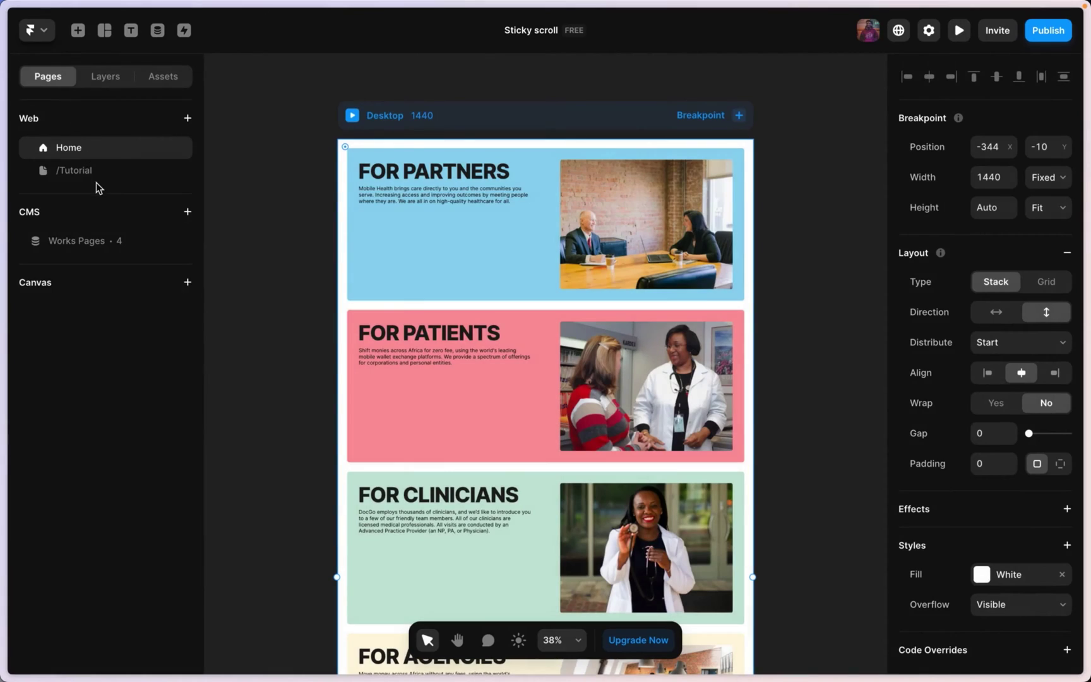
- Open the Tutorial page and add a vertical stack layout to its Desktop breakpoint
{"action": "left_click", "coordinate": [120, 176]}
{"action": "left_click", "coordinate": [385, 136]}
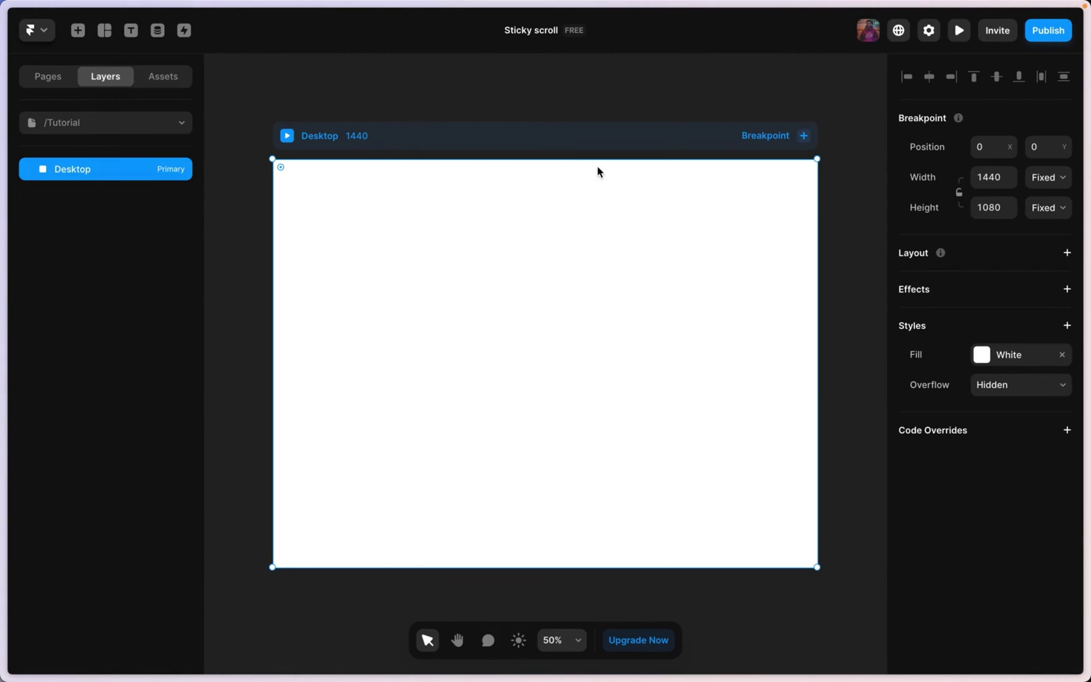
{"action": "left_click", "coordinate": [972, 253]}
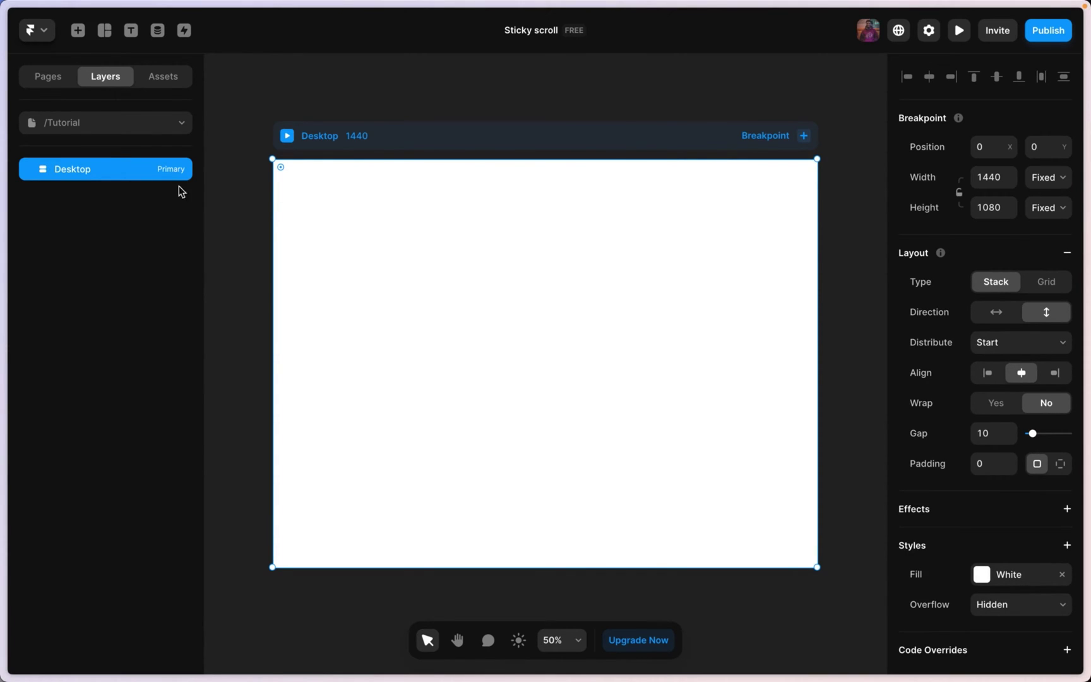
- Draw a frame about 1322 by 970 inside the Desktop breakpoint
{"action": "left_click", "coordinate": [104, 30]}
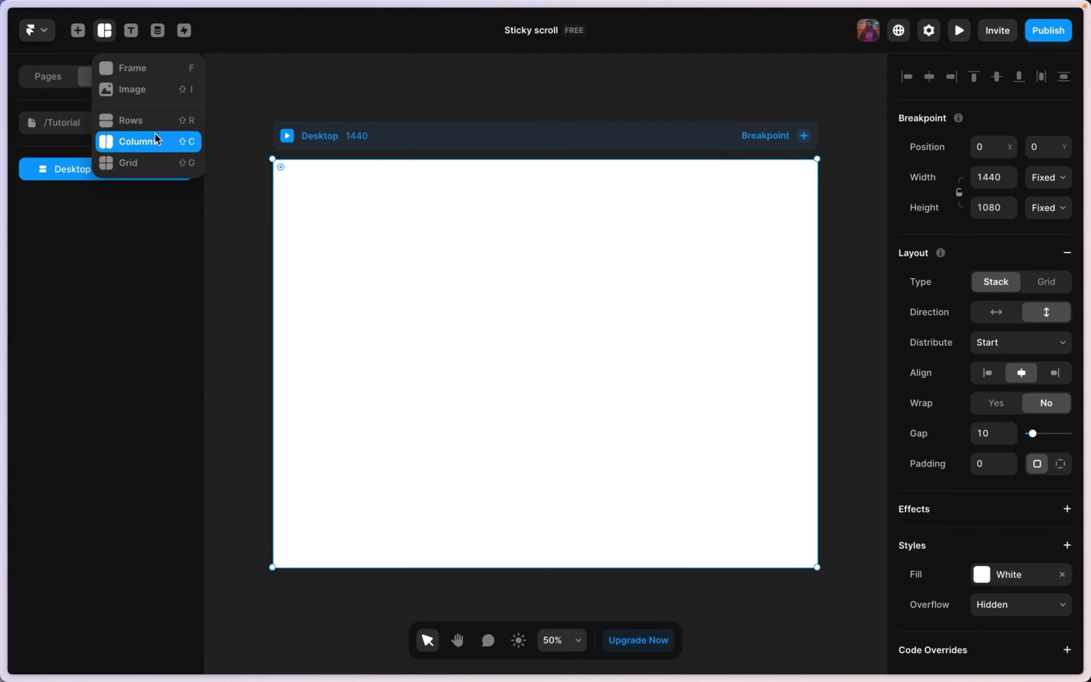
{"action": "left_click", "coordinate": [137, 74]}
{"action": "mouse_move", "coordinate": [295, 183]}
{"action": "left_mouse_down"}
{"action": "mouse_move", "coordinate": [706, 499]}
{"action": "mouse_move", "coordinate": [818, 538]}
{"action": "mouse_move", "coordinate": [795, 549]}
{"action": "mouse_move", "coordinate": [805, 544]}
{"action": "left_mouse_up"}
- Set the new frame's width and height to Fill and add a stack layout to it
{"action": "left_click", "coordinate": [1048, 257]}
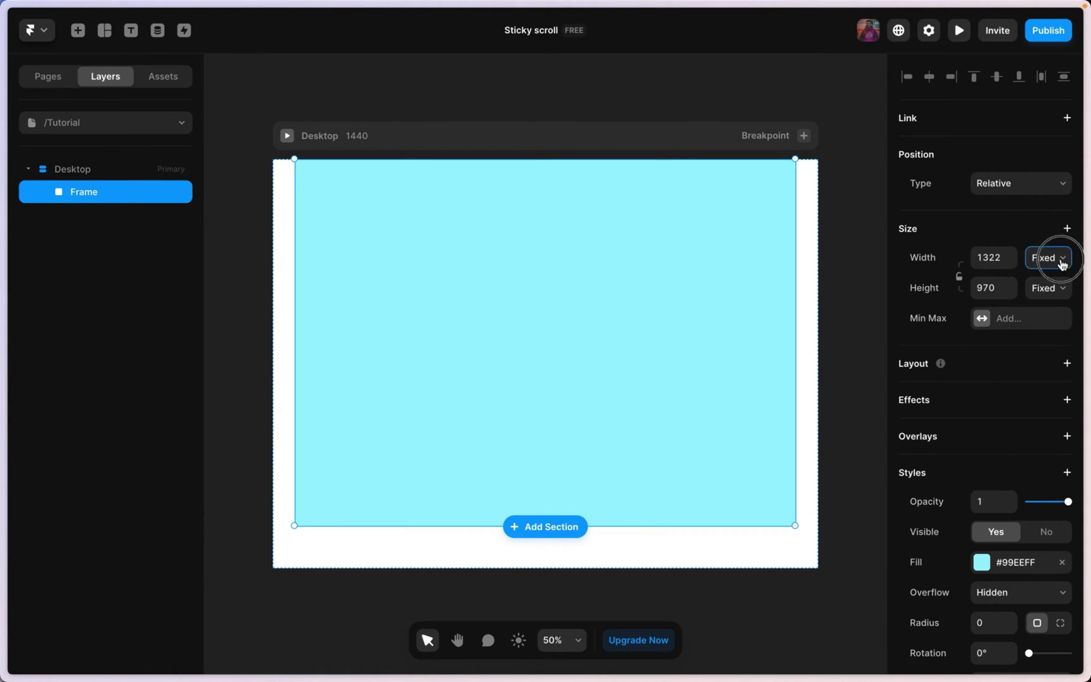
{"action": "left_click", "coordinate": [1041, 294]}
{"action": "left_click", "coordinate": [1045, 289]}
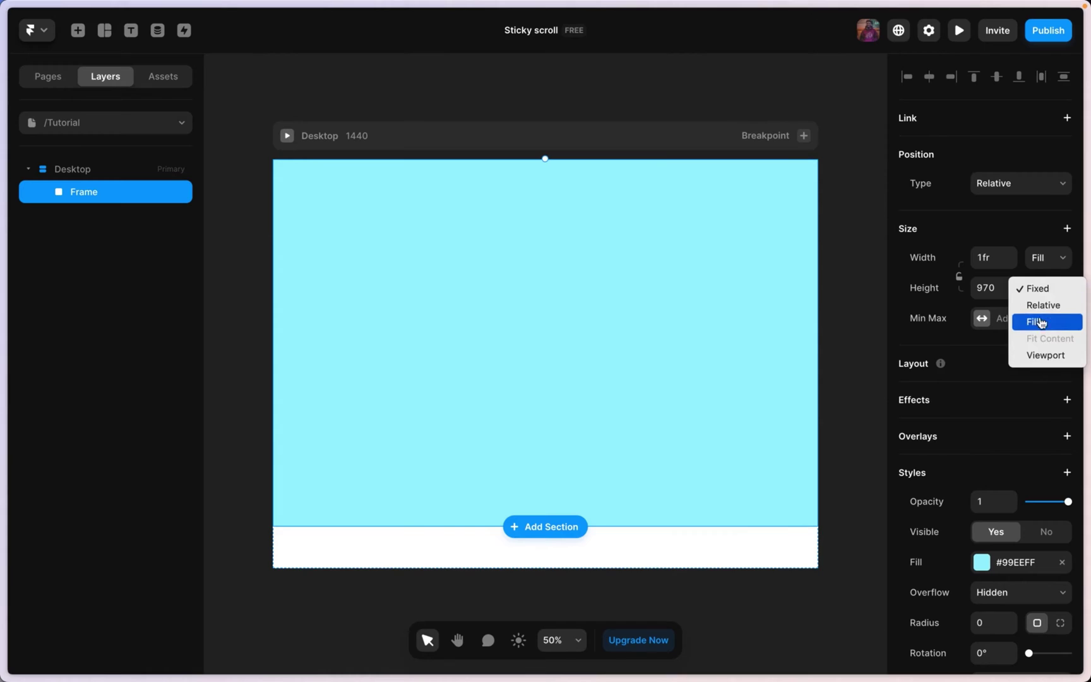
{"action": "left_click", "coordinate": [1041, 321]}
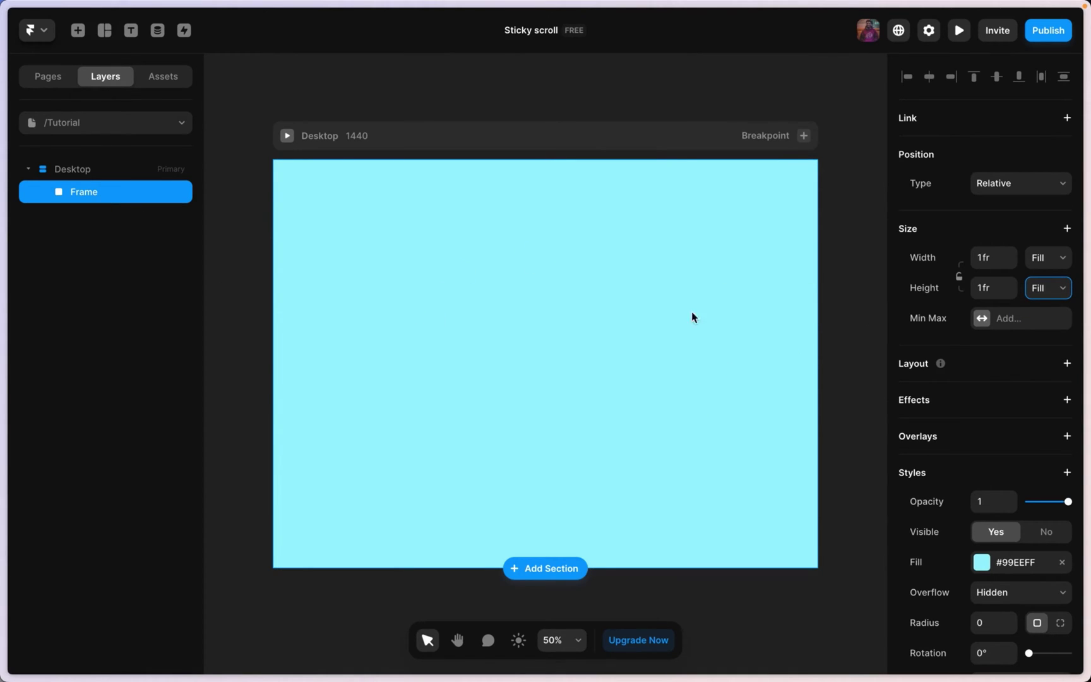
{"action": "left_click", "coordinate": [1065, 365]}
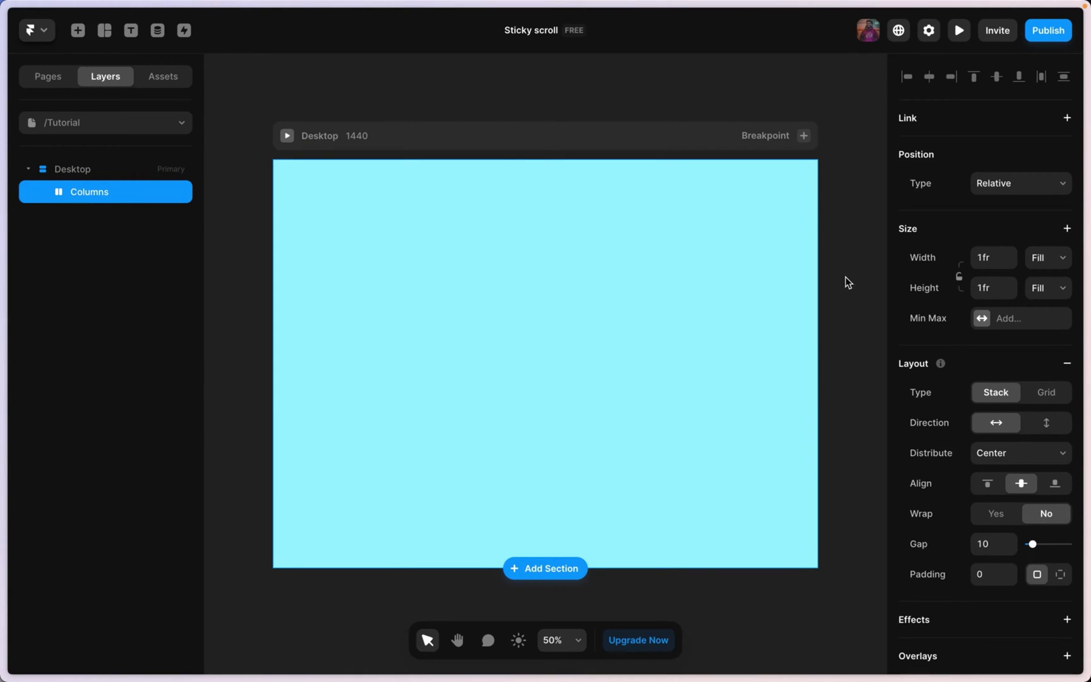
{"action": "left_click", "coordinate": [840, 258]}
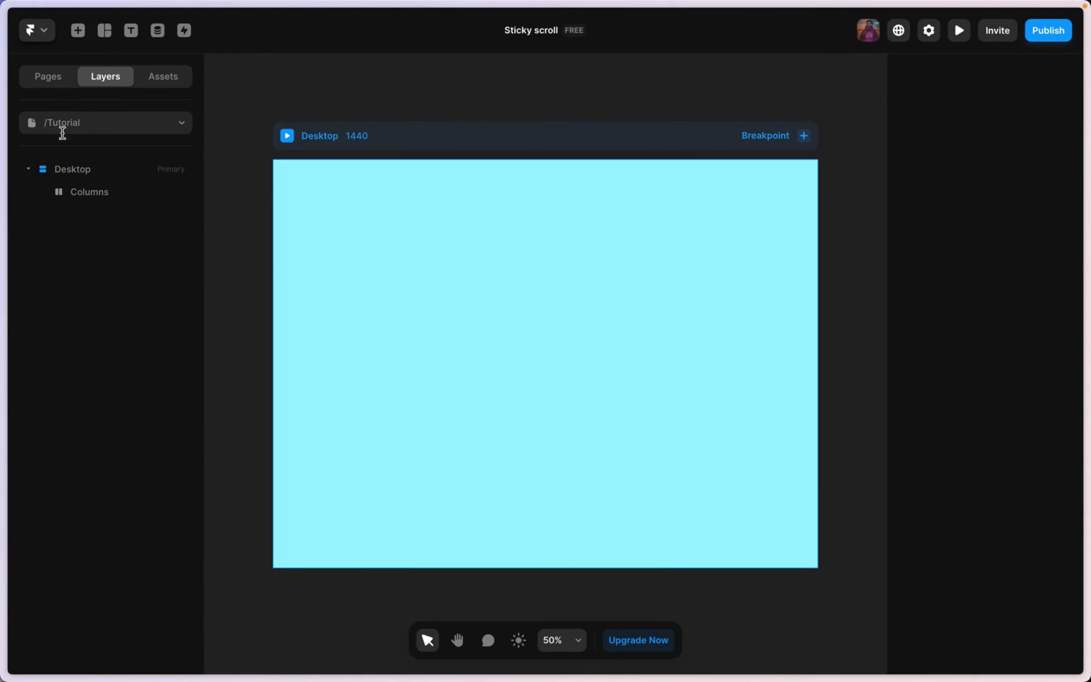
- Look at the finished card design on the Home page, and return to the Tutorial page
{"action": "scroll", "coordinate": [360, 168], "scroll_direction": "up", "scroll_amount": 1}
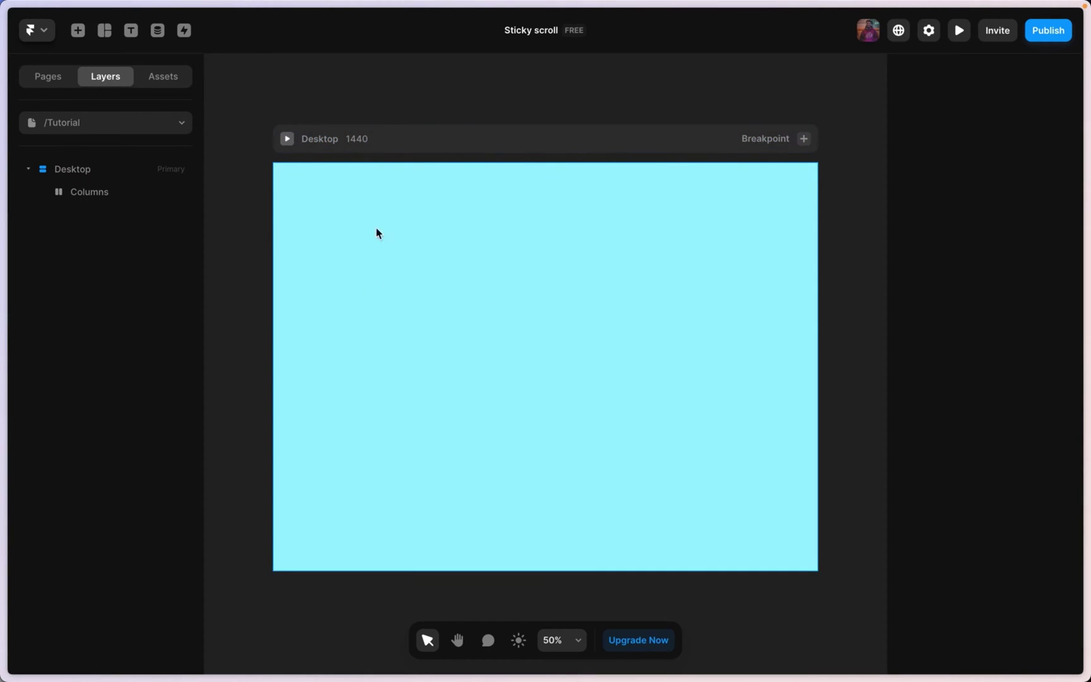
{"action": "left_click", "coordinate": [52, 84]}
{"action": "left_click", "coordinate": [92, 151]}
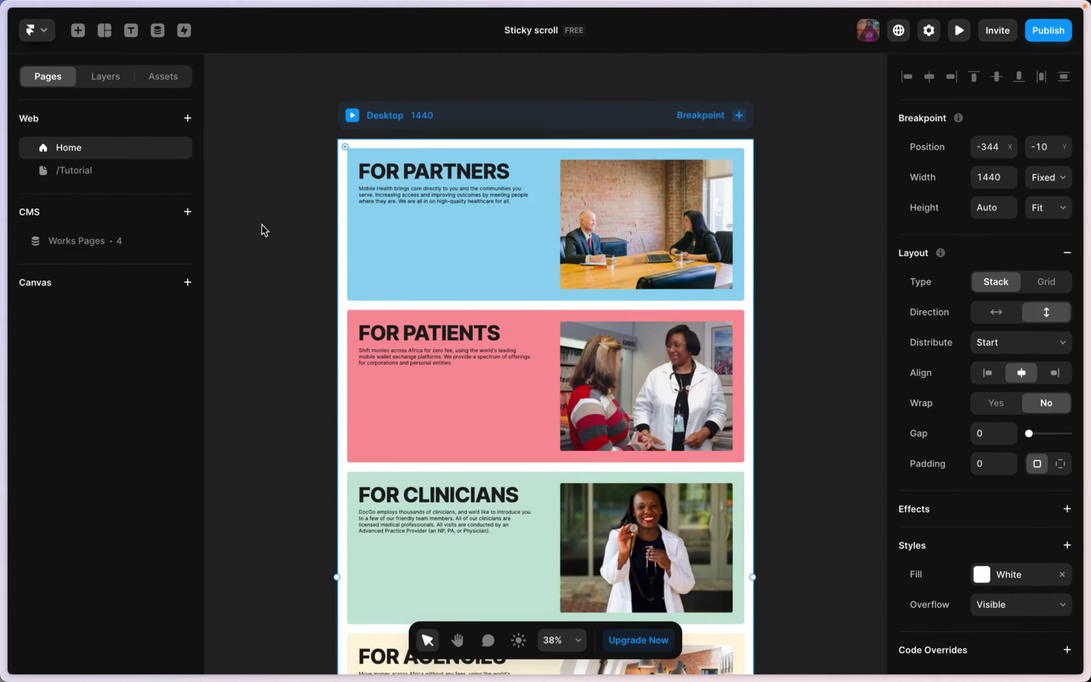
{"action": "left_click", "coordinate": [74, 170]}
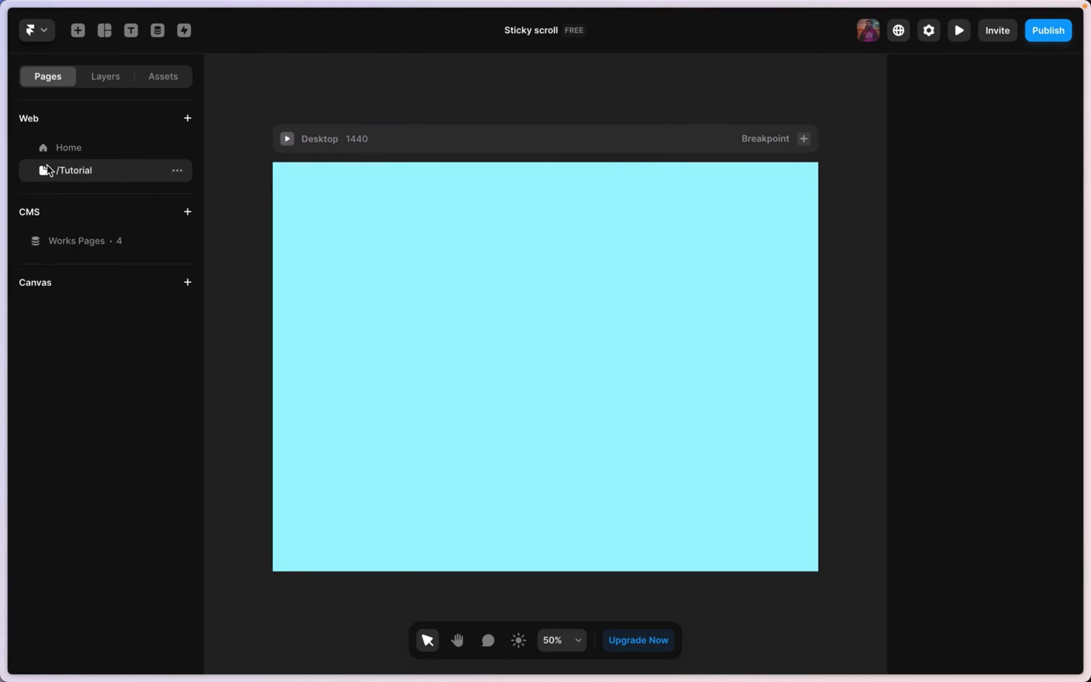
- Insert a two-column layout about 1244 by 434 inside the full-page frame
{"action": "left_click", "coordinate": [100, 33]}
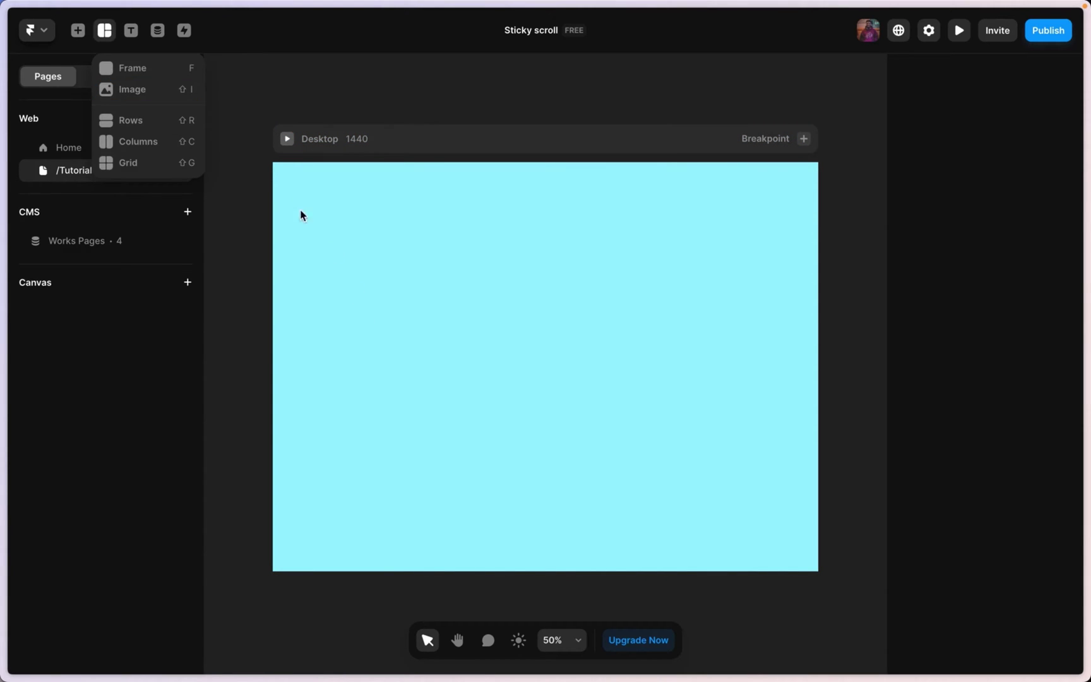
{"action": "left_click", "coordinate": [140, 126]}
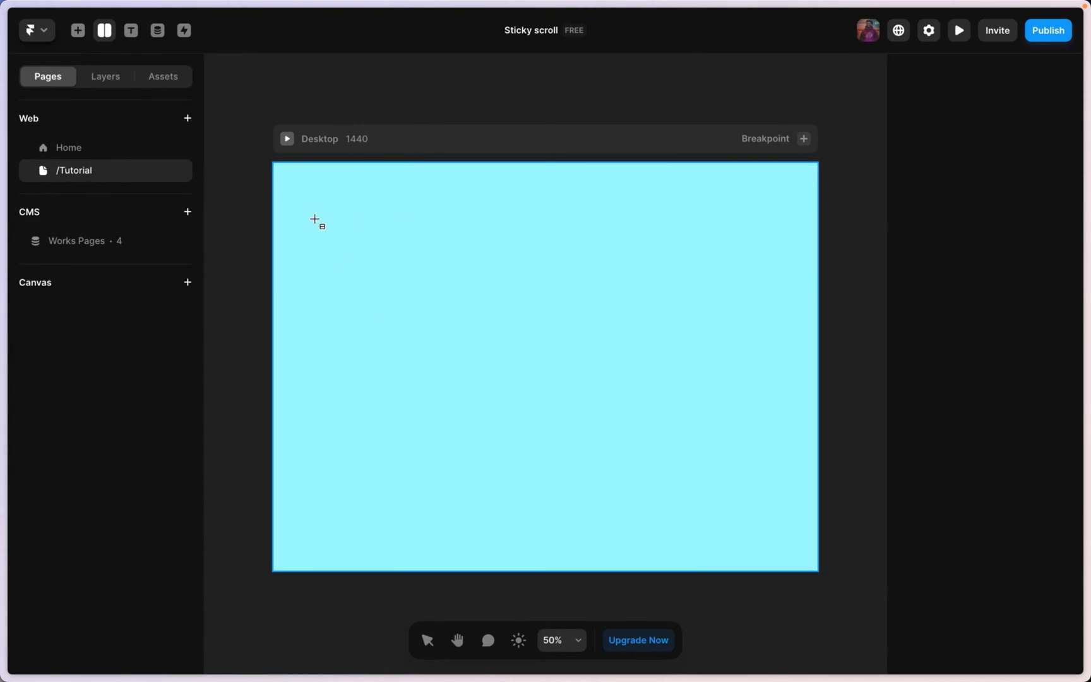
{"action": "left_click_drag", "start_coordinate": [309, 203], "coordinate": [779, 367]}
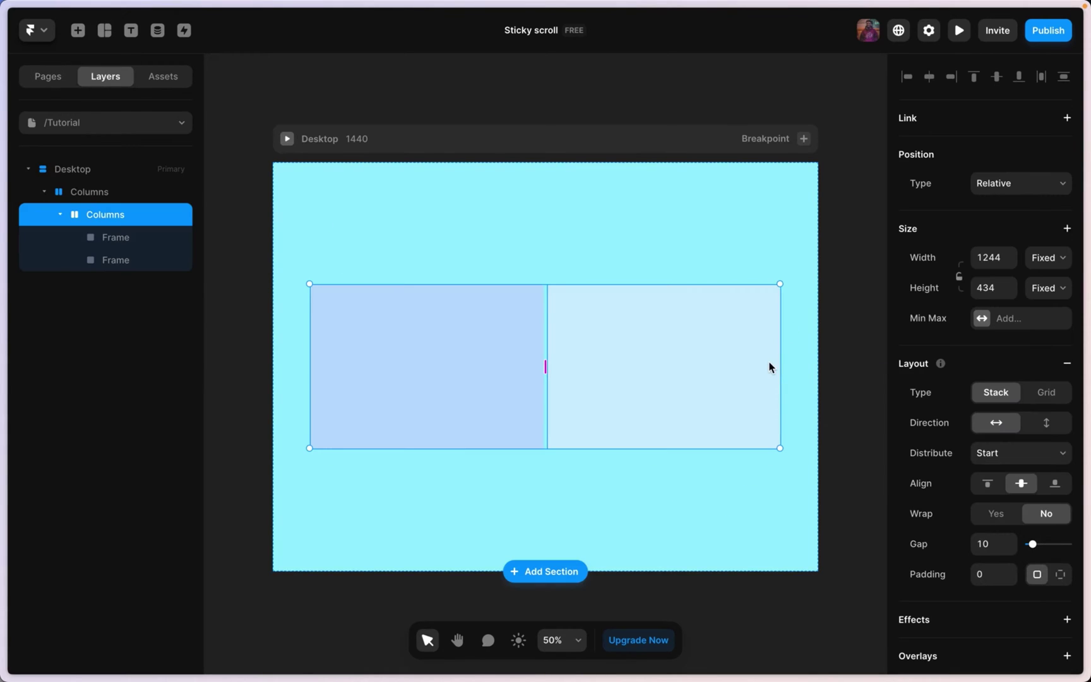
- Remove the fill from the left column's frame
{"action": "scroll", "coordinate": [512, 442], "scroll_direction": "up", "scroll_amount": 2}
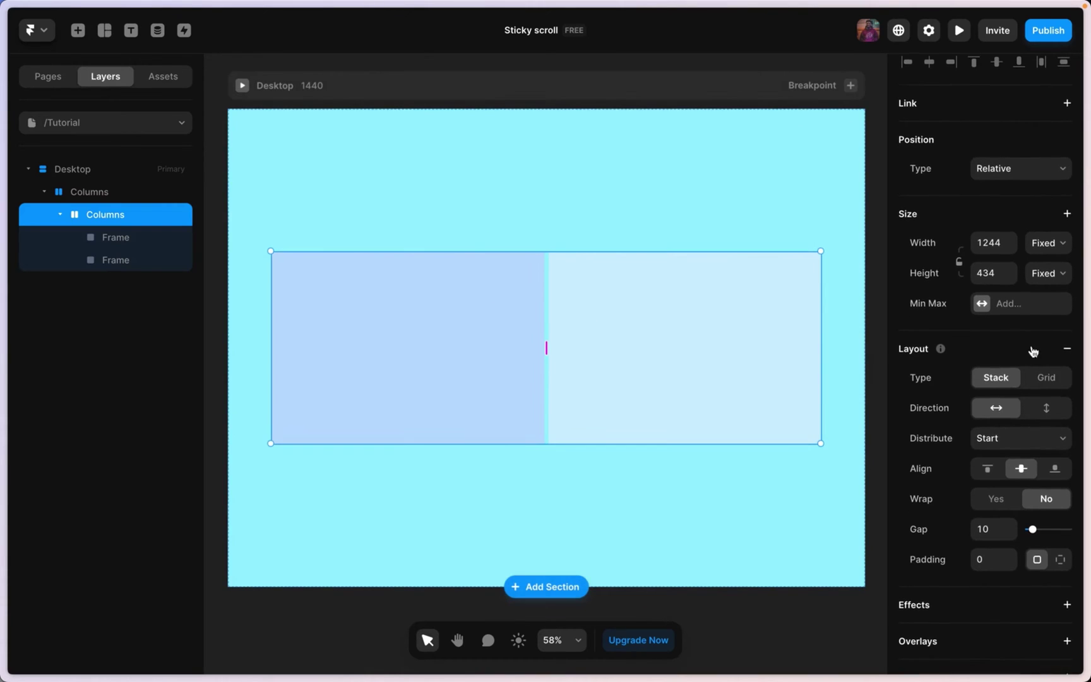
{"action": "left_click", "coordinate": [486, 348]}
{"action": "scroll", "coordinate": [1032, 495], "scroll_direction": "down", "scroll_amount": 3}
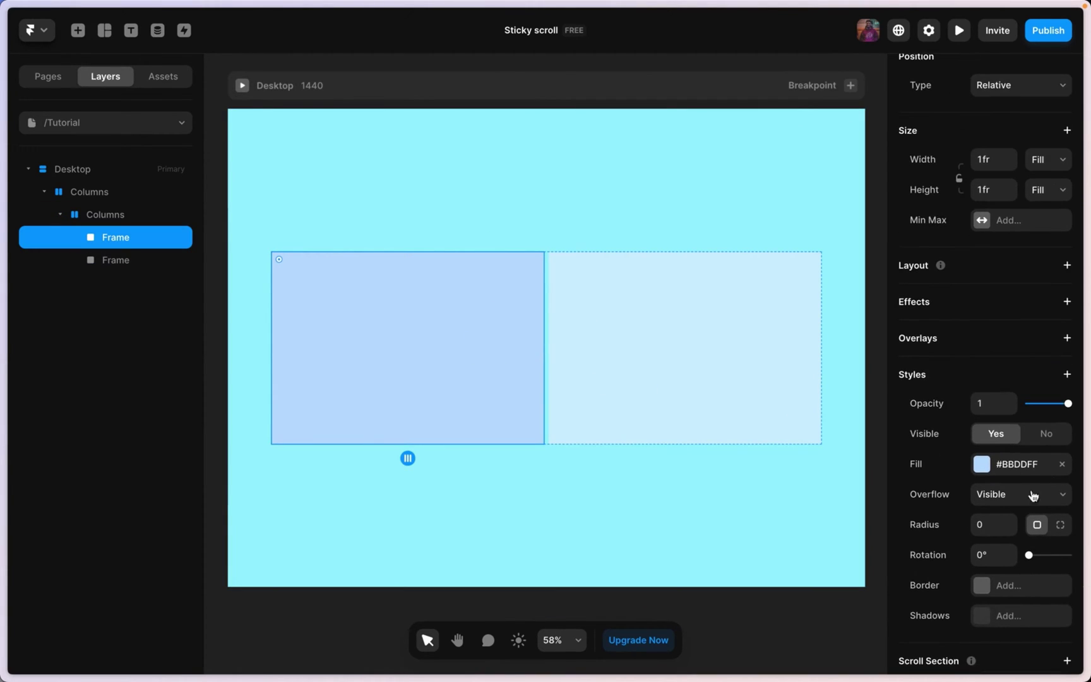
{"action": "left_click", "coordinate": [1061, 467]}
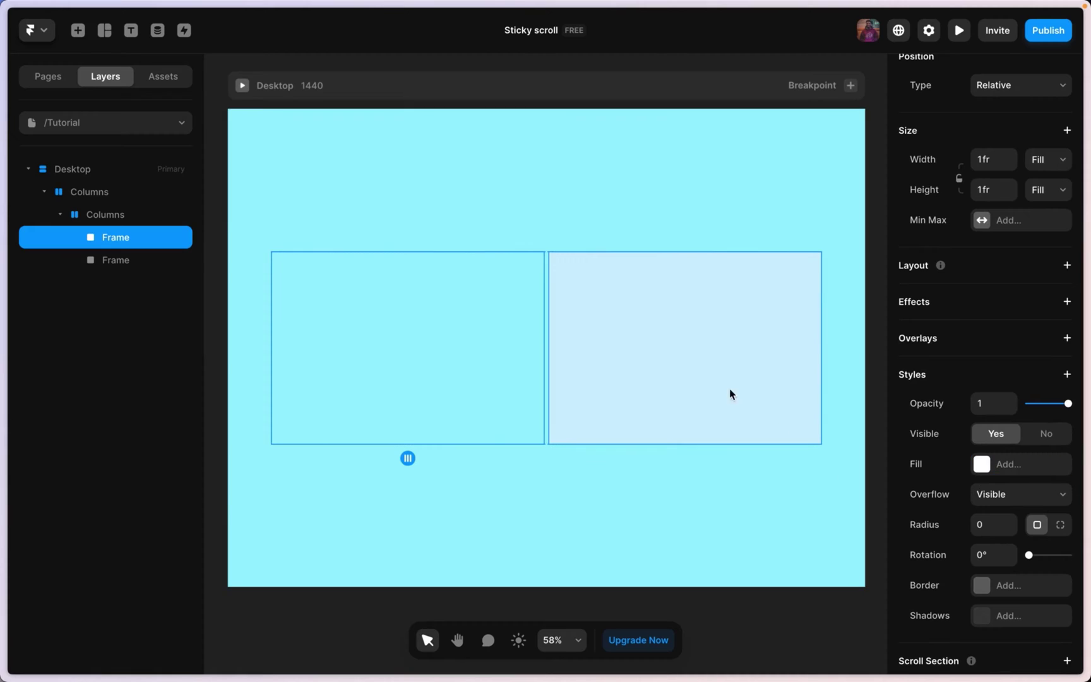
- Rename the right column's frame as Image
{"action": "left_click", "coordinate": [709, 356]}
{"action": "scroll", "coordinate": [928, 429], "scroll_direction": "down", "scroll_amount": 2}
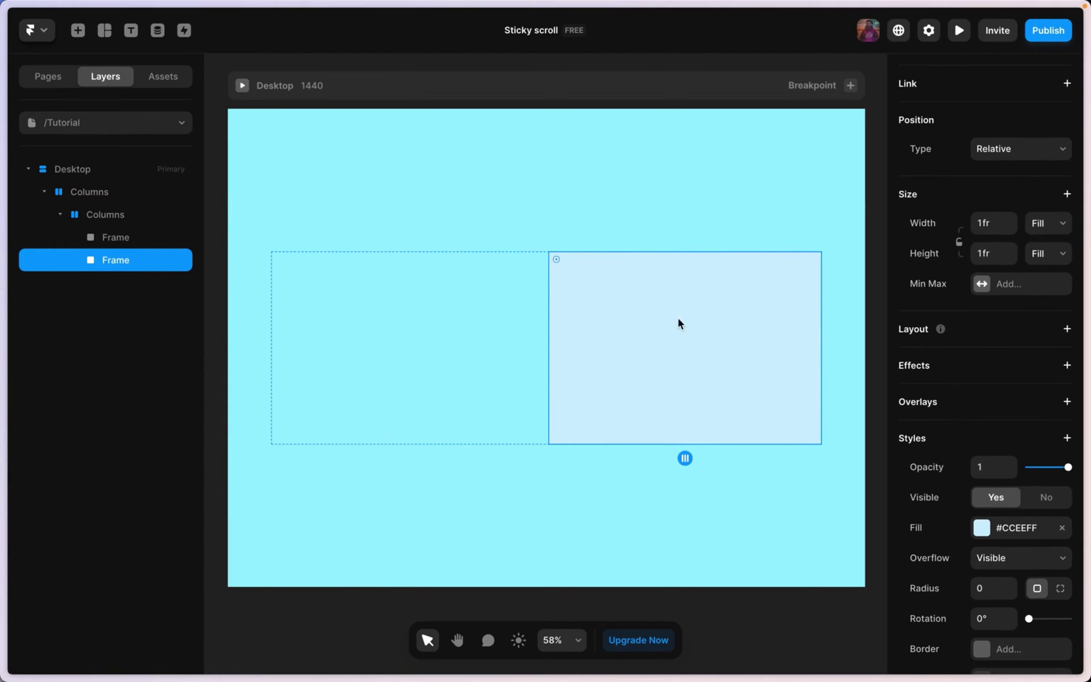
{"action": "double_click", "coordinate": [141, 256]}
{"action": "key", "text": "BackSpace"}
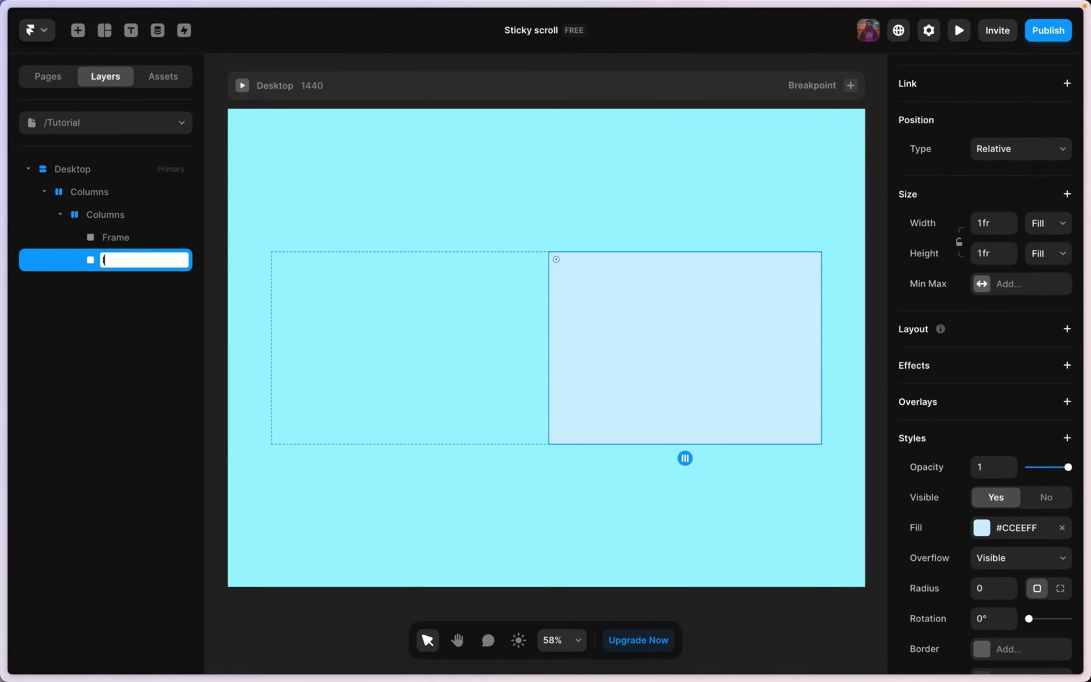
{"action": "key", "text": "Return"}
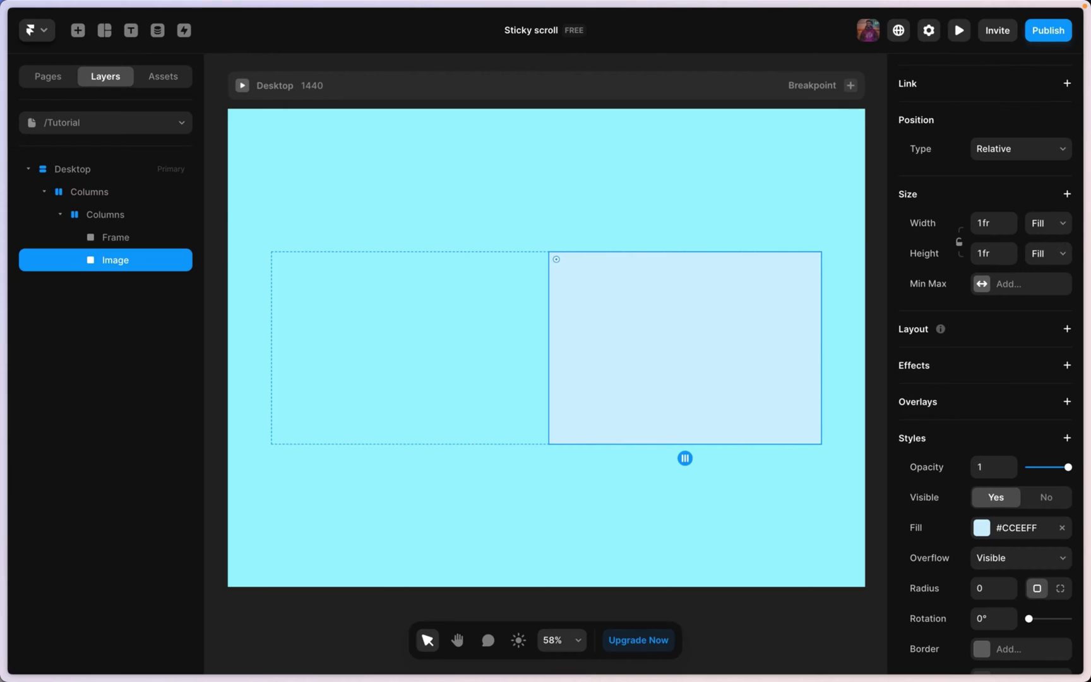
- Add the text "FOR PATIENTS" near the upper left of the left column's frame
{"action": "left_click", "coordinate": [349, 292]}
{"action": "left_click", "coordinate": [348, 290]}
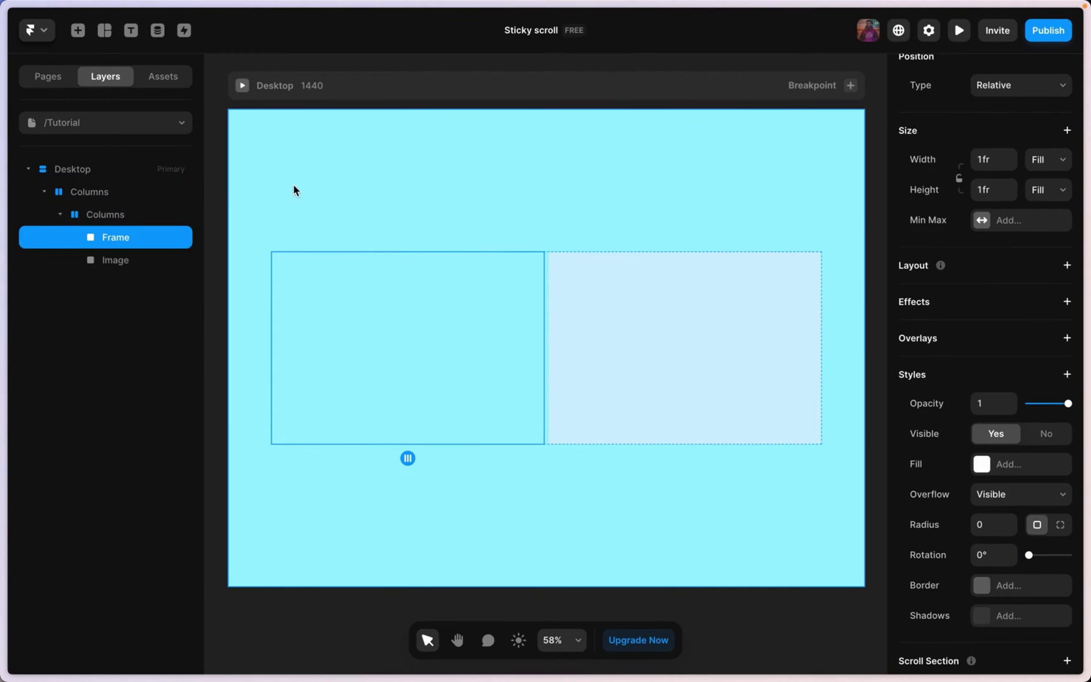
{"action": "scroll", "coordinate": [397, 227], "scroll_direction": "up", "scroll_amount": 1}
{"action": "scroll", "coordinate": [396, 218], "scroll_direction": "up", "scroll_amount": 2}
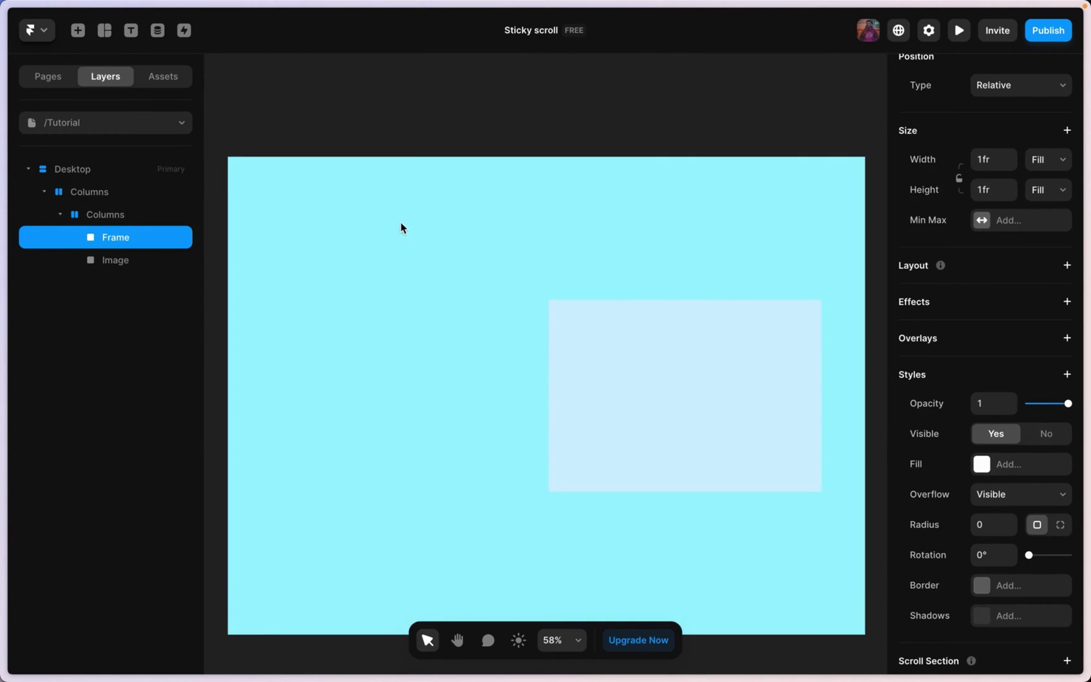
{"action": "scroll", "coordinate": [408, 316], "scroll_direction": "down", "scroll_amount": 1}
{"action": "left_click", "coordinate": [421, 95]}
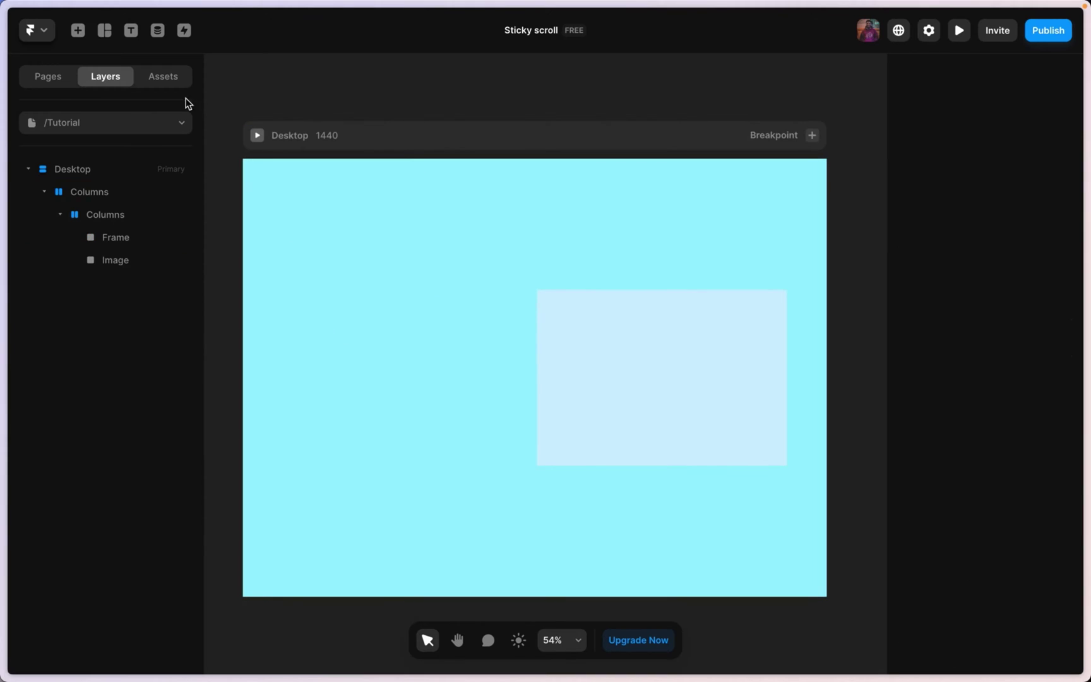
{"action": "left_click", "coordinate": [138, 32]}
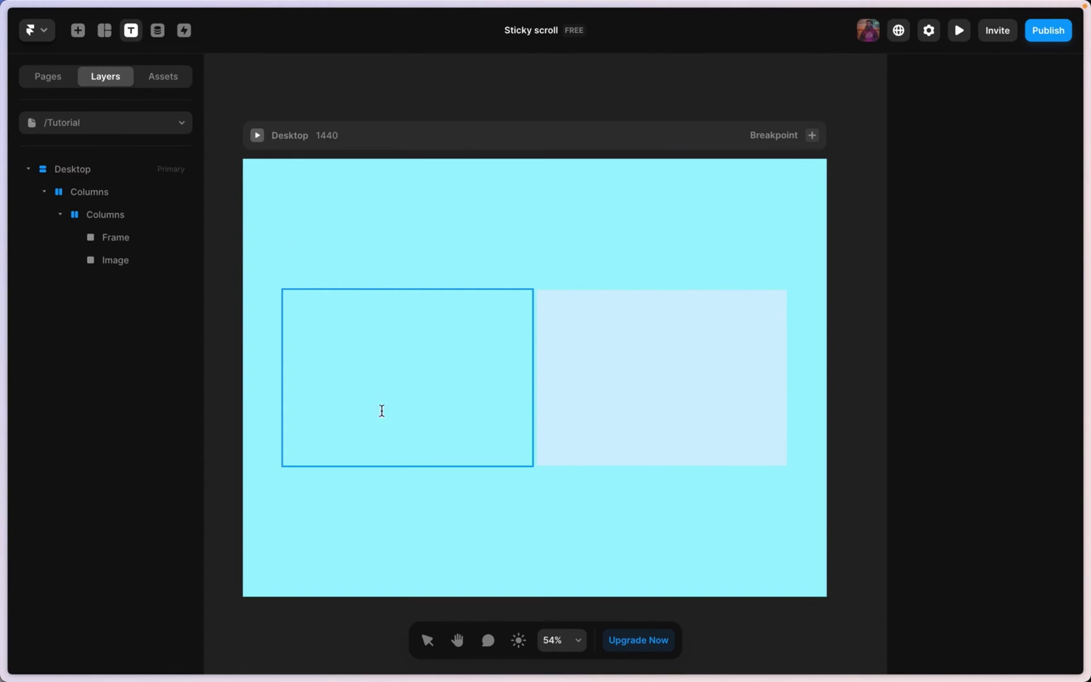
{"action": "left_click", "coordinate": [308, 320]}
{"action": "type", "text": "O"}
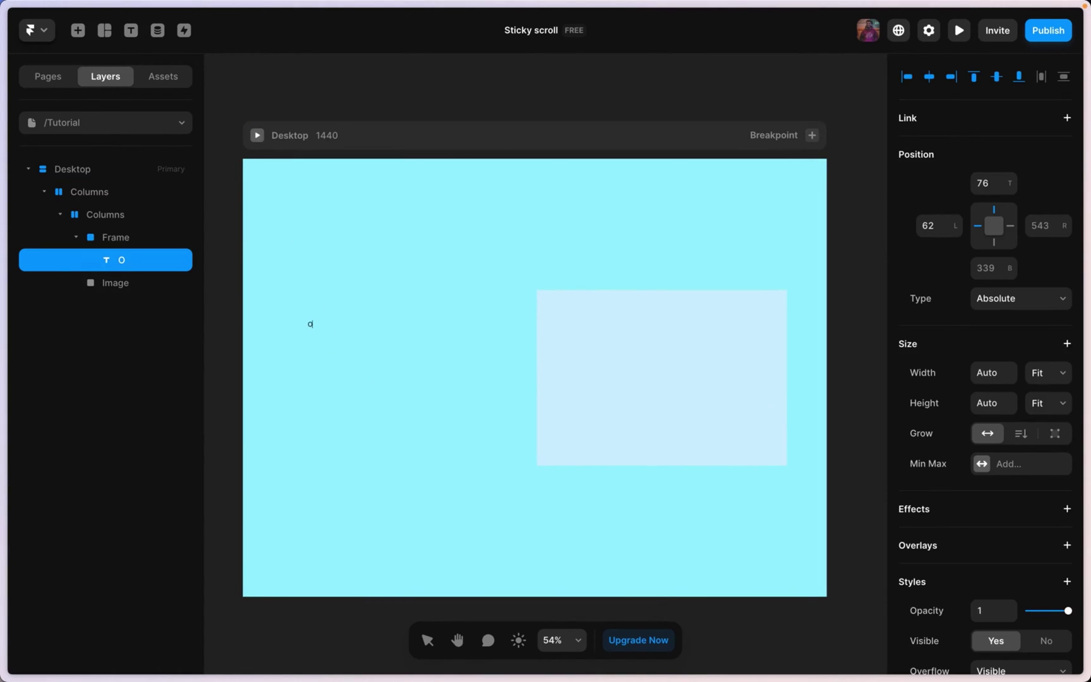
{"action": "type", "text": "FOR PATIENTS"}
{"action": "key", "text": "Escape"}
- Set the FOR PATIENTS text size to 72 pixels
{"action": "scroll", "coordinate": [1022, 516], "scroll_direction": "down", "scroll_amount": 5}
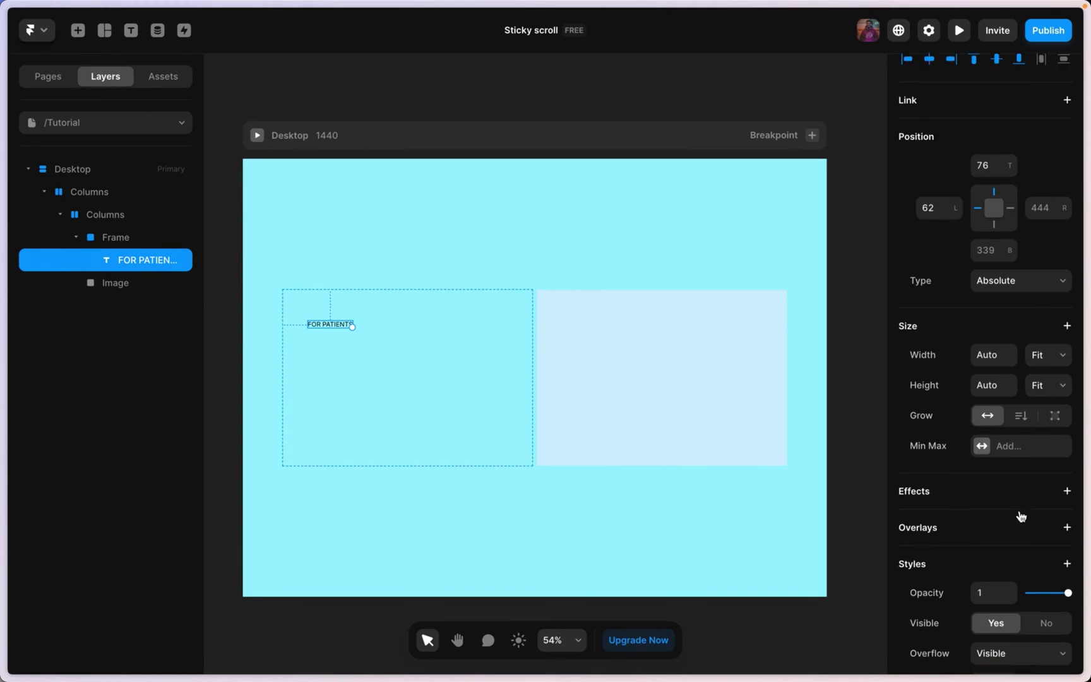
{"action": "scroll", "coordinate": [1023, 531], "scroll_direction": "down", "scroll_amount": 2}
{"action": "left_click", "coordinate": [1018, 525]}
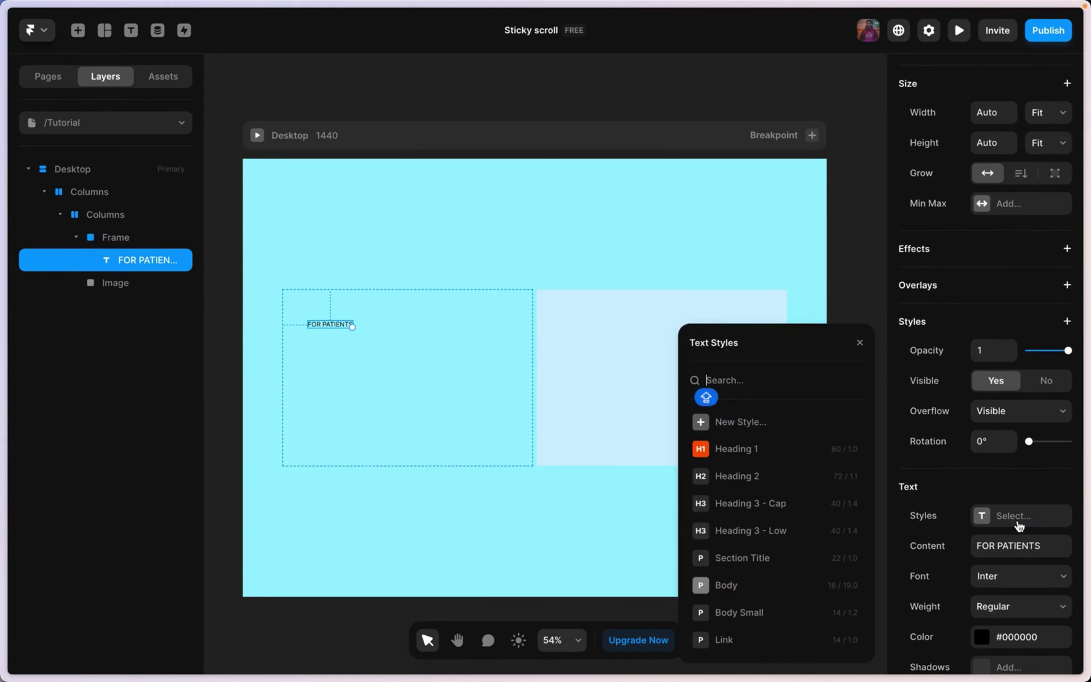
{"action": "left_click", "coordinate": [1018, 527]}
{"action": "scroll", "coordinate": [998, 599], "scroll_direction": "down", "scroll_amount": 4}
{"action": "left_click", "coordinate": [996, 585]}
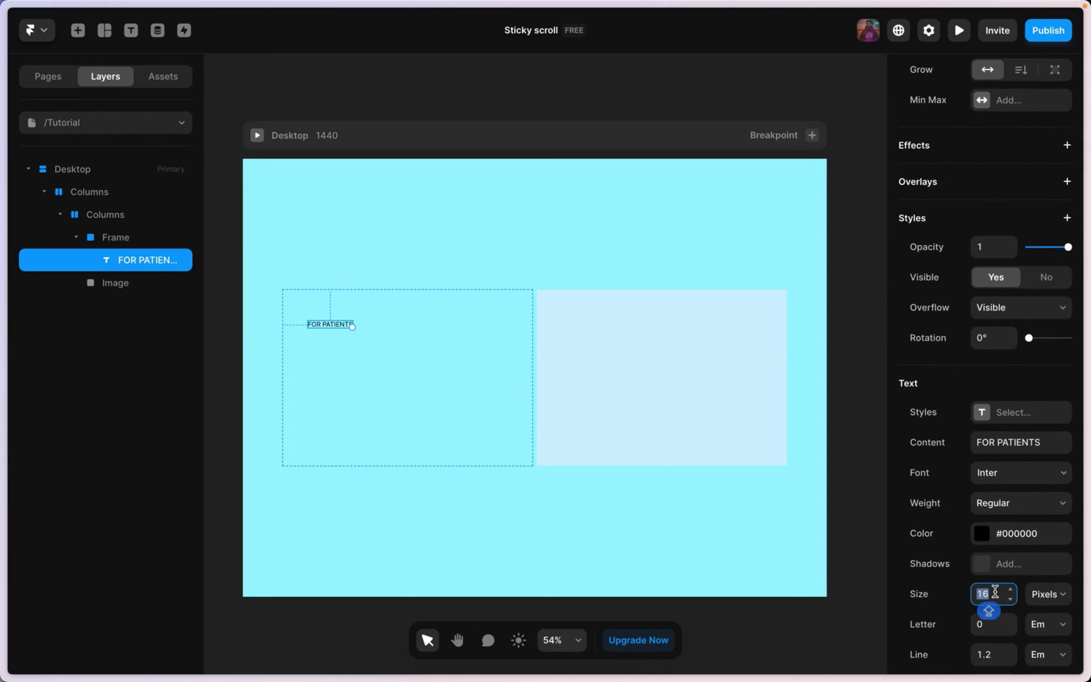
{"action": "key", "text": "BackSpace"}
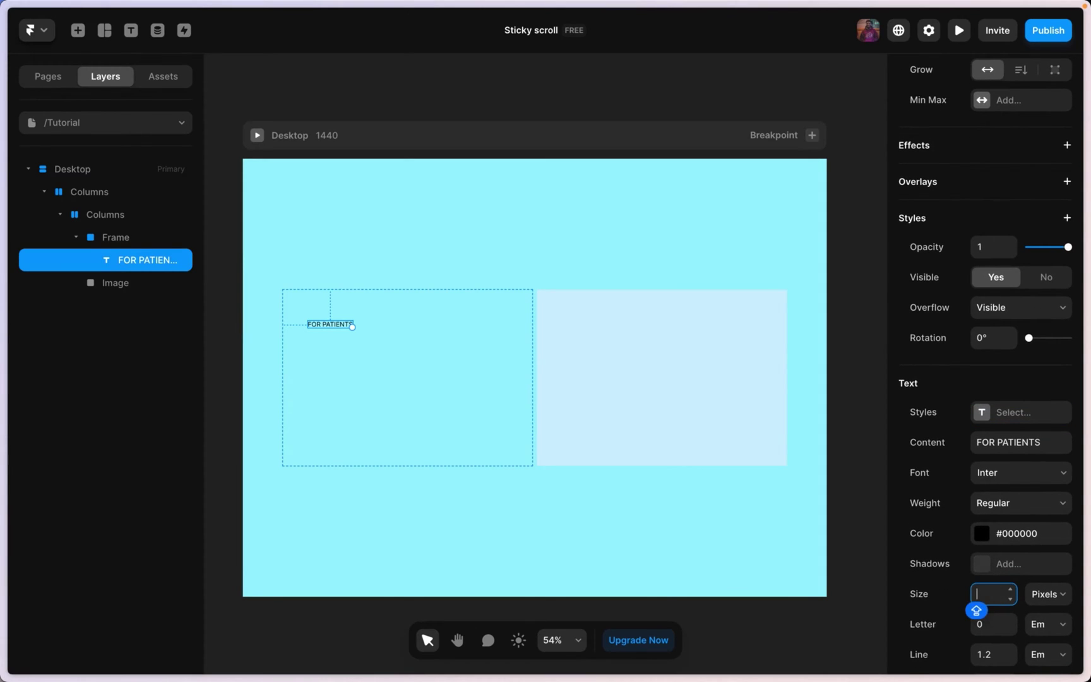
{"action": "type", "text": "72"}
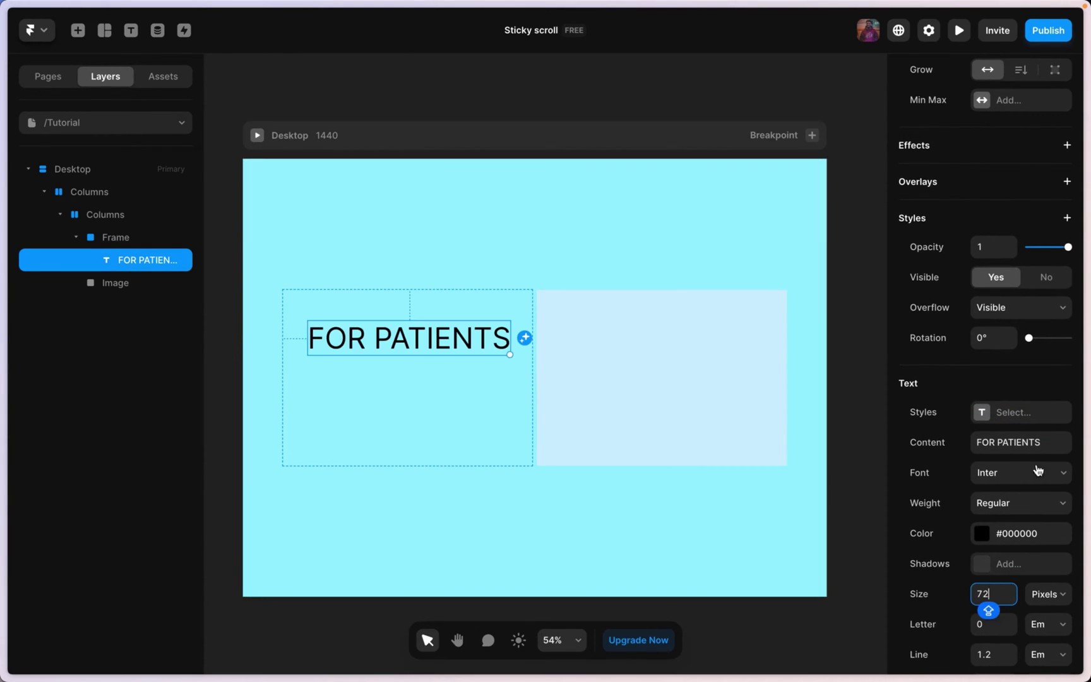
- Set the FOR PATIENTS heading's font weight to Extra Bold
{"action": "left_click", "coordinate": [1006, 478]}
{"action": "left_click", "coordinate": [1006, 480]}
{"action": "left_click", "coordinate": [997, 505]}
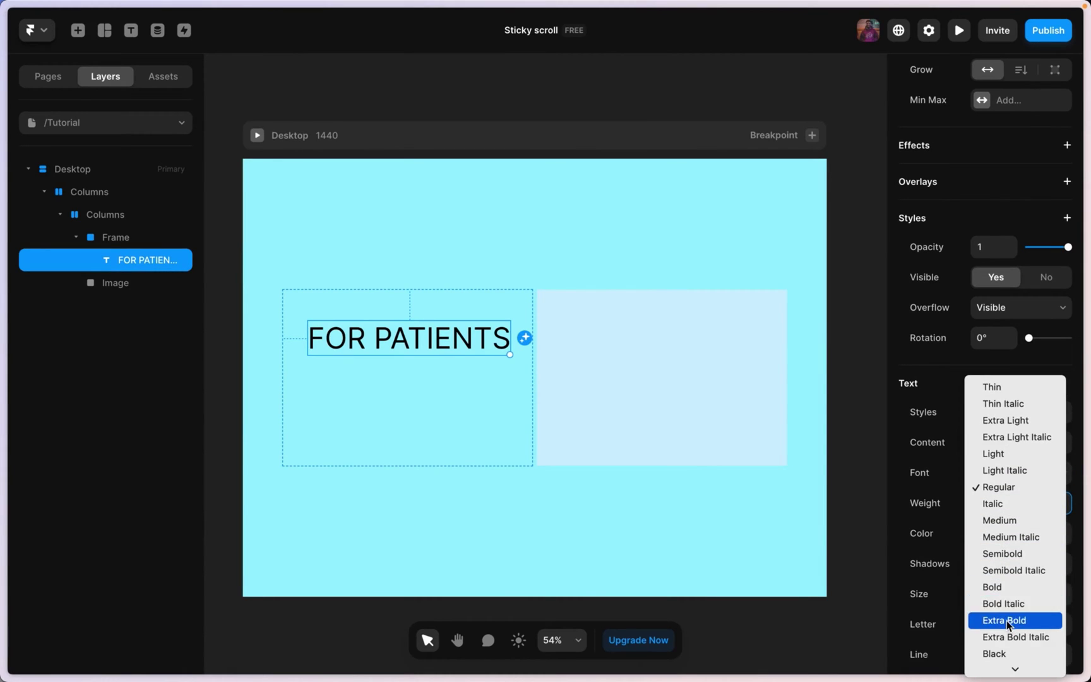
{"action": "left_click", "coordinate": [1005, 619]}
- Rename the left column's frame as CONTENT
{"action": "scroll", "coordinate": [458, 335], "scroll_direction": "up", "scroll_amount": 3}
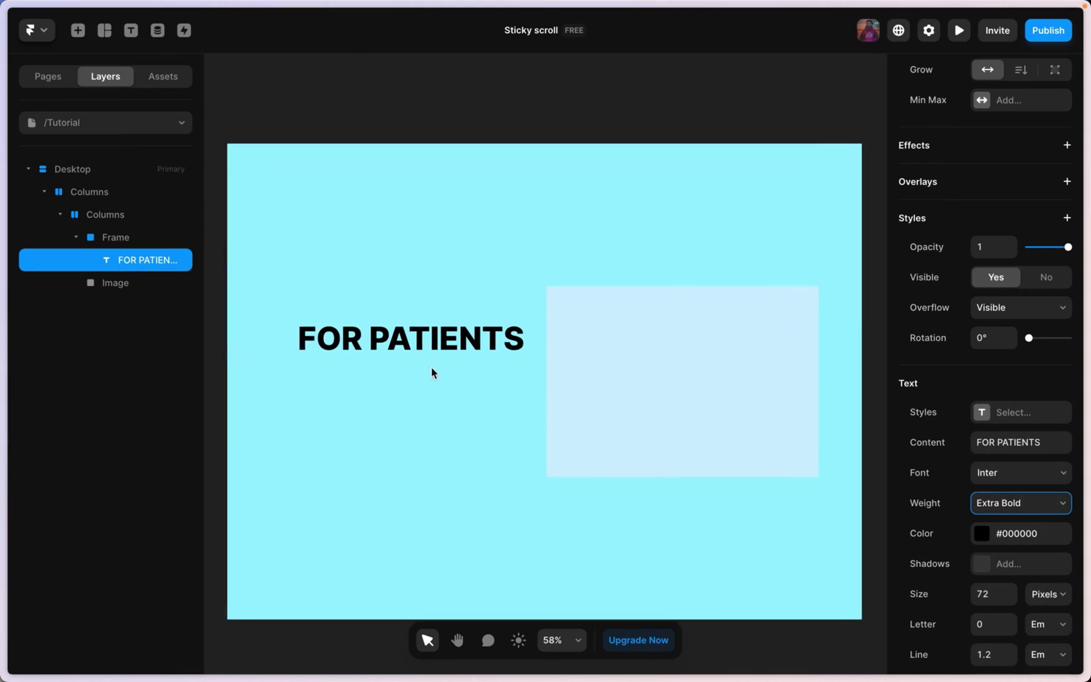
{"action": "left_click", "coordinate": [433, 414]}
{"action": "double_click", "coordinate": [129, 239]}
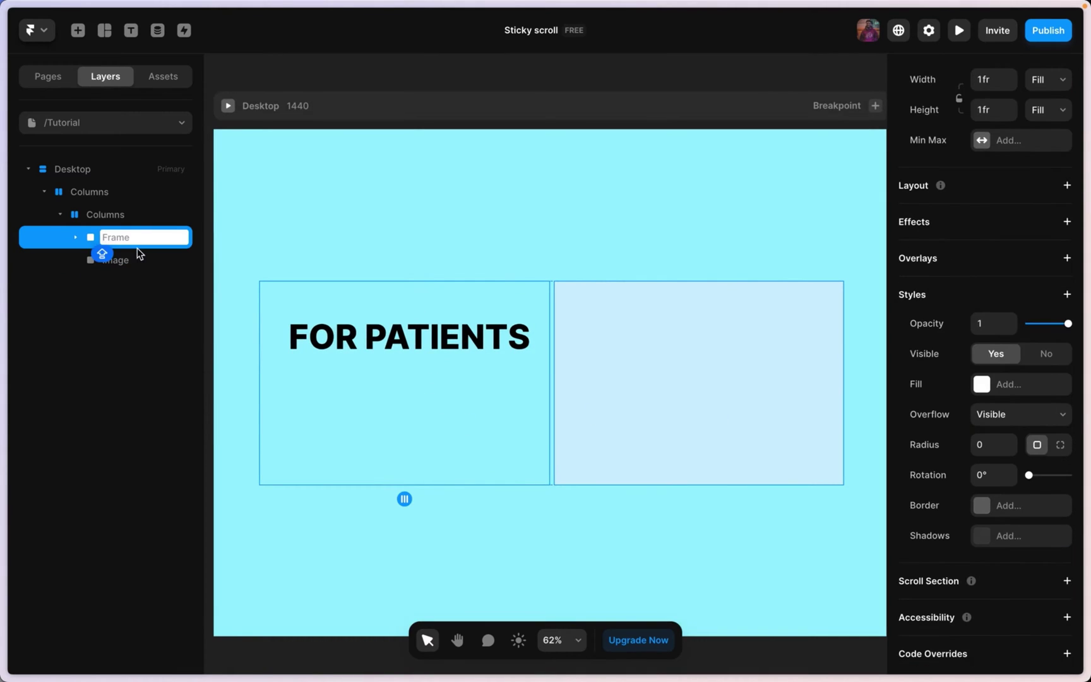
{"action": "type", "text": "CONTENT"}
{"action": "key", "text": "Return"}
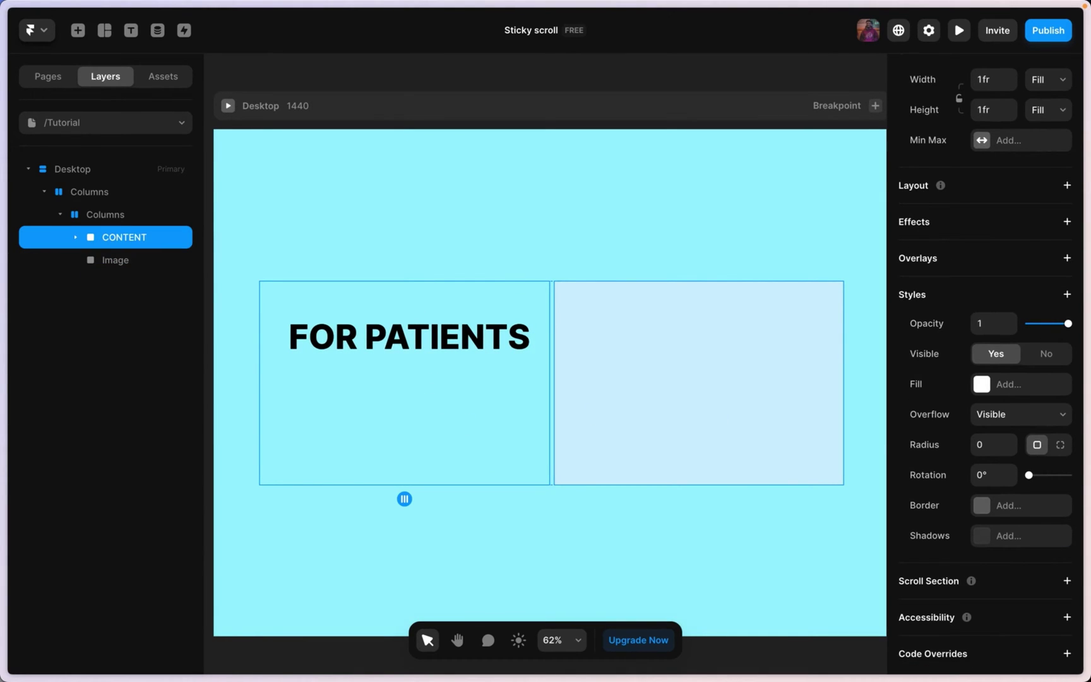
- Rename the left column's CONTENT frame as Content
{"action": "double_click", "coordinate": [130, 238]}
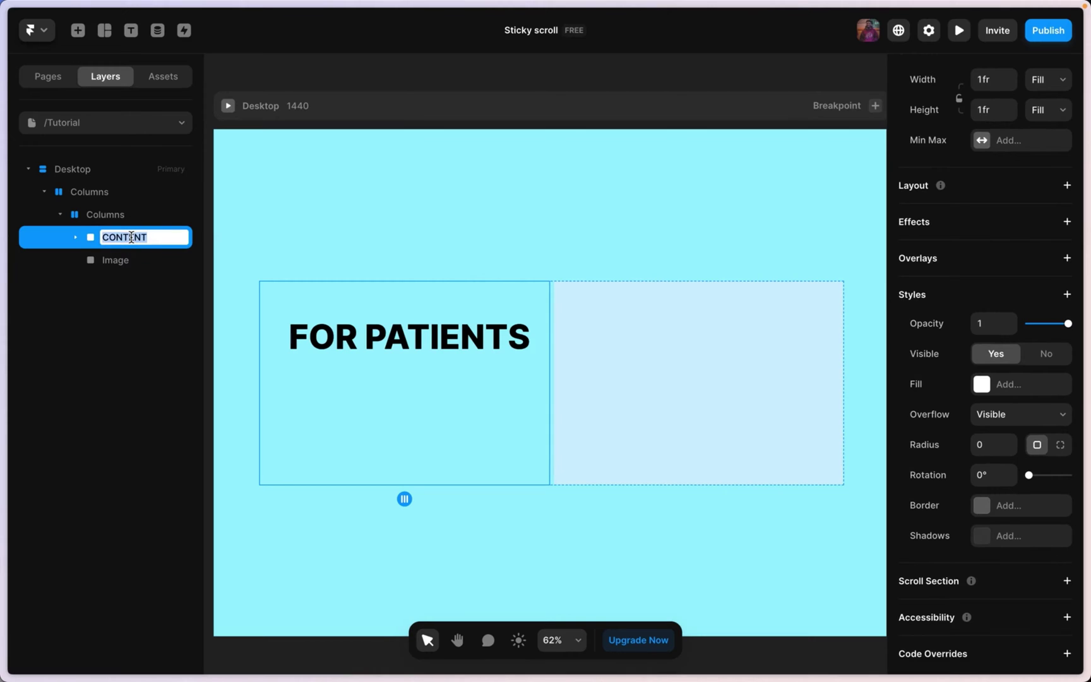
{"action": "type", "text": "Content"}
{"action": "key", "text": "Return"}
- Give the Content frame a vertical stack layout and duplicate the FOR PATIENTS heading inside it
{"action": "left_click", "coordinate": [1036, 181]}
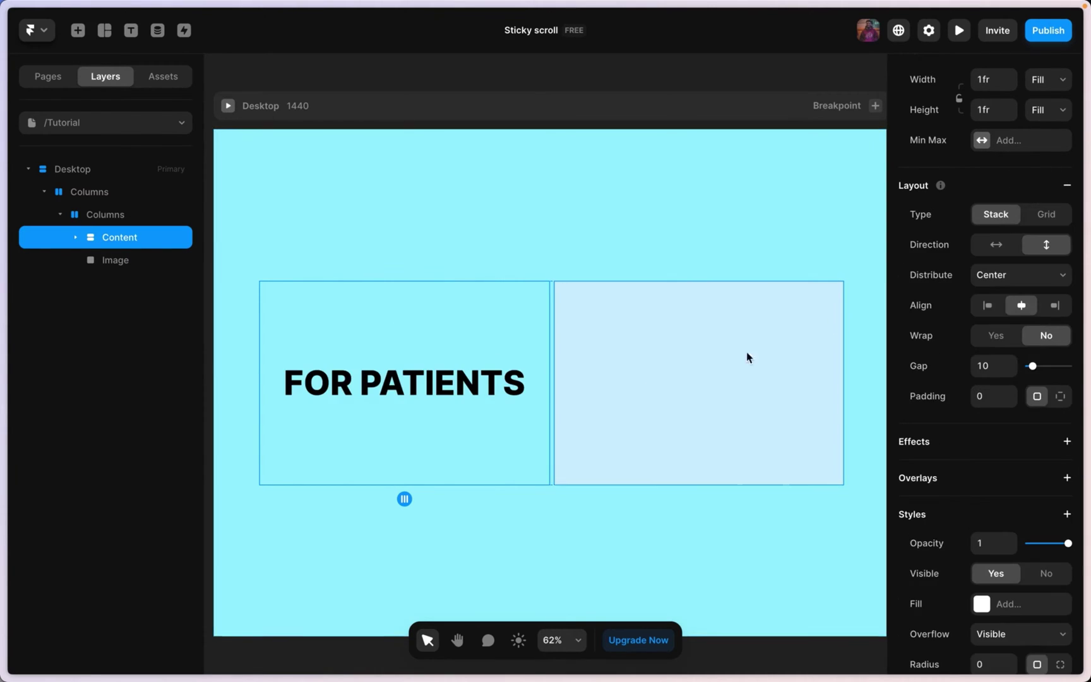
{"action": "left_click", "coordinate": [381, 395]}
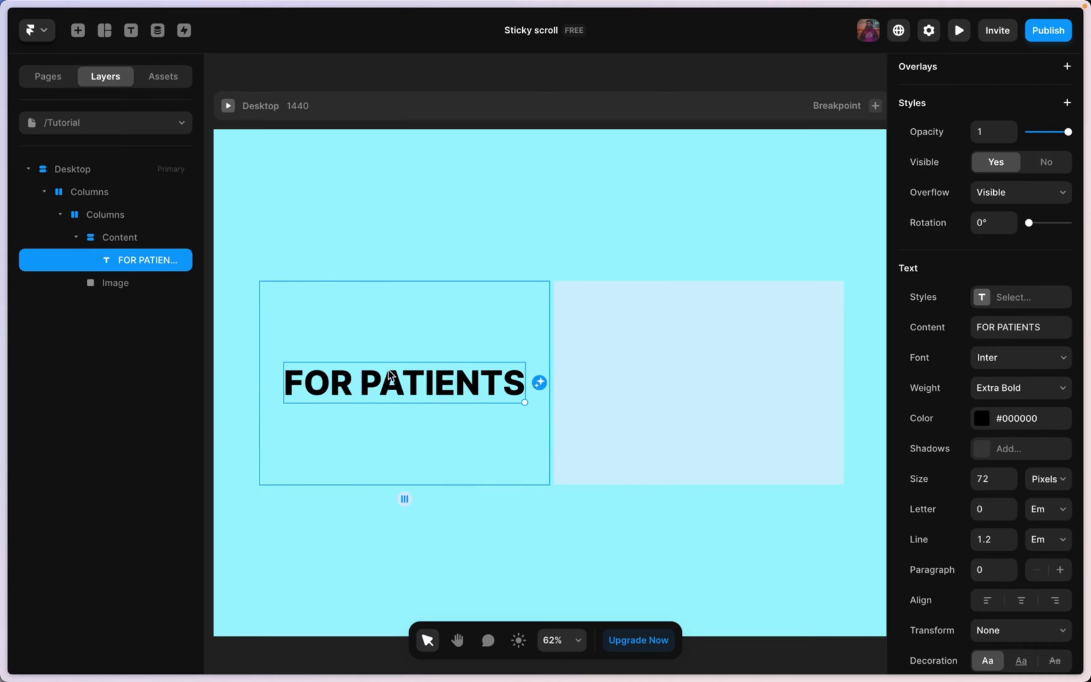
{"action": "key", "text": "super+d"}
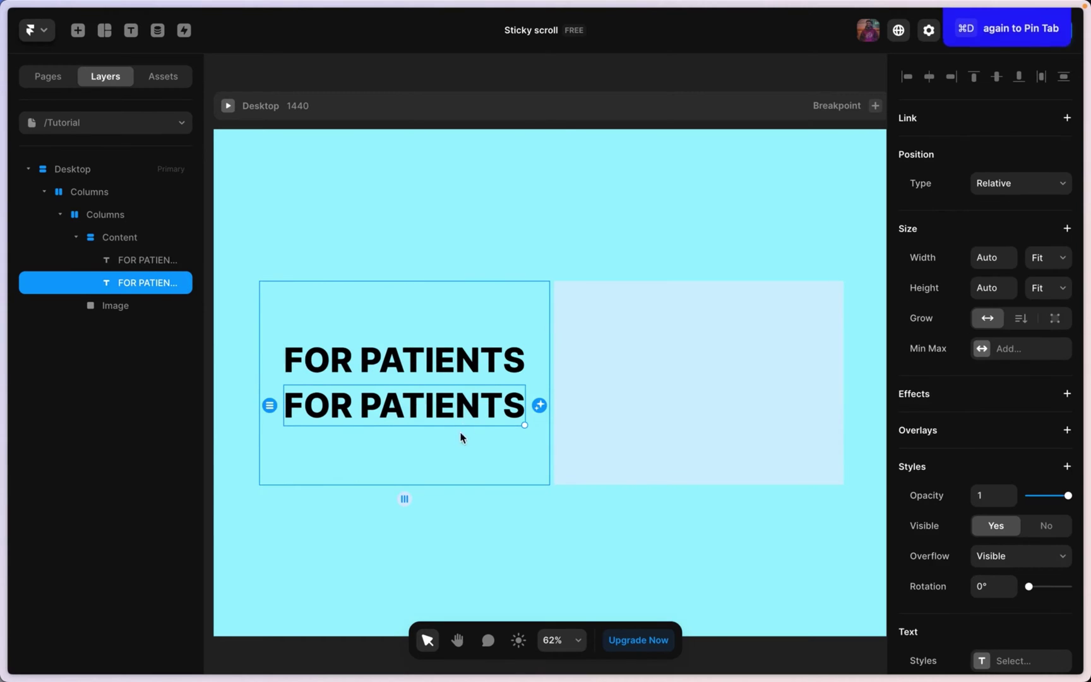
- Copy the content of the body paragraph under FOR PARTNERS on the Home page
{"action": "left_click", "coordinate": [42, 77]}
{"action": "left_click", "coordinate": [102, 148]}
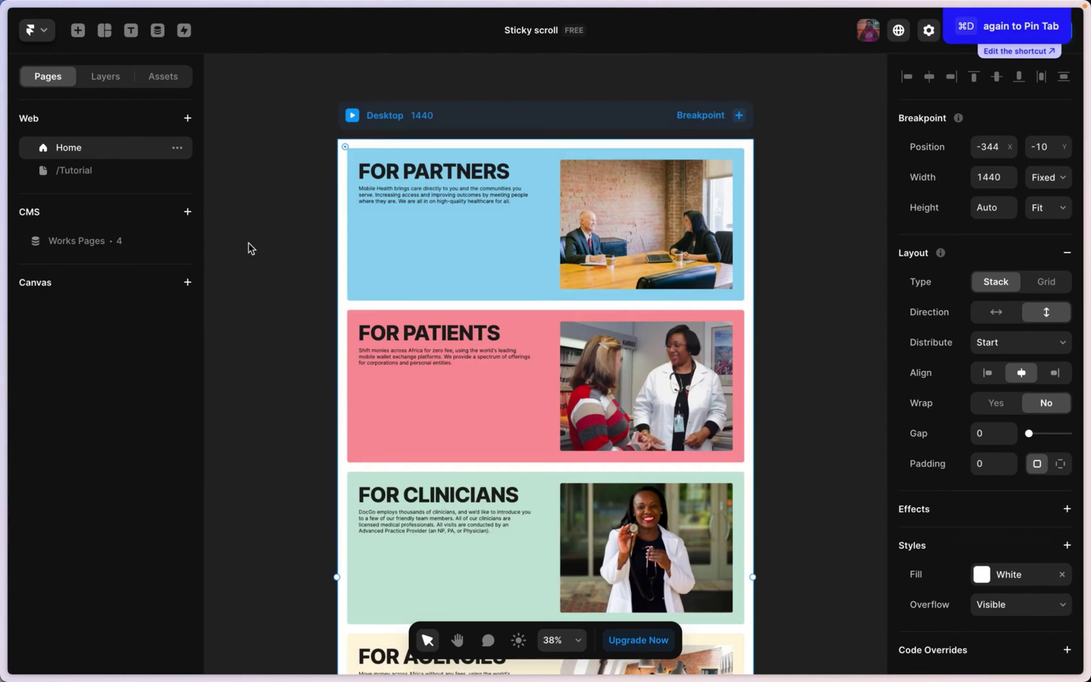
{"action": "left_click", "coordinate": [448, 208]}
{"action": "scroll", "coordinate": [1040, 428], "scroll_direction": "down", "scroll_amount": 3}
{"action": "left_click", "coordinate": [1019, 156]}
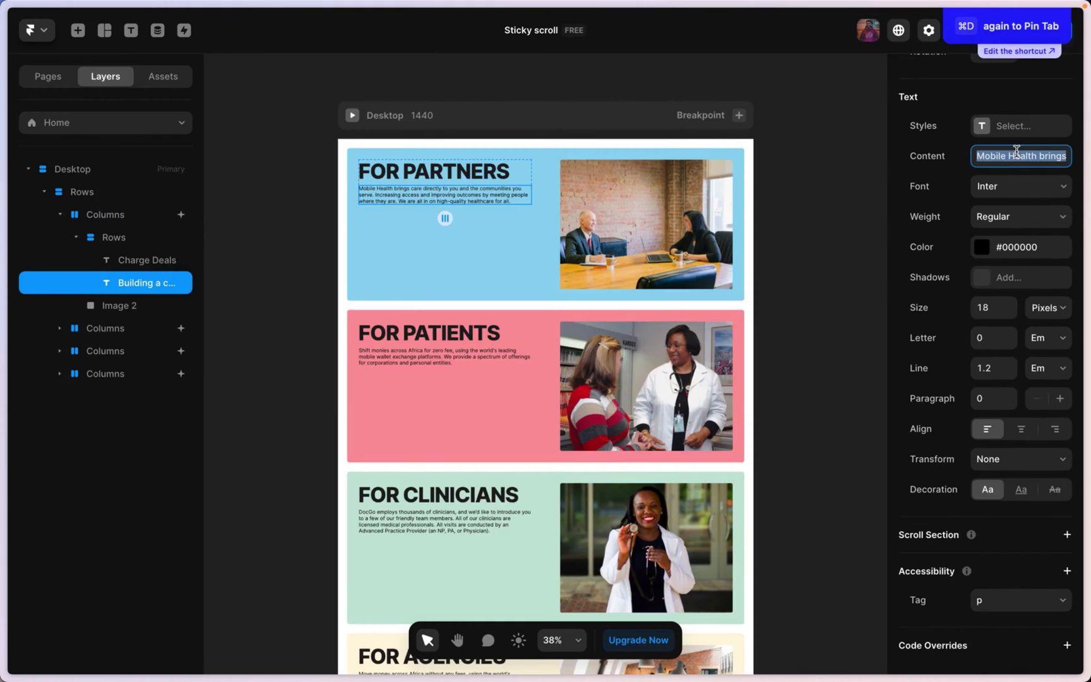
- Replace the text of the duplicated heading on the Tutorial page with the copied Mobile Health paragraph
{"action": "left_click", "coordinate": [42, 82]}
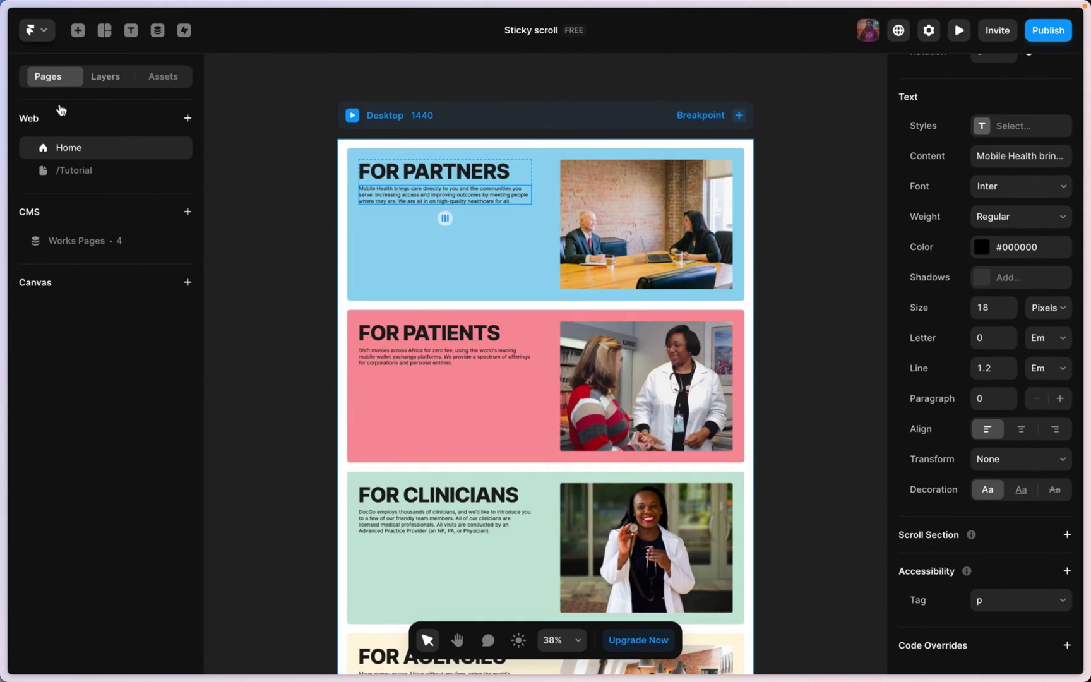
{"action": "left_click", "coordinate": [80, 177]}
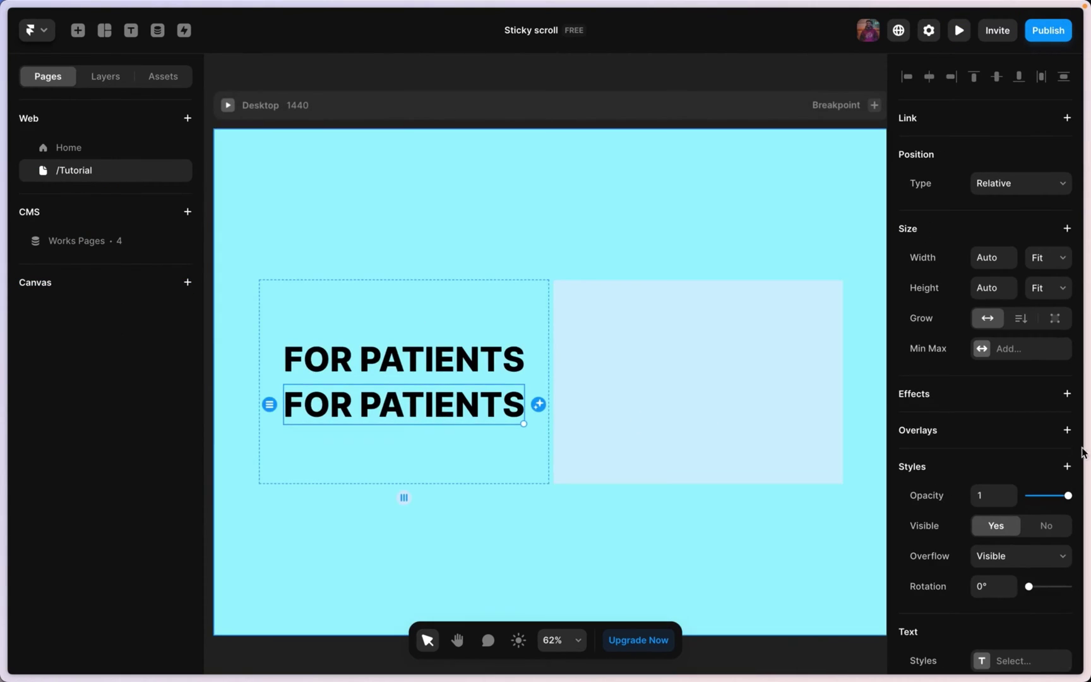
{"action": "scroll", "coordinate": [1049, 445], "scroll_direction": "down", "scroll_amount": 5}
{"action": "left_click", "coordinate": [1008, 346]}
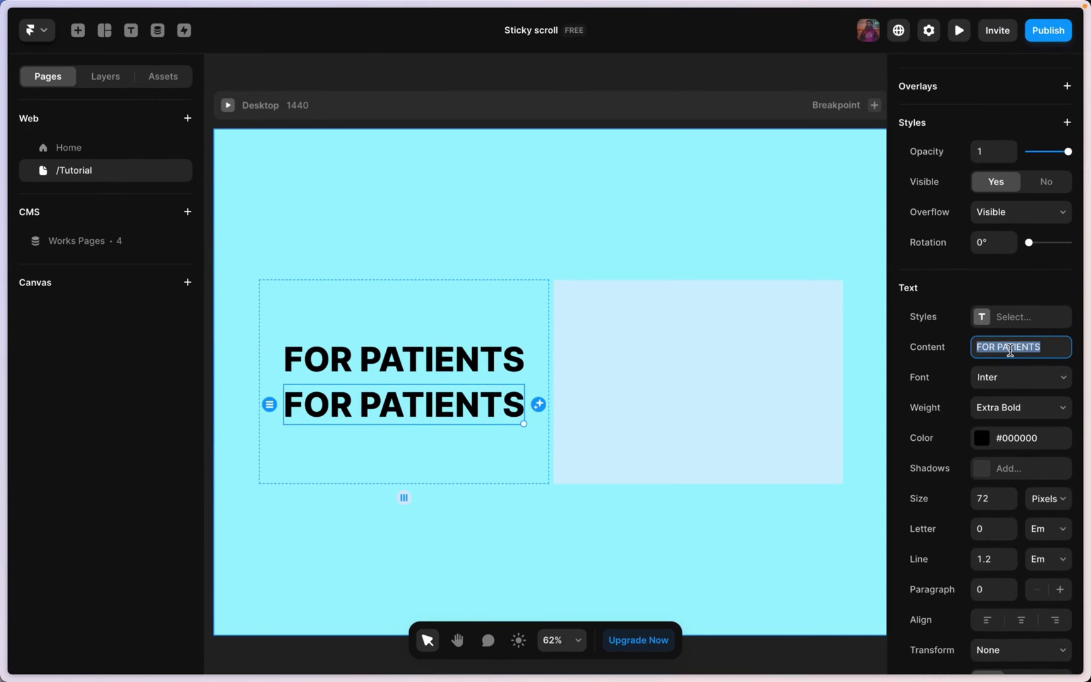
{"action": "key", "text": "super+v"}
- Set the Mobile Health paragraph's font weight to Regular and its size to 18 pixels
{"action": "left_click", "coordinate": [1020, 414]}
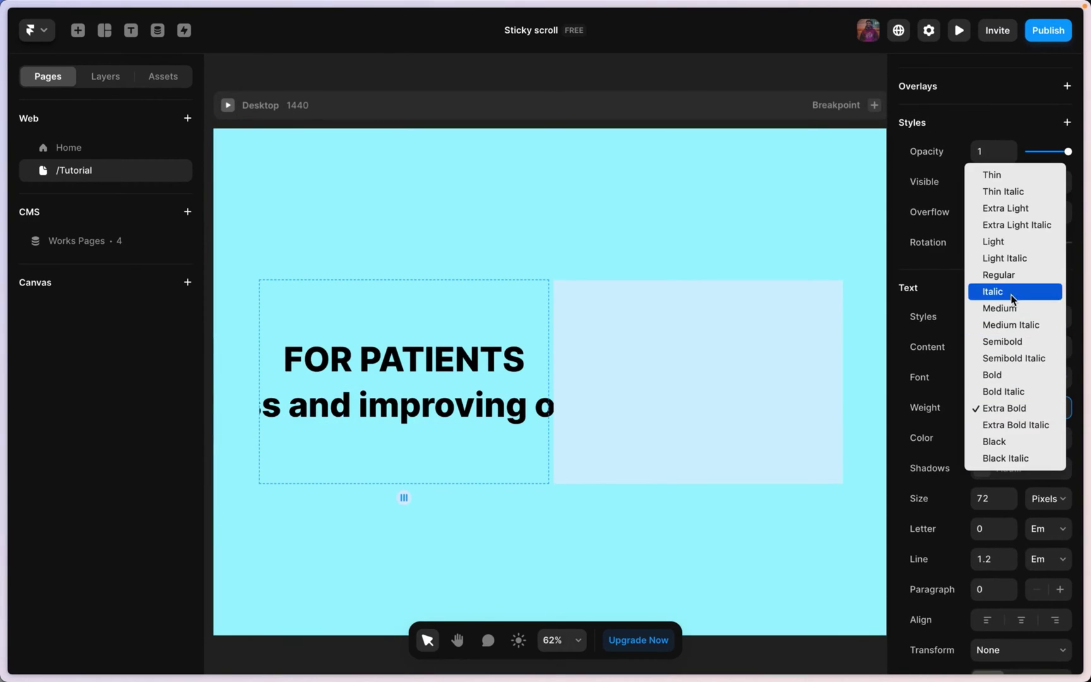
{"action": "key", "text": "Escape"}
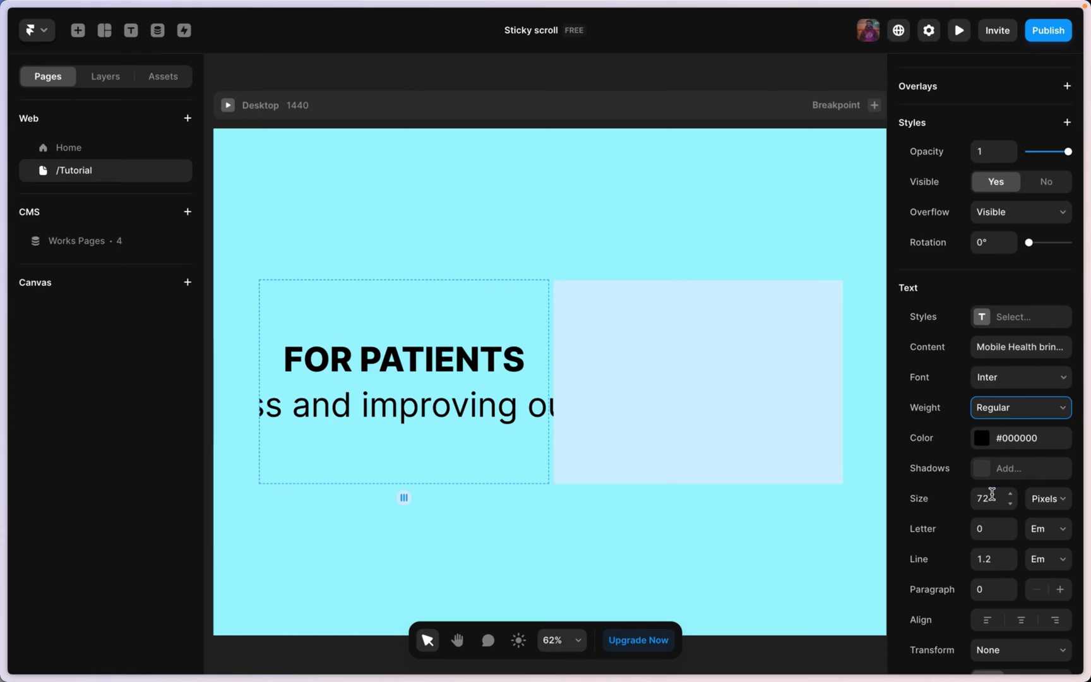
{"action": "left_click", "coordinate": [991, 493]}
{"action": "type", "text": "18"}
{"action": "key", "text": "Return"}
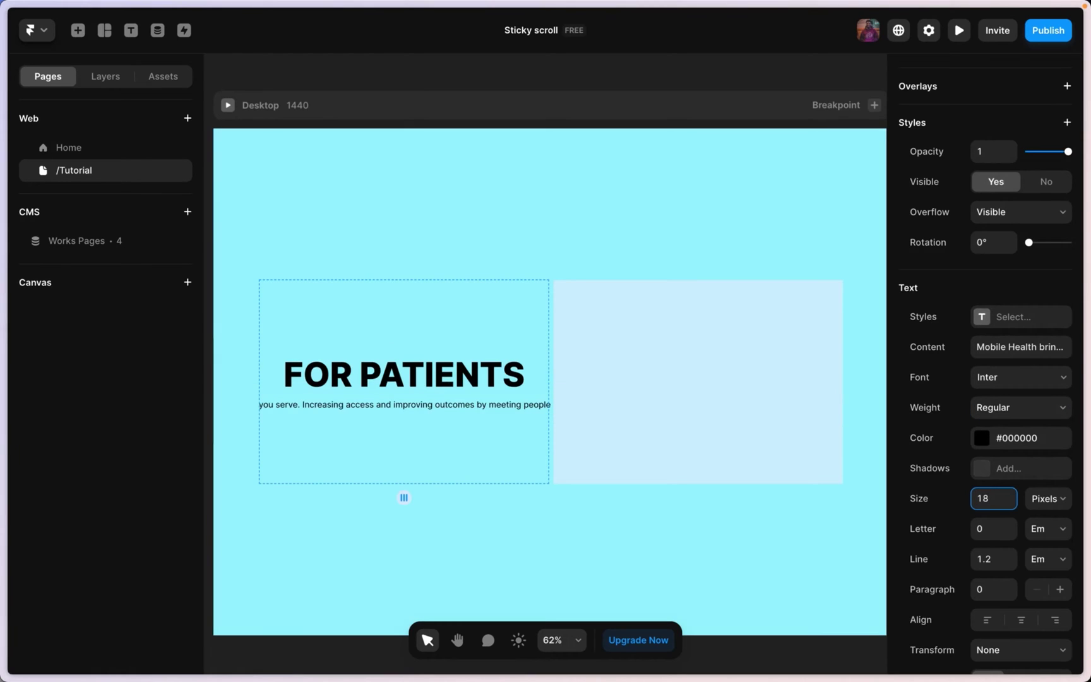
- Set the Mobile Health paragraph's width to Fill so it wraps within the Content frame
{"action": "scroll", "coordinate": [1010, 208], "scroll_direction": "up", "scroll_amount": 5}
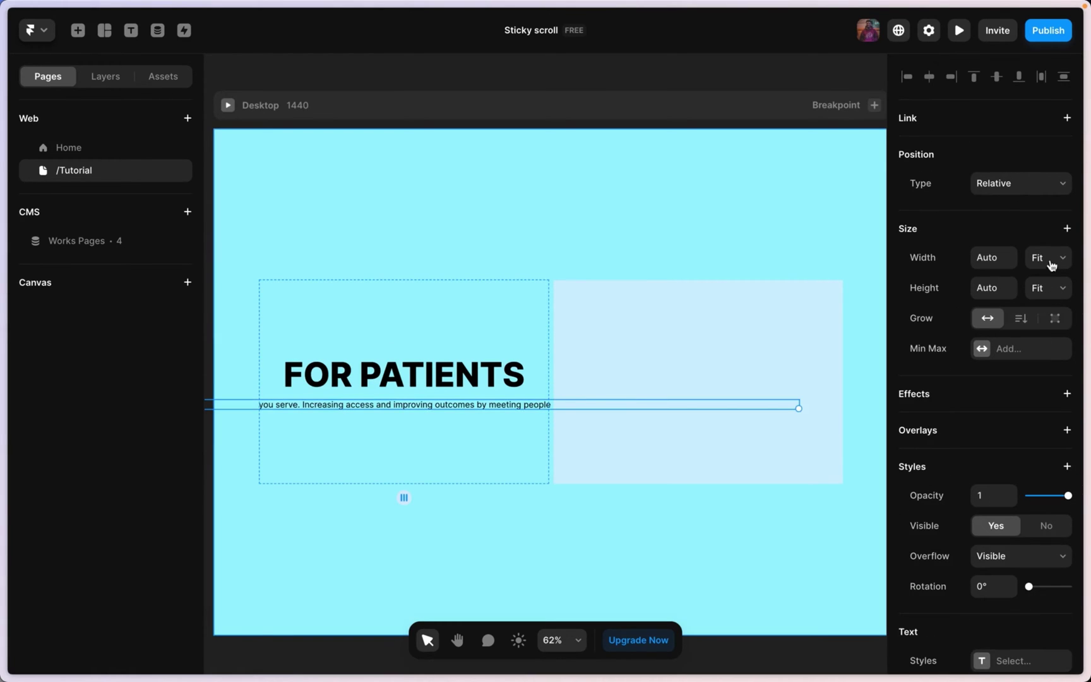
{"action": "left_click", "coordinate": [1047, 259]}
{"action": "left_click", "coordinate": [1032, 242]}
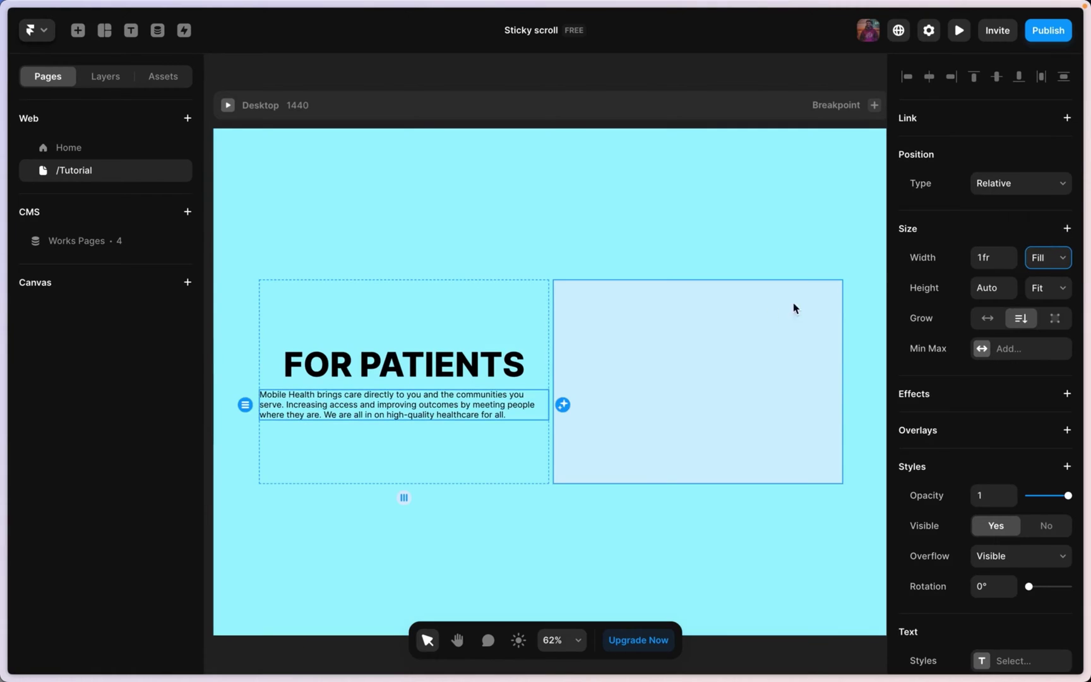
- Align the Content stack's heading and paragraph to the left
{"action": "scroll", "coordinate": [486, 364], "scroll_direction": "down", "scroll_amount": 1}
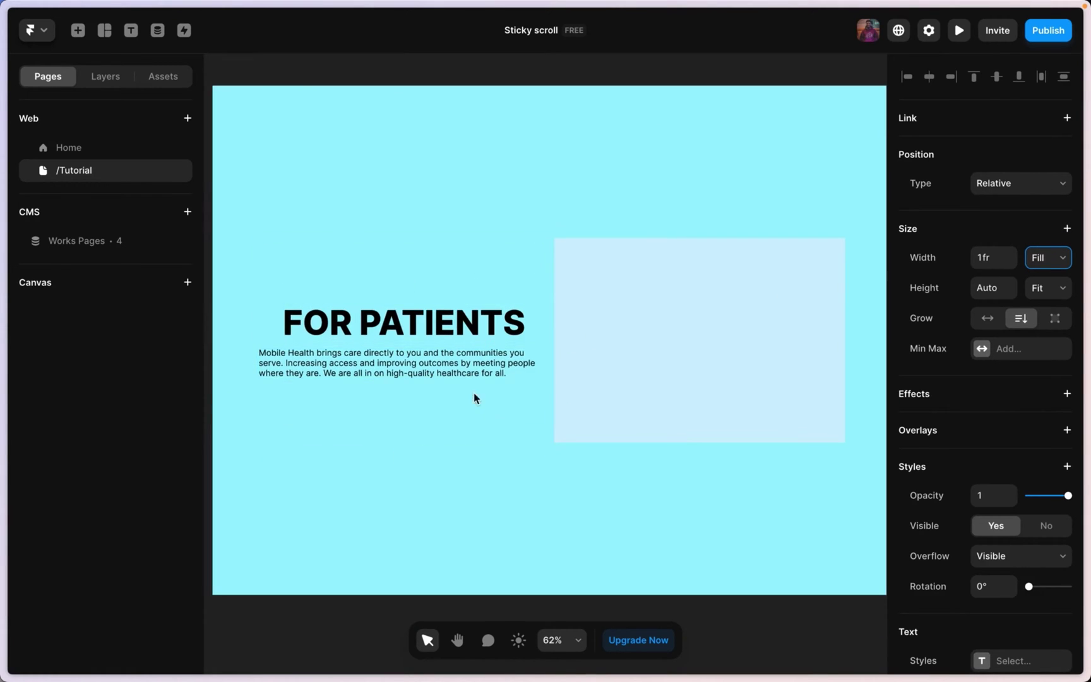
{"action": "scroll", "coordinate": [474, 392], "scroll_direction": "up", "scroll_amount": 2}
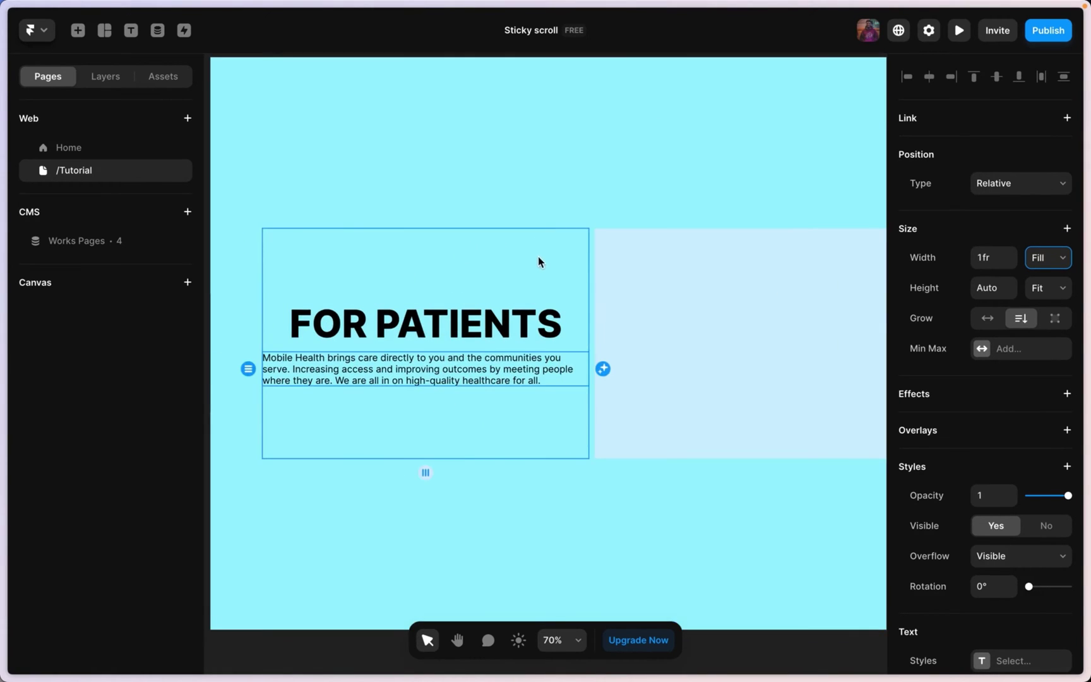
{"action": "left_click", "coordinate": [540, 262]}
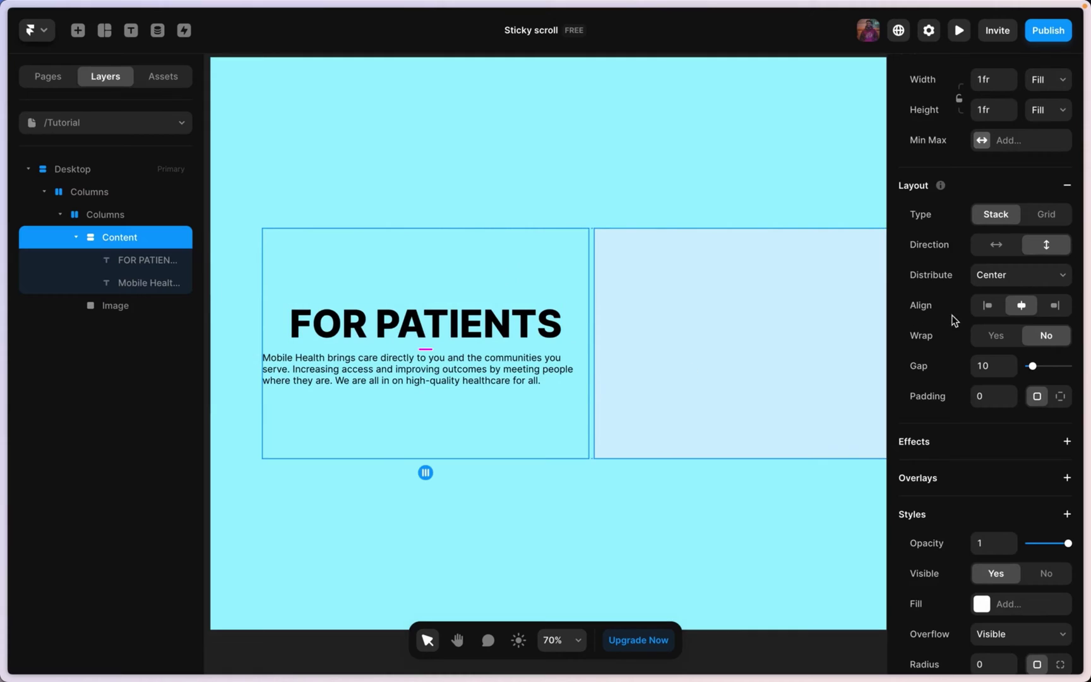
{"action": "left_click", "coordinate": [988, 311]}
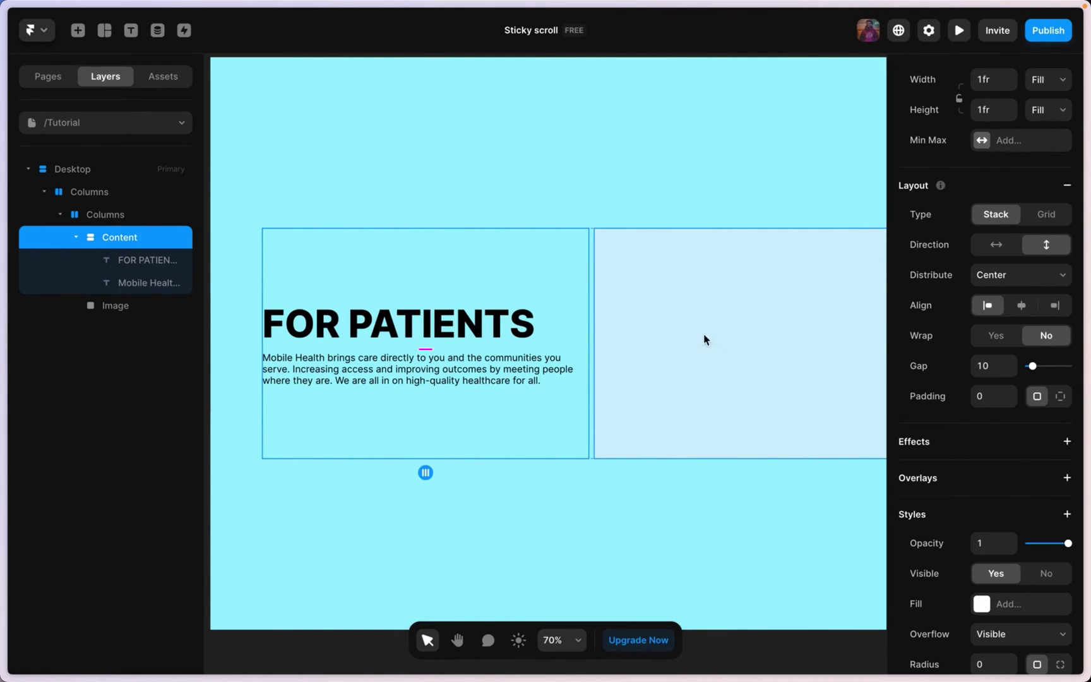
- Set the padding of the inner Columns stack, which holds the Content and Image frames, to 32
{"action": "scroll", "coordinate": [631, 335], "scroll_direction": "down", "scroll_amount": 5}
{"action": "left_click", "coordinate": [552, 264]}
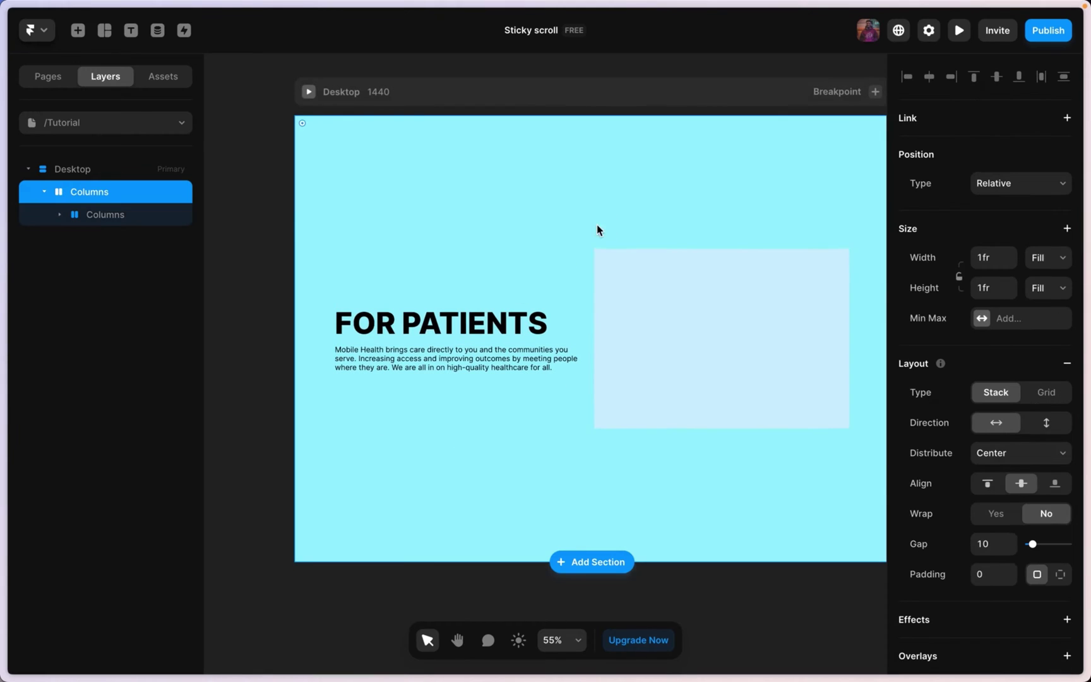
{"action": "left_click", "coordinate": [592, 281]}
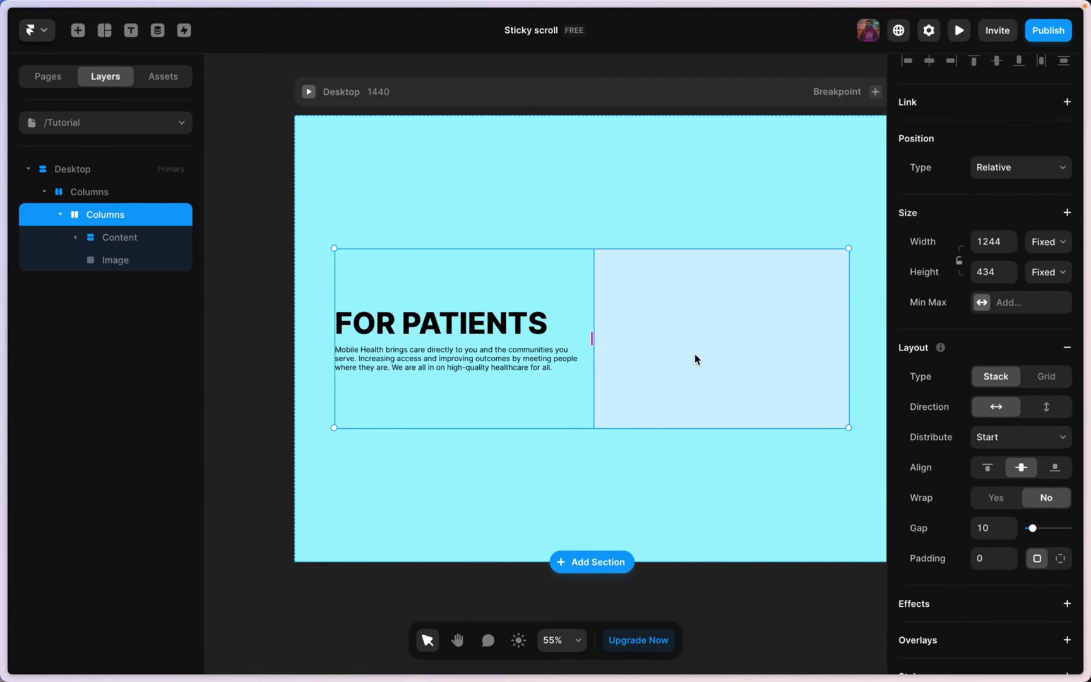
{"action": "scroll", "coordinate": [998, 435], "scroll_direction": "down", "scroll_amount": 1}
{"action": "scroll", "coordinate": [662, 290], "scroll_direction": "up", "scroll_amount": 2}
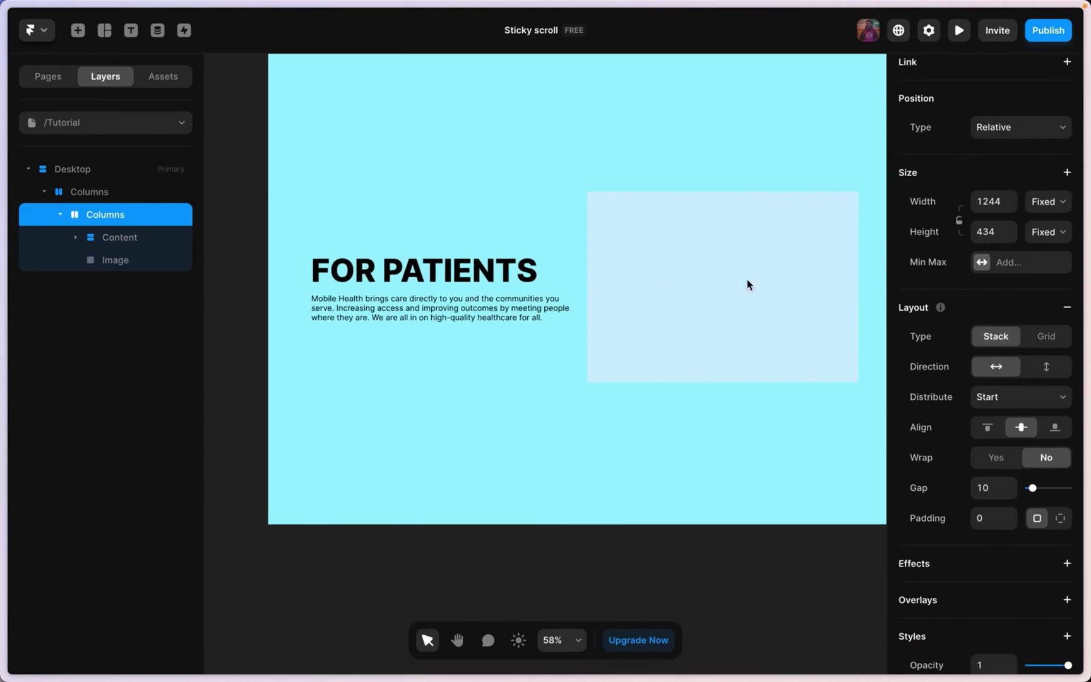
{"action": "left_click", "coordinate": [991, 518]}
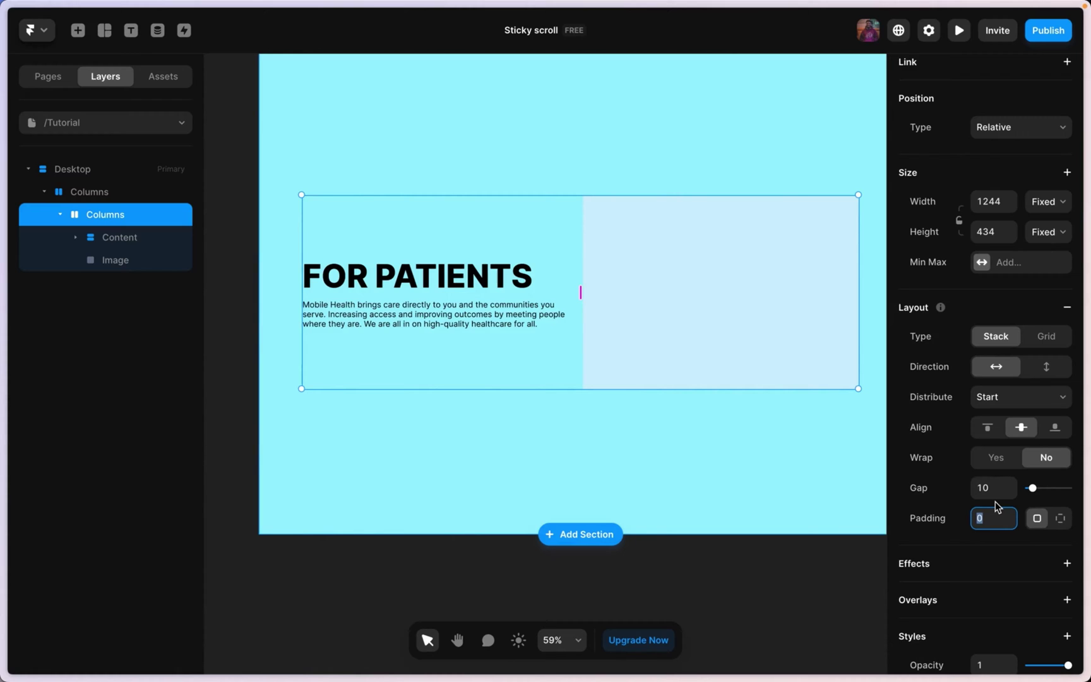
{"action": "type", "text": "32"}
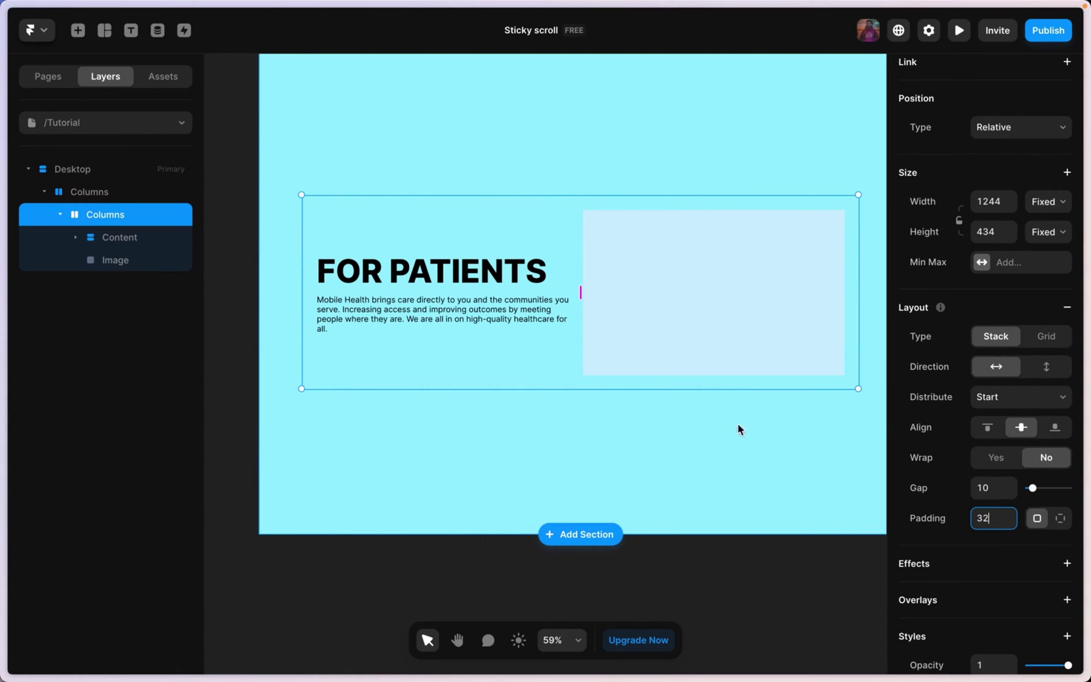
- Remove the cyan fill from the outer Columns stack
{"action": "scroll", "coordinate": [596, 224], "scroll_direction": "up", "scroll_amount": 1}
{"action": "left_click", "coordinate": [305, 235]}
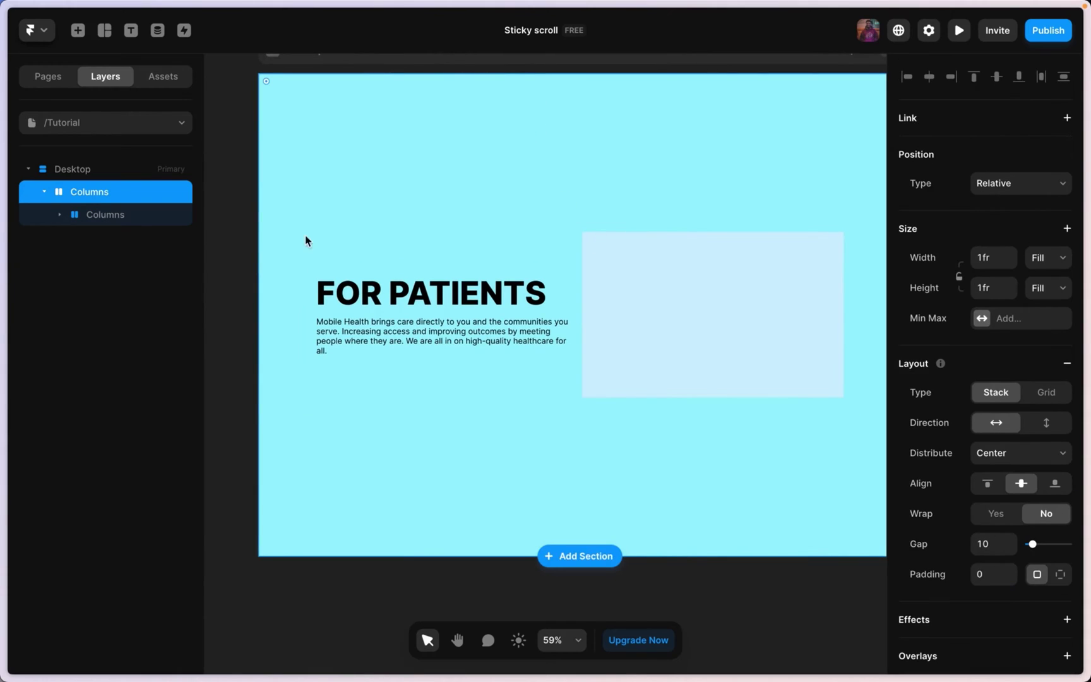
{"action": "scroll", "coordinate": [603, 236], "scroll_direction": "up", "scroll_amount": 2}
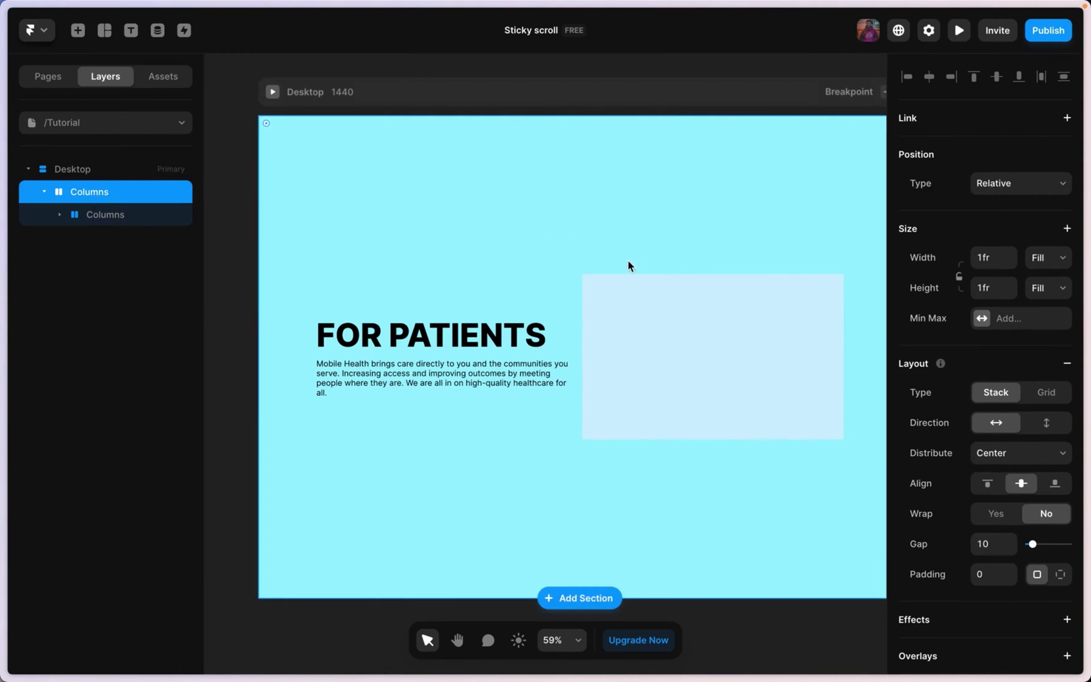
{"action": "scroll", "coordinate": [985, 442], "scroll_direction": "down", "scroll_amount": 5}
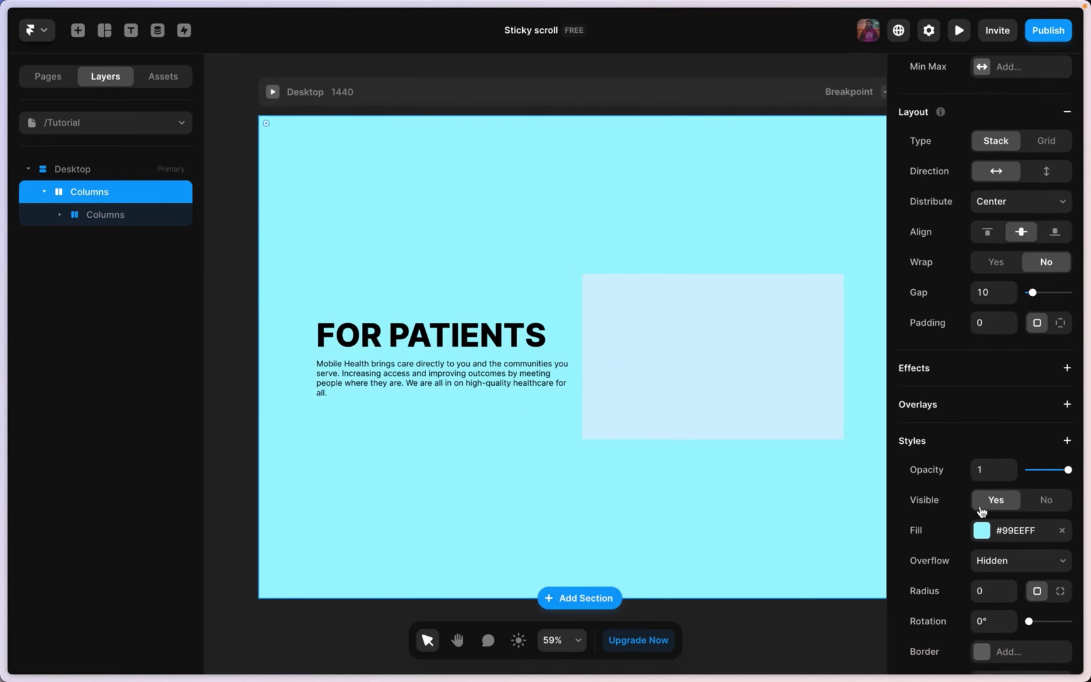
{"action": "left_click", "coordinate": [1061, 532]}
- Rename the outer Columns stack as Wrapper
{"action": "double_click", "coordinate": [119, 191]}
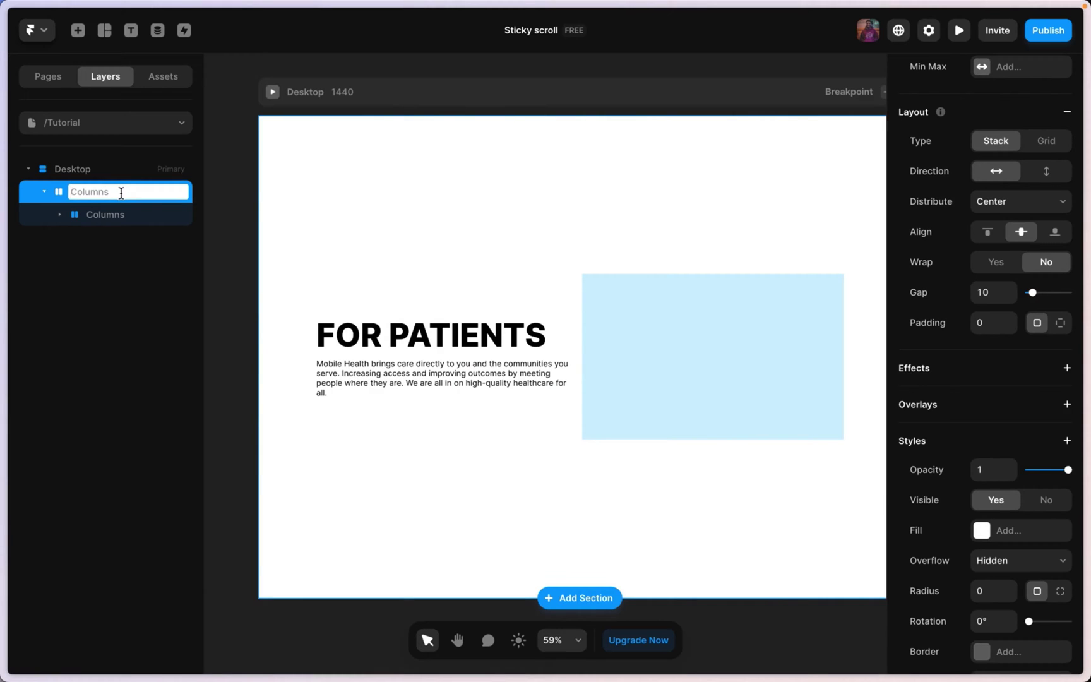
{"action": "type", "text": "Wrapper"}
{"action": "key", "text": "Return"}
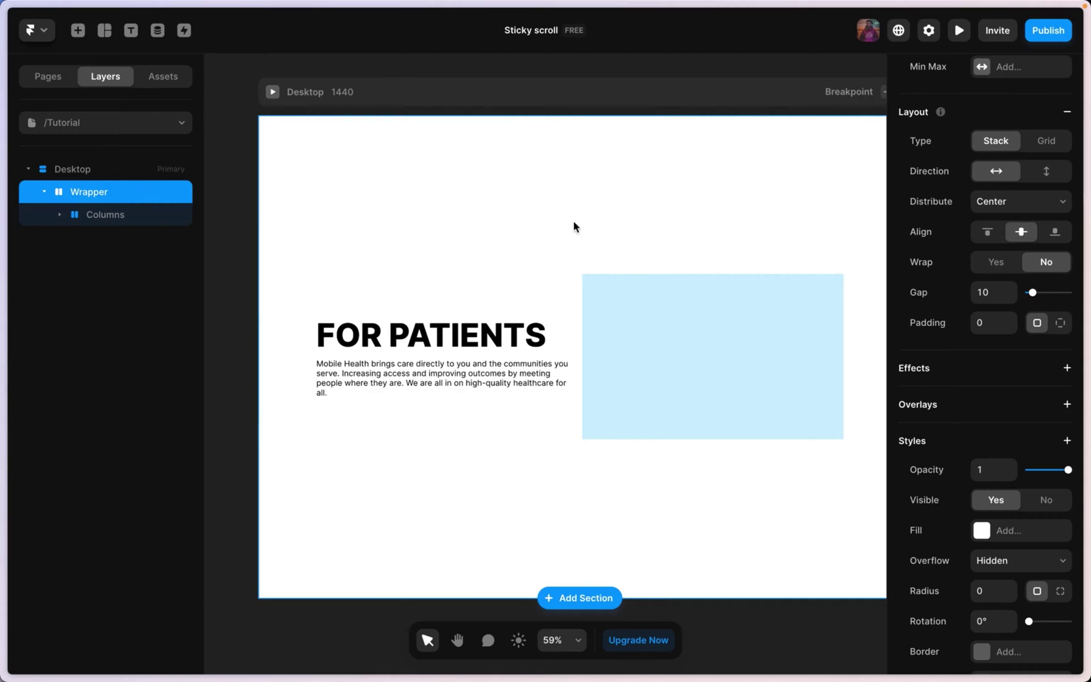
- Fill the inner Columns stack with the light pink colour #FFD6D6
{"action": "left_click", "coordinate": [579, 283]}
{"action": "scroll", "coordinate": [1022, 403], "scroll_direction": "down", "scroll_amount": 3}
{"action": "scroll", "coordinate": [1035, 445], "scroll_direction": "down", "scroll_amount": 2}
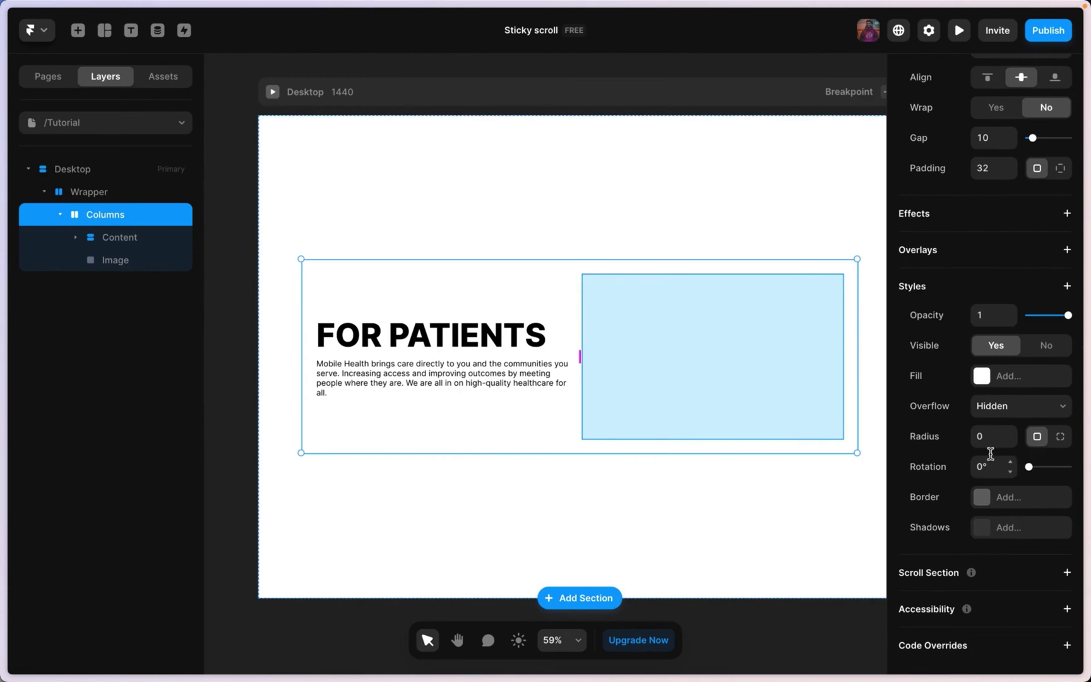
{"action": "left_click", "coordinate": [981, 373]}
{"action": "left_click_drag", "start_coordinate": [720, 267], "coordinate": [718, 229]}
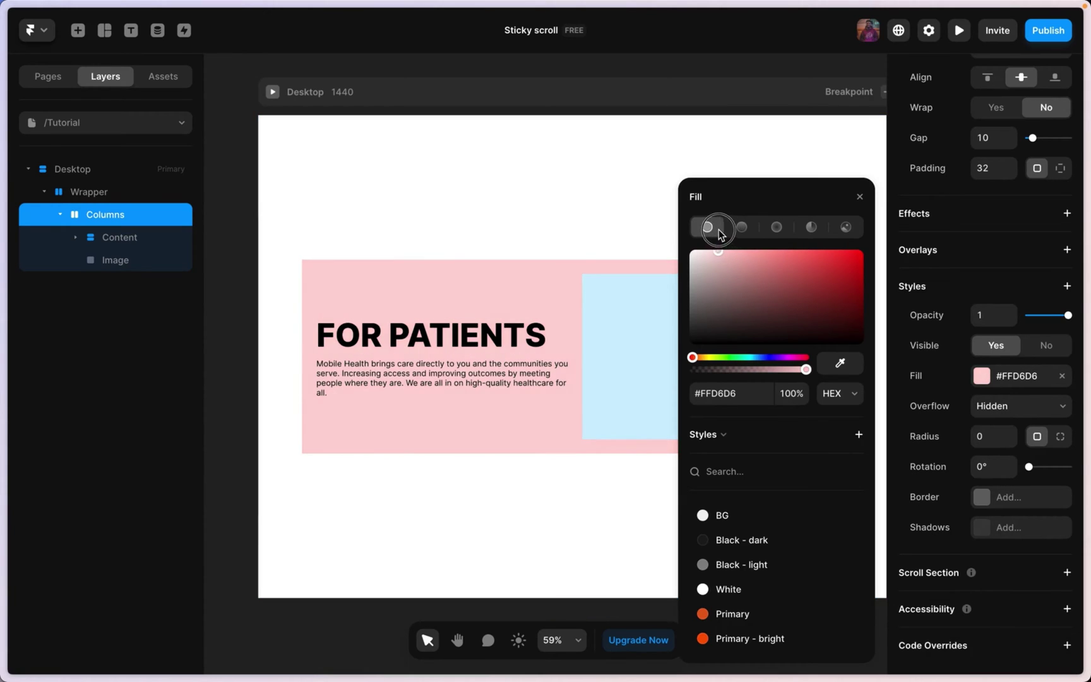
{"action": "left_click", "coordinate": [491, 215]}
- Set the pink Columns card's corner radius to 12
{"action": "scroll", "coordinate": [663, 321], "scroll_direction": "down", "scroll_amount": 1}
{"action": "left_click", "coordinate": [581, 252]}
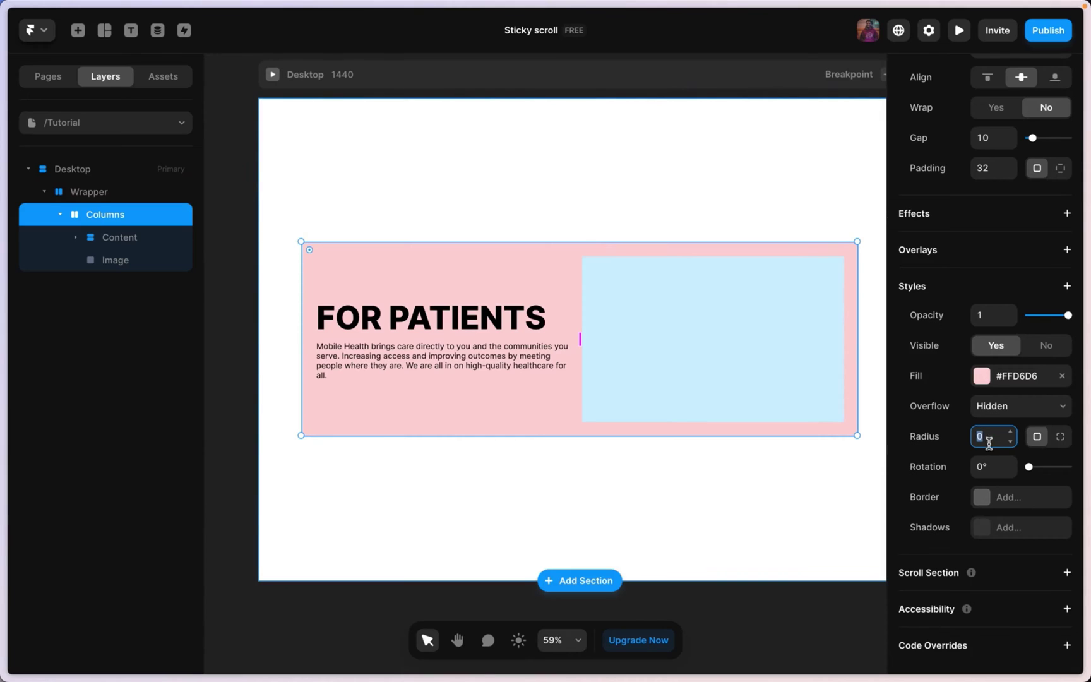
{"action": "scroll", "coordinate": [346, 339], "scroll_direction": "up", "scroll_amount": 3}
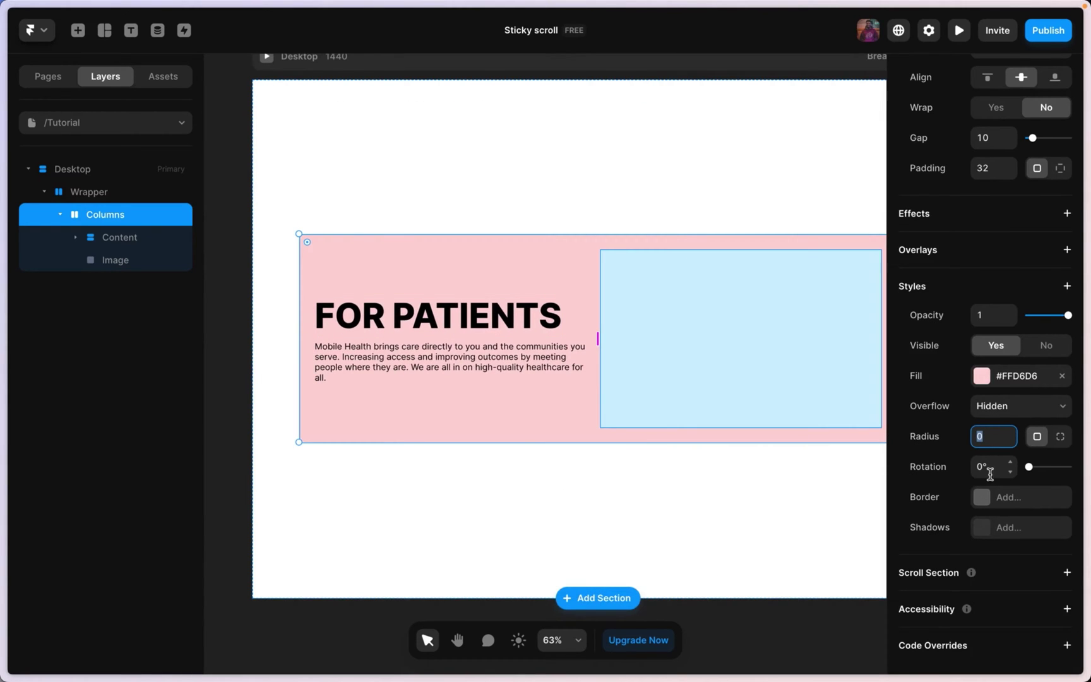
{"action": "key", "text": "Return"}
- Switch the Image layer's fill from a solid colour to an image and search Unsplash for "patients"
{"action": "scroll", "coordinate": [643, 339], "scroll_direction": "down", "scroll_amount": 3}
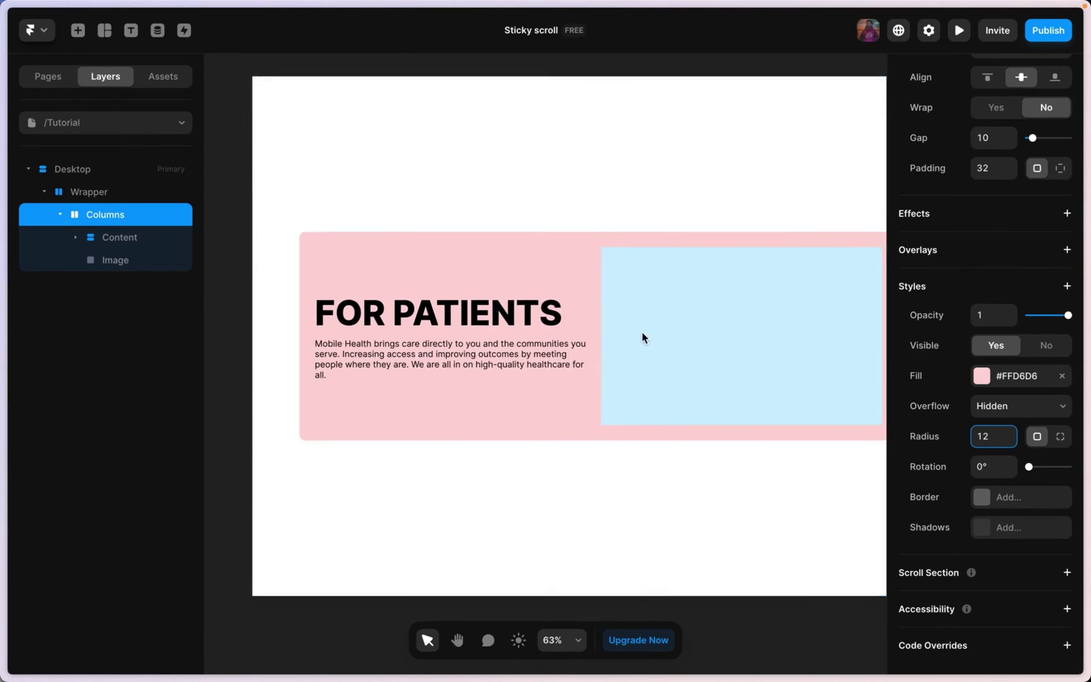
{"action": "left_click", "coordinate": [540, 355]}
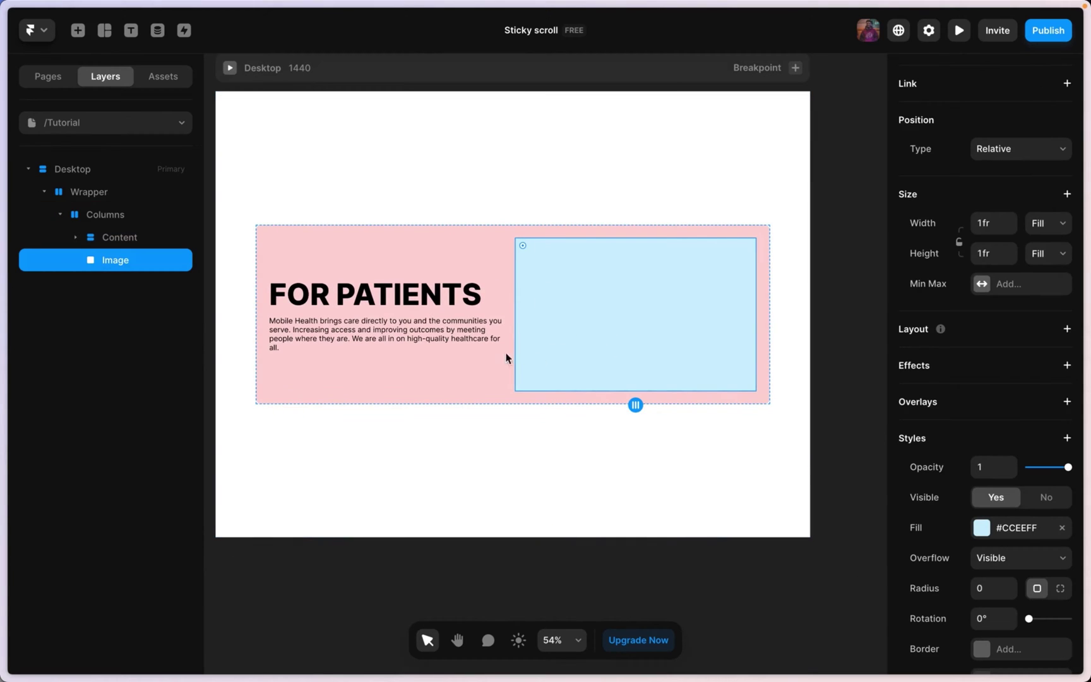
{"action": "scroll", "coordinate": [650, 283], "scroll_direction": "up", "scroll_amount": 1}
{"action": "scroll", "coordinate": [925, 446], "scroll_direction": "down", "scroll_amount": 3}
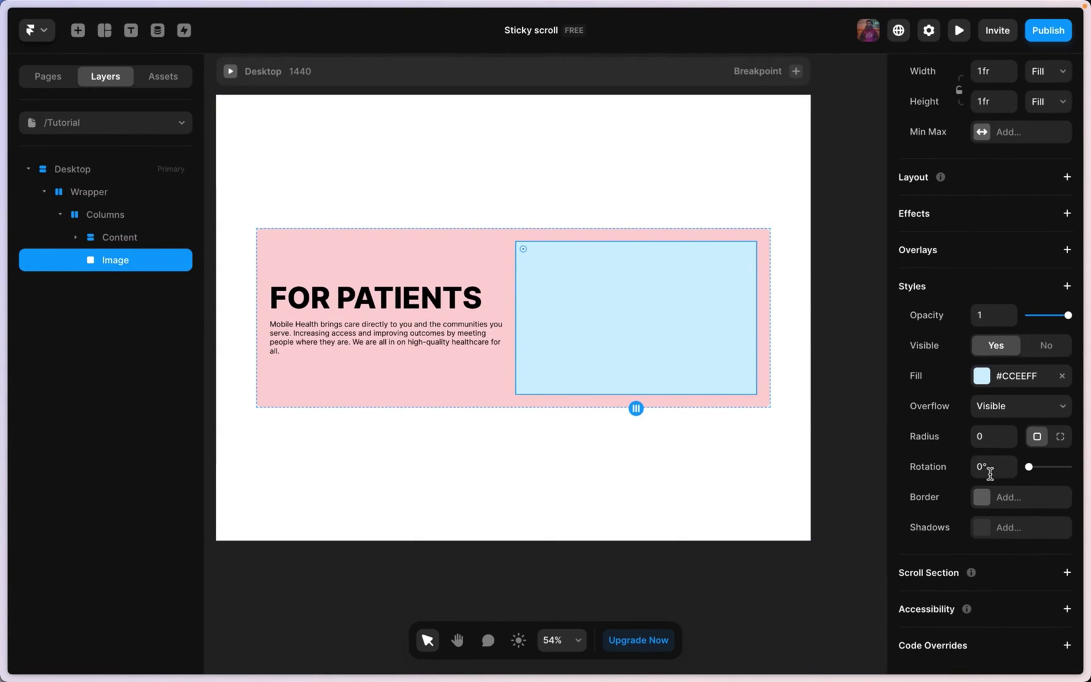
{"action": "left_click", "coordinate": [992, 377]}
{"action": "left_click", "coordinate": [844, 227]}
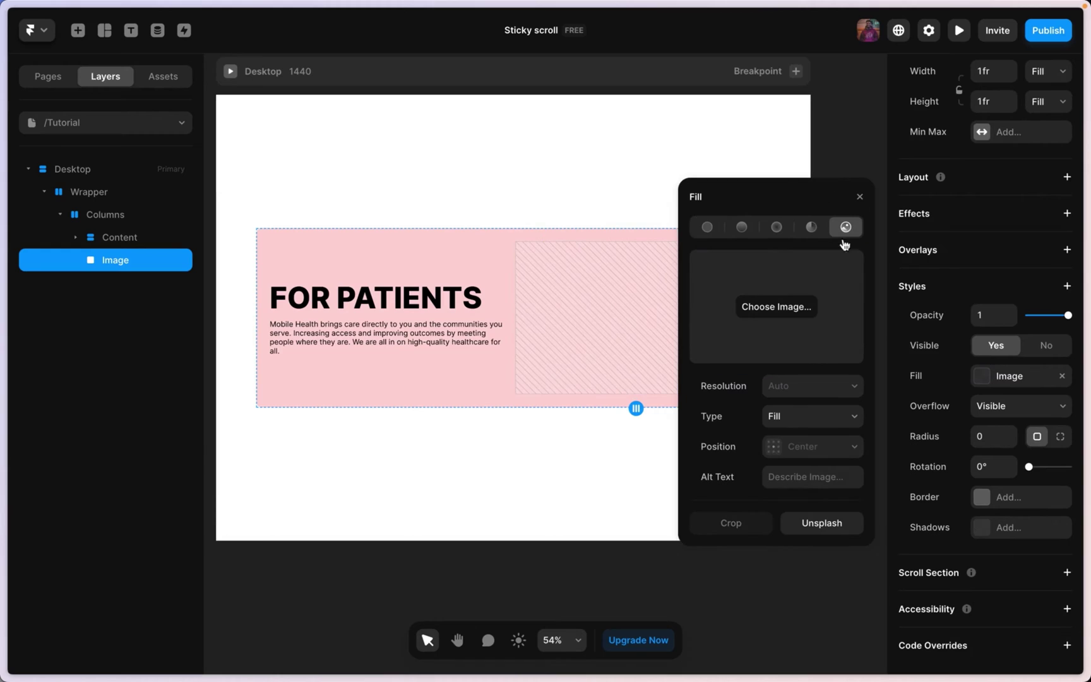
{"action": "left_click", "coordinate": [827, 525]}
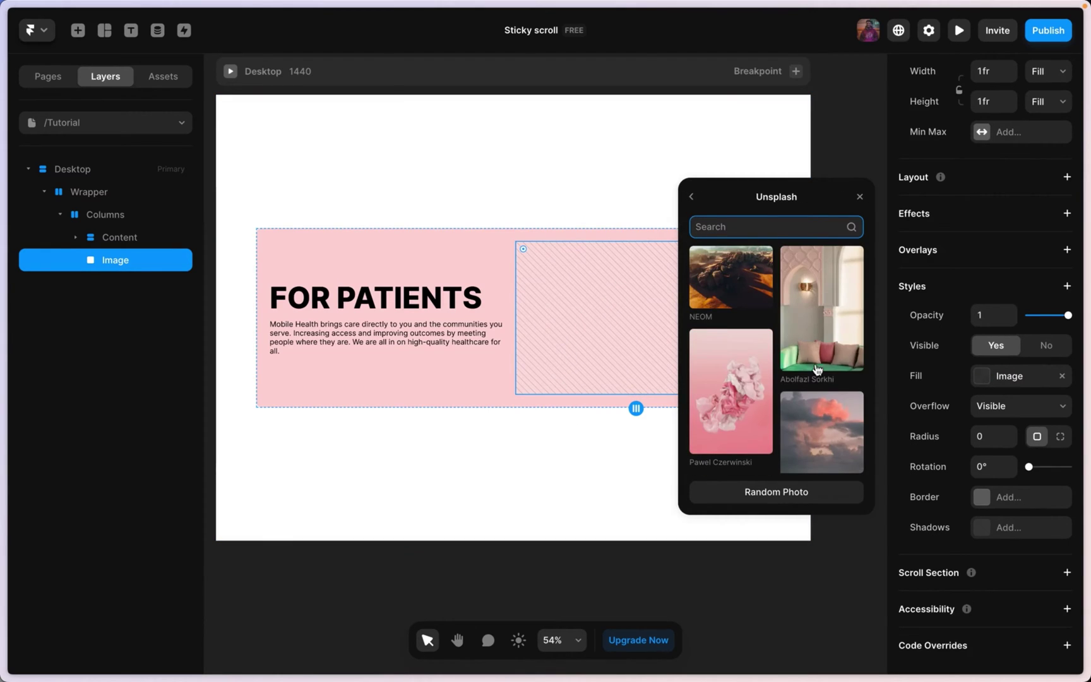
{"action": "scroll", "coordinate": [816, 370], "scroll_direction": "down", "scroll_amount": 4}
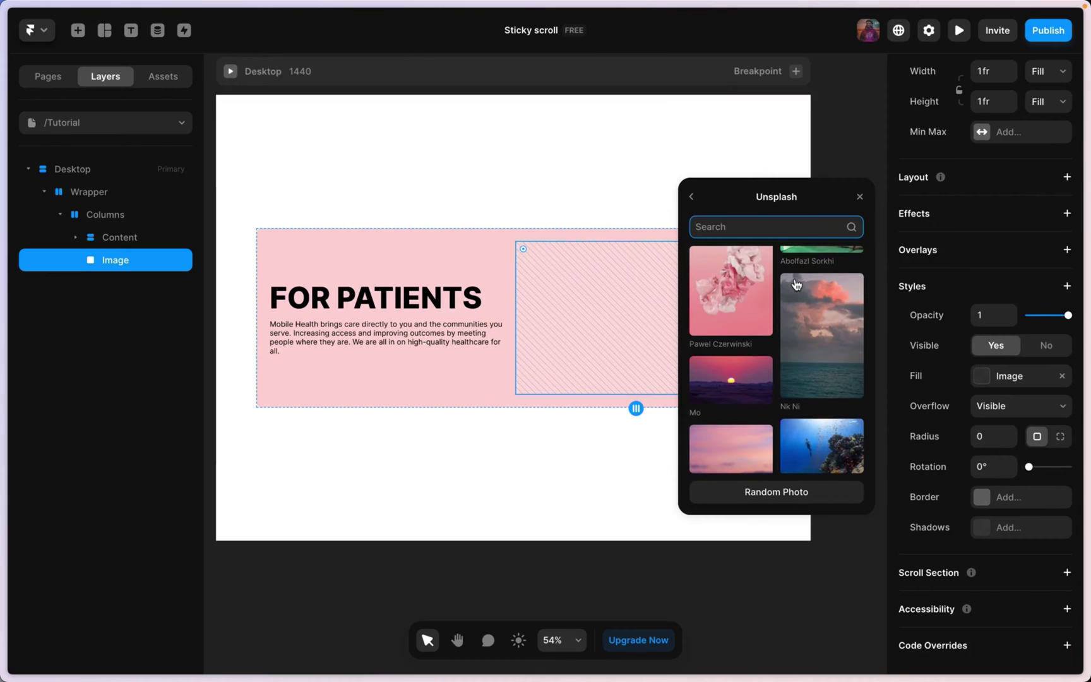
{"action": "type", "text": "pa"}
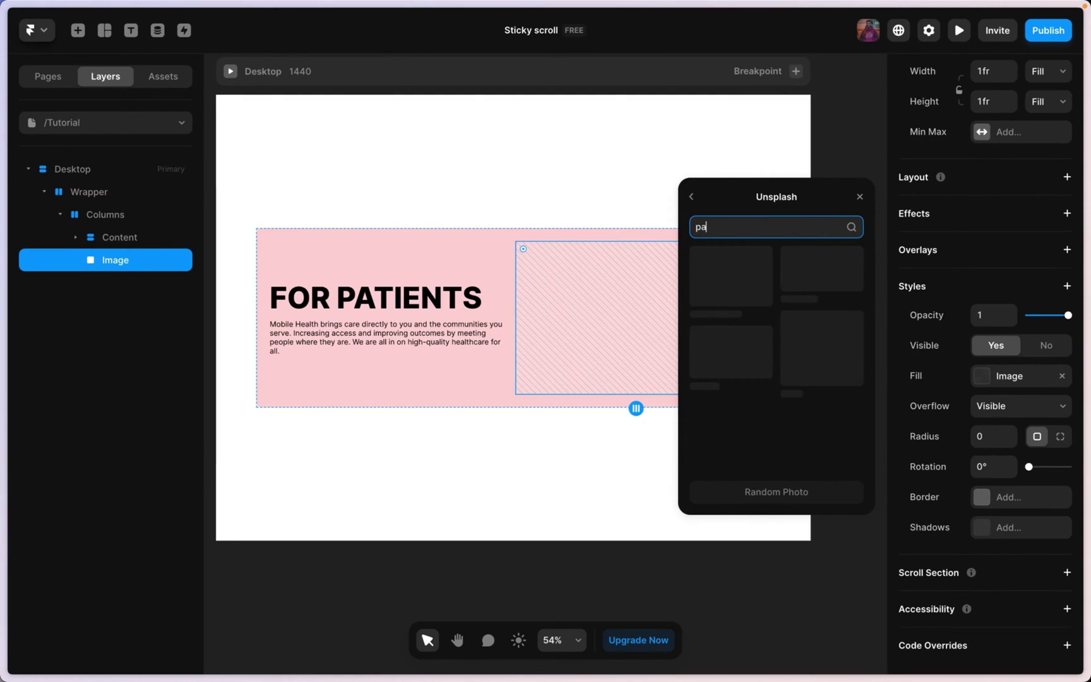
{"action": "type", "text": "tients"}
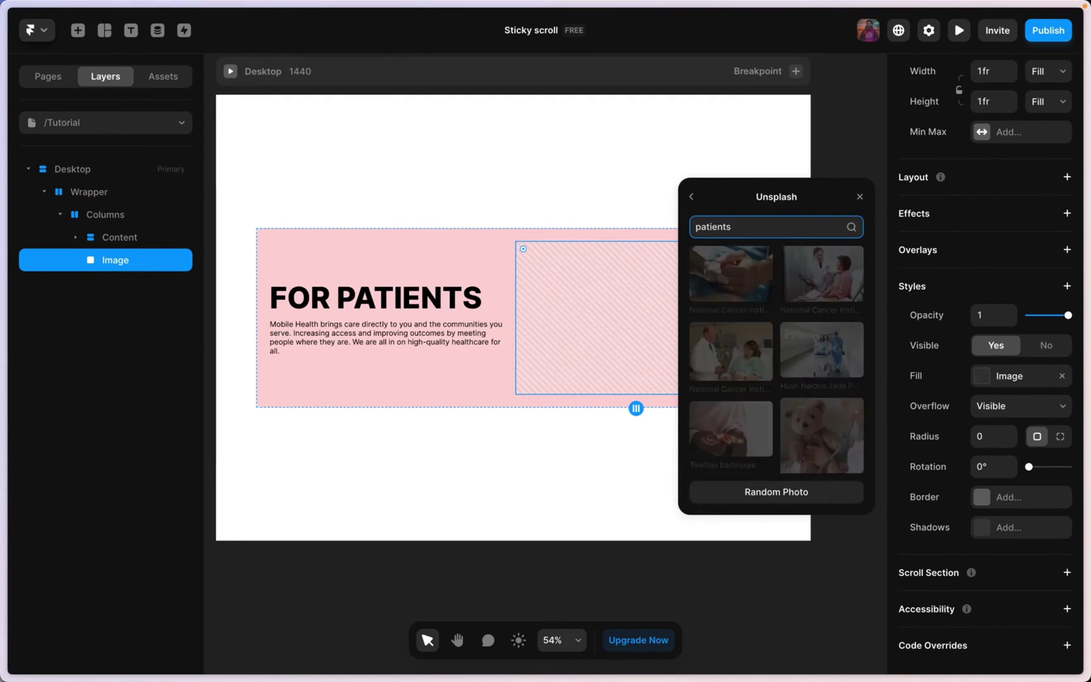
- Fill the Image layer with the CDC photo of a smiling patient in black beside a clinician in a white coat
{"action": "scroll", "coordinate": [874, 324], "scroll_direction": "down", "scroll_amount": 3}
{"action": "scroll", "coordinate": [795, 358], "scroll_direction": "down", "scroll_amount": 10}
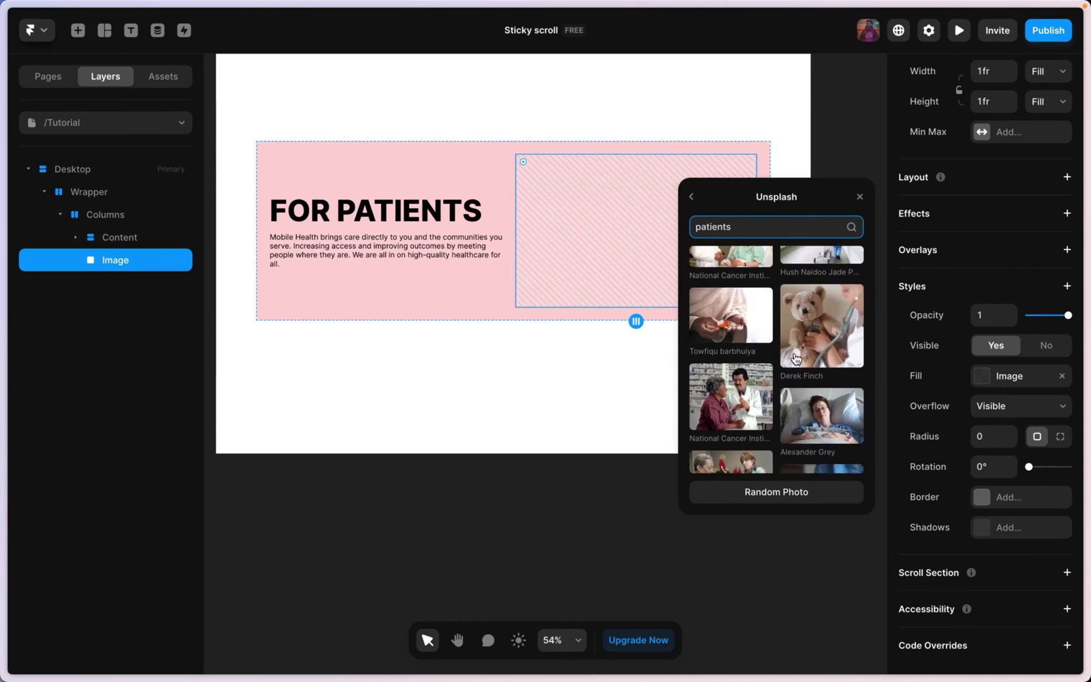
{"action": "scroll", "coordinate": [796, 358], "scroll_direction": "down", "scroll_amount": 10}
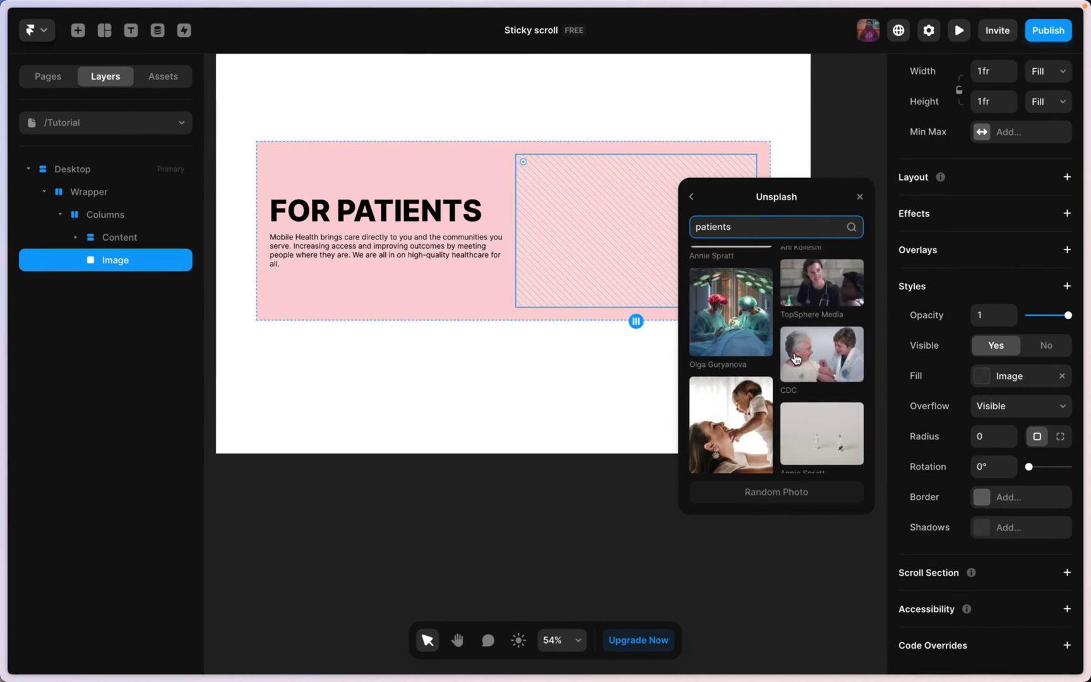
{"action": "scroll", "coordinate": [796, 359], "scroll_direction": "down", "scroll_amount": 10}
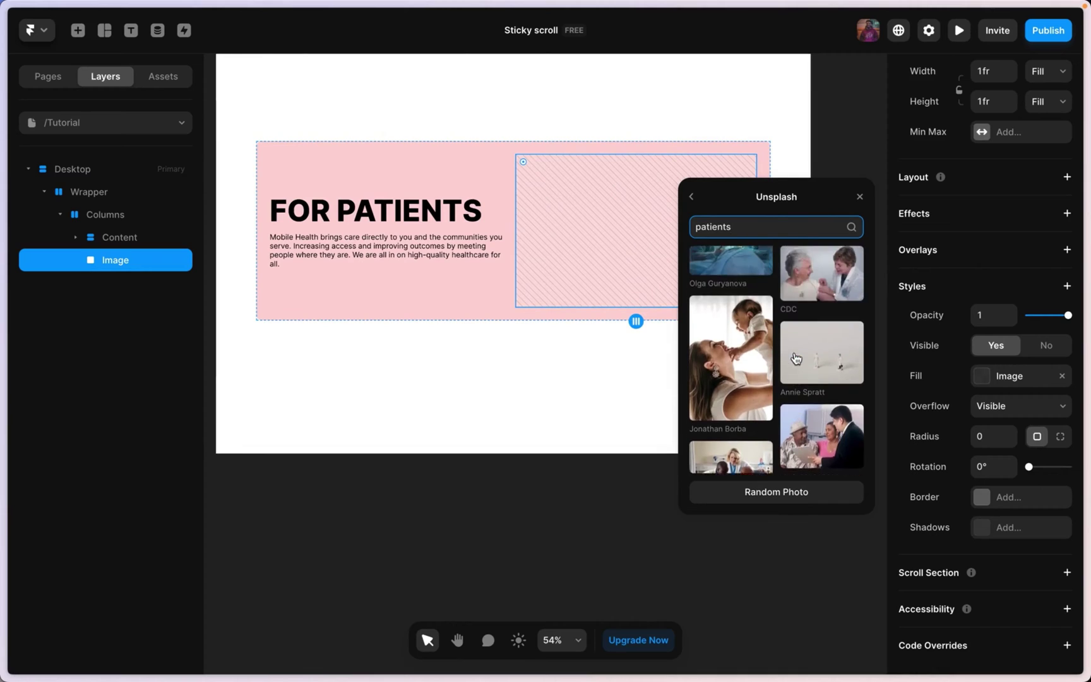
{"action": "scroll", "coordinate": [795, 359], "scroll_direction": "down", "scroll_amount": 3}
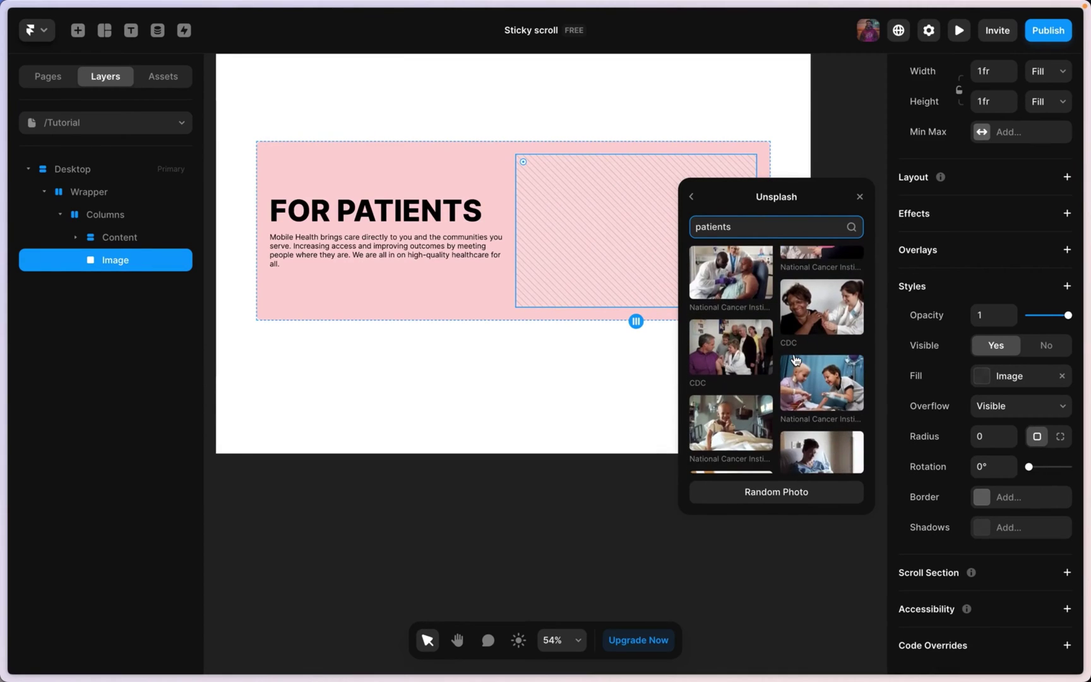
{"action": "left_click", "coordinate": [821, 279]}
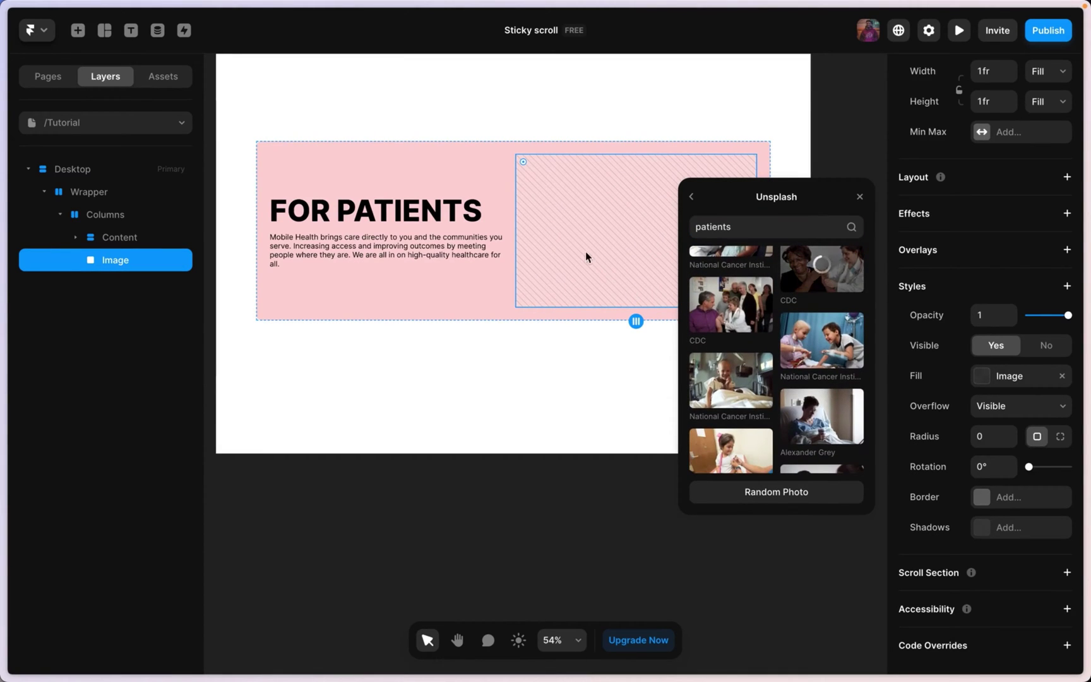
{"action": "scroll", "coordinate": [584, 247], "scroll_direction": "down", "scroll_amount": 2}
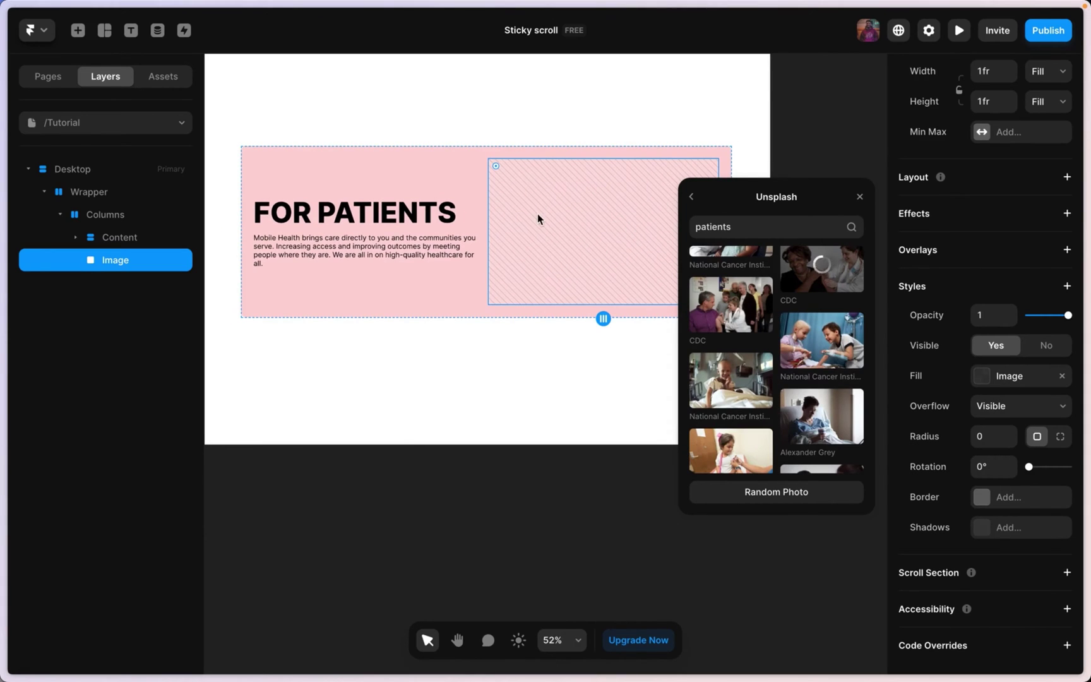
{"action": "scroll", "coordinate": [537, 218], "scroll_direction": "up", "scroll_amount": 1}
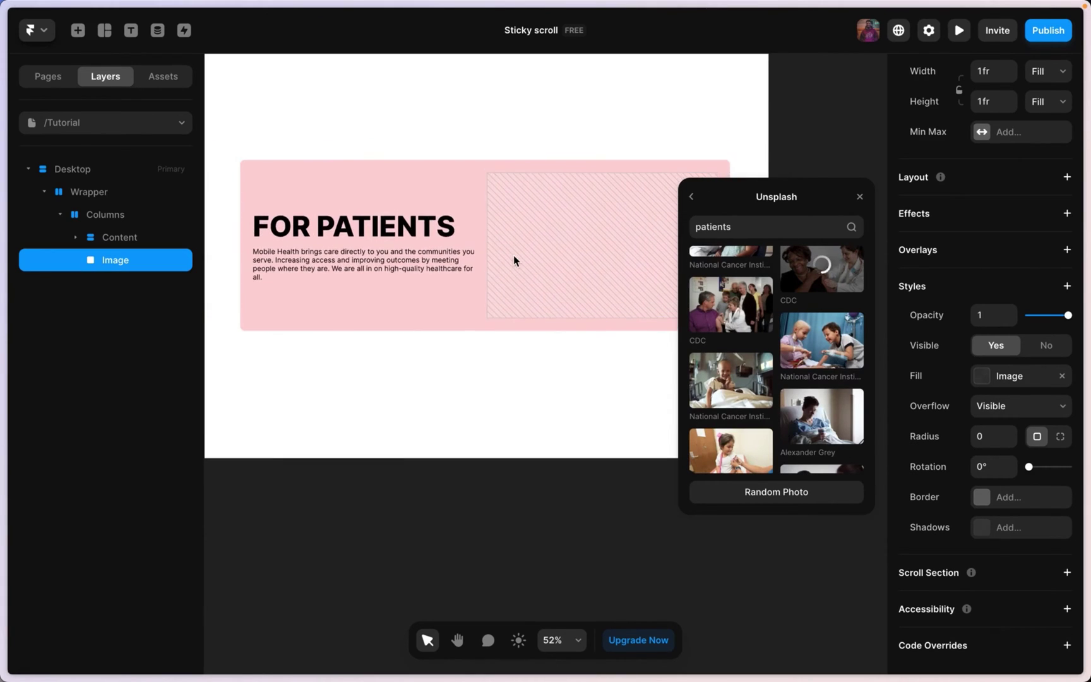
{"action": "scroll", "coordinate": [514, 256], "scroll_direction": "up", "scroll_amount": 2}
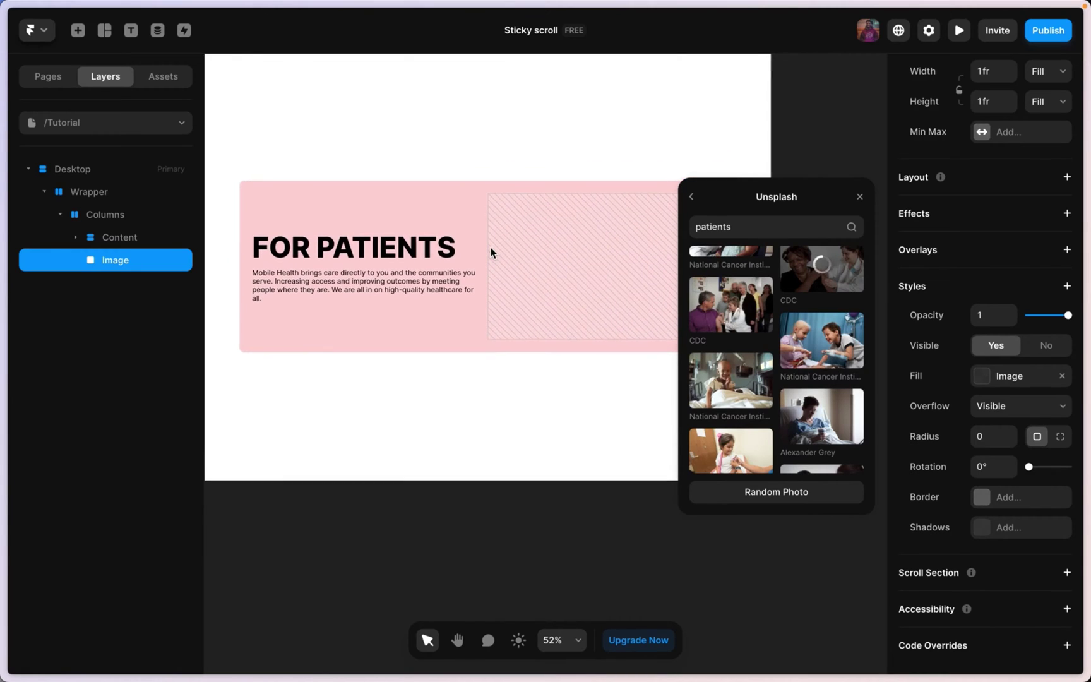
{"action": "scroll", "coordinate": [491, 253], "scroll_direction": "up", "scroll_amount": 1}
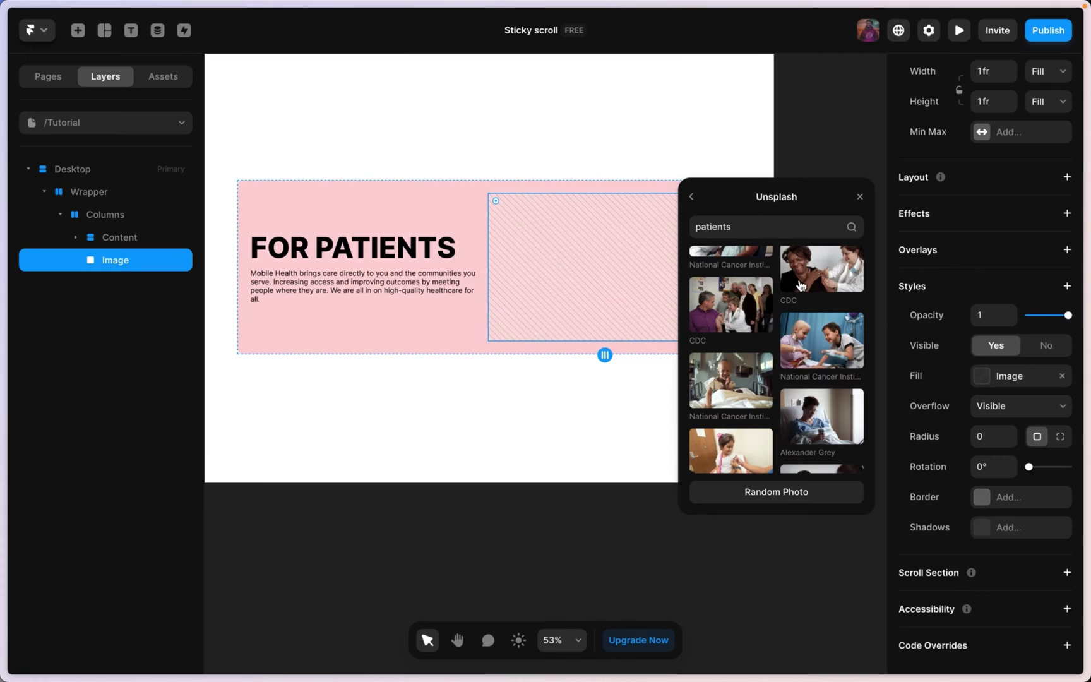
{"action": "scroll", "coordinate": [807, 261], "scroll_direction": "up", "scroll_amount": 3}
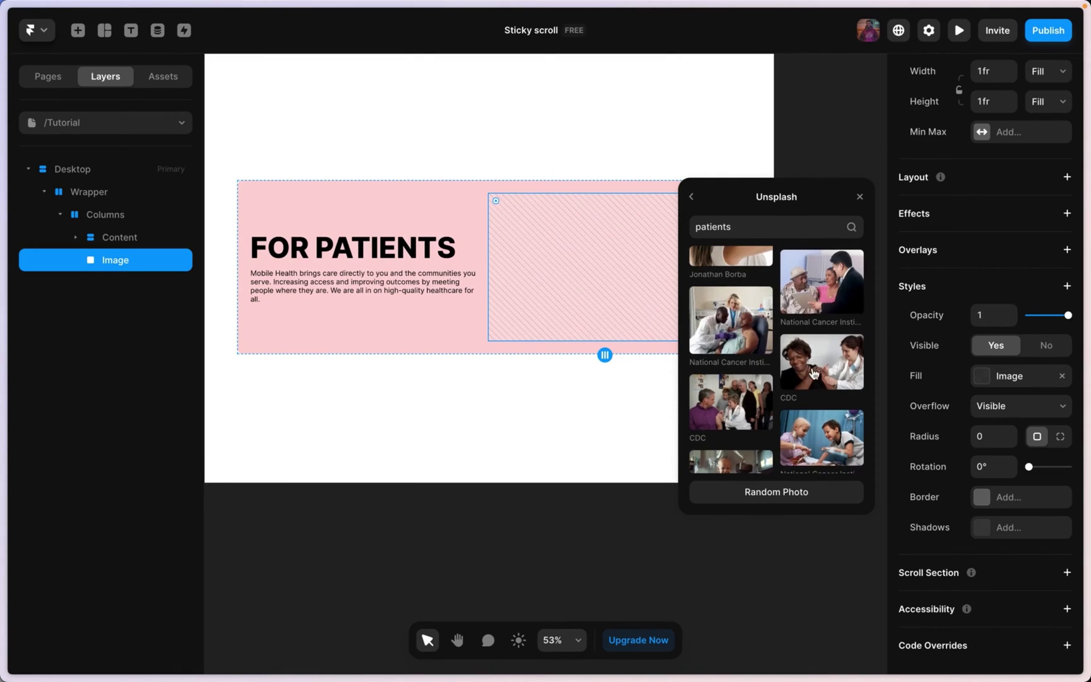
{"action": "left_click", "coordinate": [837, 376]}
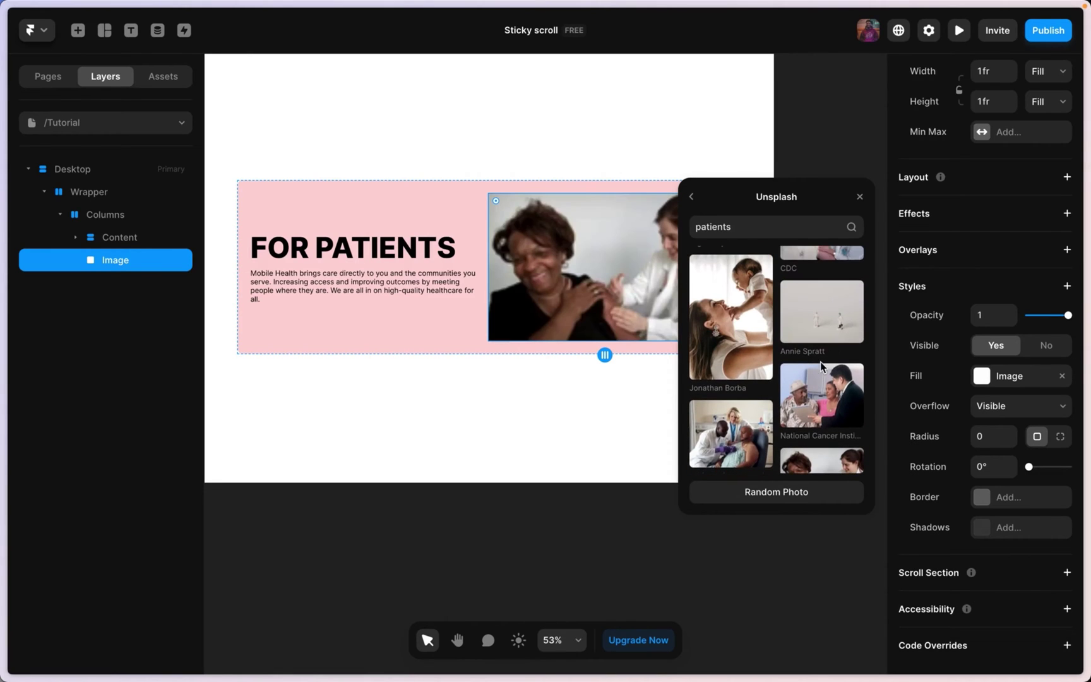
{"action": "left_click", "coordinate": [859, 196]}
{"action": "left_click", "coordinate": [825, 142]}
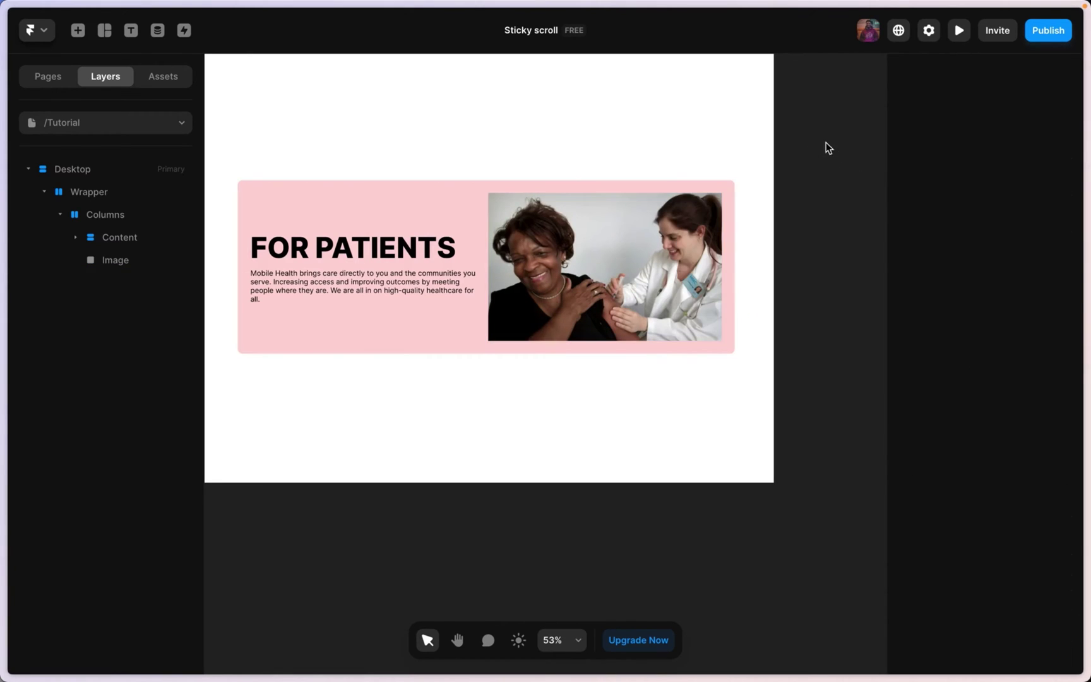
- Set the Image layer's corner radius to 8
{"action": "scroll", "coordinate": [538, 224], "scroll_direction": "up", "scroll_amount": 2}
{"action": "left_click", "coordinate": [562, 240]}
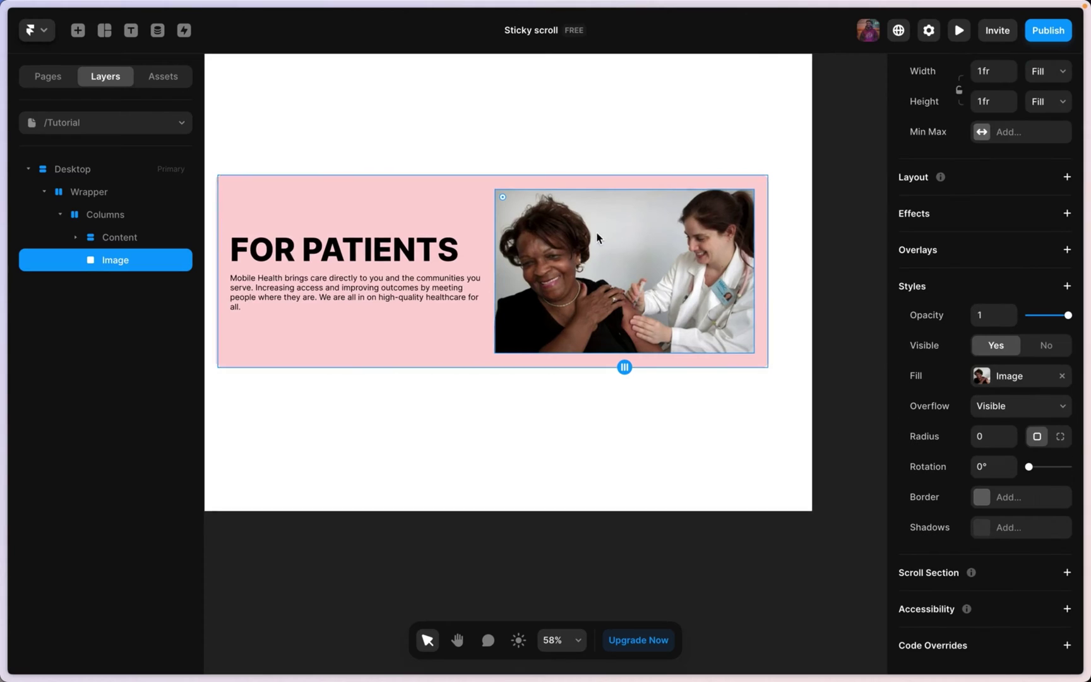
{"action": "scroll", "coordinate": [546, 253], "scroll_direction": "up", "scroll_amount": 2}
{"action": "scroll", "coordinate": [721, 262], "scroll_direction": "up", "scroll_amount": 1}
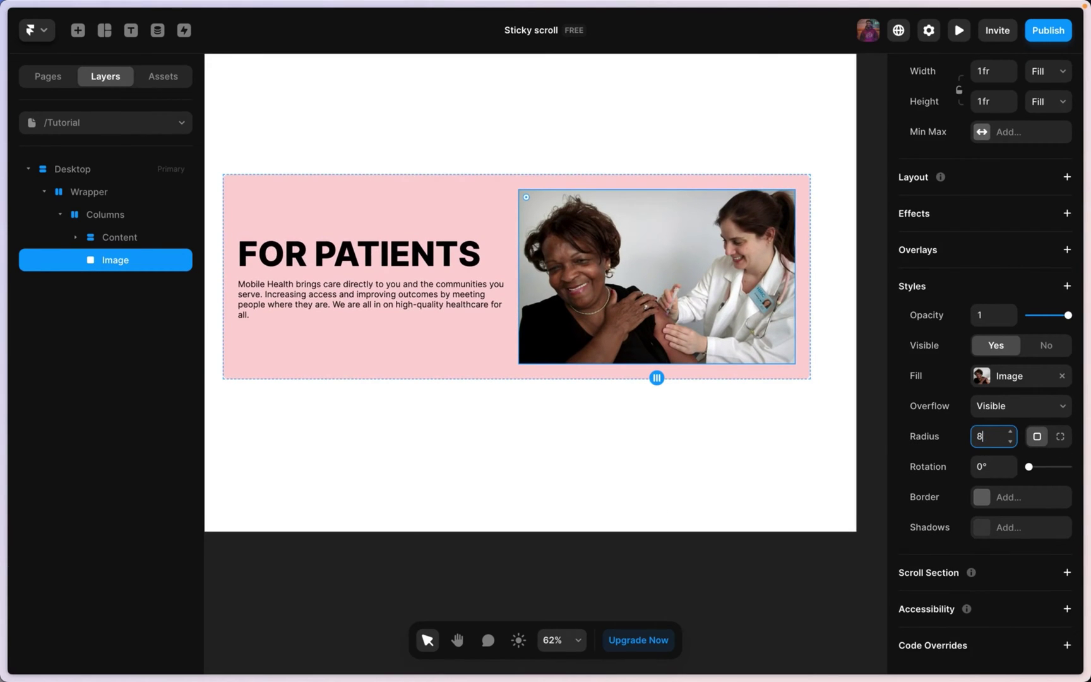
{"action": "left_click", "coordinate": [829, 422]}
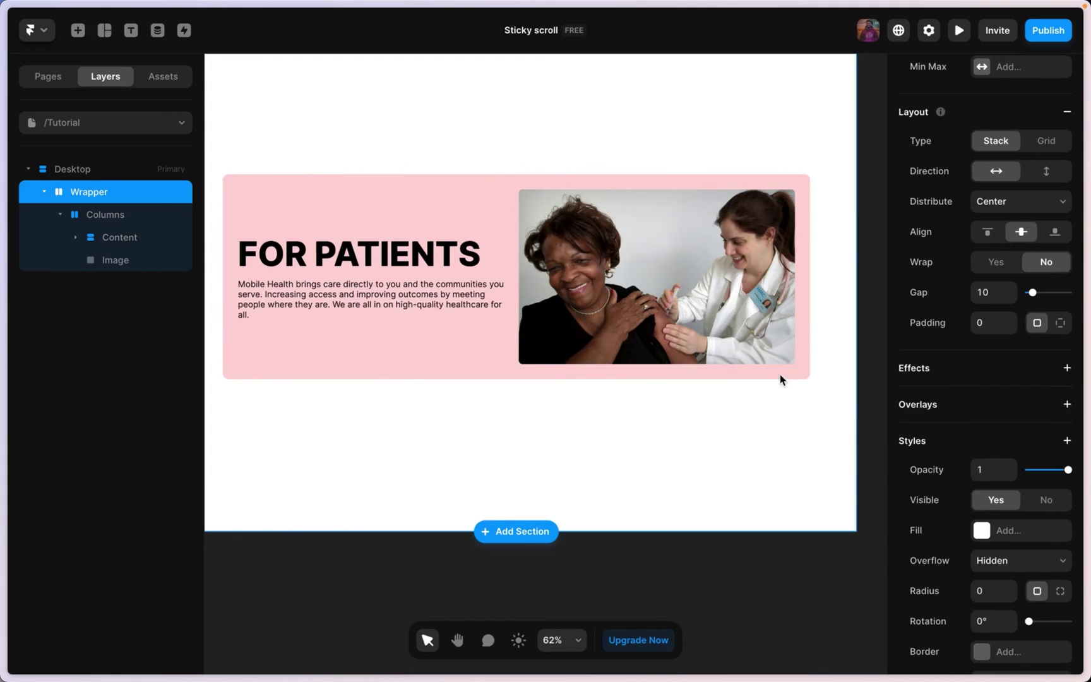
- Set the gap between the content and the image in the pink Columns card to 60
{"action": "left_click", "coordinate": [541, 375]}
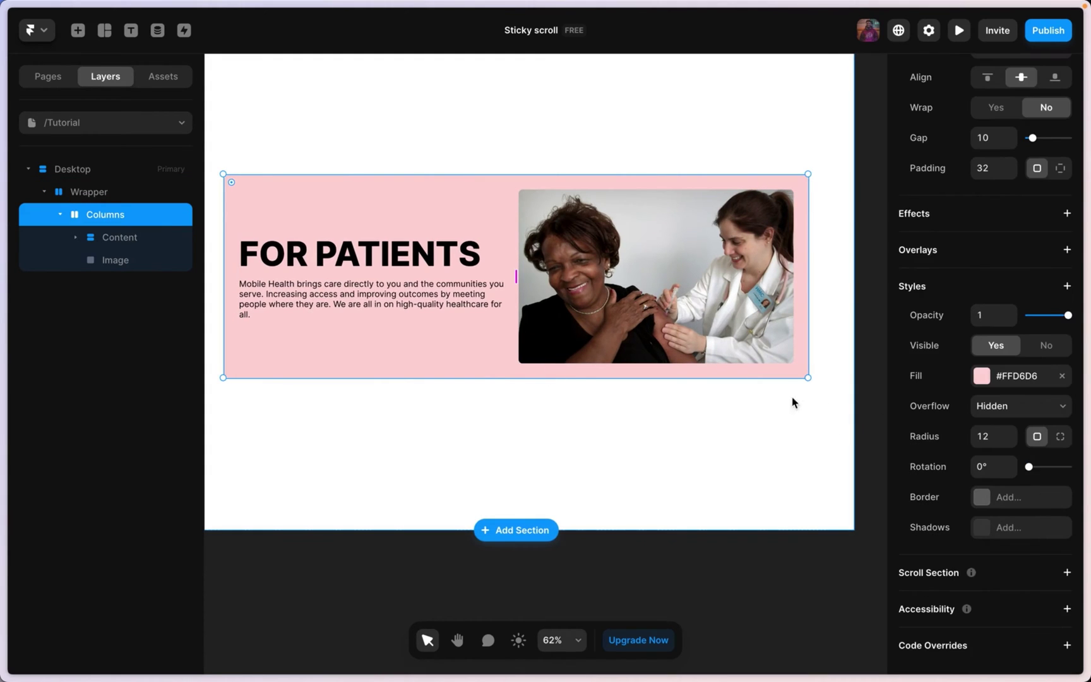
{"action": "scroll", "coordinate": [1017, 259], "scroll_direction": "up", "scroll_amount": 3}
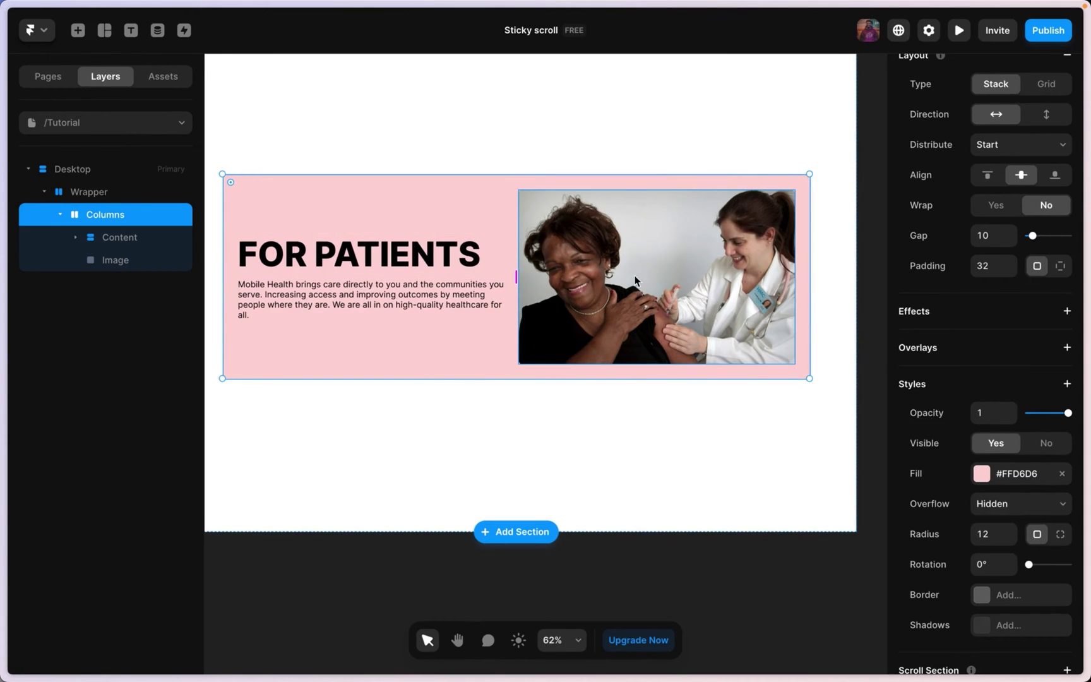
{"action": "left_click_drag", "start_coordinate": [1032, 236], "coordinate": [1040, 236]}
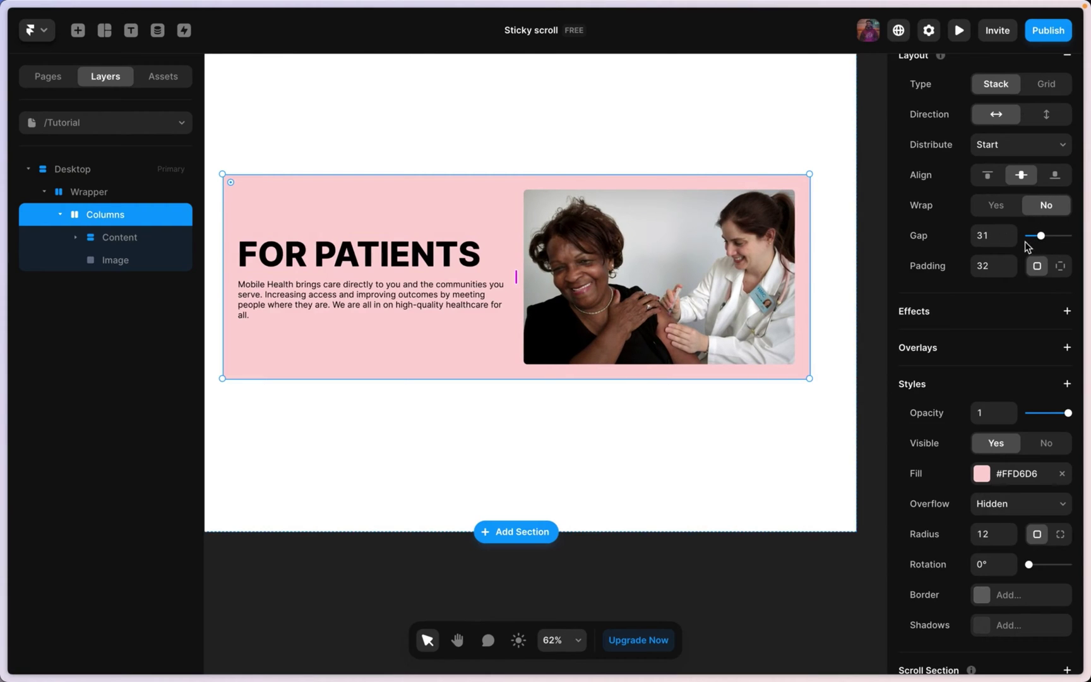
{"action": "type", "text": "60"}
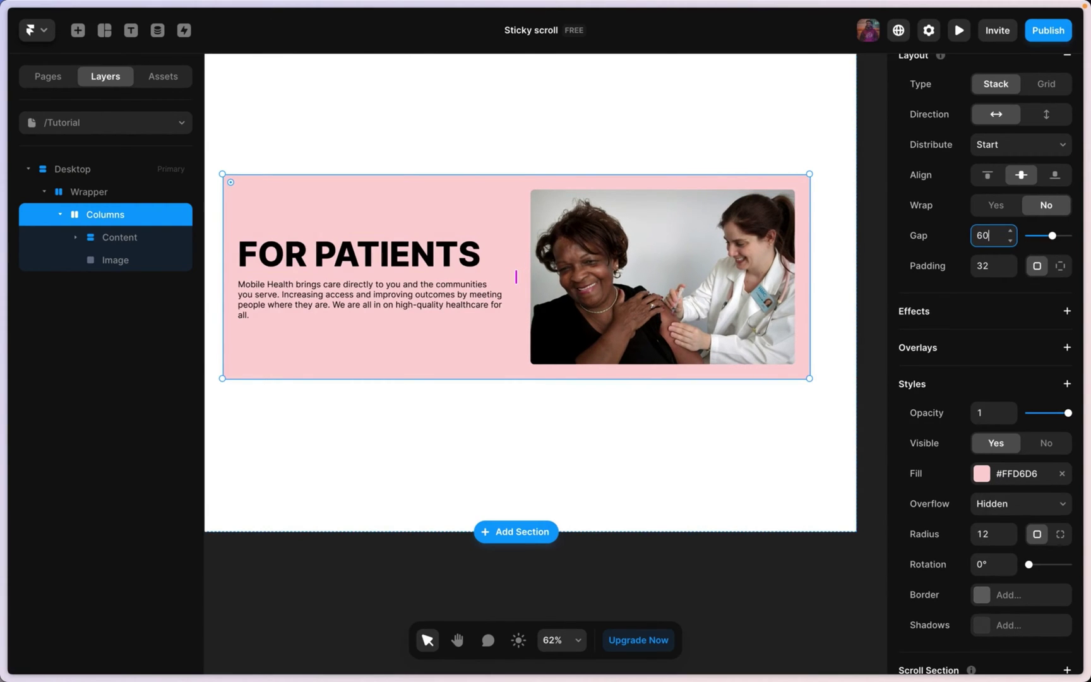
- Examine the Image layer's settings and the overall layout of the FOR PATIENTS card
{"action": "left_click", "coordinate": [593, 260]}
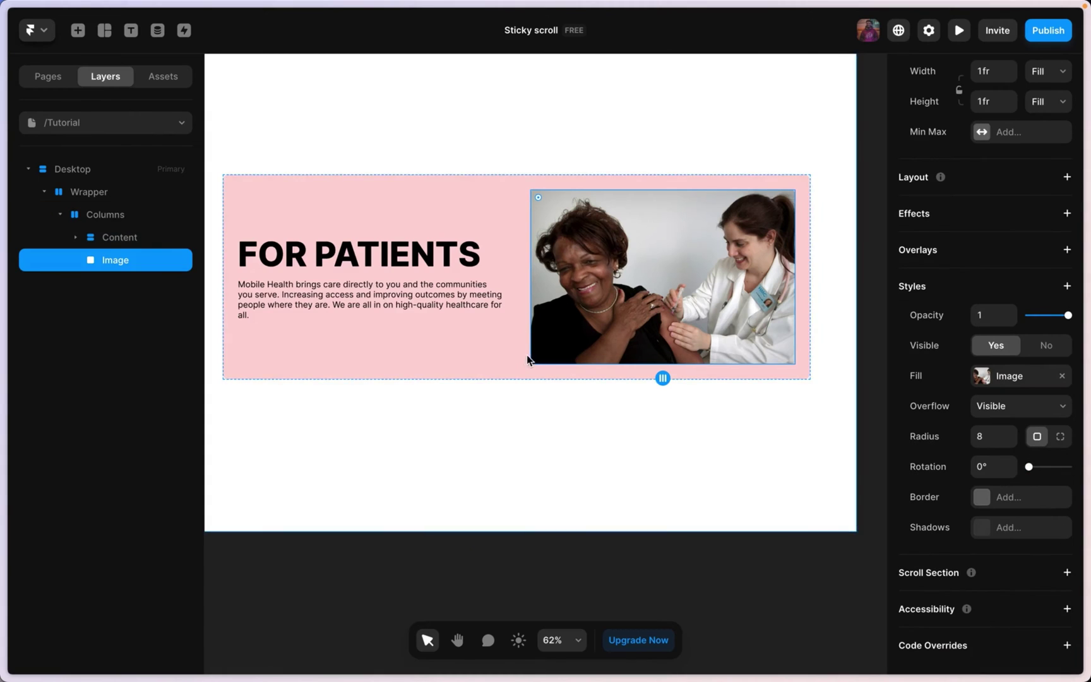
{"action": "scroll", "coordinate": [549, 328], "scroll_direction": "down", "scroll_amount": 1}
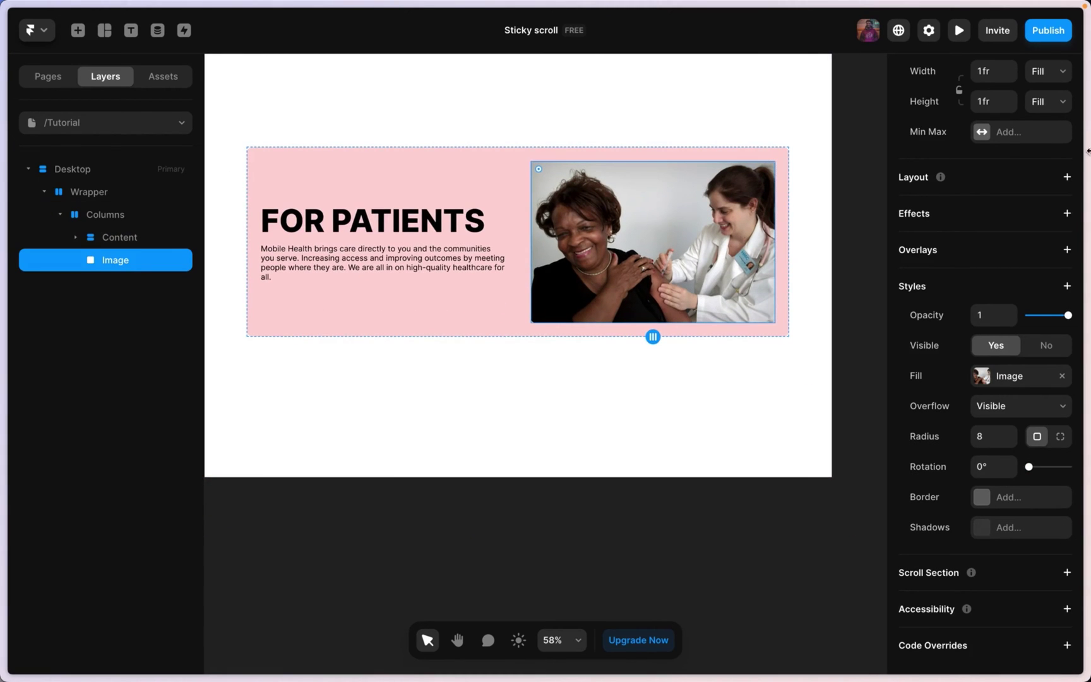
{"action": "scroll", "coordinate": [1016, 159], "scroll_direction": "up", "scroll_amount": 1}
{"action": "scroll", "coordinate": [1016, 159], "scroll_direction": "up", "scroll_amount": 2}
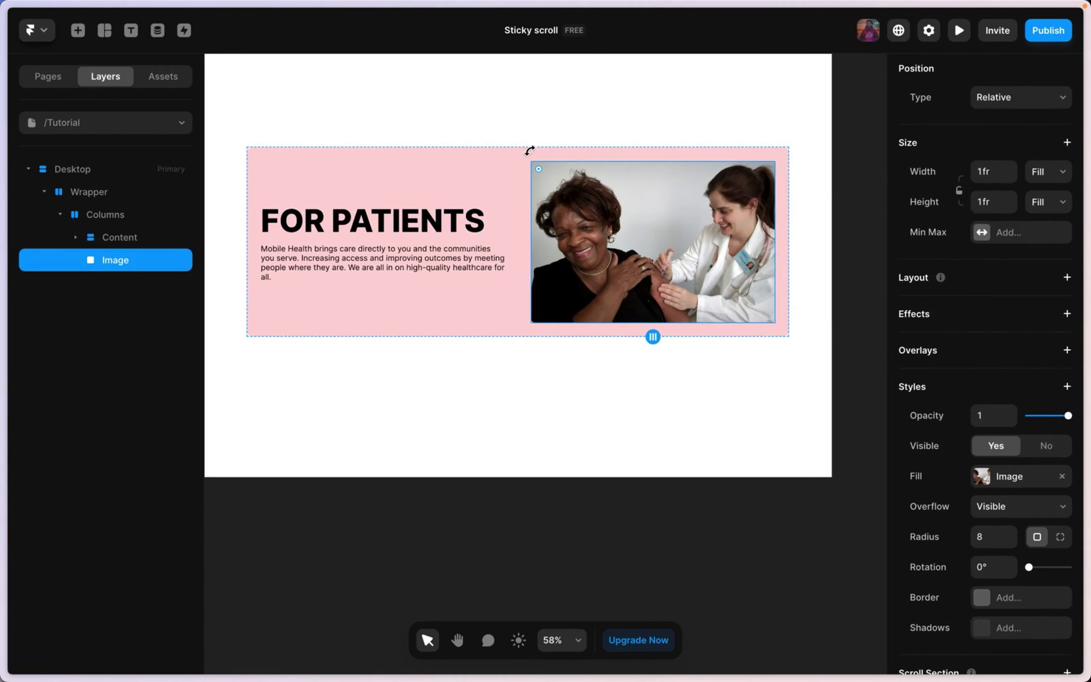
{"action": "scroll", "coordinate": [844, 163], "scroll_direction": "up", "scroll_amount": 2}
{"action": "left_click", "coordinate": [844, 163]}
{"action": "scroll", "coordinate": [791, 209], "scroll_direction": "down", "scroll_amount": 2}
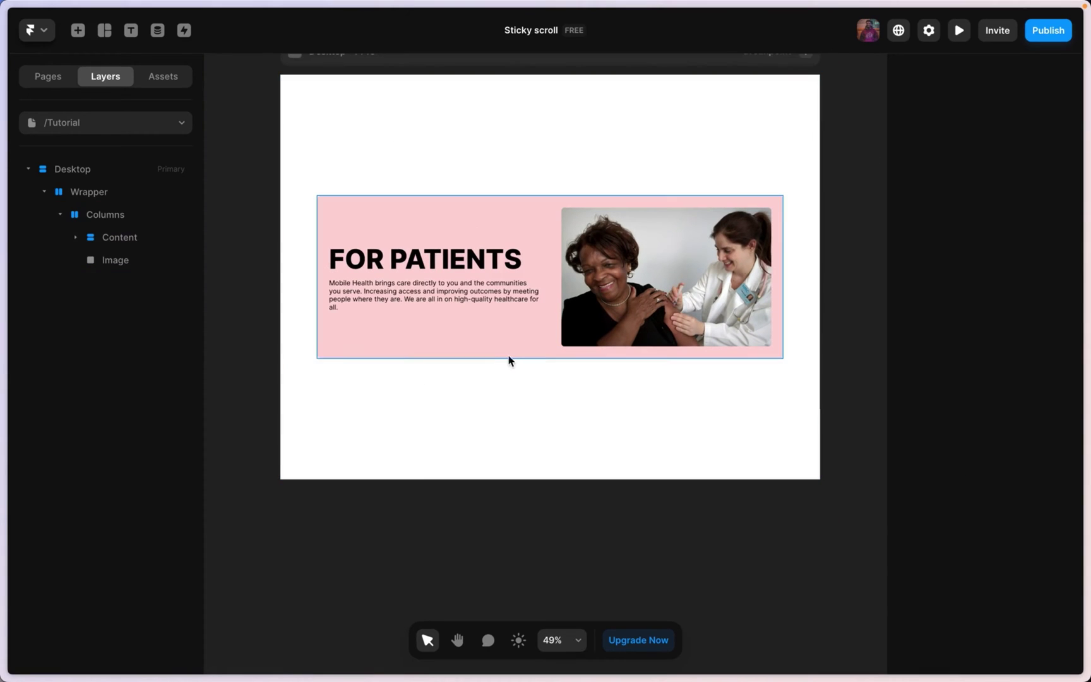
{"action": "scroll", "coordinate": [514, 202], "scroll_direction": "up", "scroll_amount": 2}
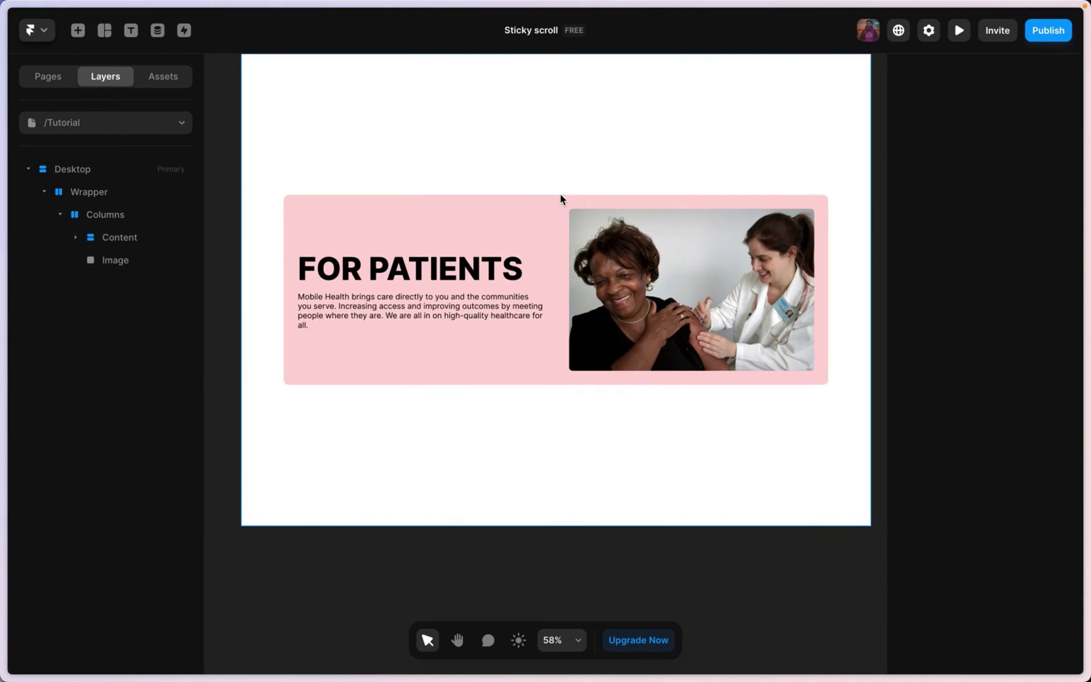
{"action": "scroll", "coordinate": [562, 208], "scroll_direction": "up", "scroll_amount": 1}
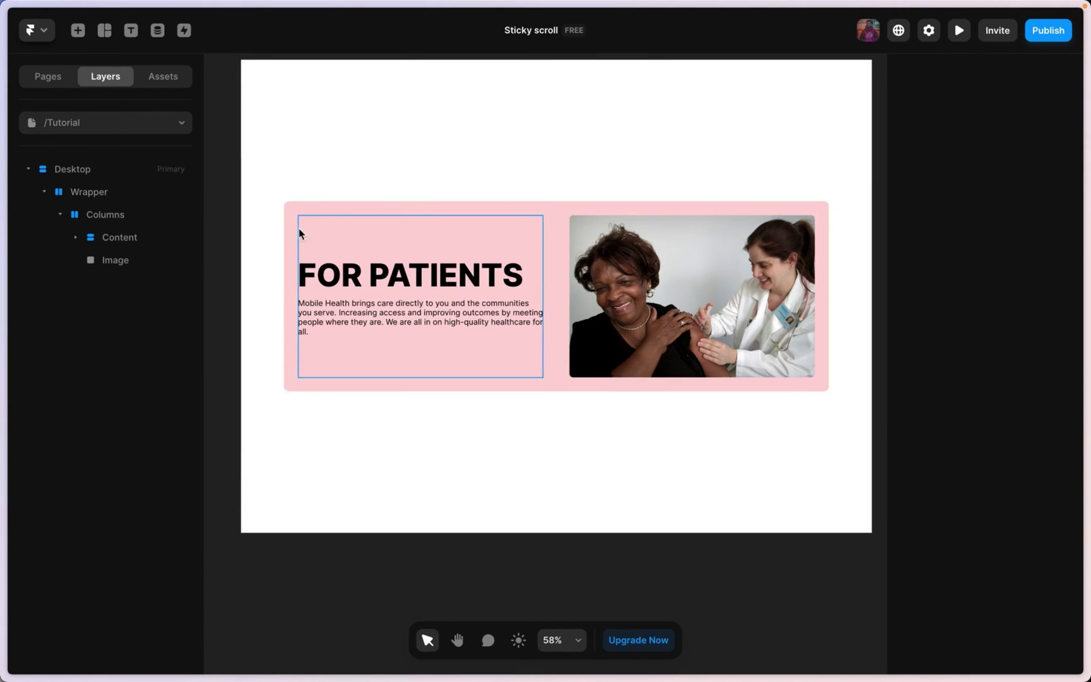
- Rename the pink Columns layer inside the Wrapper as Card
{"action": "left_click", "coordinate": [440, 212]}
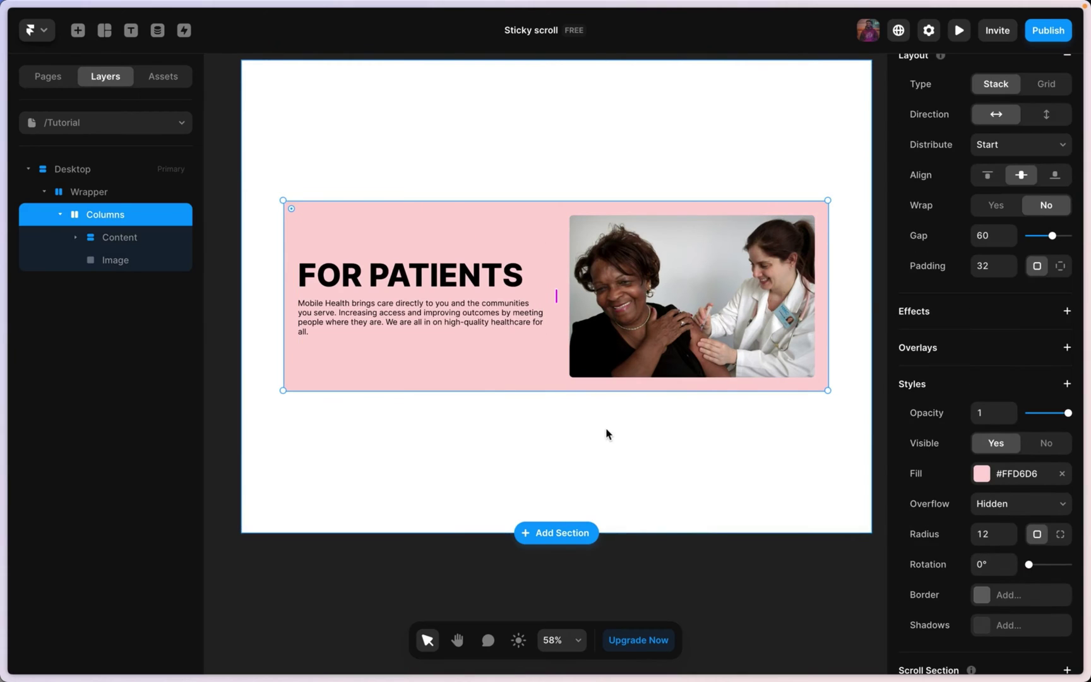
{"action": "left_click", "coordinate": [61, 215]}
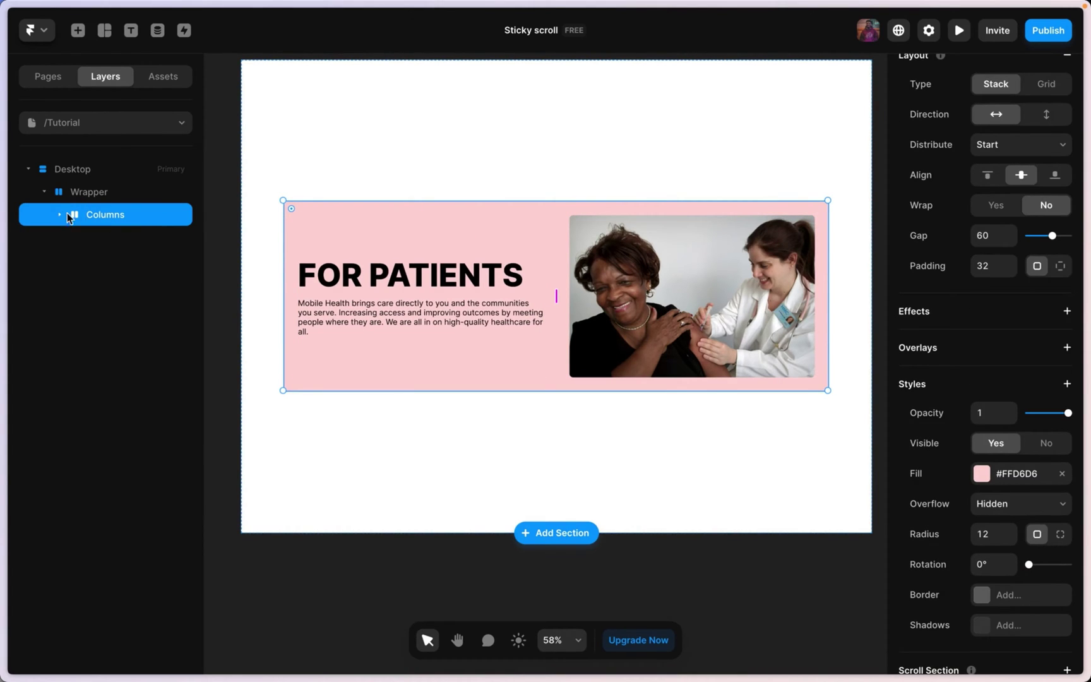
{"action": "double_click", "coordinate": [157, 222]}
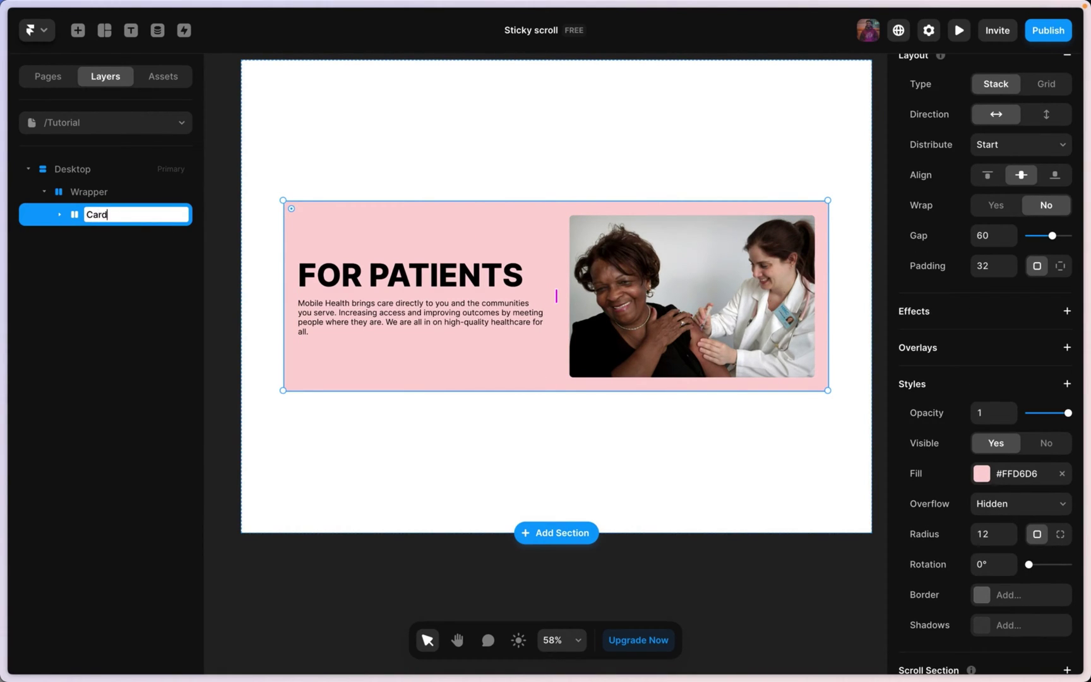
{"action": "key", "text": "Return"}
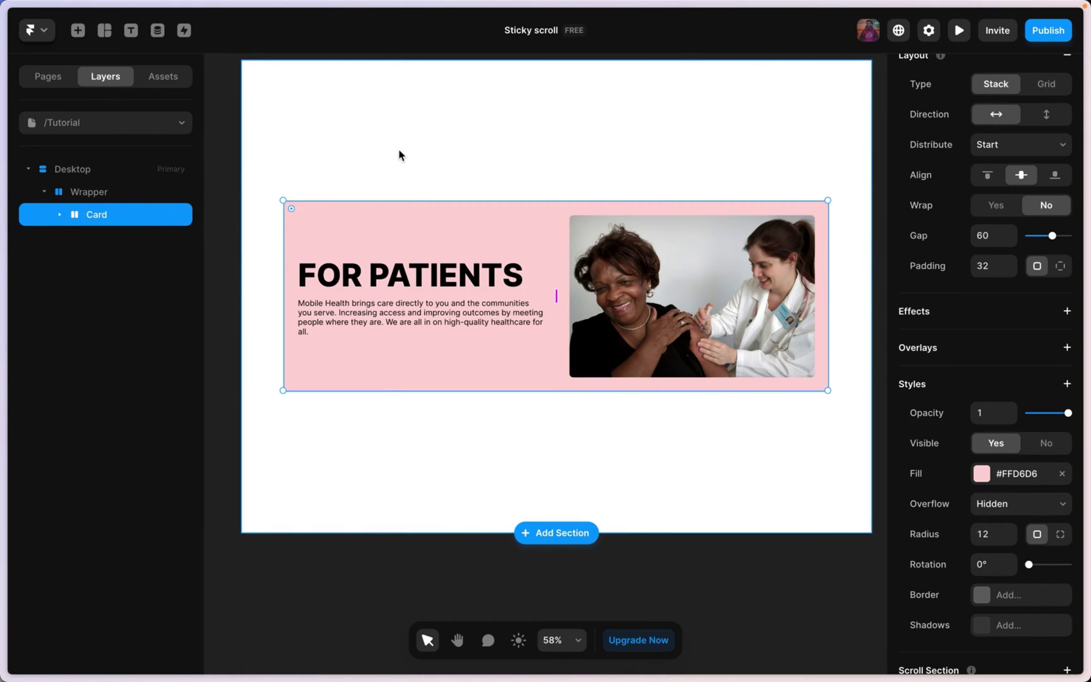
- Duplicate the Card and set the Wrapper's stack direction to vertical so the two cards sit one above the other
{"action": "key", "text": "super+d"}
{"action": "scroll", "coordinate": [599, 272], "scroll_direction": "down", "scroll_amount": 2}
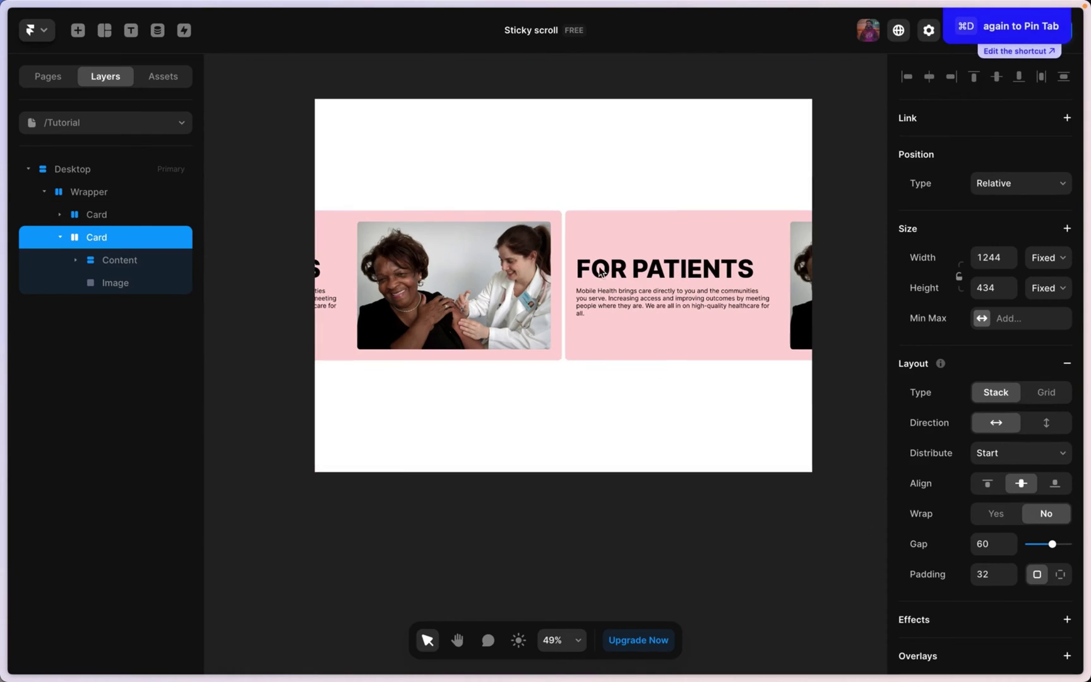
{"action": "left_click", "coordinate": [594, 416]}
{"action": "scroll", "coordinate": [577, 134], "scroll_direction": "up", "scroll_amount": 1}
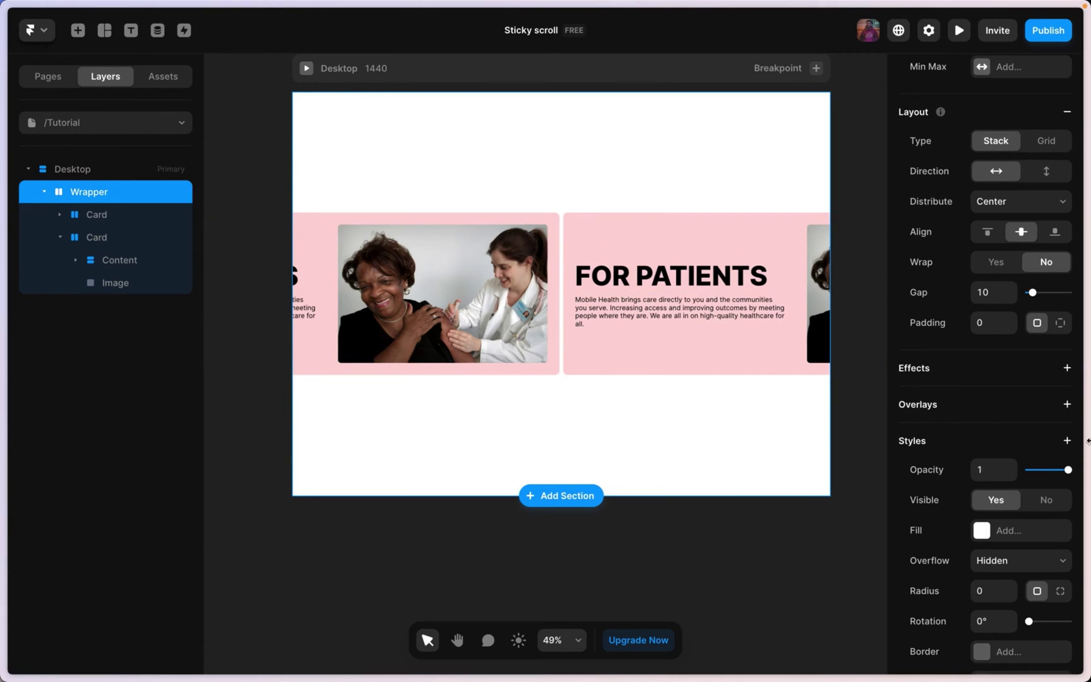
{"action": "scroll", "coordinate": [402, 278], "scroll_direction": "down", "scroll_amount": 2}
{"action": "left_click", "coordinate": [60, 237]}
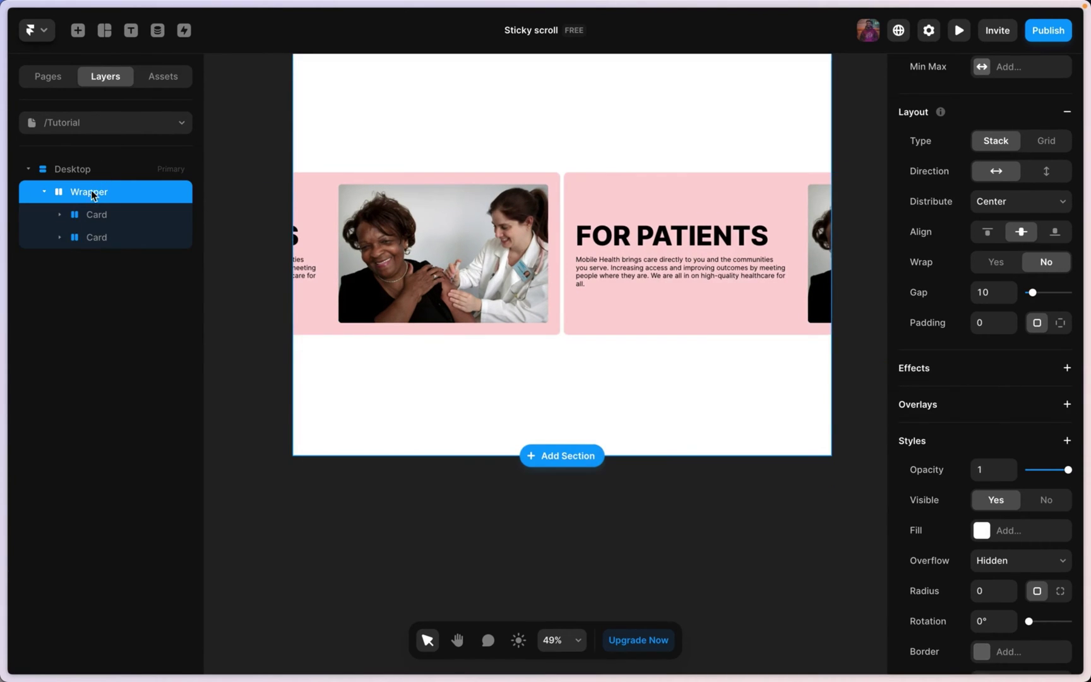
{"action": "left_click", "coordinate": [1040, 176]}
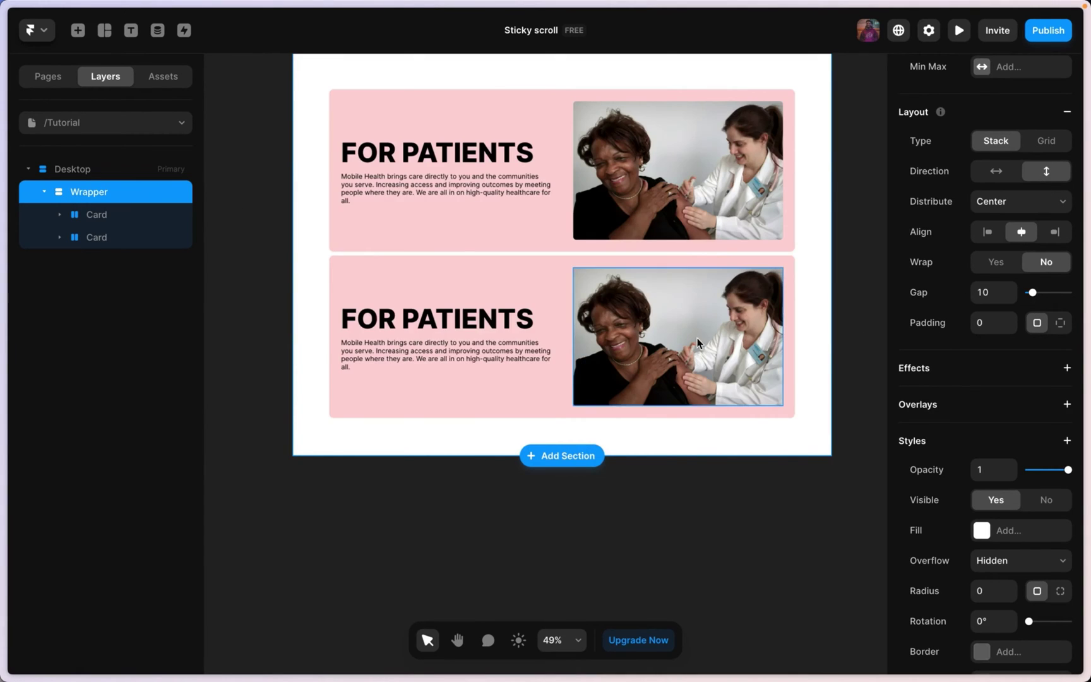
- Set the Wrapper's gap between the two cards to 32
{"action": "scroll", "coordinate": [697, 338], "scroll_direction": "up", "scroll_amount": 5}
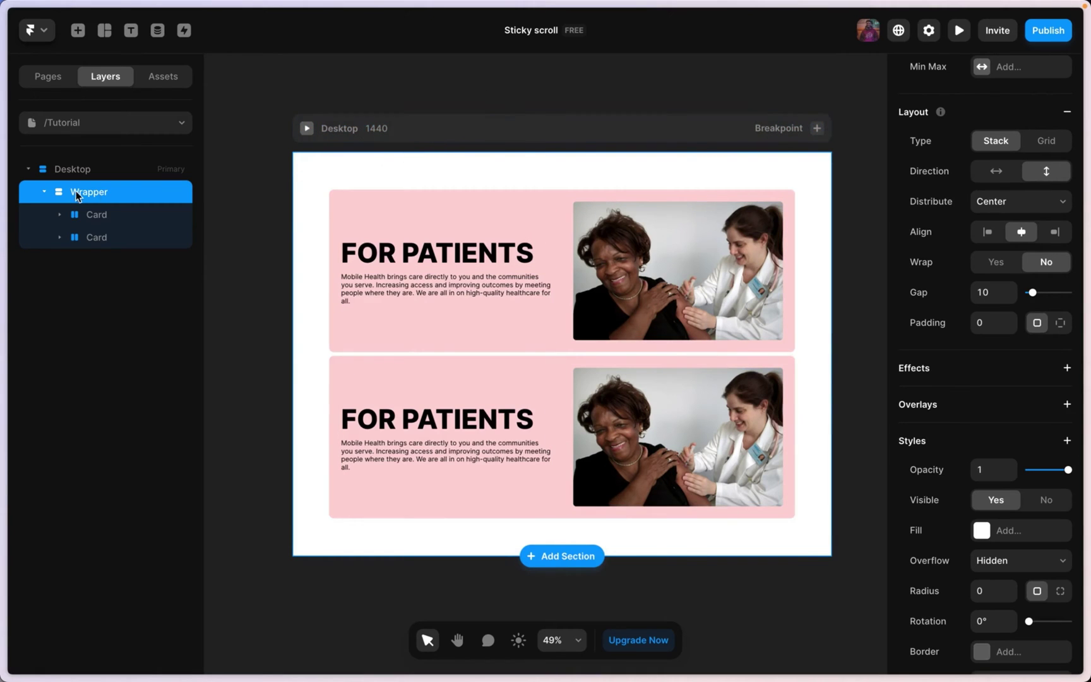
{"action": "scroll", "coordinate": [1016, 377], "scroll_direction": "down", "scroll_amount": 1}
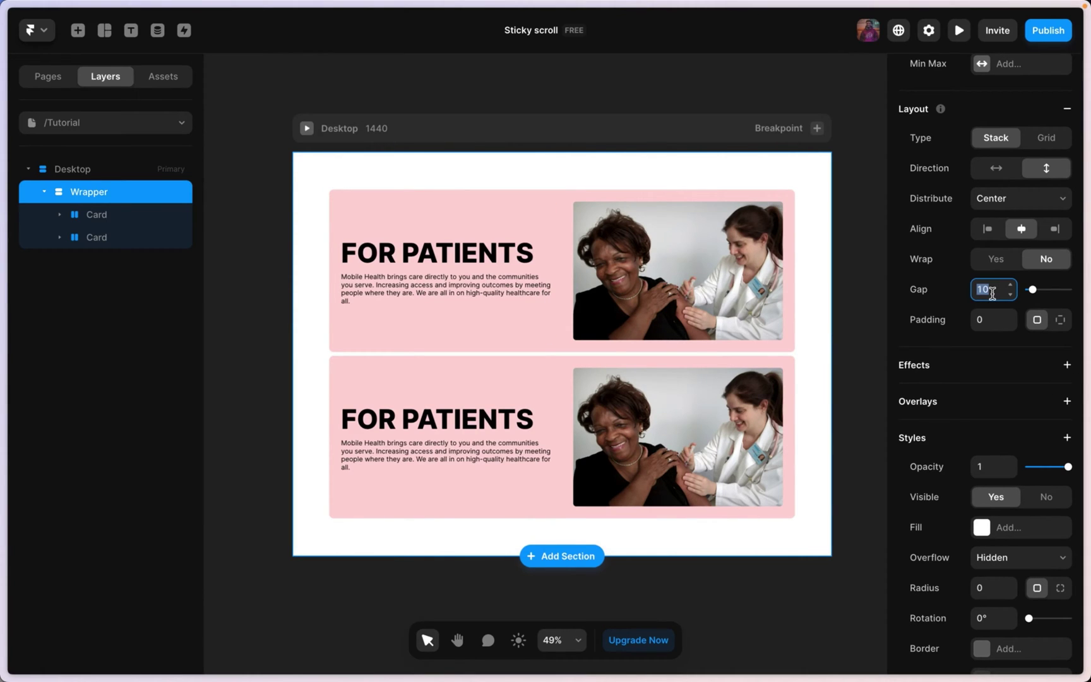
{"action": "key", "text": "Return"}
{"action": "scroll", "coordinate": [560, 370], "scroll_direction": "down", "scroll_amount": 2}
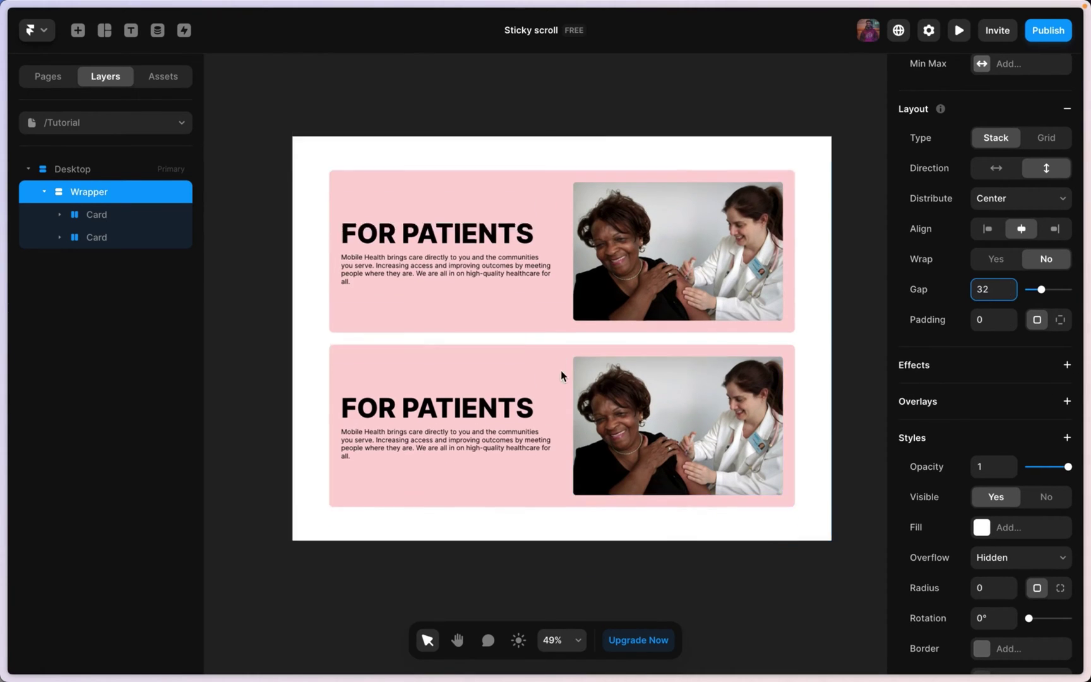
{"action": "scroll", "coordinate": [588, 338], "scroll_direction": "up", "scroll_amount": 2, "text": "ctrl"}
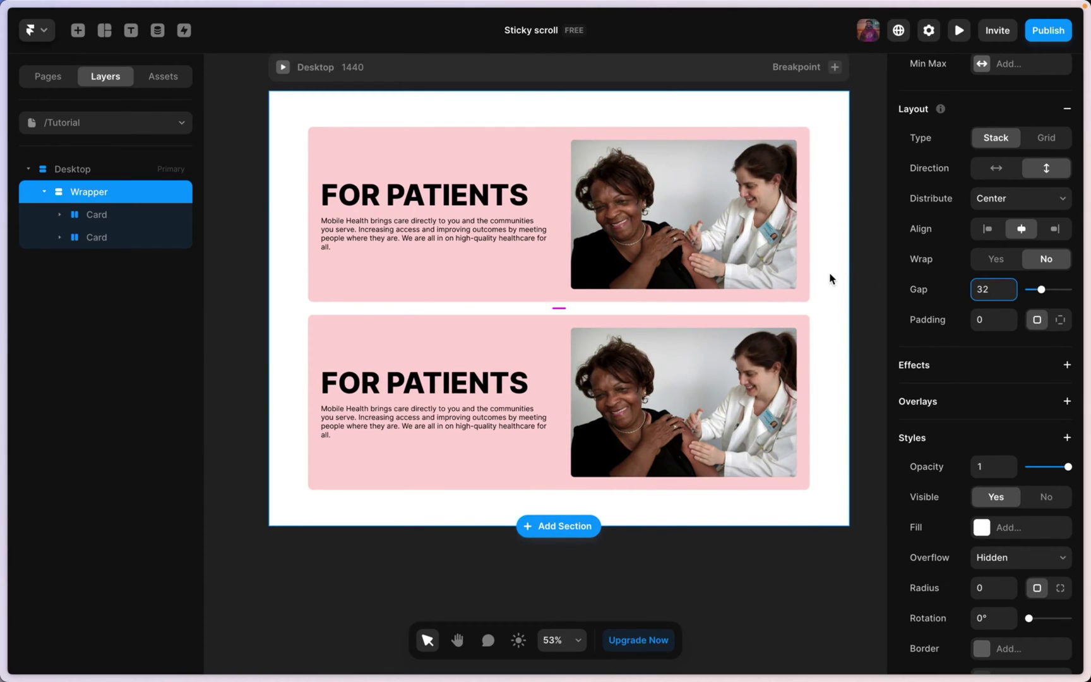
- Set the width of both Card layers to Fill
{"action": "left_click", "coordinate": [101, 169]}
{"action": "left_click", "coordinate": [107, 190]}
{"action": "left_click", "coordinate": [127, 218]}
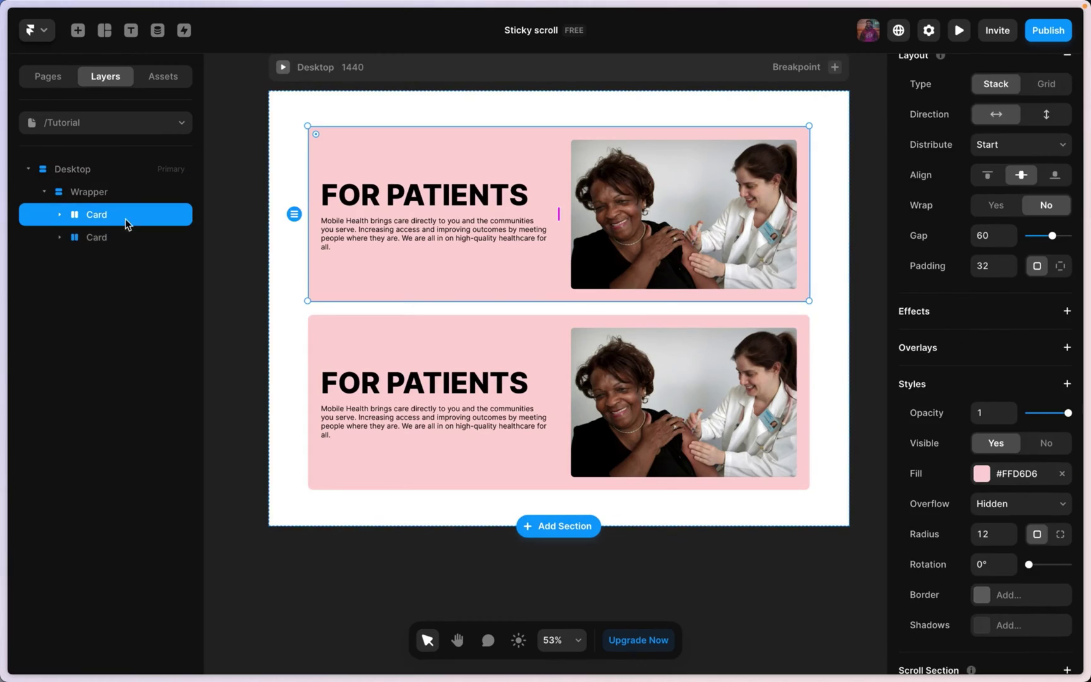
{"action": "left_click", "coordinate": [127, 240], "text": "shift"}
{"action": "left_click", "coordinate": [1065, 228]}
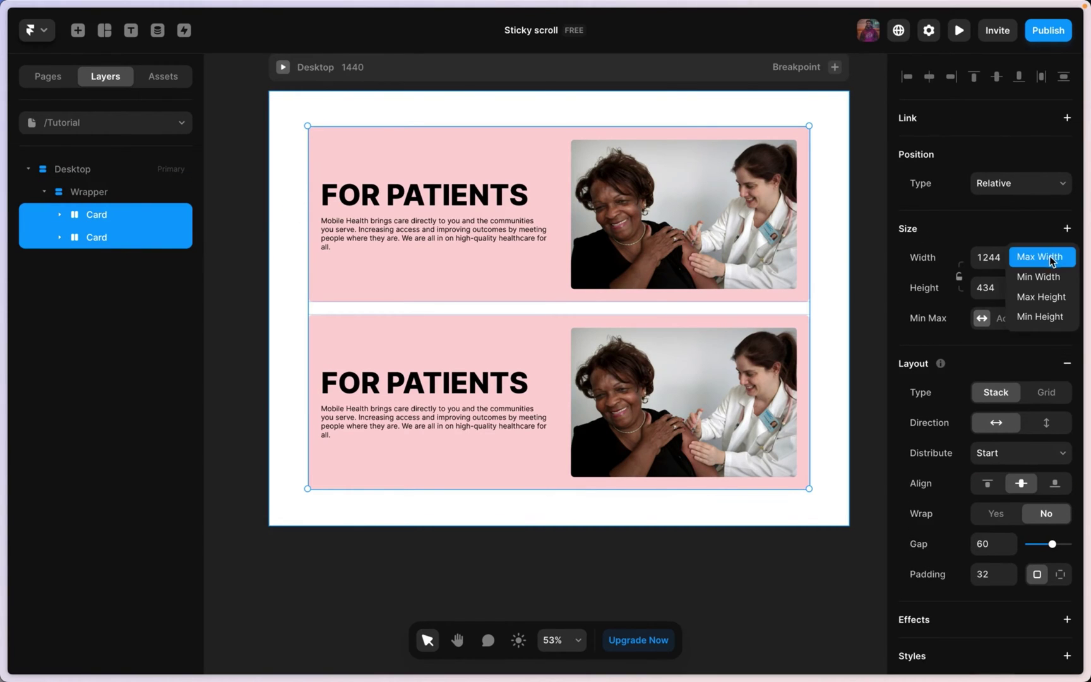
{"action": "left_click", "coordinate": [1013, 256]}
{"action": "left_click", "coordinate": [1033, 266]}
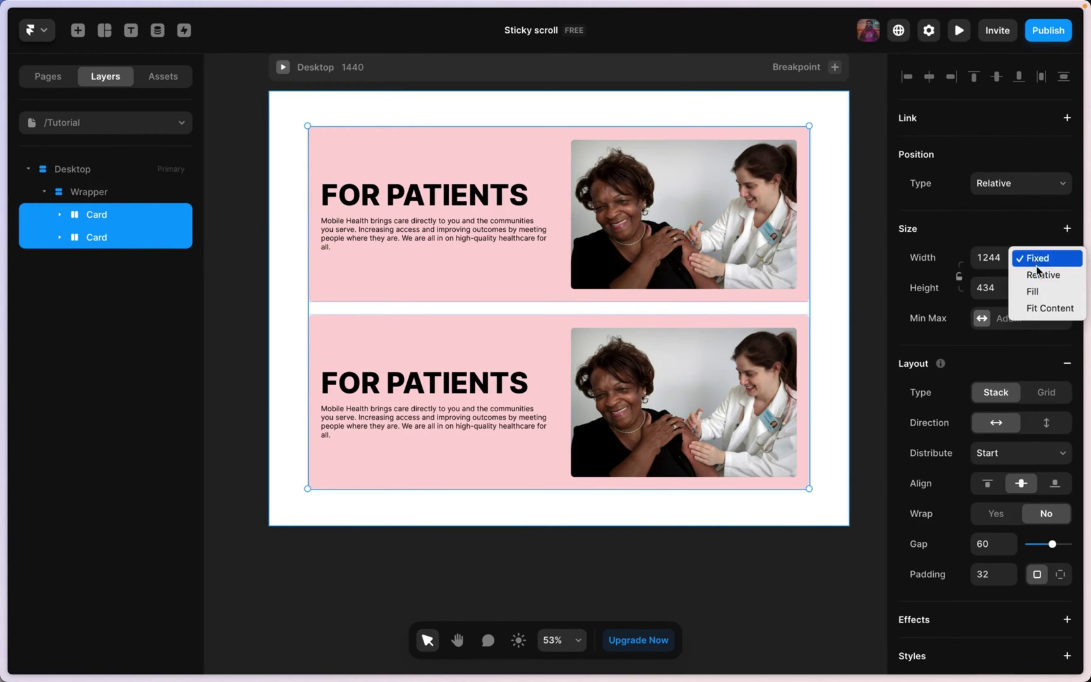
{"action": "left_click", "coordinate": [905, 283]}
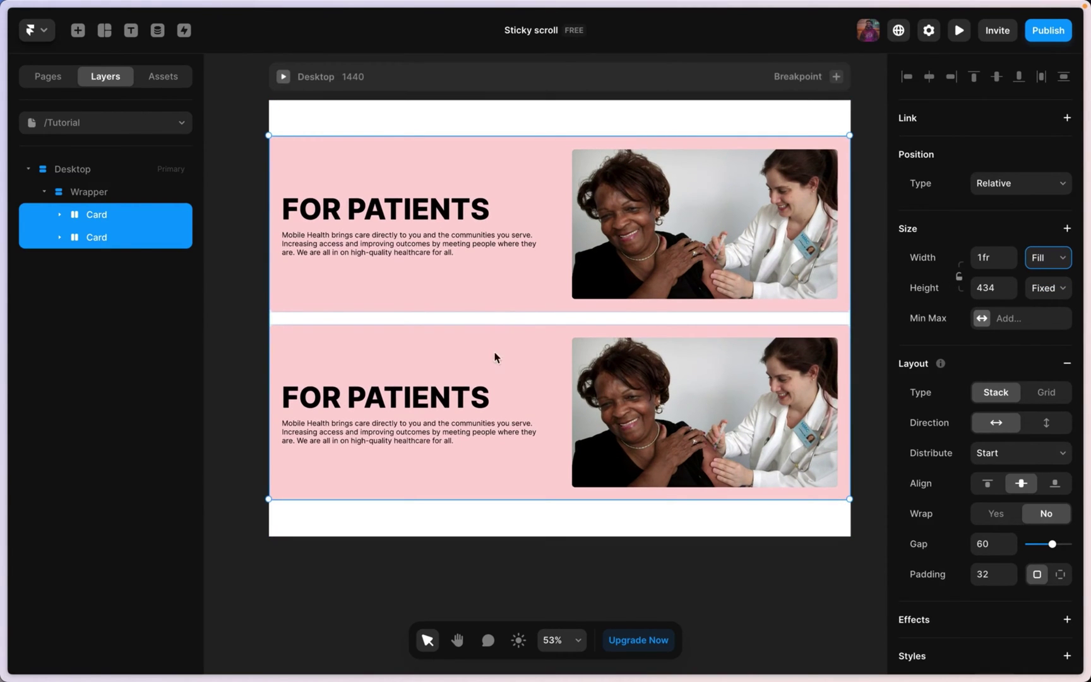
- Set the Wrapper's padding to 32 on all sides
{"action": "left_click", "coordinate": [82, 191]}
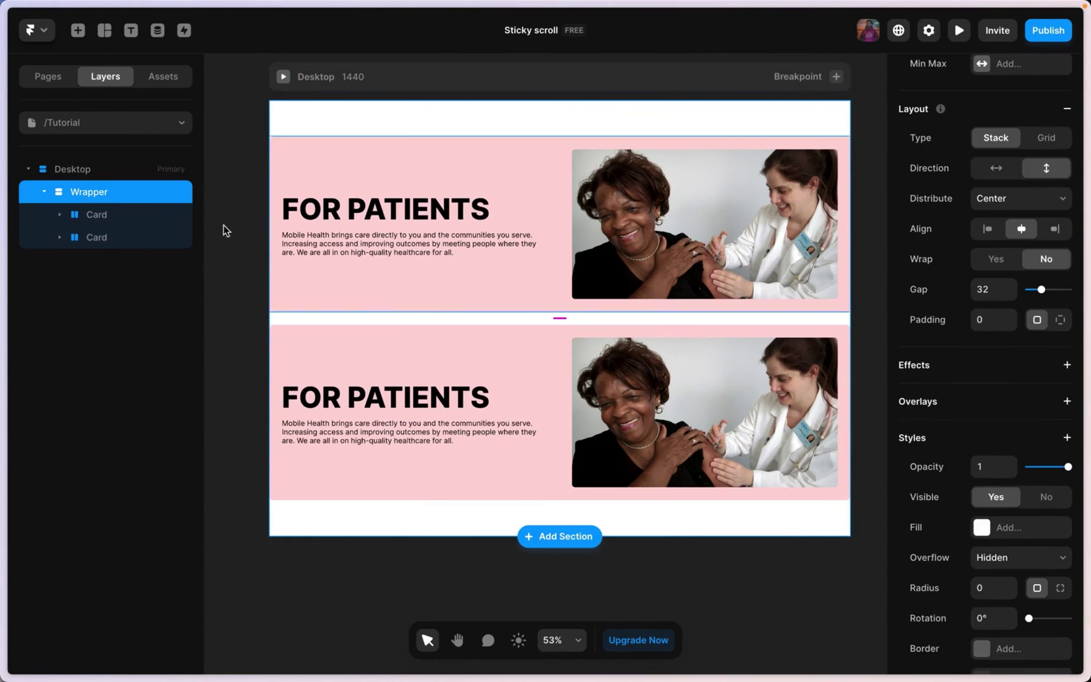
{"action": "left_click", "coordinate": [983, 320]}
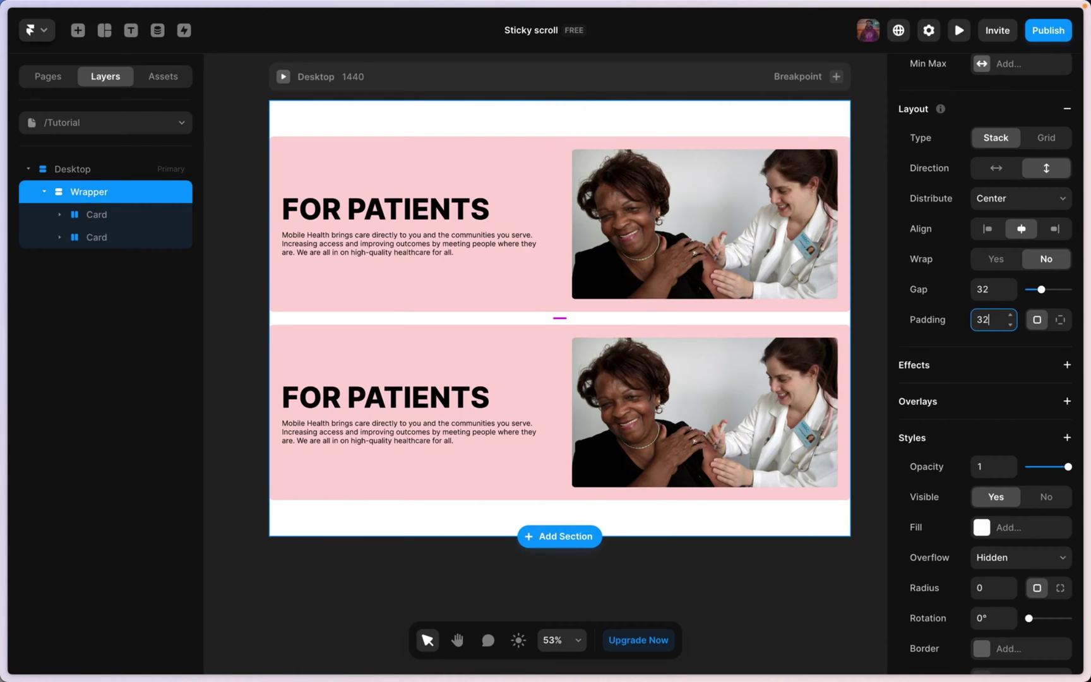
{"action": "key", "text": "Return"}
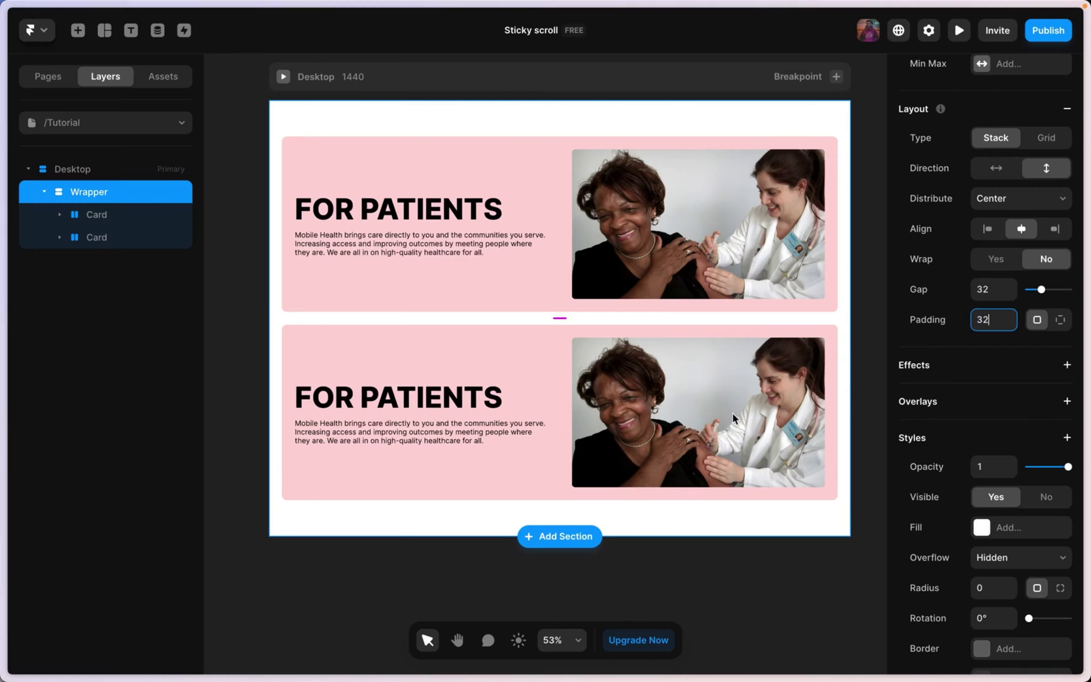
{"action": "scroll", "coordinate": [726, 398], "scroll_direction": "up", "scroll_amount": 1}
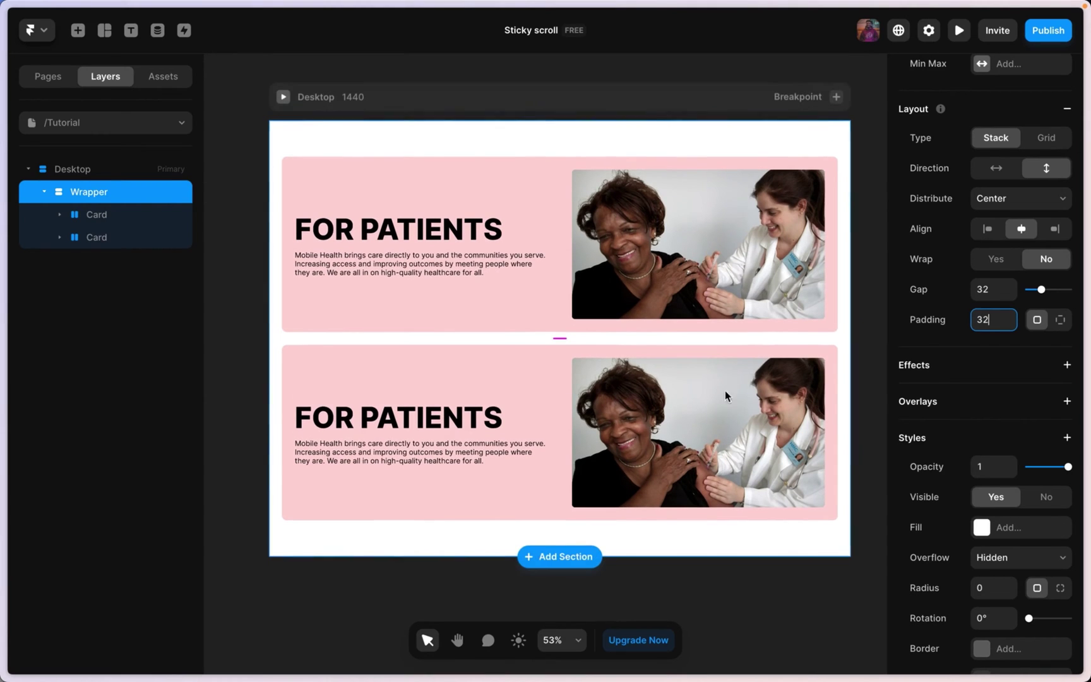
- Set the Wrapper's distribution to Start so the cards begin at its upper edge
{"action": "left_click", "coordinate": [864, 305]}
{"action": "left_click", "coordinate": [307, 129]}
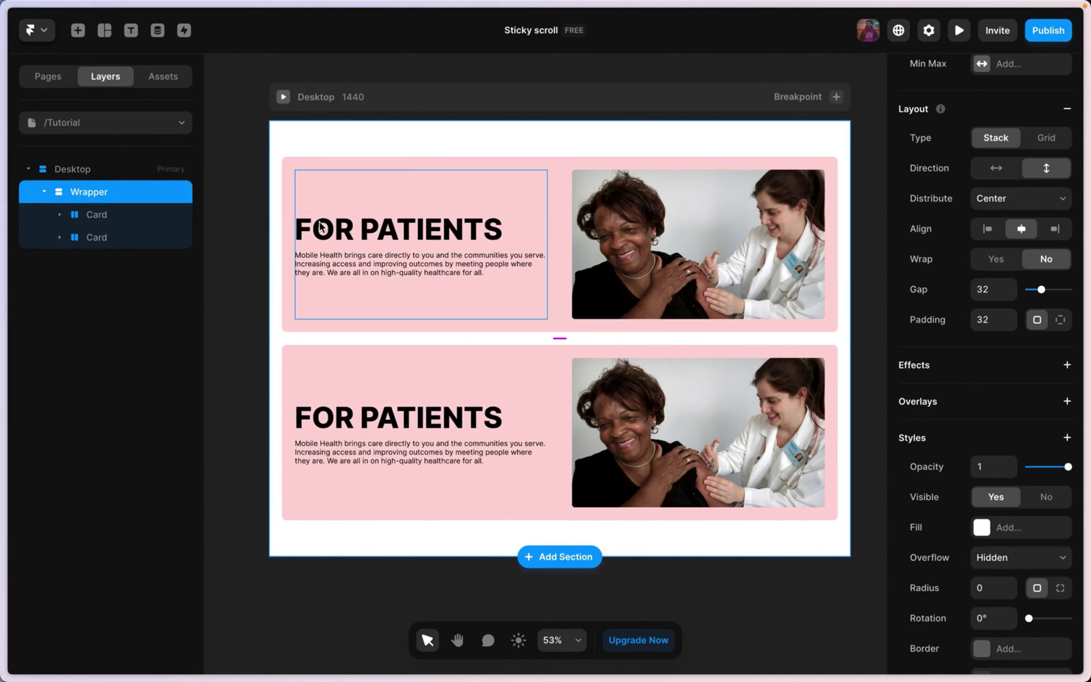
{"action": "scroll", "coordinate": [1038, 457], "scroll_direction": "down", "scroll_amount": 2}
{"action": "scroll", "coordinate": [1038, 441], "scroll_direction": "up", "scroll_amount": 4}
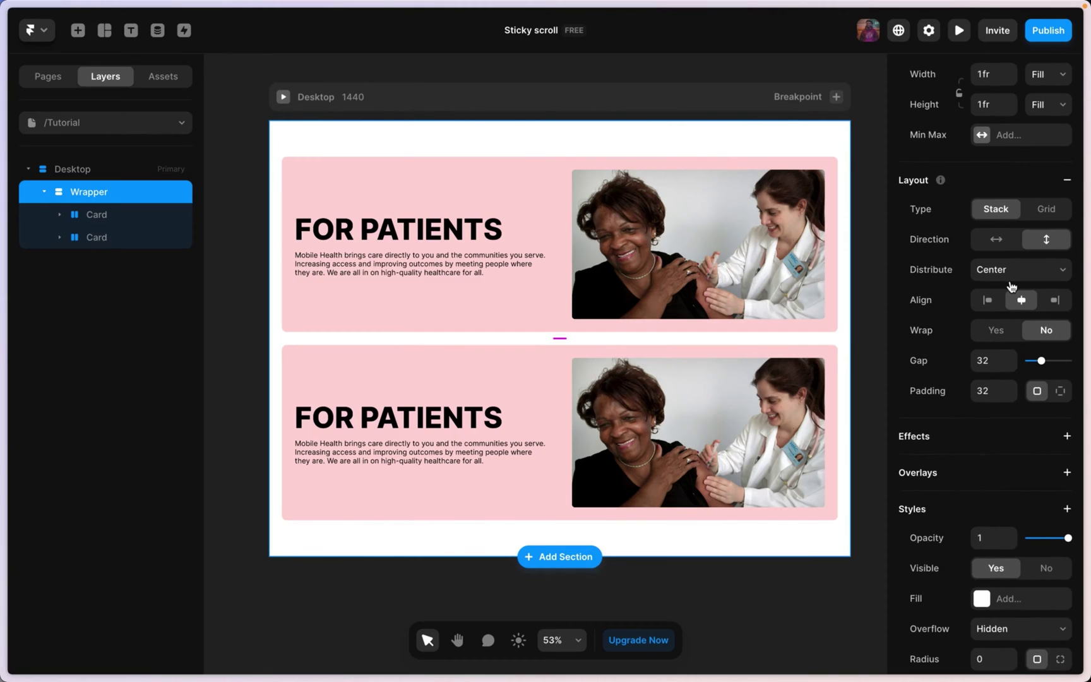
{"action": "left_click", "coordinate": [1001, 270]}
{"action": "left_click", "coordinate": [992, 253]}
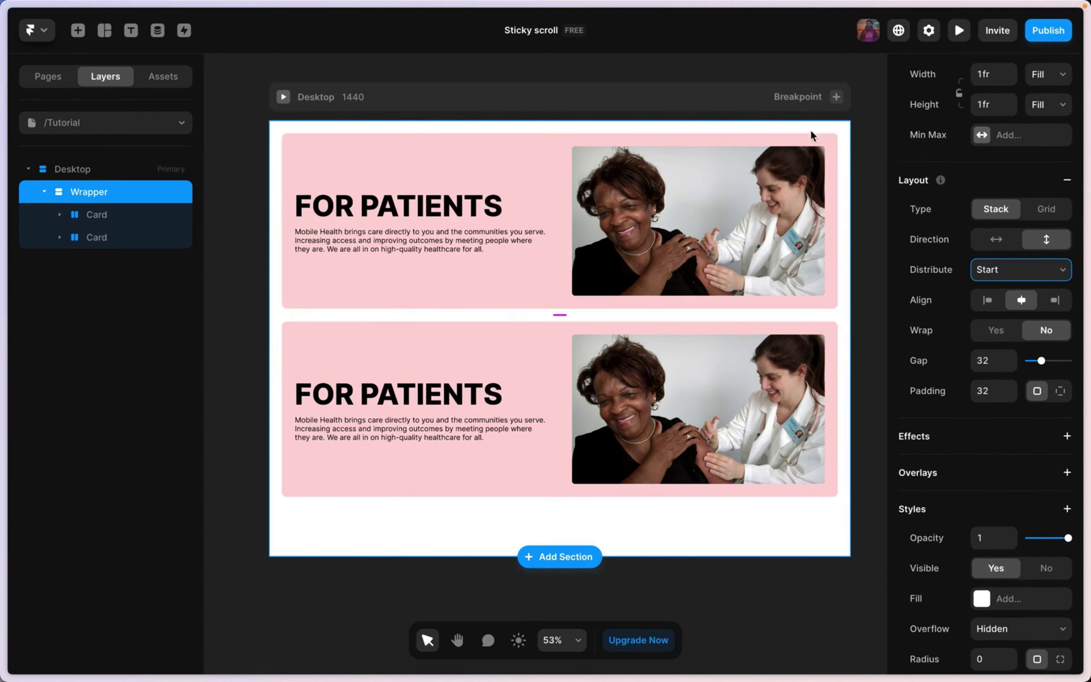
{"action": "scroll", "coordinate": [692, 517], "scroll_direction": "down", "scroll_amount": 1}
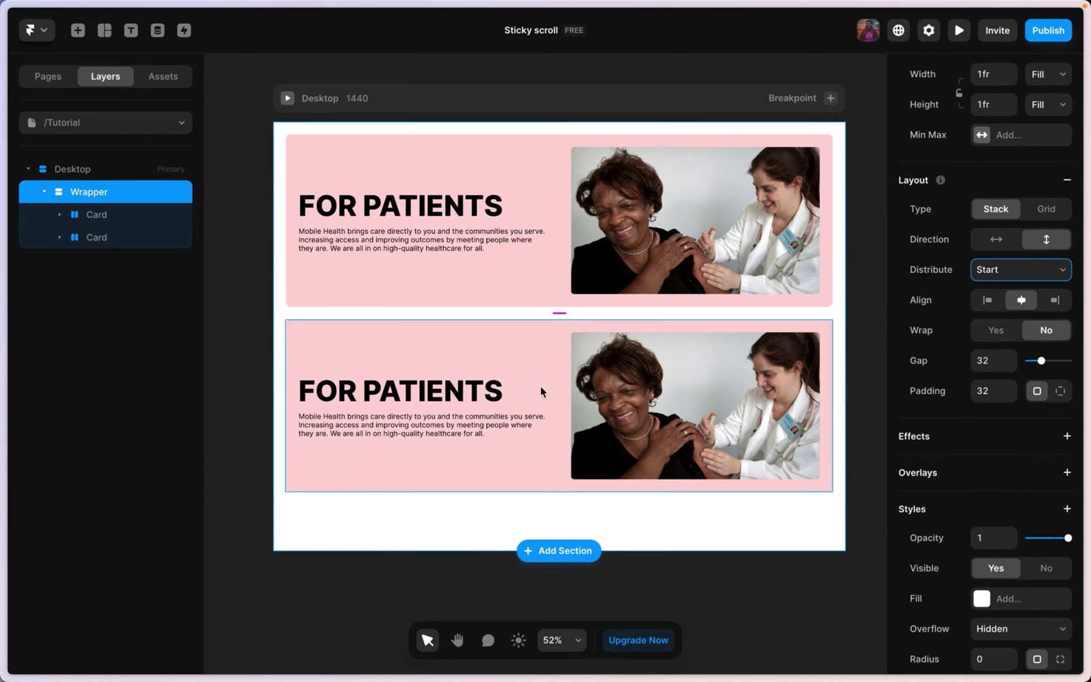
- Change the second Card's fill to light green #DAFFD6
{"action": "left_click", "coordinate": [240, 303]}
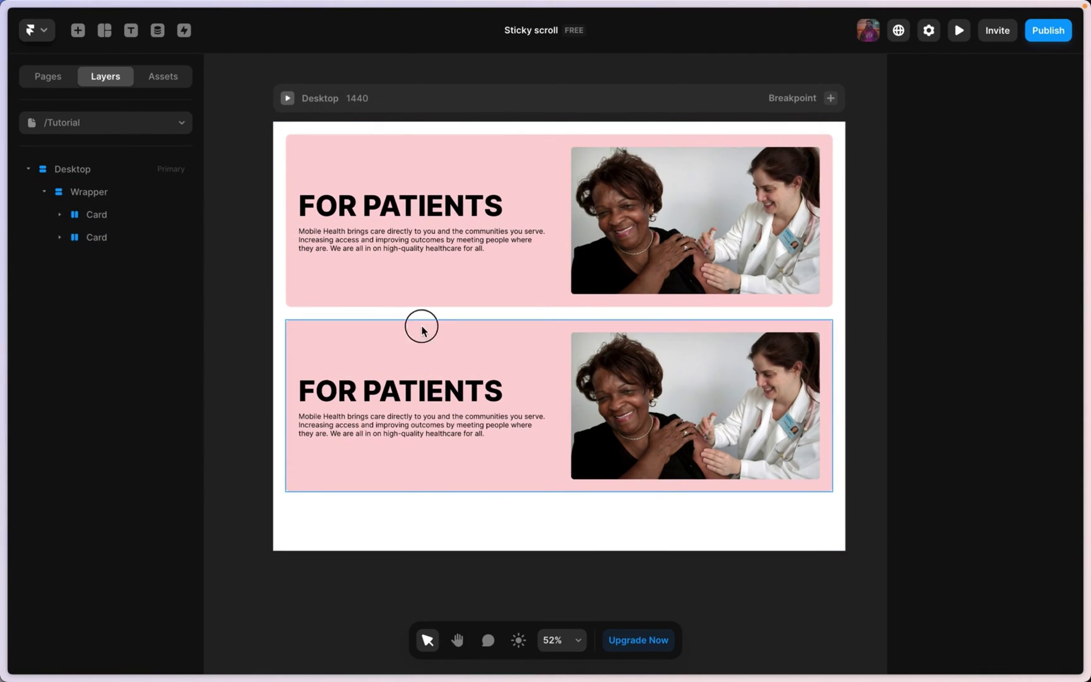
{"action": "left_click", "coordinate": [422, 330]}
{"action": "scroll", "coordinate": [971, 435], "scroll_direction": "down", "scroll_amount": 5}
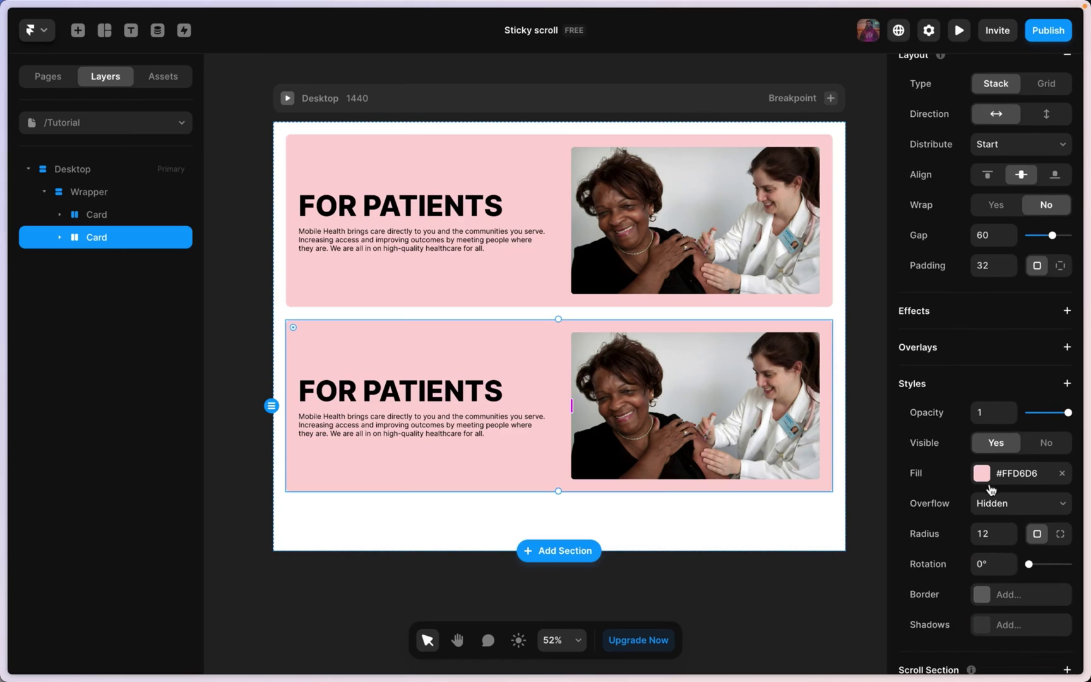
{"action": "left_click", "coordinate": [987, 486]}
{"action": "left_click_drag", "start_coordinate": [693, 358], "coordinate": [729, 361]}
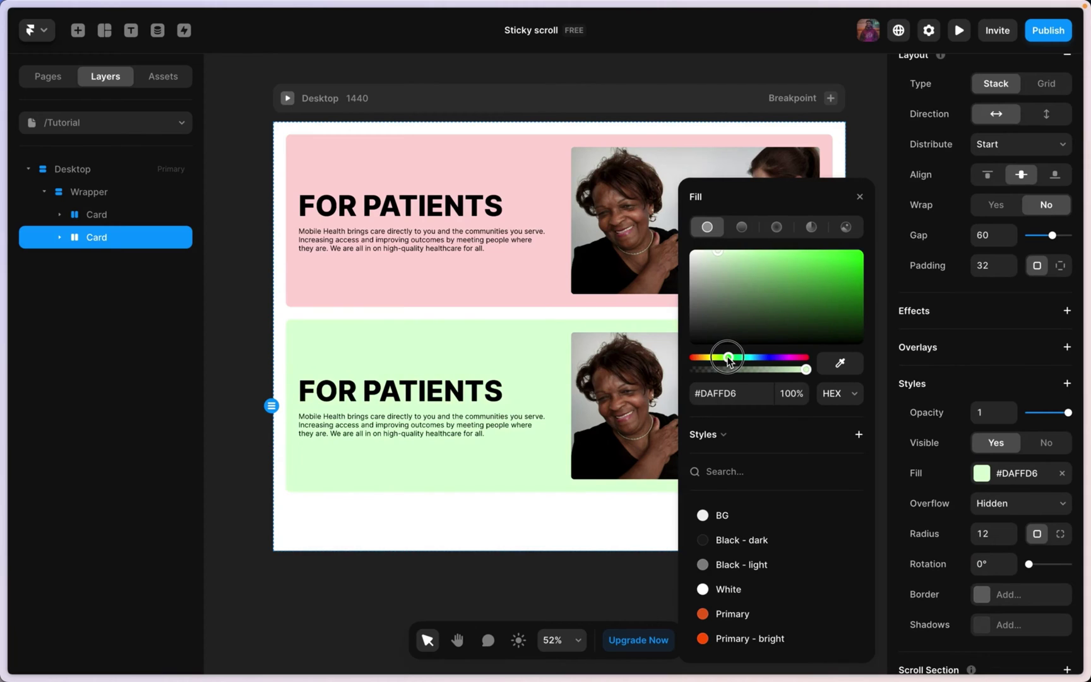
{"action": "left_click", "coordinate": [438, 555]}
- Open the Home page and copy the whole paragraph text of its FOR PATIENTS card
{"action": "left_click", "coordinate": [668, 408]}
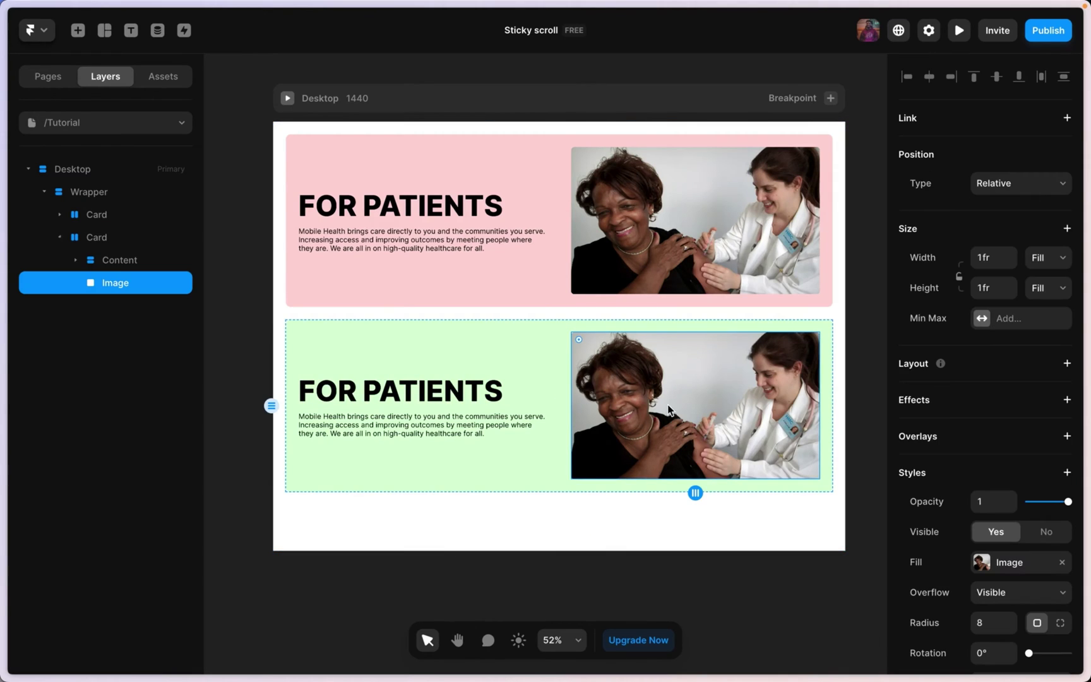
{"action": "scroll", "coordinate": [1010, 493], "scroll_direction": "down", "scroll_amount": 3}
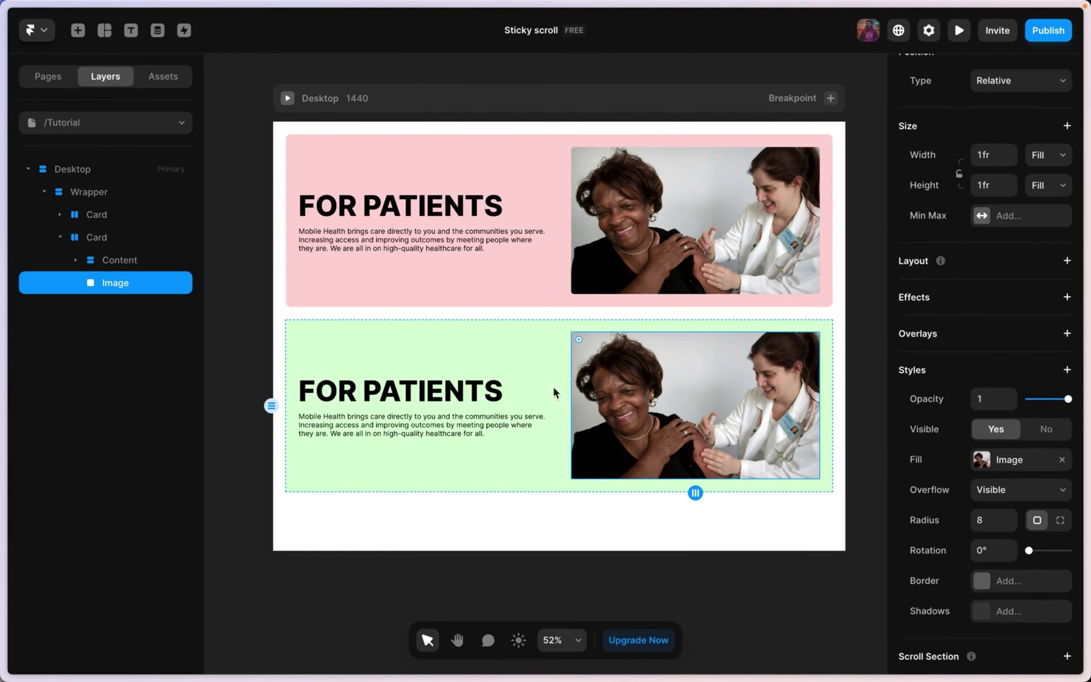
{"action": "left_click", "coordinate": [63, 114]}
{"action": "left_click", "coordinate": [57, 175]}
{"action": "left_click", "coordinate": [442, 194]}
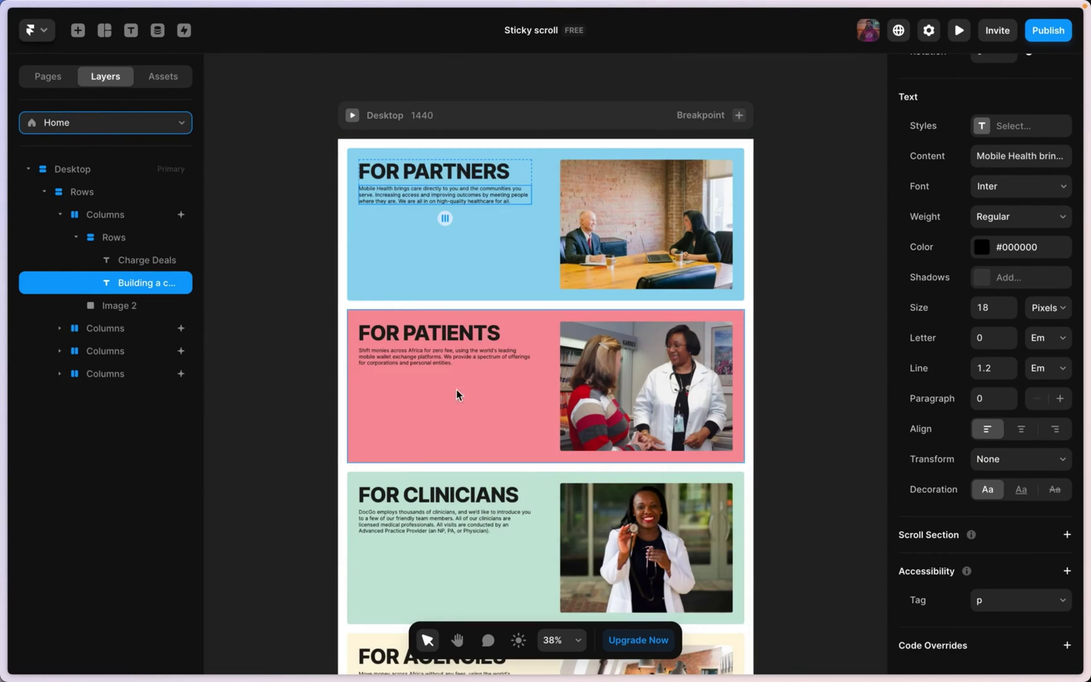
{"action": "double_click", "coordinate": [446, 358]}
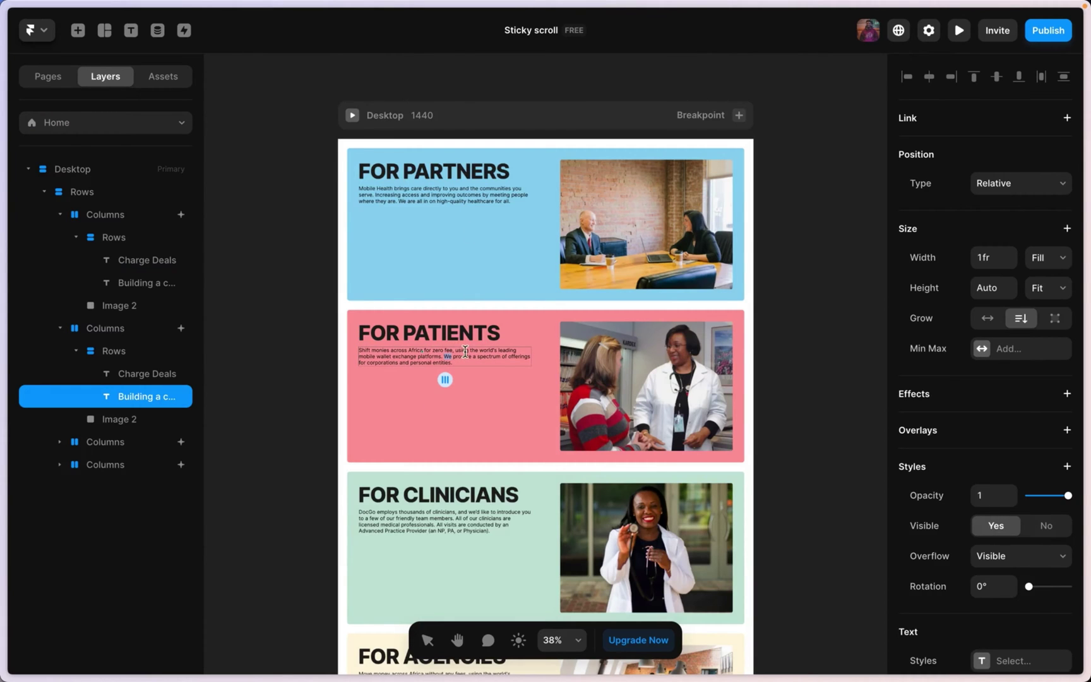
- Return to the Tutorial page and replace the green card's paragraph with the copied "Shift monies across Africa for zero fee" text
{"action": "left_click", "coordinate": [90, 122]}
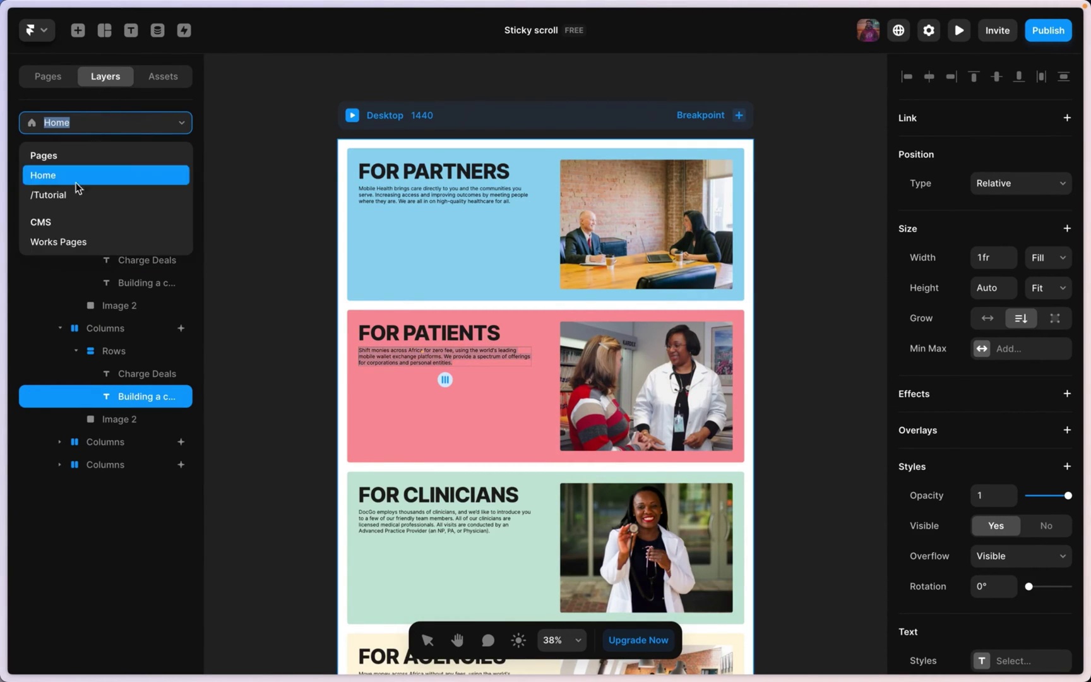
{"action": "left_click", "coordinate": [75, 191]}
{"action": "left_click", "coordinate": [444, 429]}
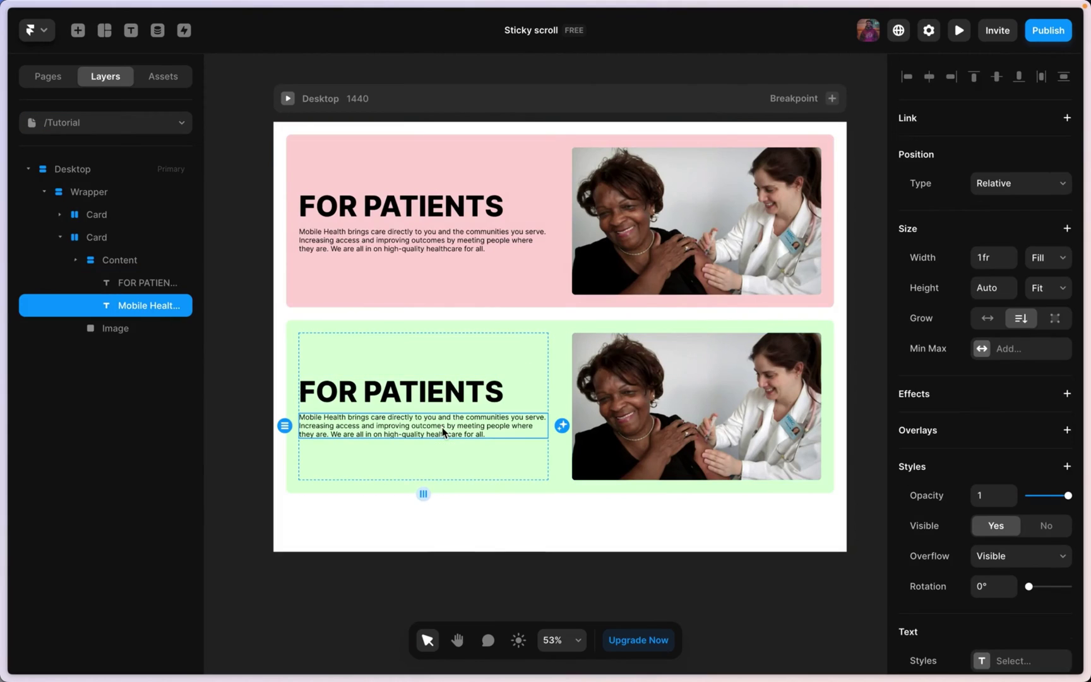
{"action": "scroll", "coordinate": [1024, 533], "scroll_direction": "down", "scroll_amount": 1}
{"action": "scroll", "coordinate": [1024, 533], "scroll_direction": "down", "scroll_amount": 3}
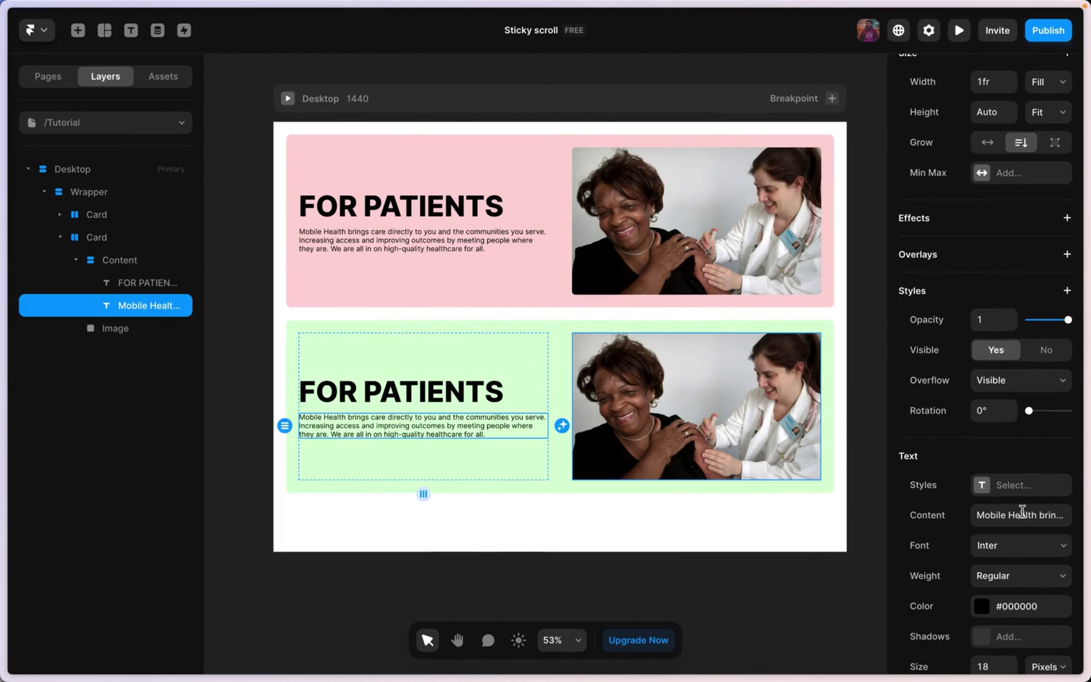
{"action": "left_click", "coordinate": [1022, 510]}
{"action": "type", "text": "Shift monies across Africa for zero fee, using the world's leading mobile wallet exchange platforms. We provide a spectrum of offerings for corporations and personal entities."}
{"action": "left_click", "coordinate": [464, 383]}
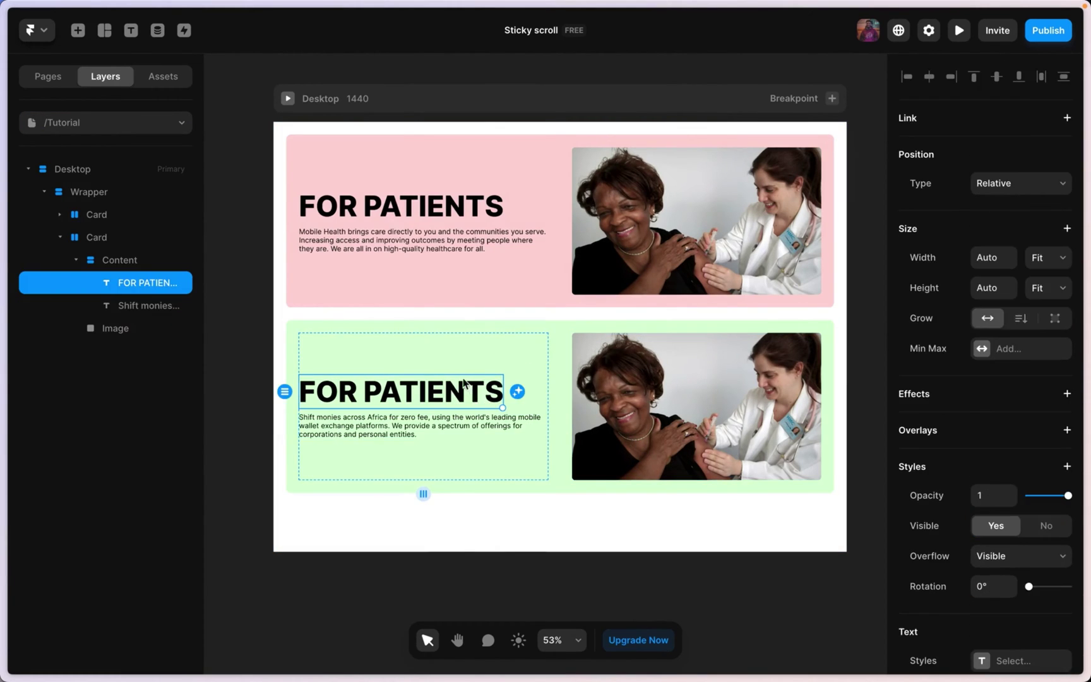
- Change the pink card's heading to "FOR PARTNERS"
{"action": "left_click", "coordinate": [449, 196]}
{"action": "double_click", "coordinate": [401, 201]}
{"action": "key", "text": "ctrl+a"}
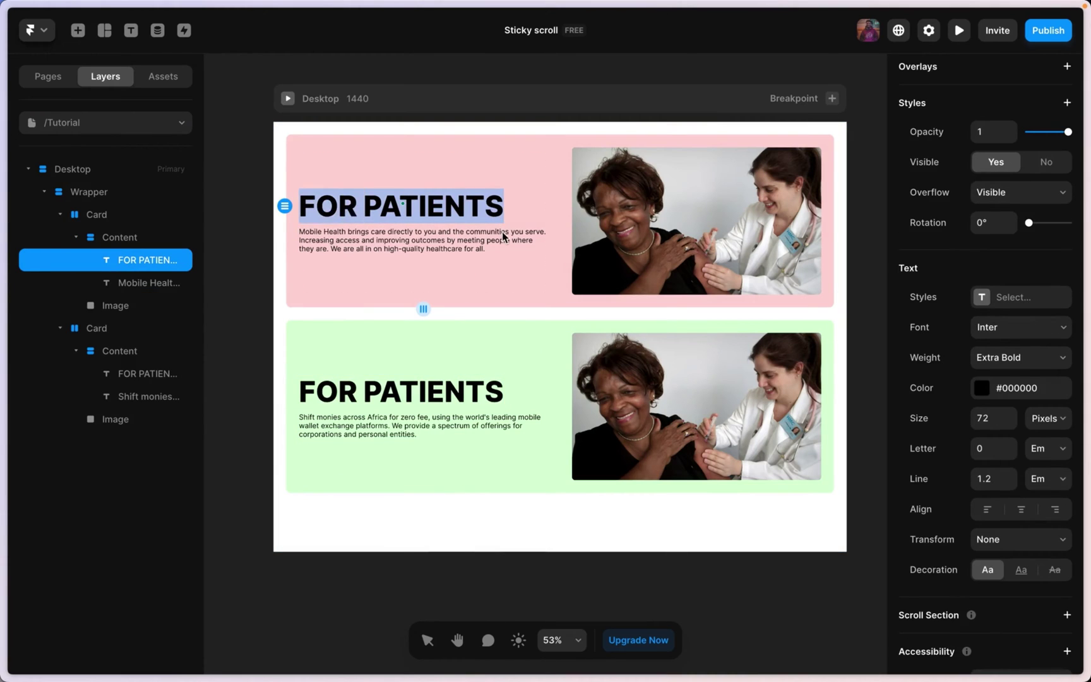
{"action": "key", "text": "Right"}
{"action": "key", "text": "BackSpace"}
{"action": "key", "text": "BackSpace"}
{"action": "key", "text": "BackSpace"}
{"action": "key", "text": "BackSpace"}
{"action": "key", "text": "BackSpace"}
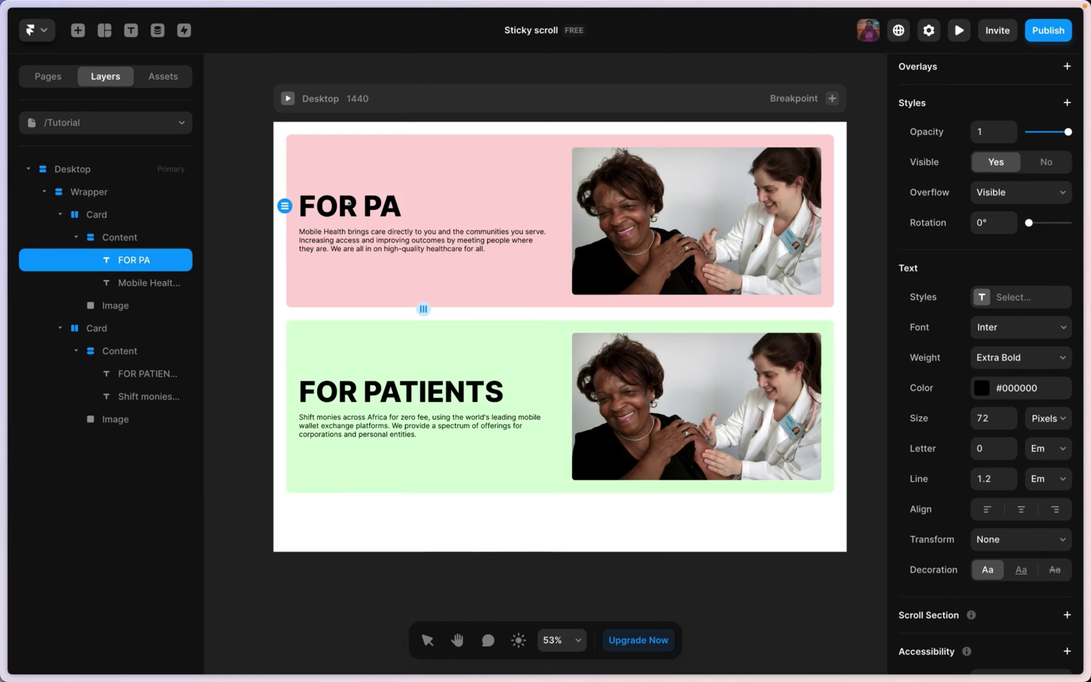
{"action": "type", "text": "RTNERS"}
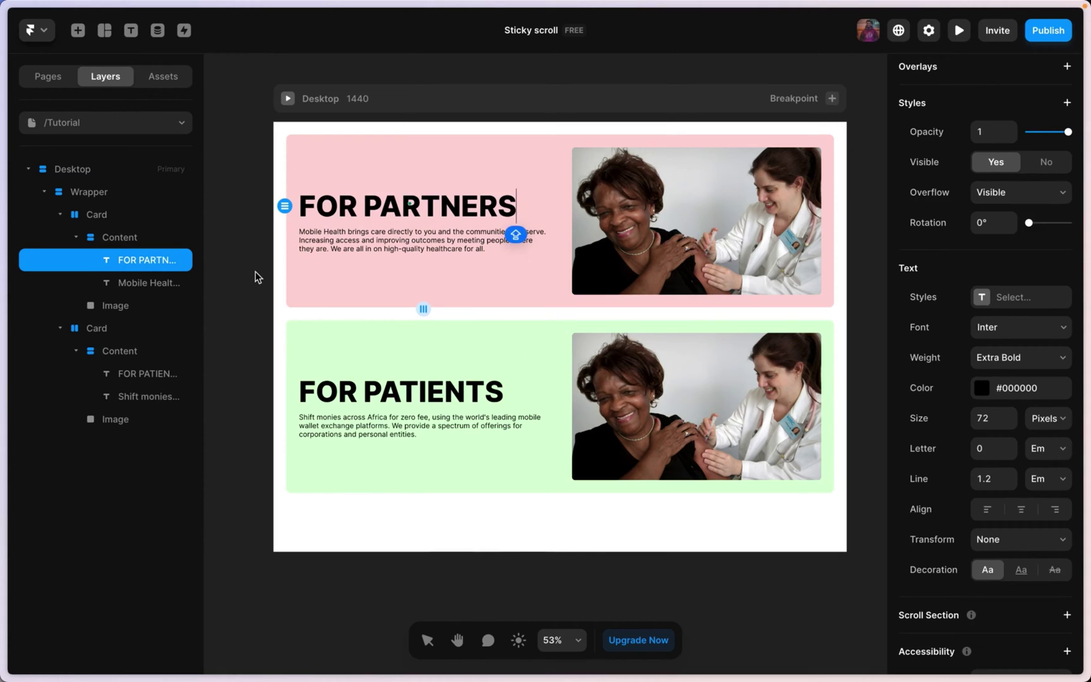
{"action": "key", "text": "Escape"}
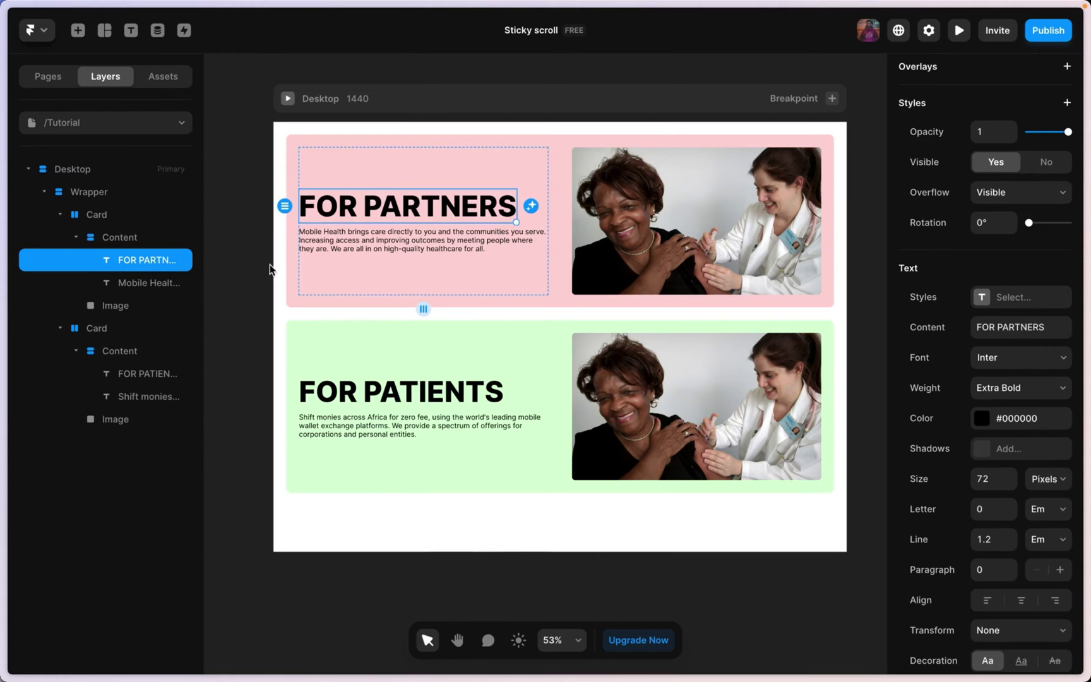
- Open the image fill of the pink card's photo and search Unsplash for "business partners"
{"action": "left_click", "coordinate": [715, 217]}
{"action": "left_click", "coordinate": [983, 481]}
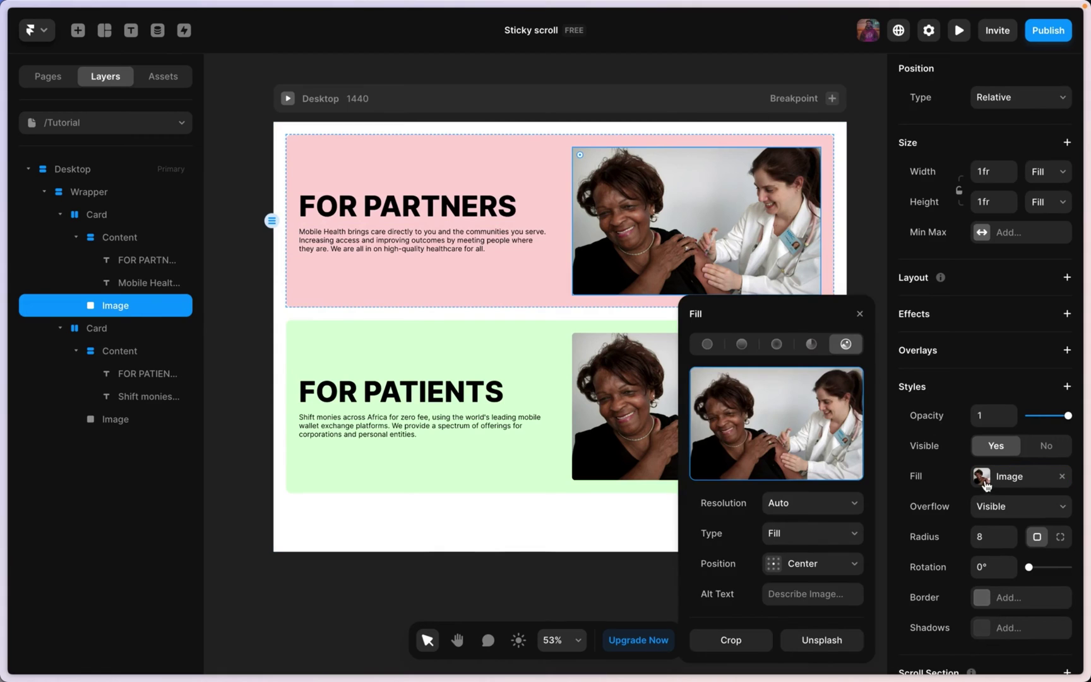
{"action": "left_click", "coordinate": [814, 641]}
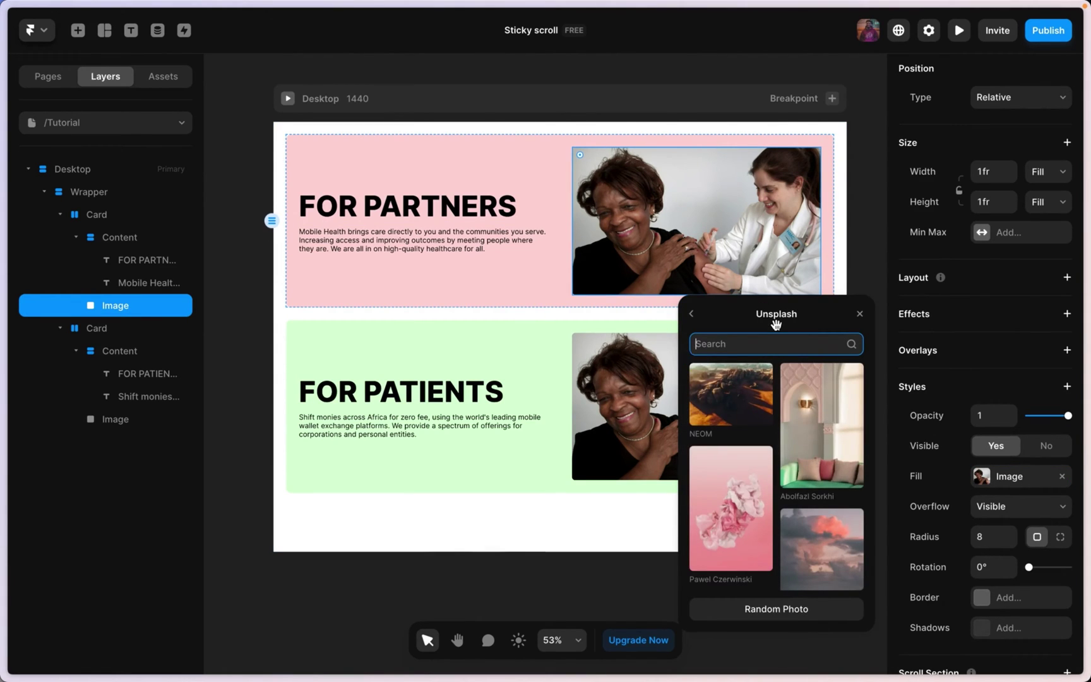
{"action": "type", "text": "part"}
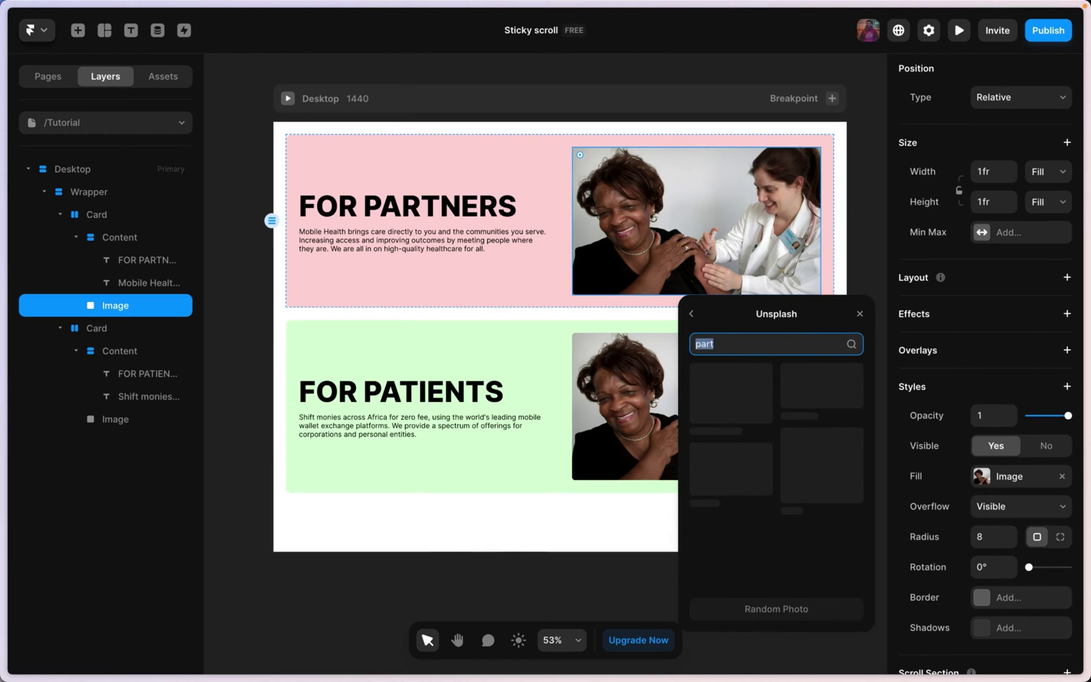
{"action": "type", "text": "business"}
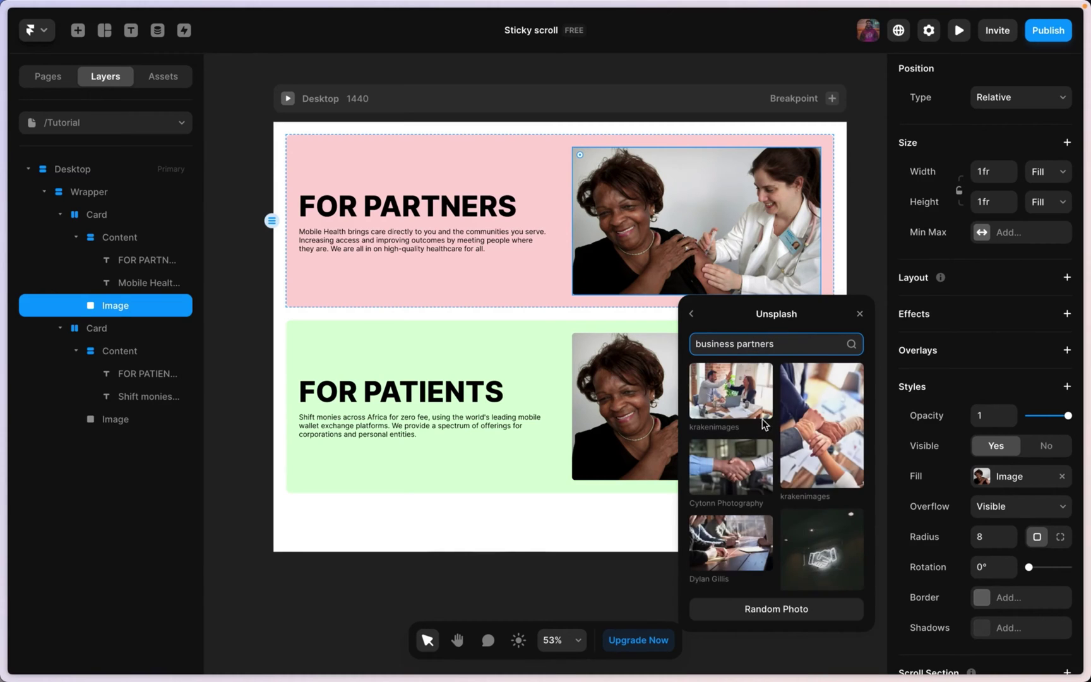
- Replace the pink card's photo with the Unsplash picture of two businesswomen standing with crossed arms
{"action": "scroll", "coordinate": [774, 466], "scroll_direction": "down", "scroll_amount": 2}
{"action": "scroll", "coordinate": [775, 465], "scroll_direction": "down", "scroll_amount": 3}
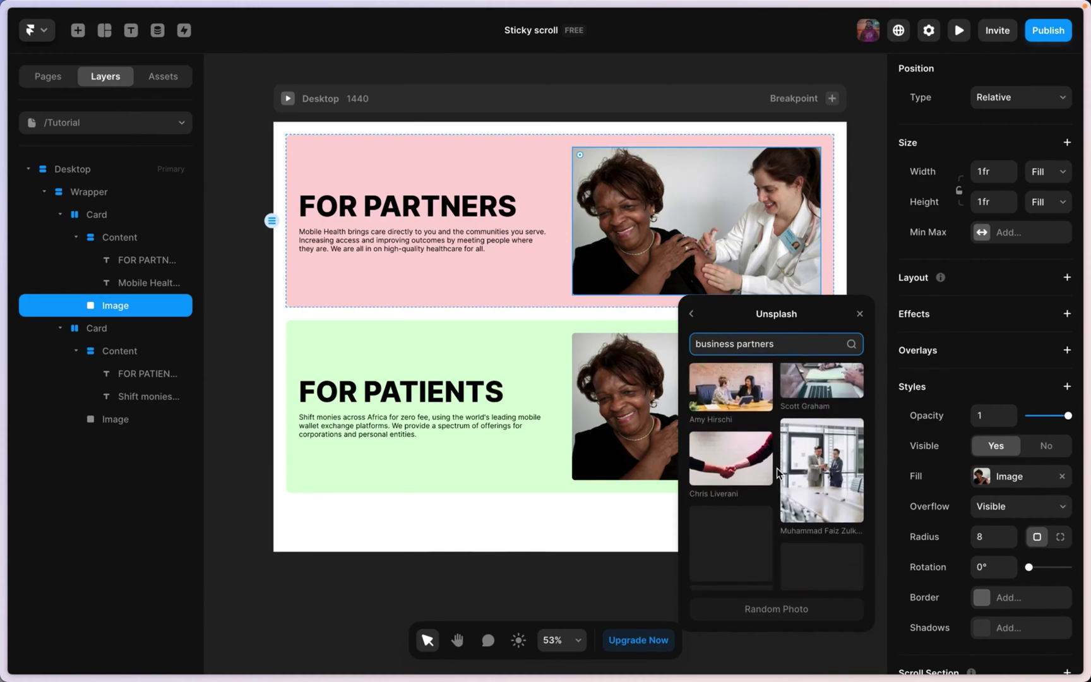
{"action": "scroll", "coordinate": [781, 474], "scroll_direction": "down", "scroll_amount": 3}
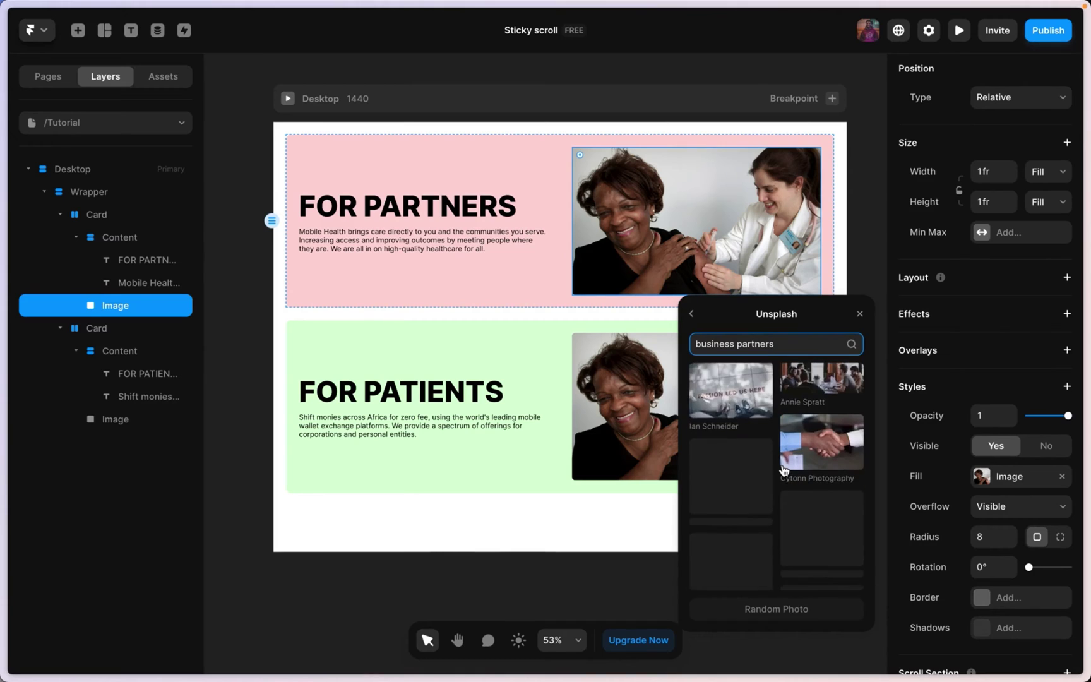
{"action": "scroll", "coordinate": [783, 468], "scroll_direction": "down", "scroll_amount": 3}
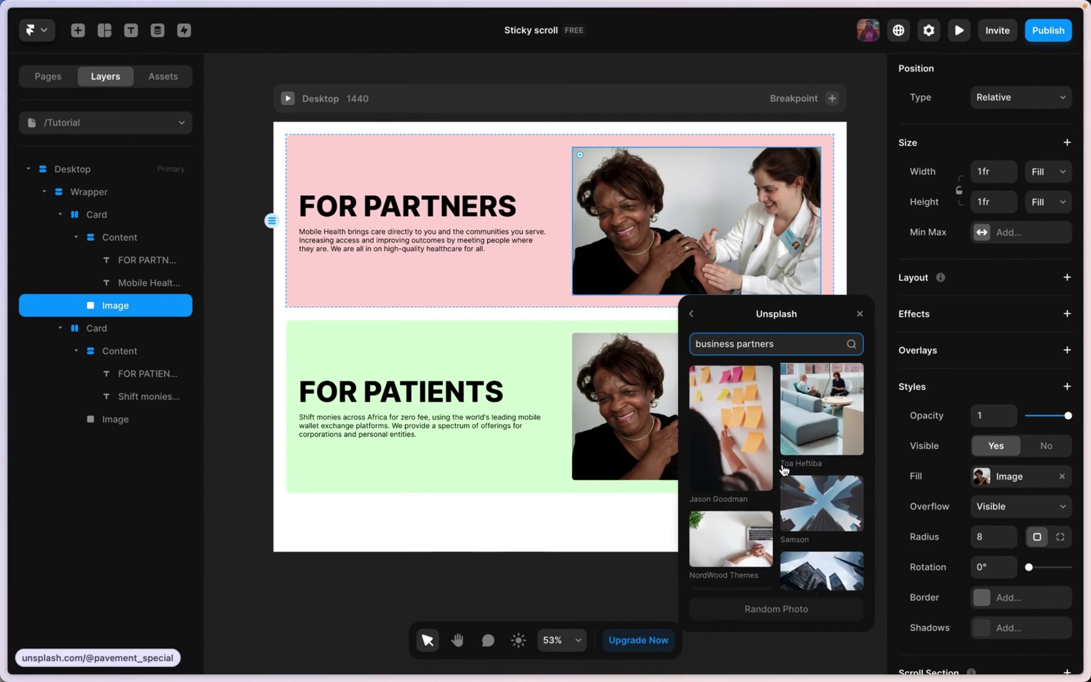
{"action": "scroll", "coordinate": [783, 469], "scroll_direction": "down", "scroll_amount": 3}
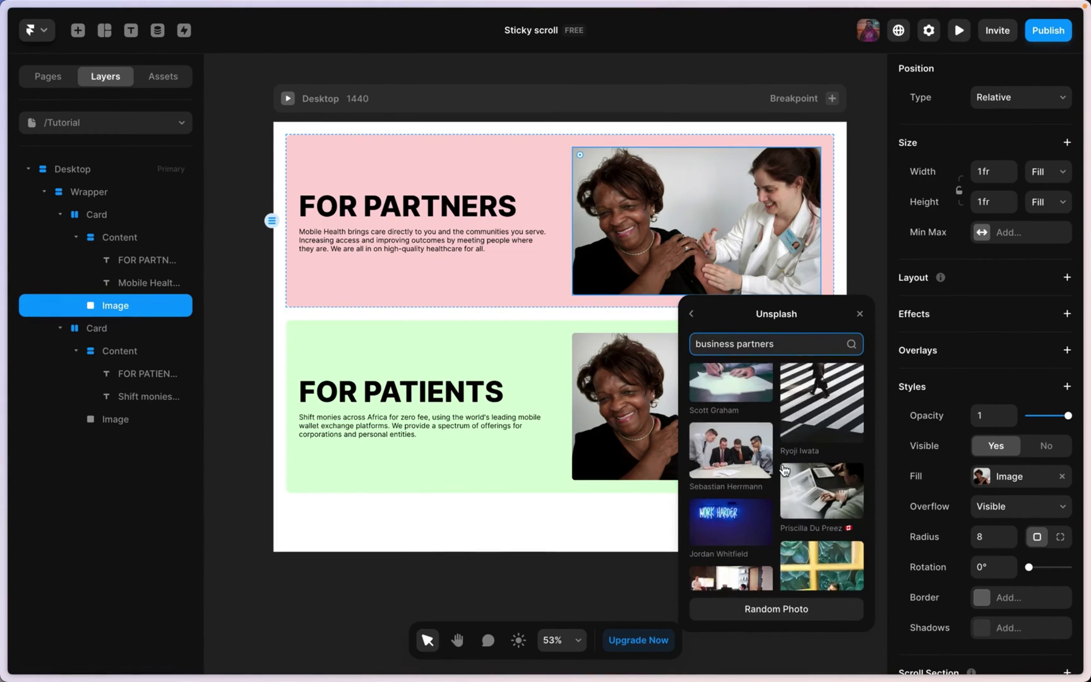
{"action": "scroll", "coordinate": [820, 407], "scroll_direction": "down", "scroll_amount": 3}
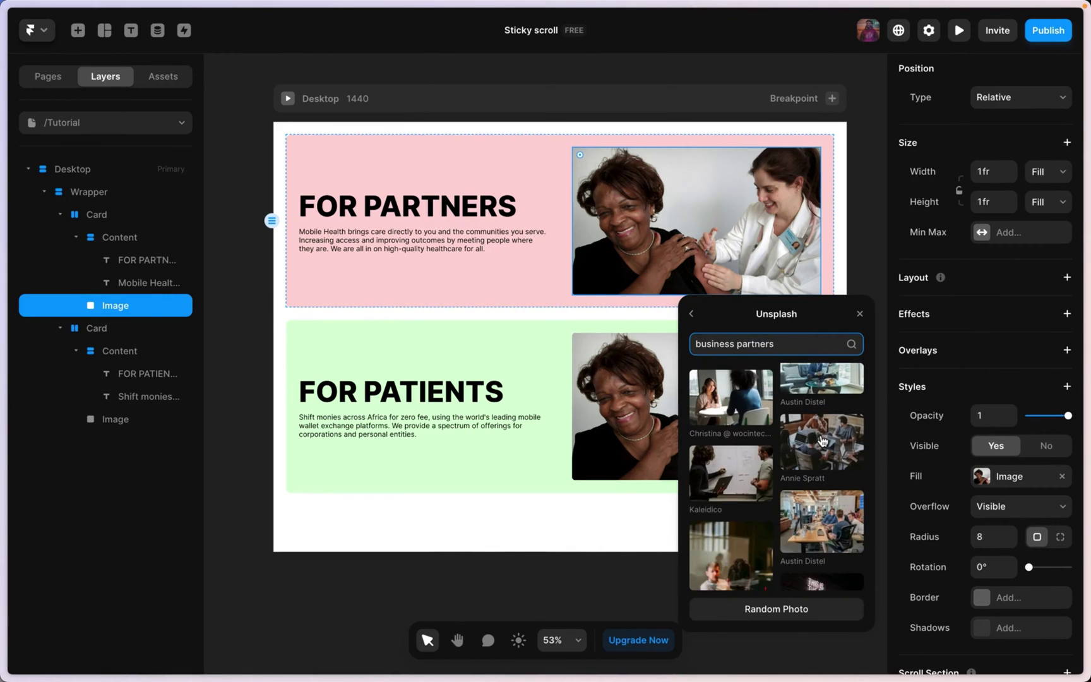
{"action": "scroll", "coordinate": [847, 448], "scroll_direction": "down", "scroll_amount": 5}
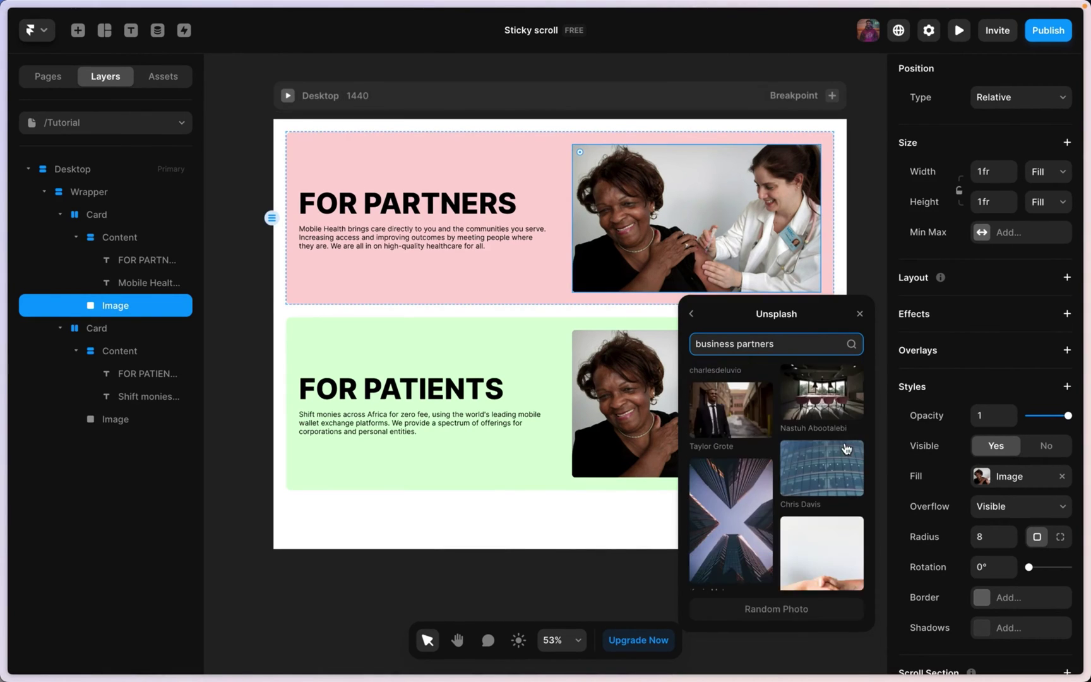
{"action": "scroll", "coordinate": [846, 448], "scroll_direction": "up", "scroll_amount": 1}
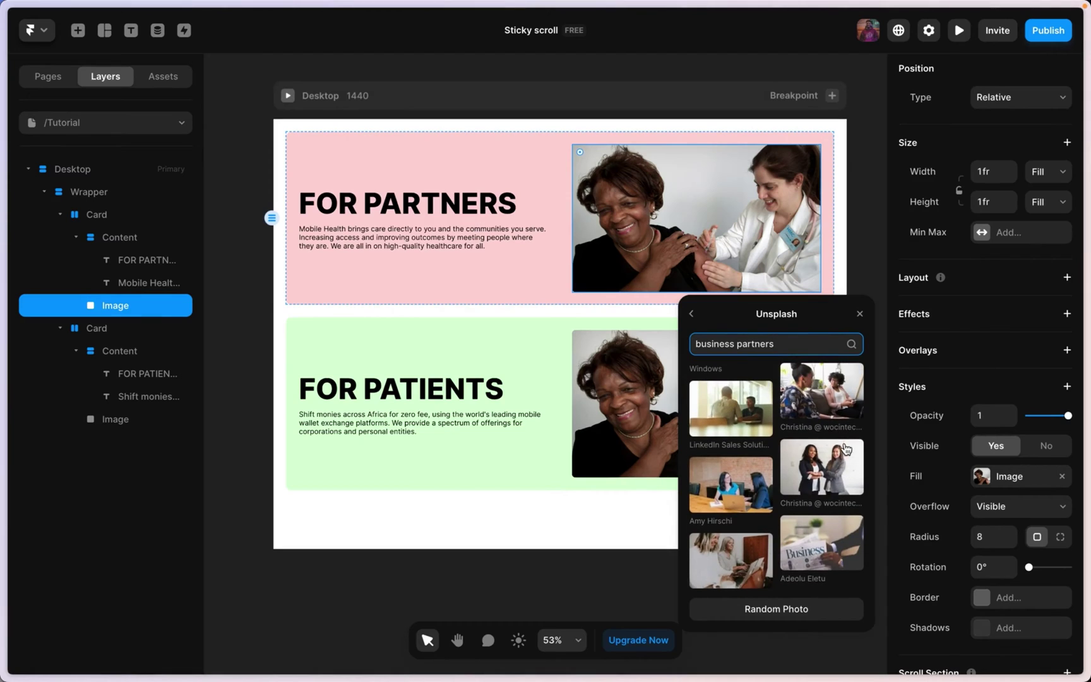
{"action": "left_click", "coordinate": [823, 466]}
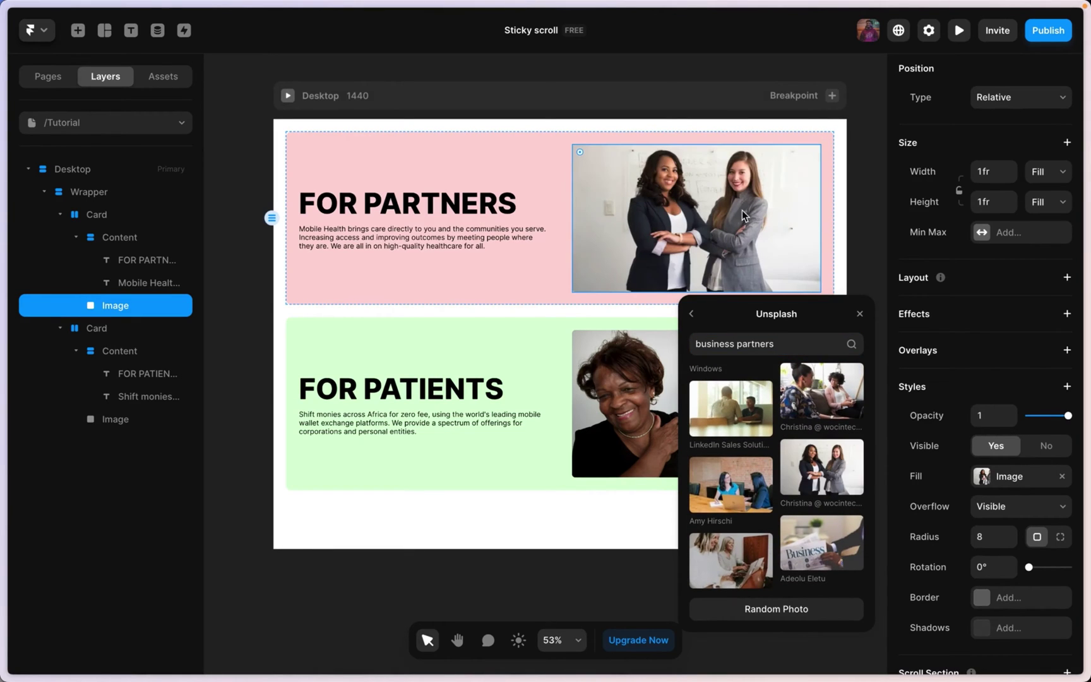
{"action": "scroll", "coordinate": [711, 252], "scroll_direction": "down", "scroll_amount": 5}
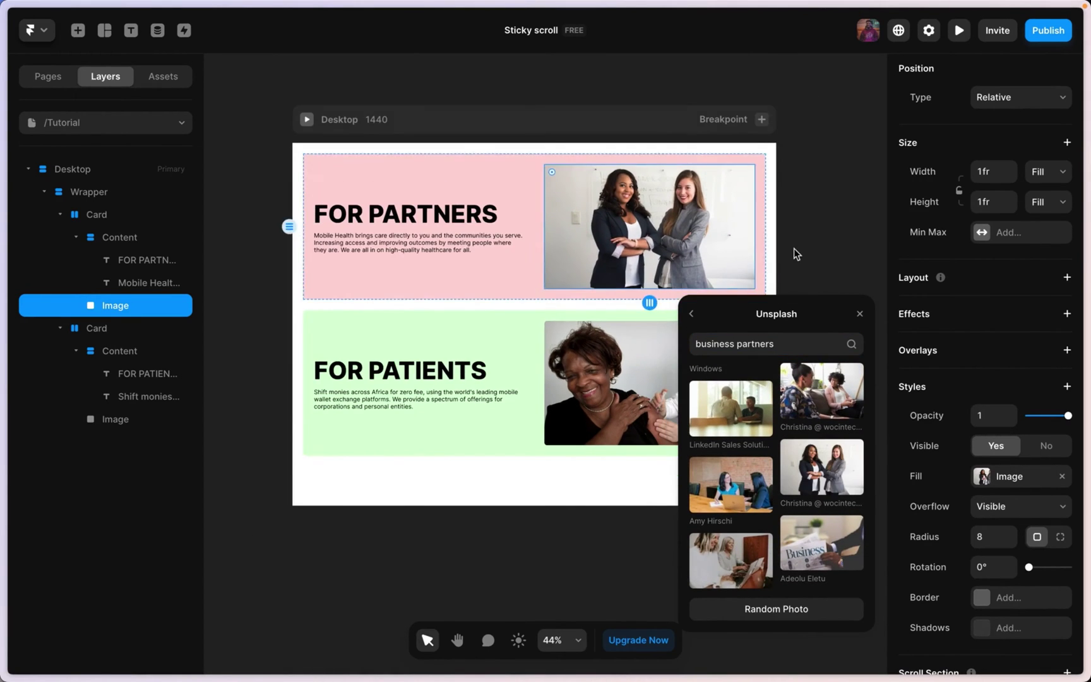
{"action": "left_click", "coordinate": [793, 248]}
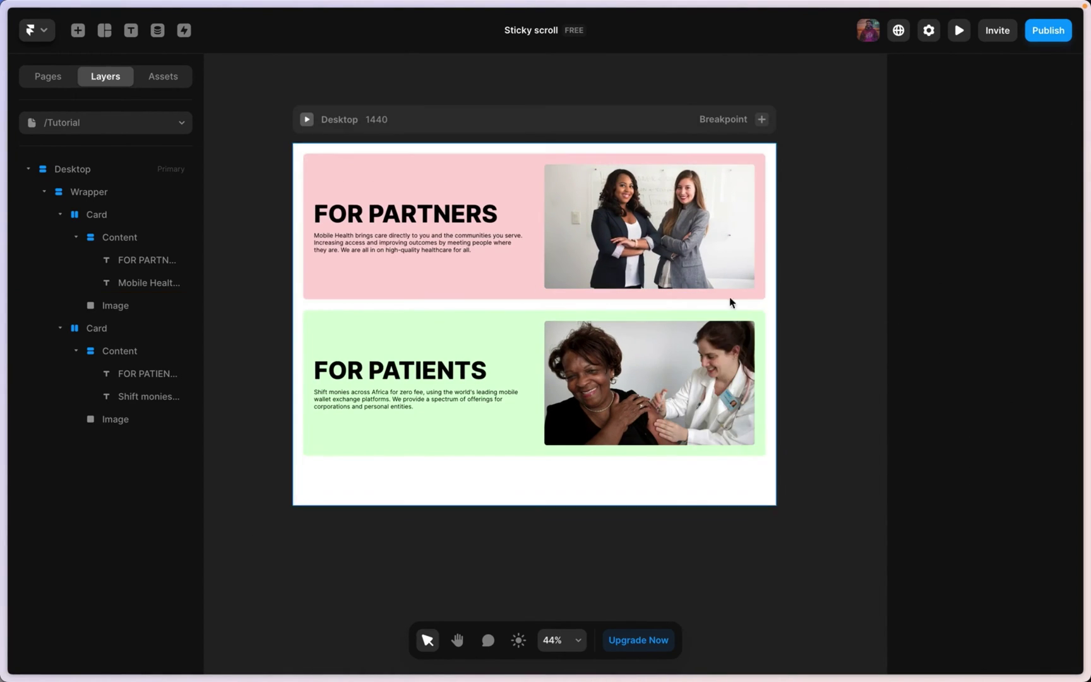
- Duplicate the green FOR PATIENTS card twice inside the Wrapper
{"action": "left_click", "coordinate": [540, 320]}
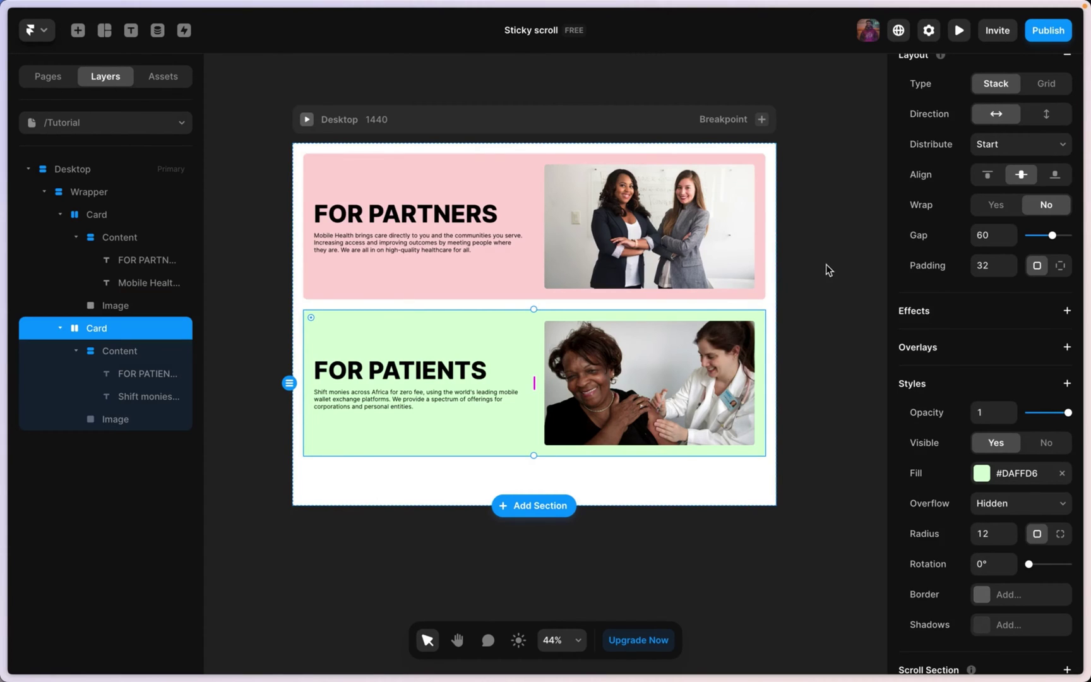
{"action": "key", "text": "ctrl+d"}
{"action": "key", "text": "super+d"}
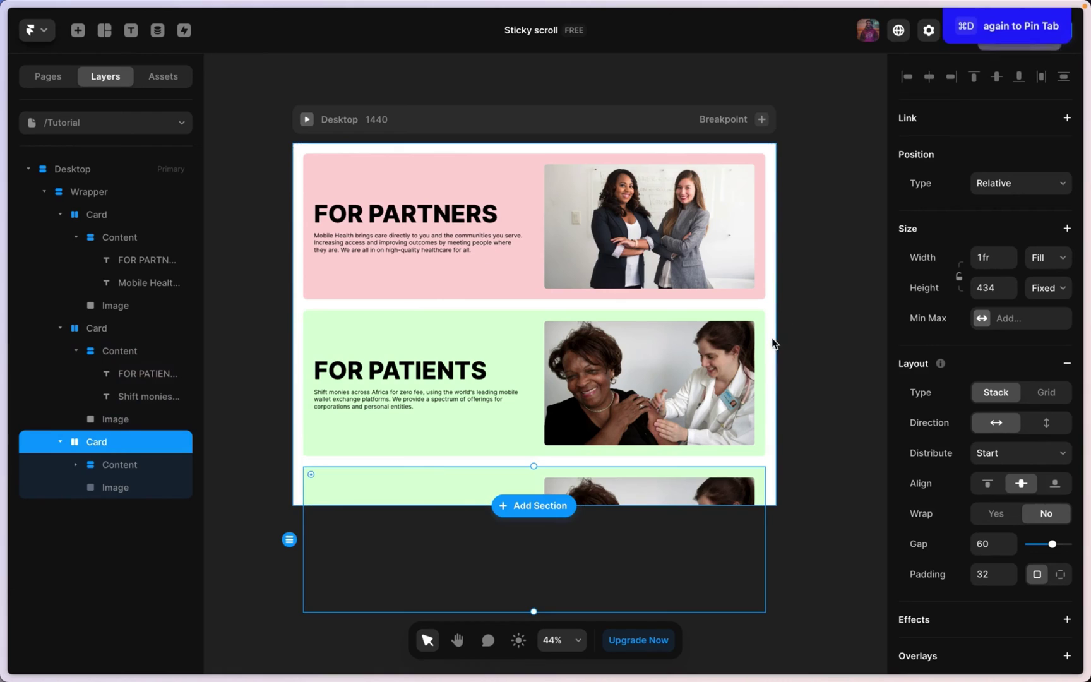
{"action": "scroll", "coordinate": [811, 265], "scroll_direction": "down", "scroll_amount": 1}
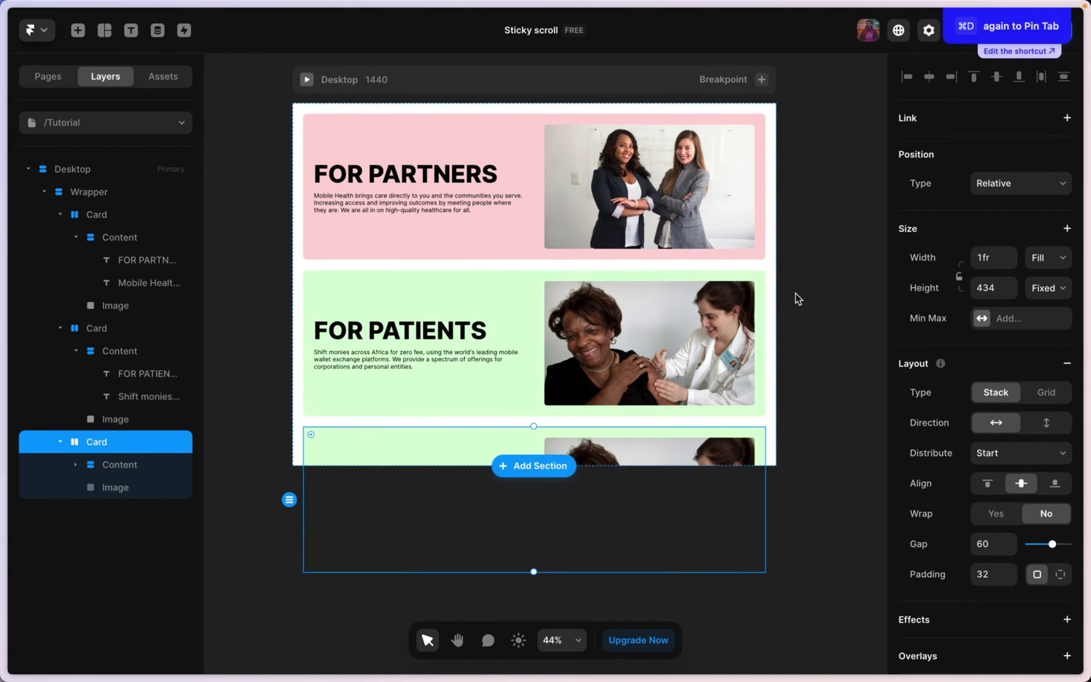
{"action": "key", "text": "super+d"}
{"action": "left_click", "coordinate": [790, 265]}
- Set the Wrapper's height to Fit Content
{"action": "left_click", "coordinate": [396, 270]}
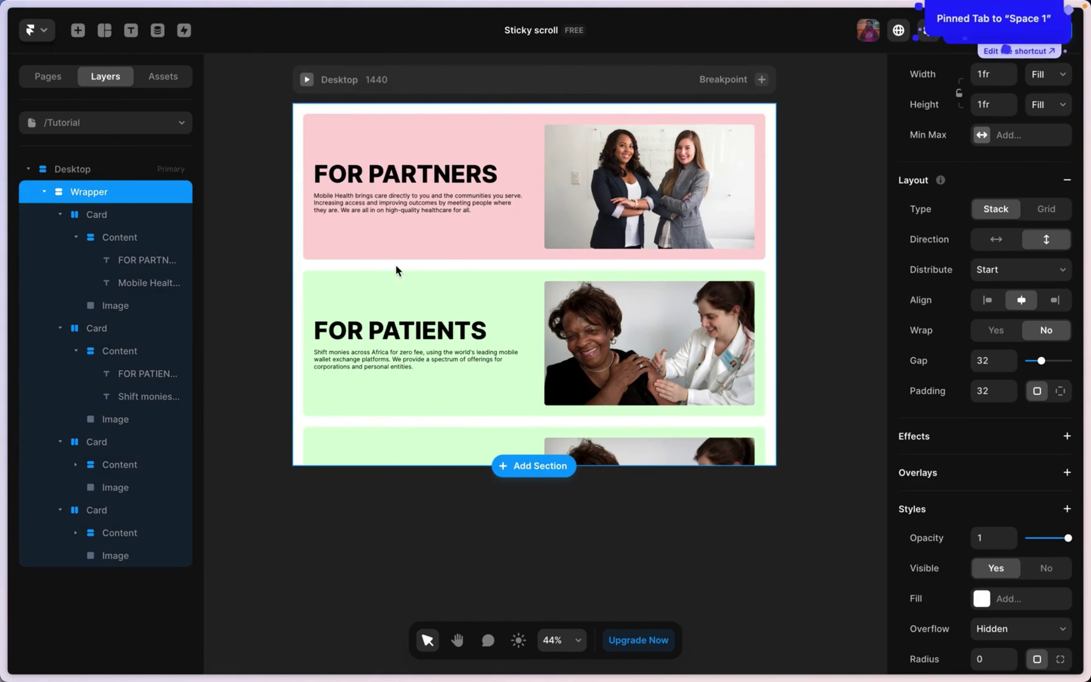
{"action": "left_click", "coordinate": [105, 195]}
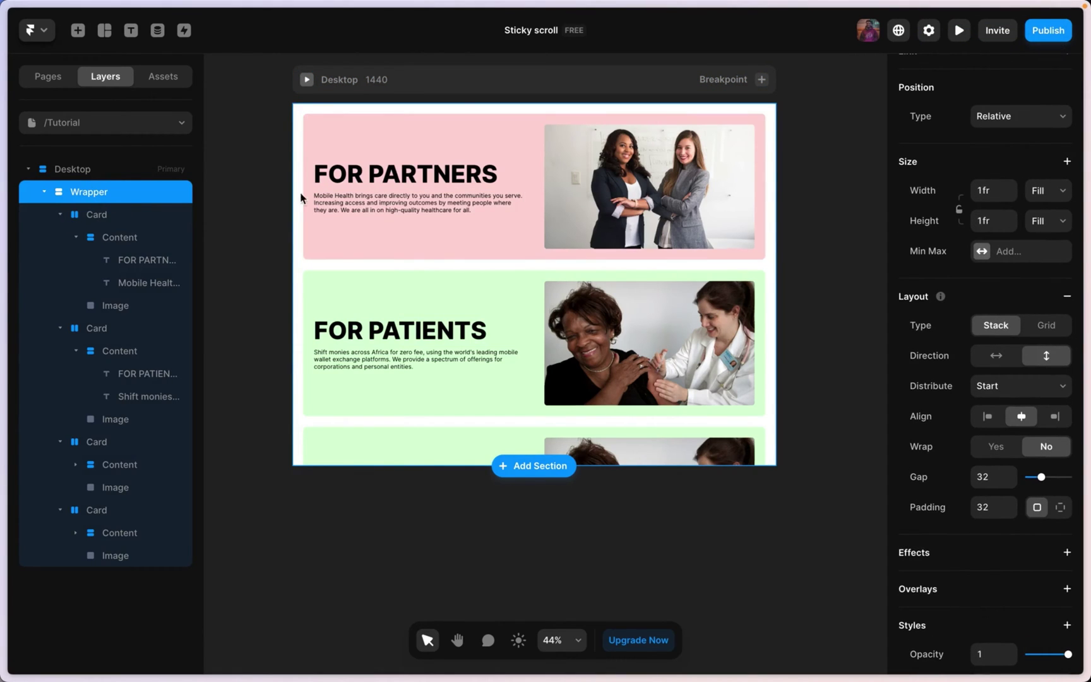
{"action": "left_click", "coordinate": [1053, 221]}
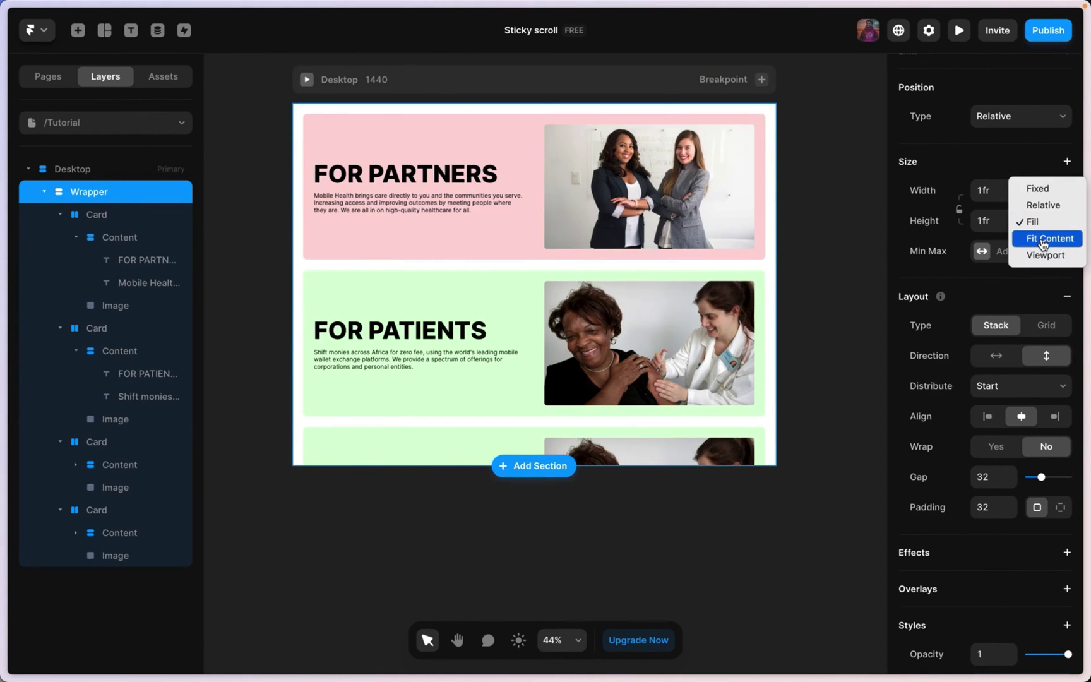
{"action": "left_click", "coordinate": [1042, 238]}
- Set the Desktop breakpoint's height to Fit Content so that it encloses all the stacked cards
{"action": "left_click", "coordinate": [122, 169]}
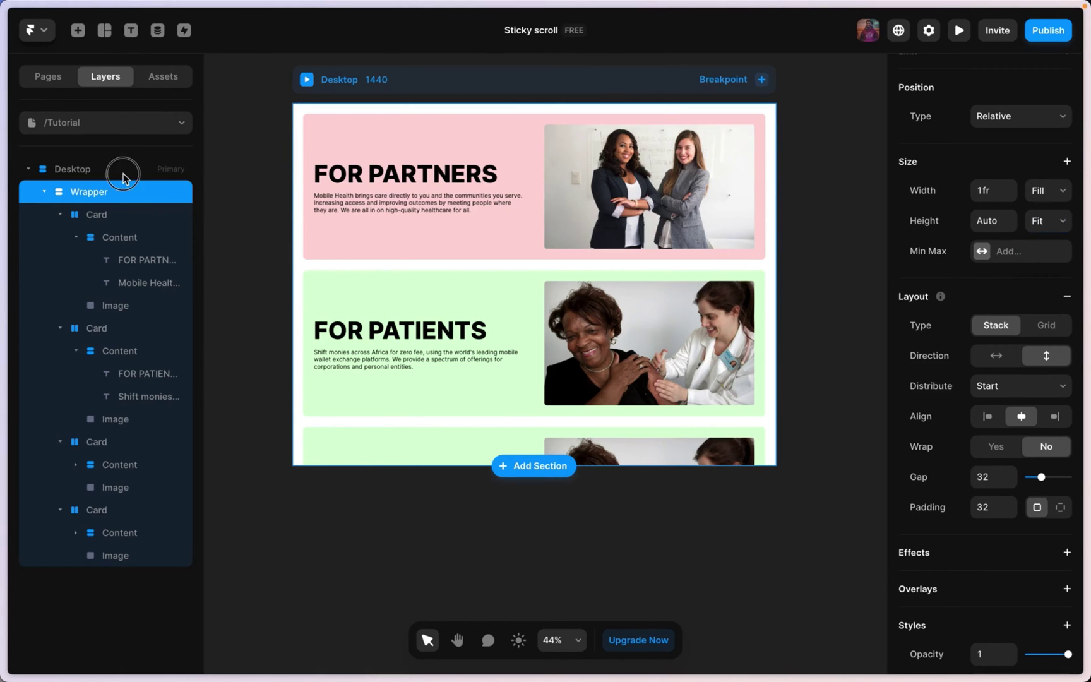
{"action": "left_click", "coordinate": [1048, 207]}
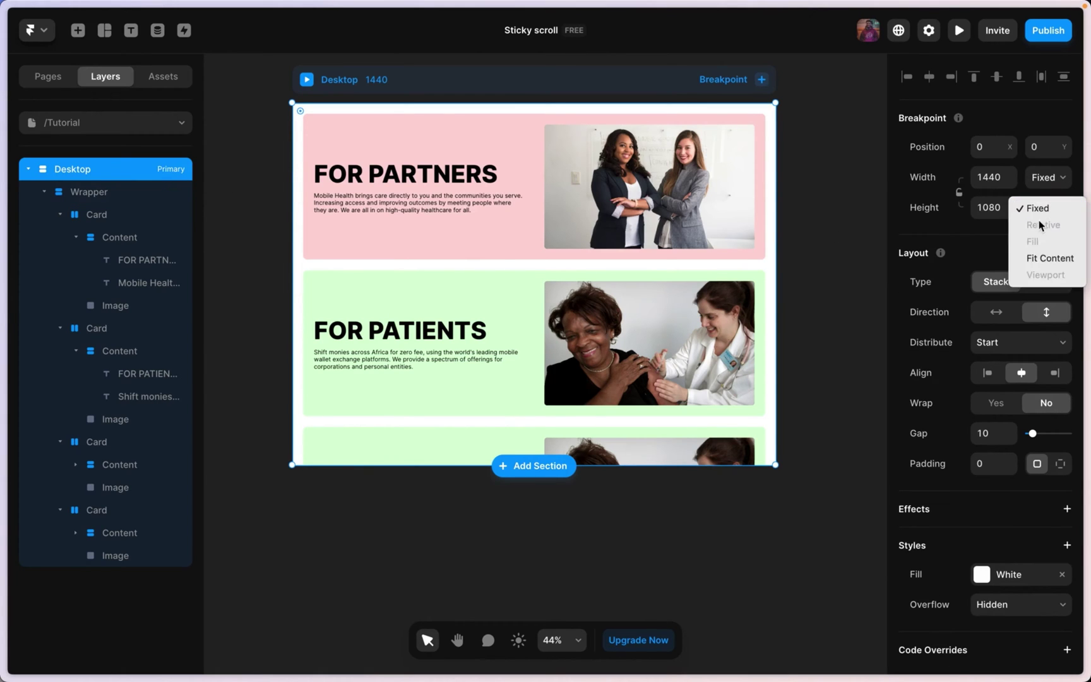
{"action": "left_click", "coordinate": [1045, 256]}
{"action": "scroll", "coordinate": [521, 346], "scroll_direction": "down", "scroll_amount": 4}
{"action": "scroll", "coordinate": [522, 345], "scroll_direction": "down", "scroll_amount": 2}
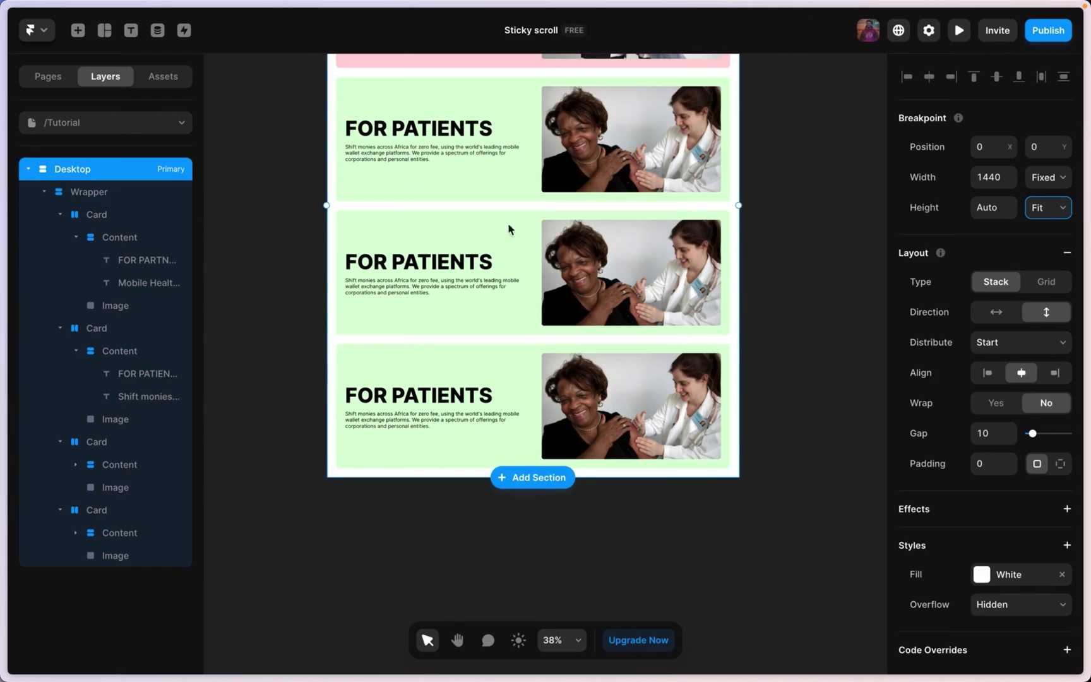
{"action": "scroll", "coordinate": [628, 397], "scroll_direction": "up", "scroll_amount": 3}
{"action": "scroll", "coordinate": [767, 233], "scroll_direction": "up", "scroll_amount": 1}
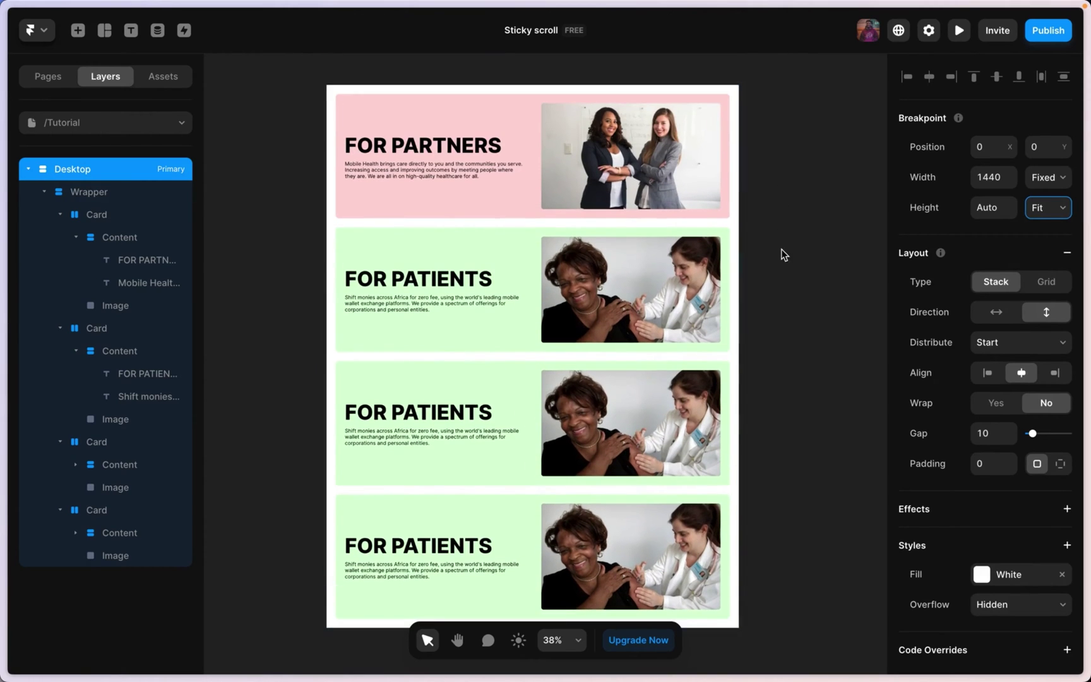
{"action": "left_click", "coordinate": [781, 250]}
- Change the third card's fill to light blue #D6E8FF
{"action": "left_click", "coordinate": [511, 363]}
{"action": "scroll", "coordinate": [1032, 397], "scroll_direction": "down", "scroll_amount": 2}
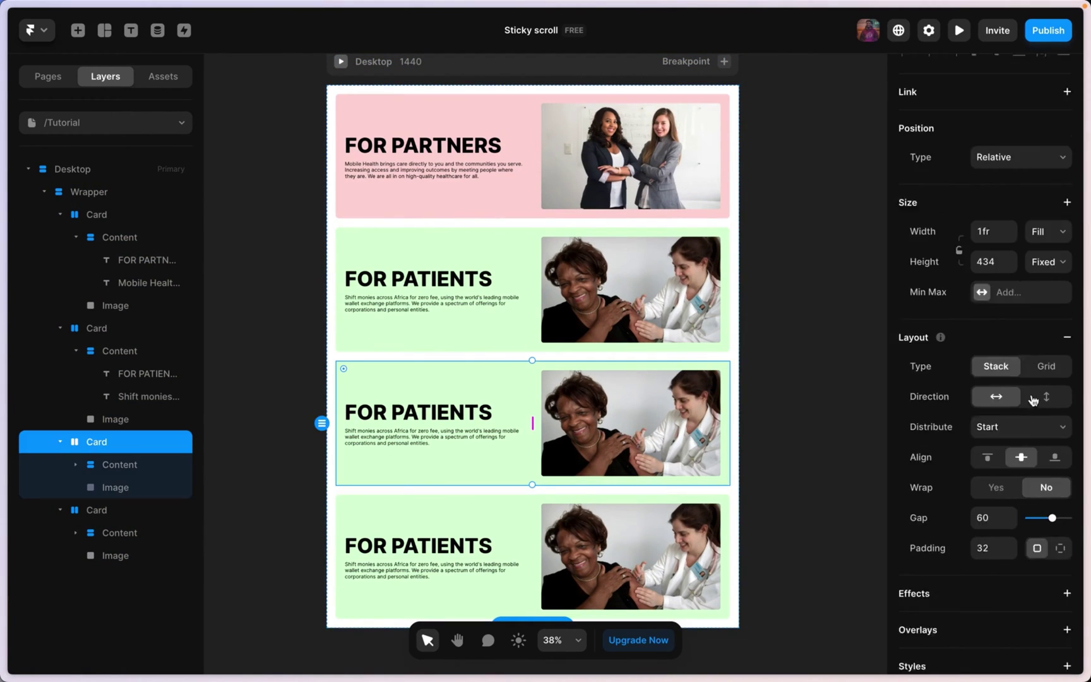
{"action": "scroll", "coordinate": [1007, 421], "scroll_direction": "down", "scroll_amount": 2}
{"action": "left_click", "coordinate": [981, 442]}
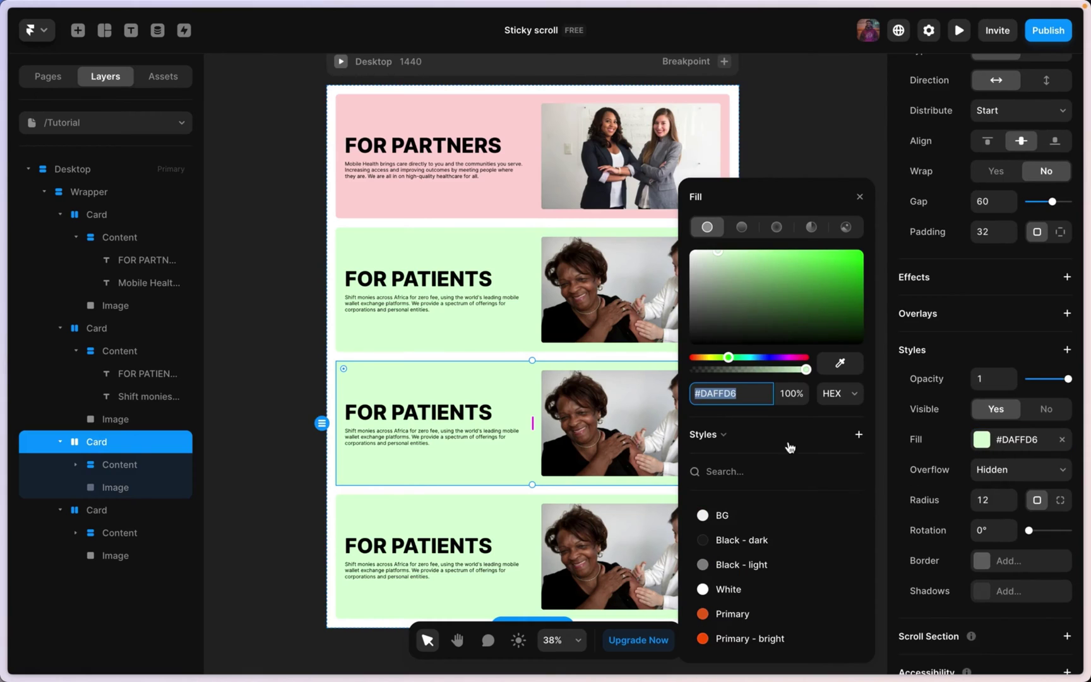
{"action": "left_click_drag", "start_coordinate": [729, 365], "coordinate": [762, 360]}
{"action": "scroll", "coordinate": [644, 433], "scroll_direction": "down", "scroll_amount": 2}
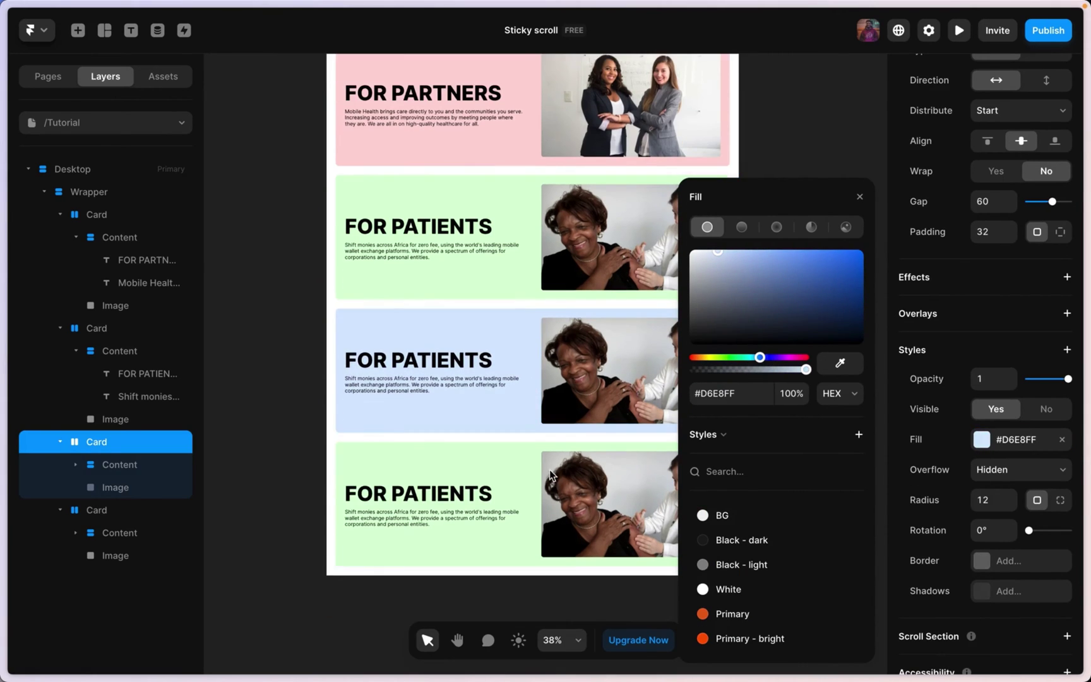
- Change the fourth card's fill to light magenta #FFD6F3 and fit the whole page in view
{"action": "left_click", "coordinate": [516, 445]}
{"action": "left_click_drag", "start_coordinate": [729, 357], "coordinate": [795, 361]}
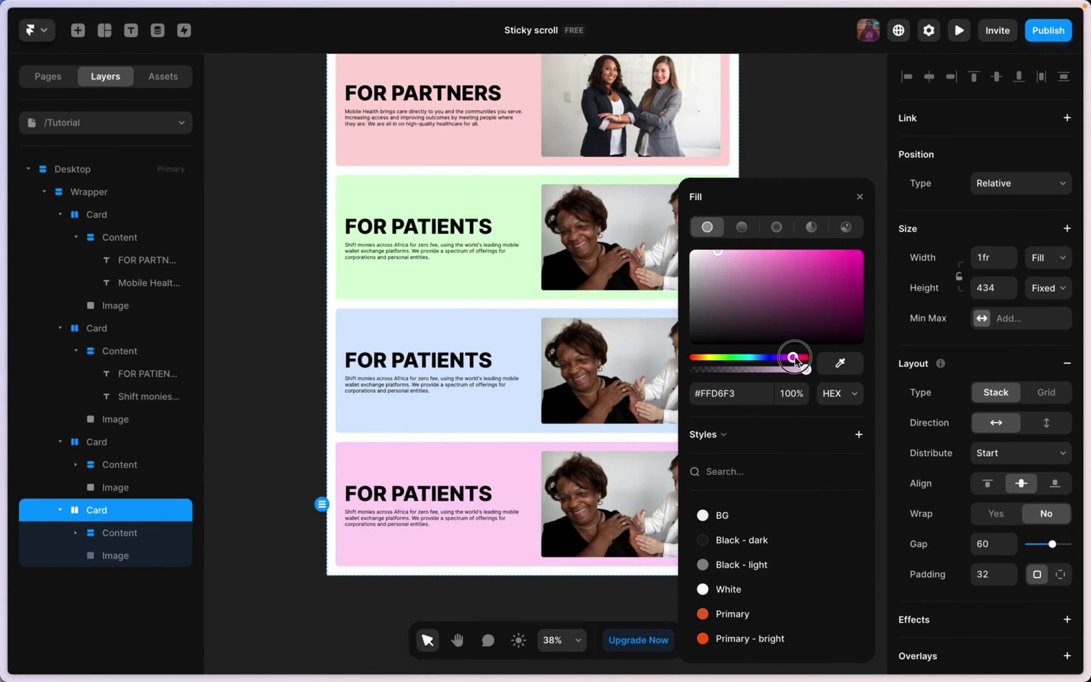
{"action": "left_click", "coordinate": [786, 123]}
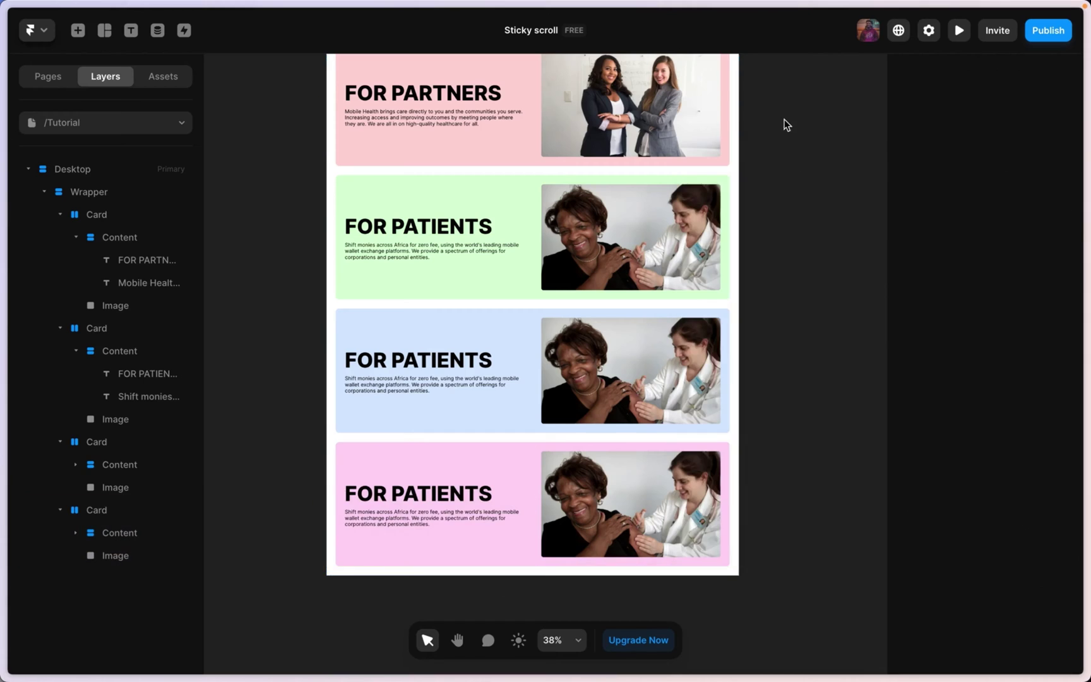
{"action": "key", "text": "shift+1"}
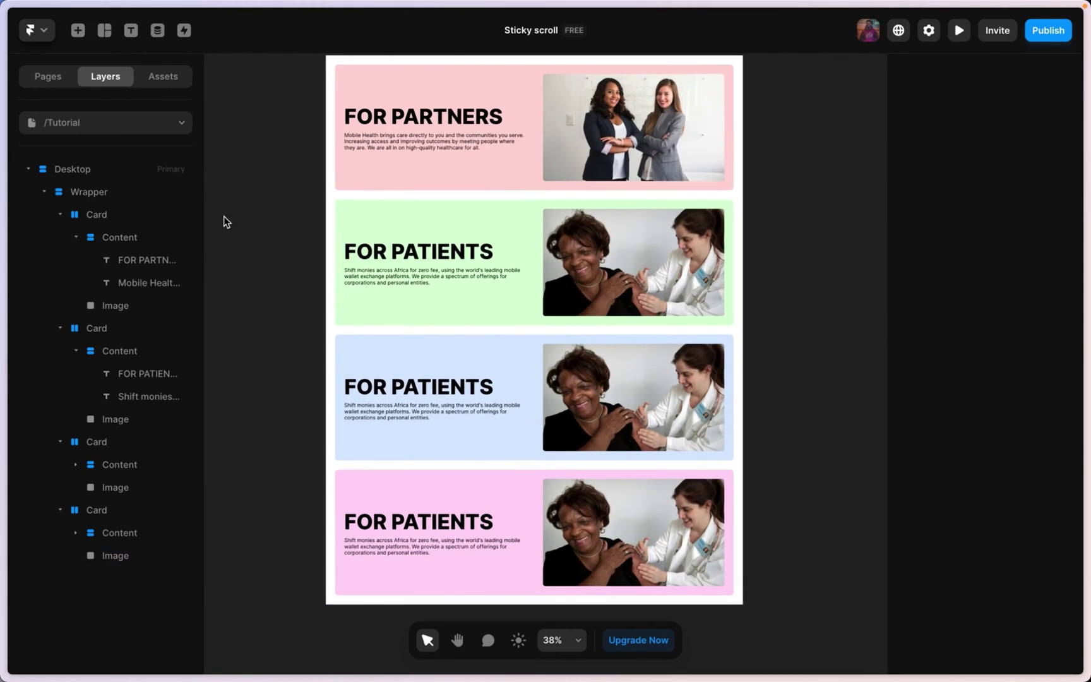
- Review the finished cards' headings on the Home page, including the third and fourth cards, and return to the /Tutorial page
{"action": "left_click", "coordinate": [117, 123]}
{"action": "left_click", "coordinate": [99, 176]}
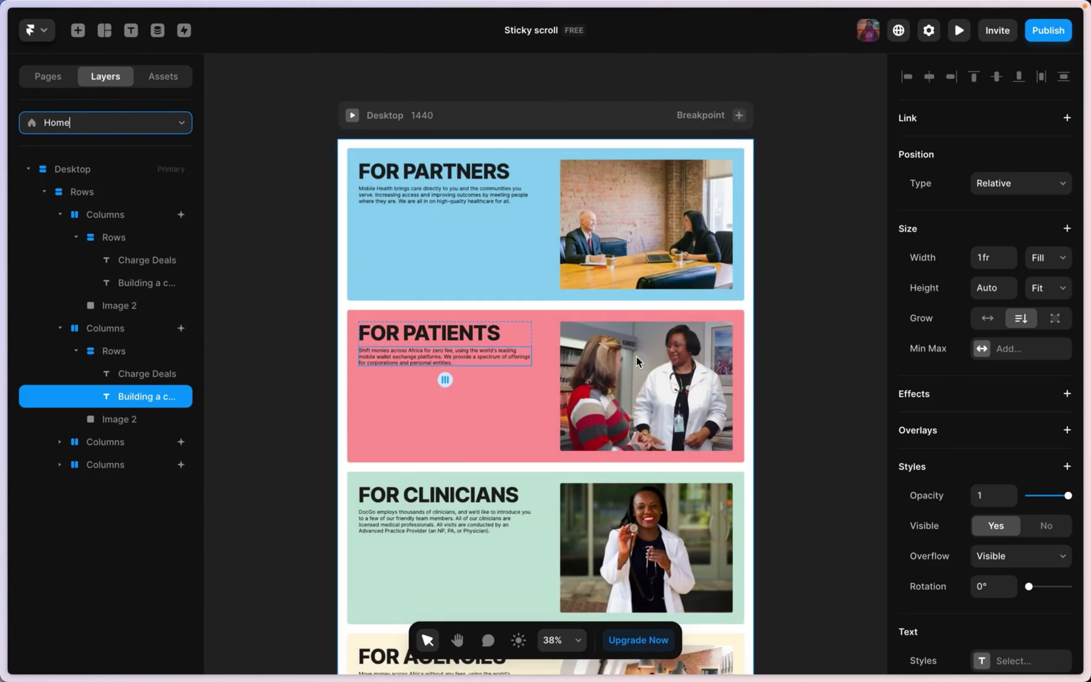
{"action": "scroll", "coordinate": [636, 355], "scroll_direction": "down", "scroll_amount": 3}
{"action": "left_click", "coordinate": [459, 402]}
{"action": "scroll", "coordinate": [471, 409], "scroll_direction": "down", "scroll_amount": 2}
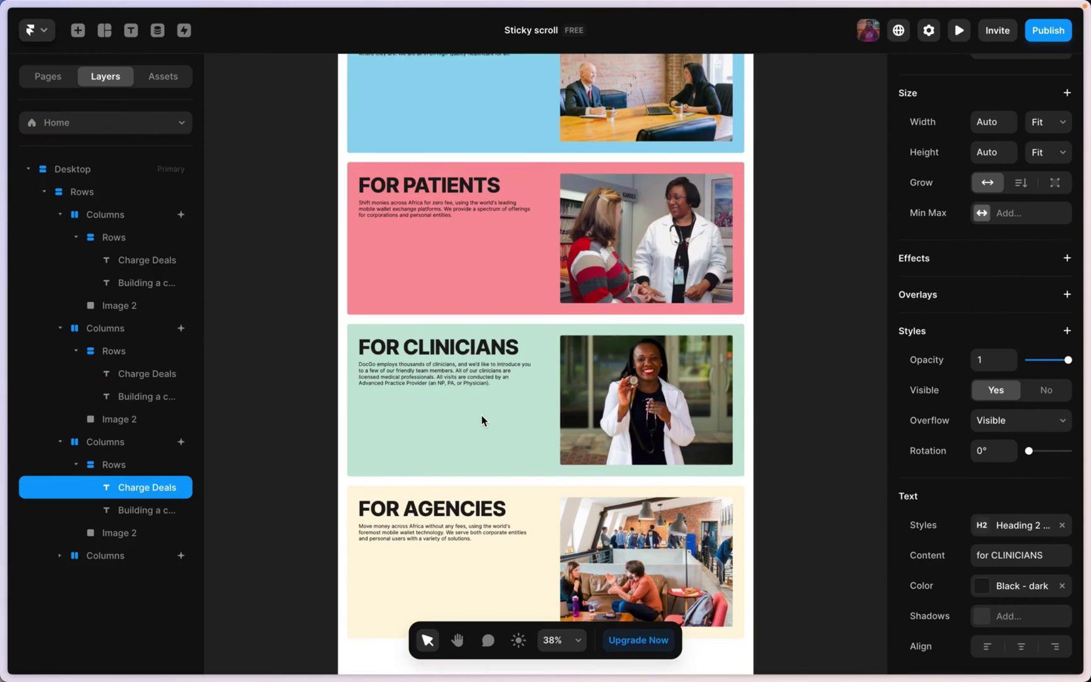
{"action": "scroll", "coordinate": [442, 363], "scroll_direction": "down", "scroll_amount": 3}
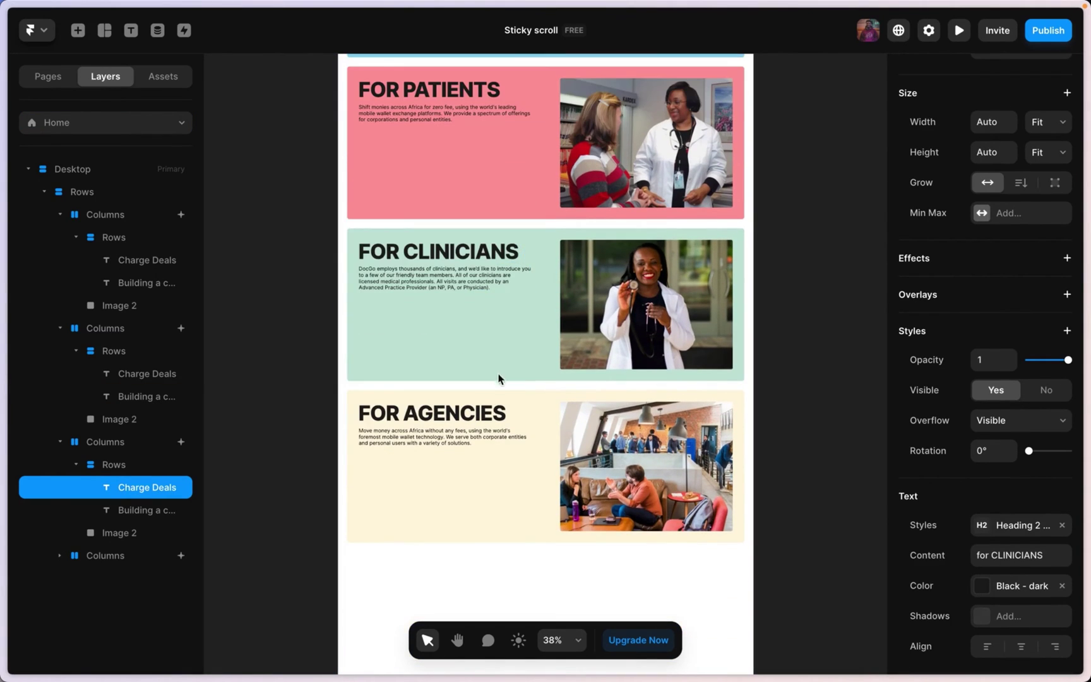
{"action": "left_click", "coordinate": [91, 120]}
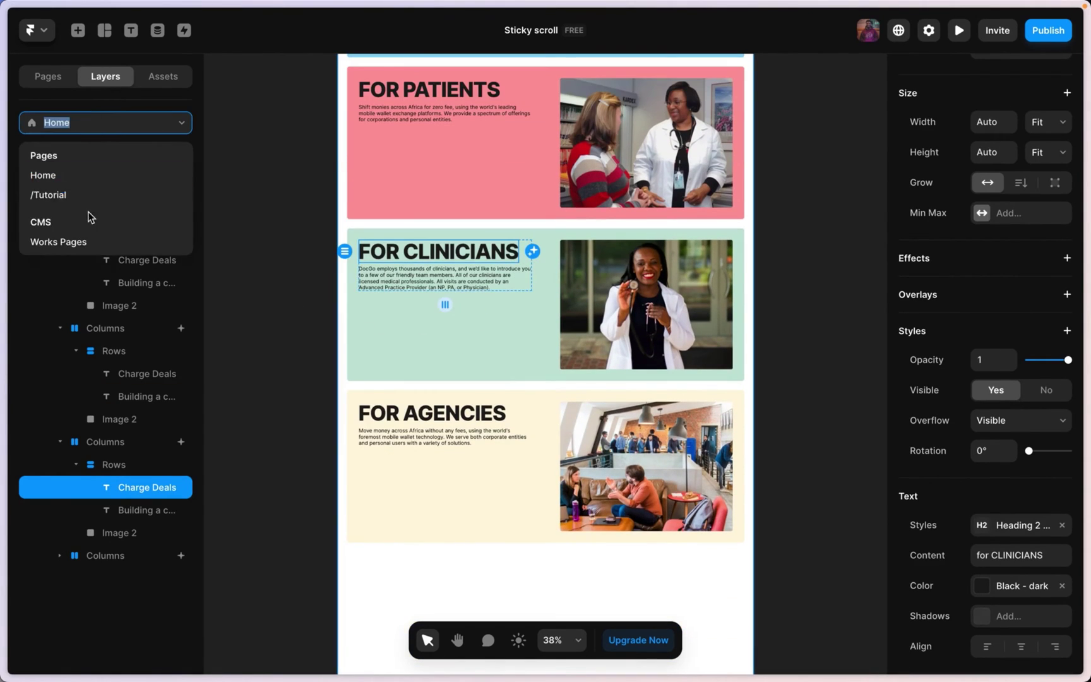
{"action": "left_click", "coordinate": [102, 198]}
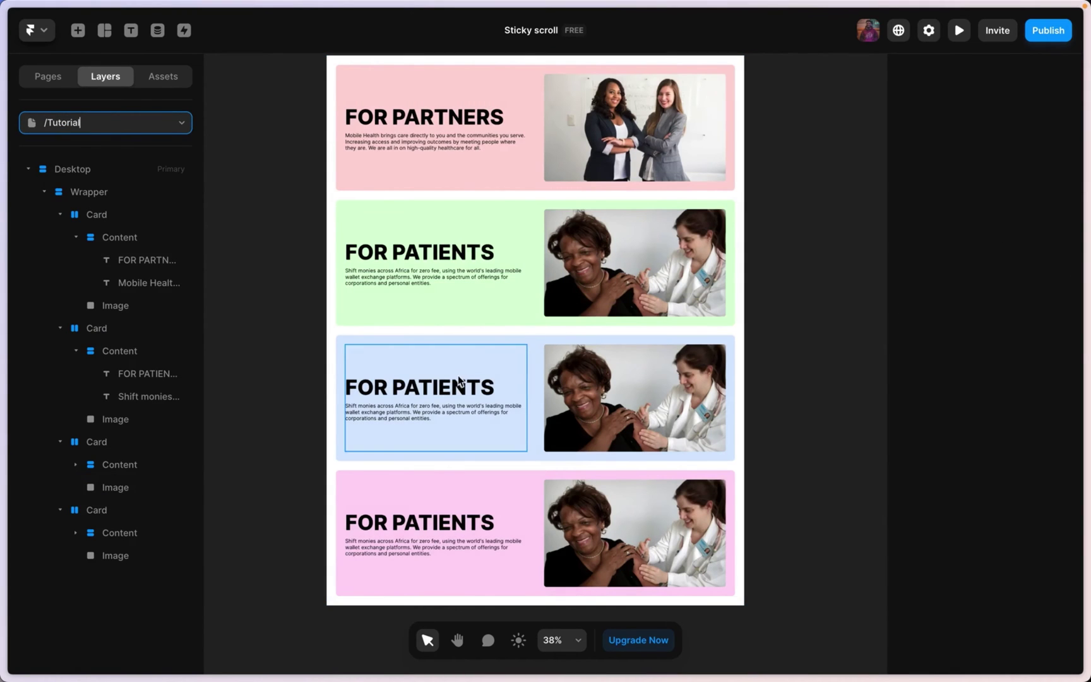
- Change the heading of the third, light blue card to FOR CLINICIANS
{"action": "left_click", "coordinate": [452, 384]}
{"action": "double_click", "coordinate": [397, 383]}
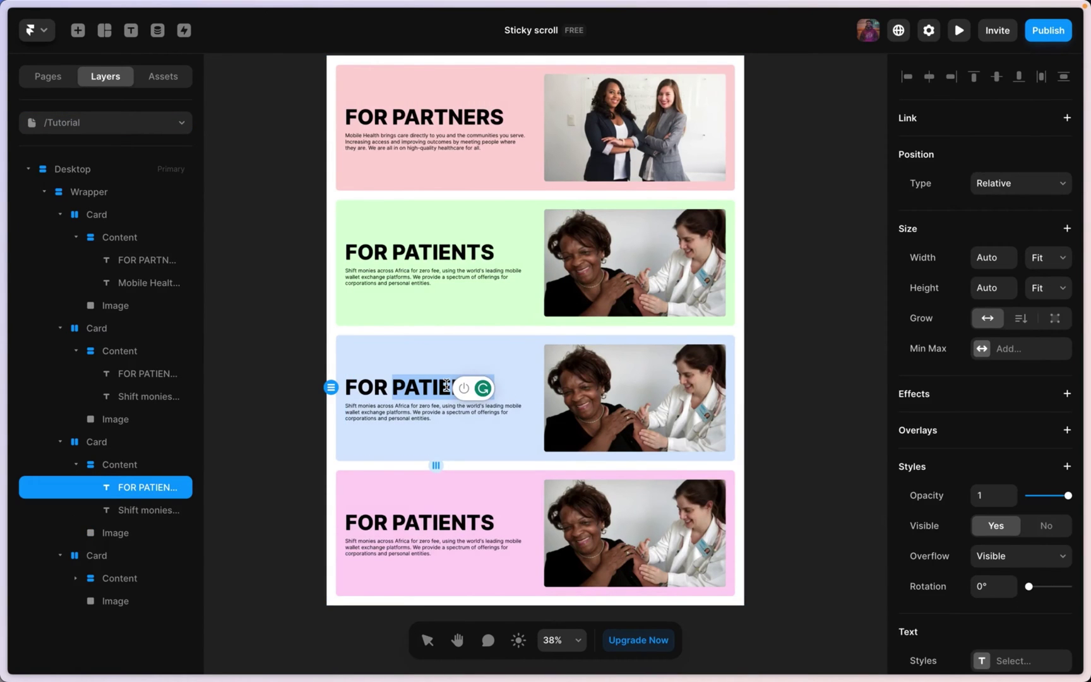
{"action": "type", "text": "Cli"}
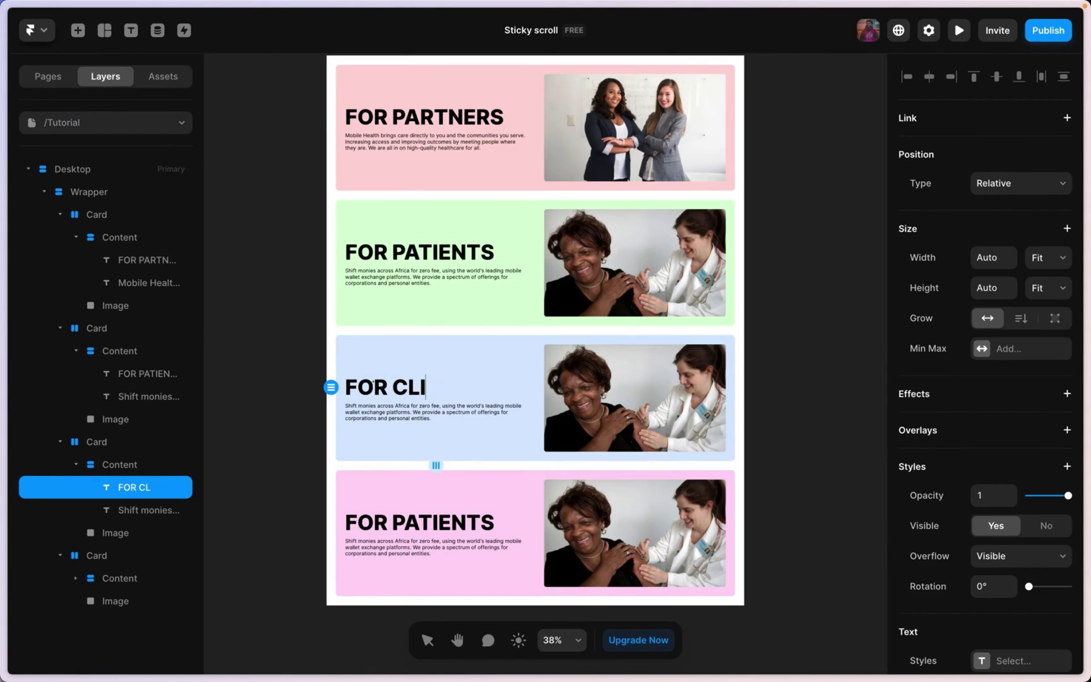
{"action": "type", "text": "NIN"}
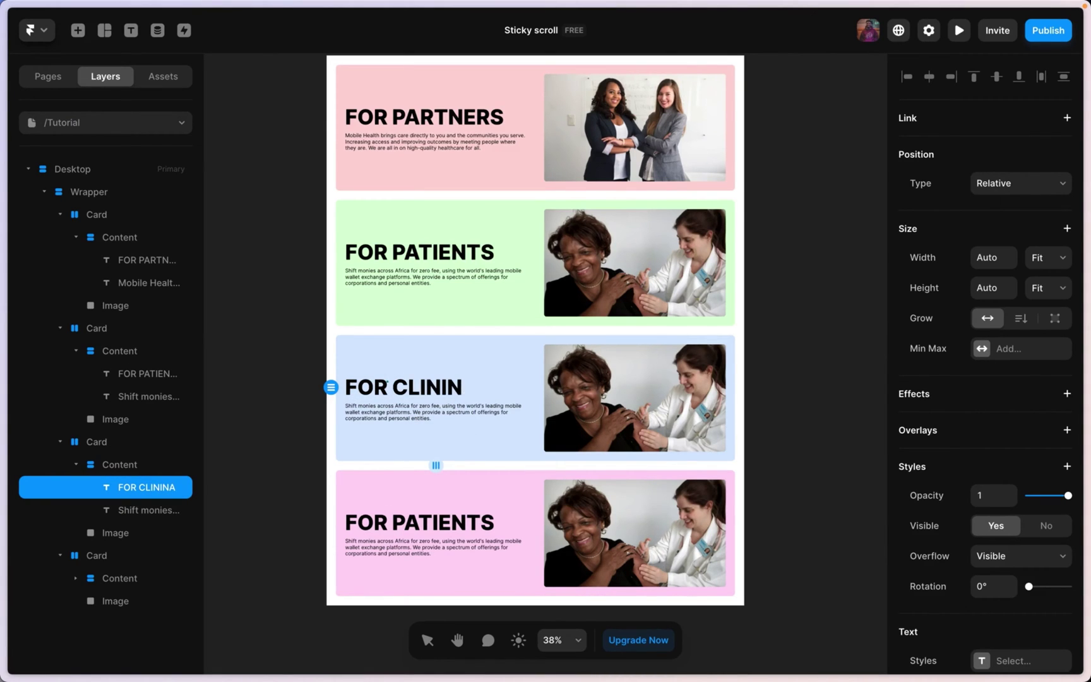
{"action": "type", "text": "AAN"}
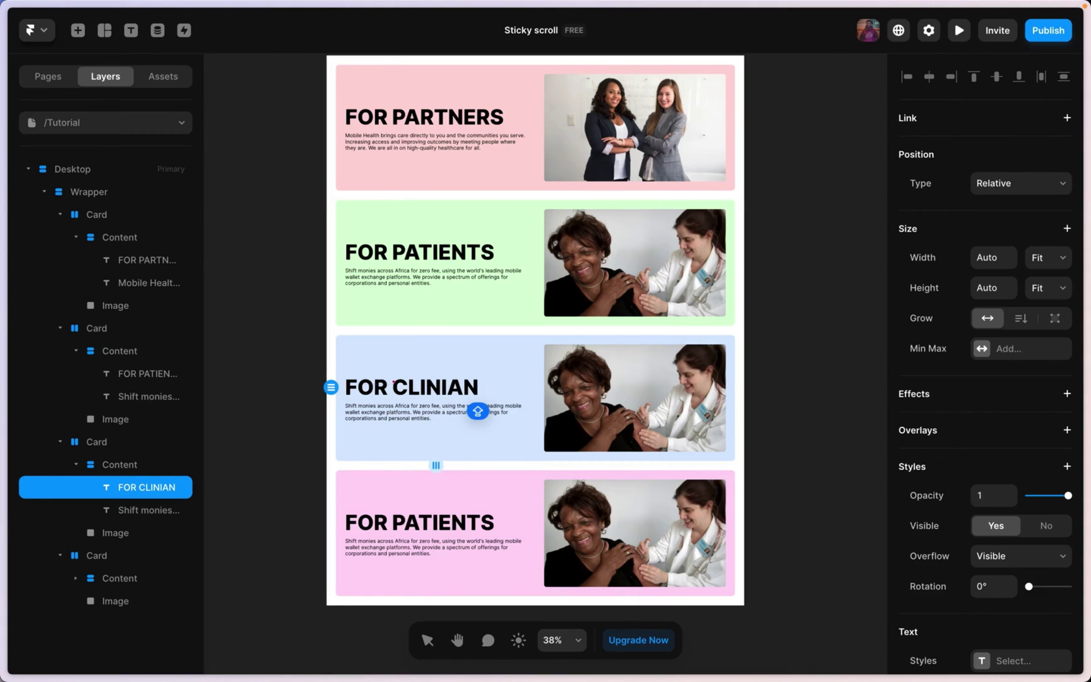
{"action": "key", "text": "BackSpace"}
{"action": "key", "text": "BackSpace"}
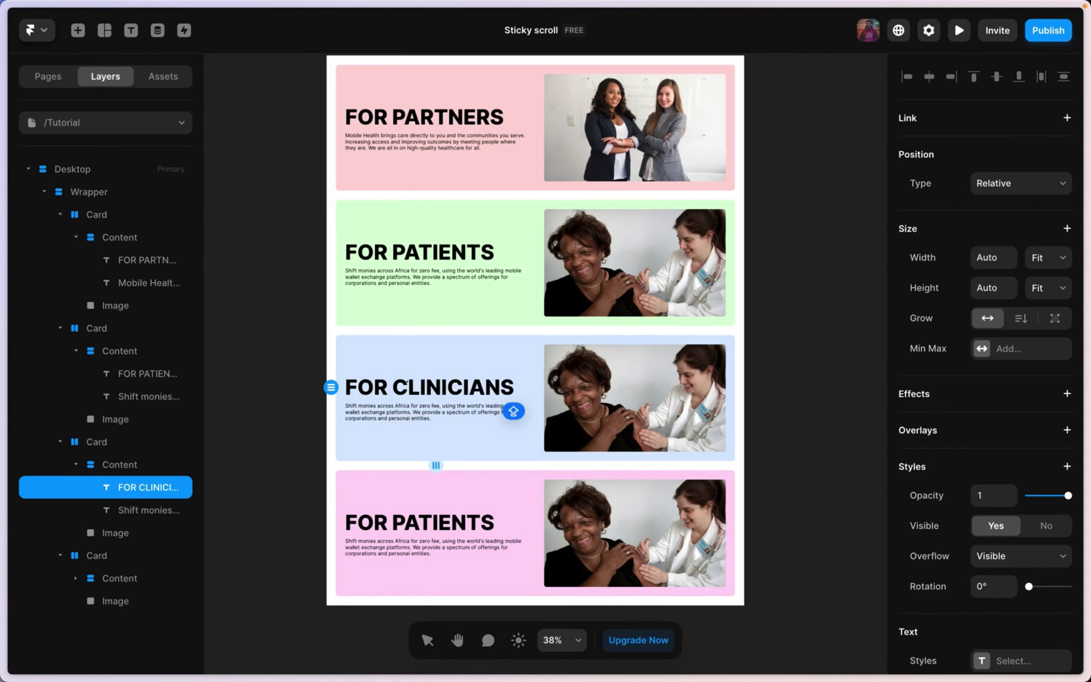
- Change the heading of the fourth, pink card to FOR AGENCIES
{"action": "scroll", "coordinate": [516, 429], "scroll_direction": "down", "scroll_amount": 2}
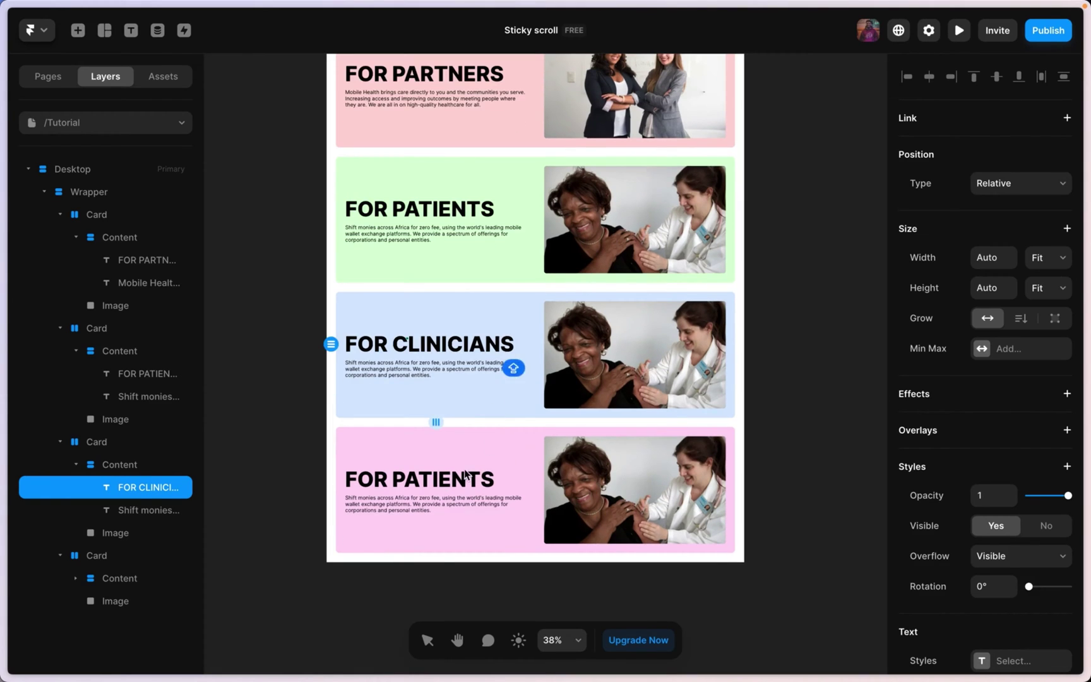
{"action": "double_click", "coordinate": [431, 480]}
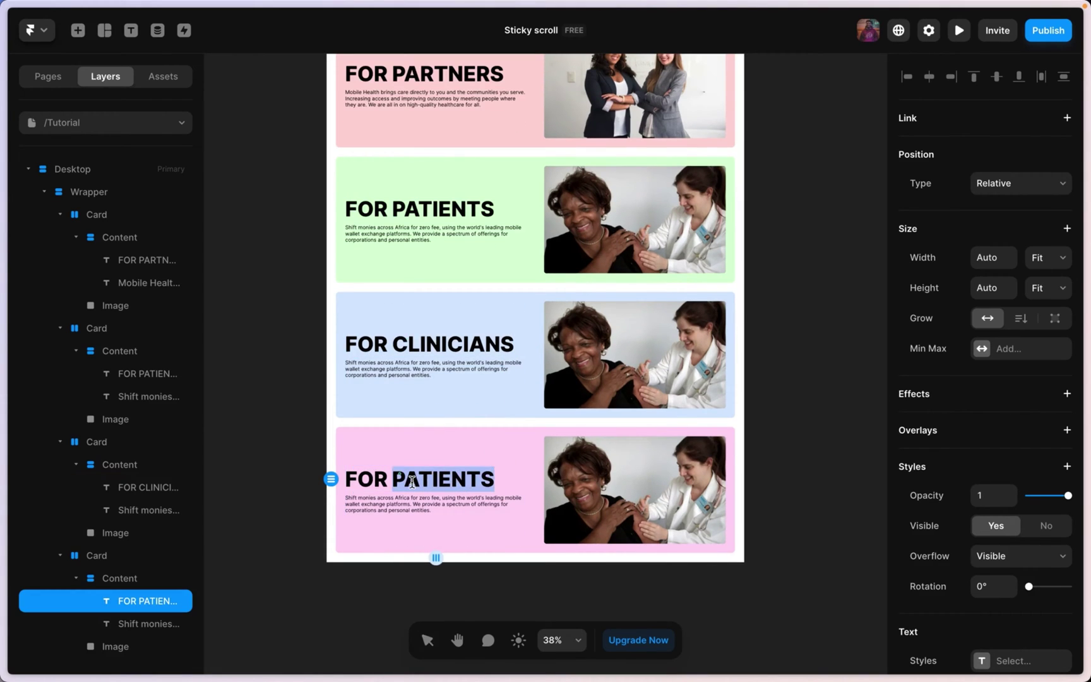
{"action": "type", "text": "AGENC"}
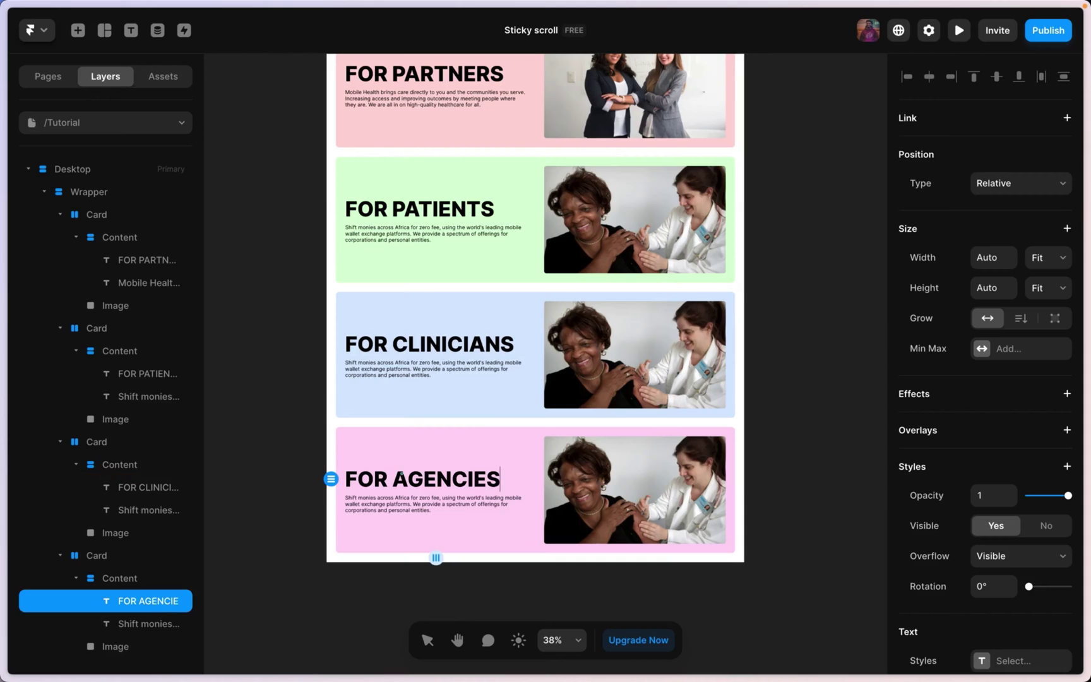
{"action": "left_click", "coordinate": [754, 357]}
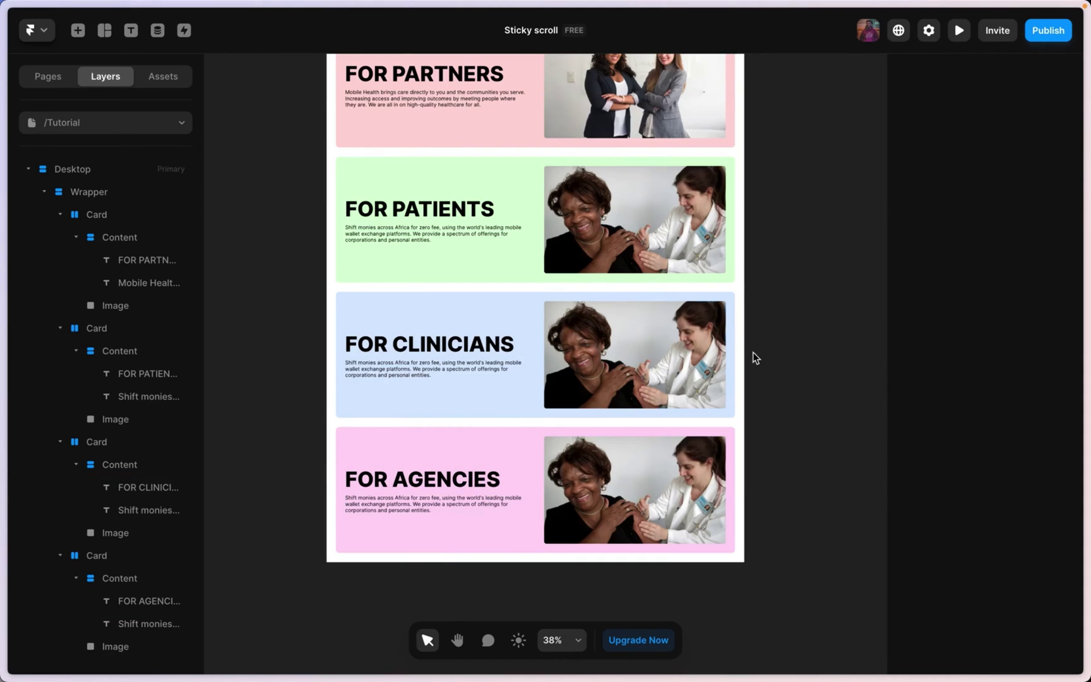
- Replace the FOR CLINICIANS card's photo with an Unsplash result for "Clinicians" showing a blue-gloved hand holding a syringe
{"action": "left_click", "coordinate": [707, 366]}
{"action": "scroll", "coordinate": [1044, 461], "scroll_direction": "down", "scroll_amount": 3}
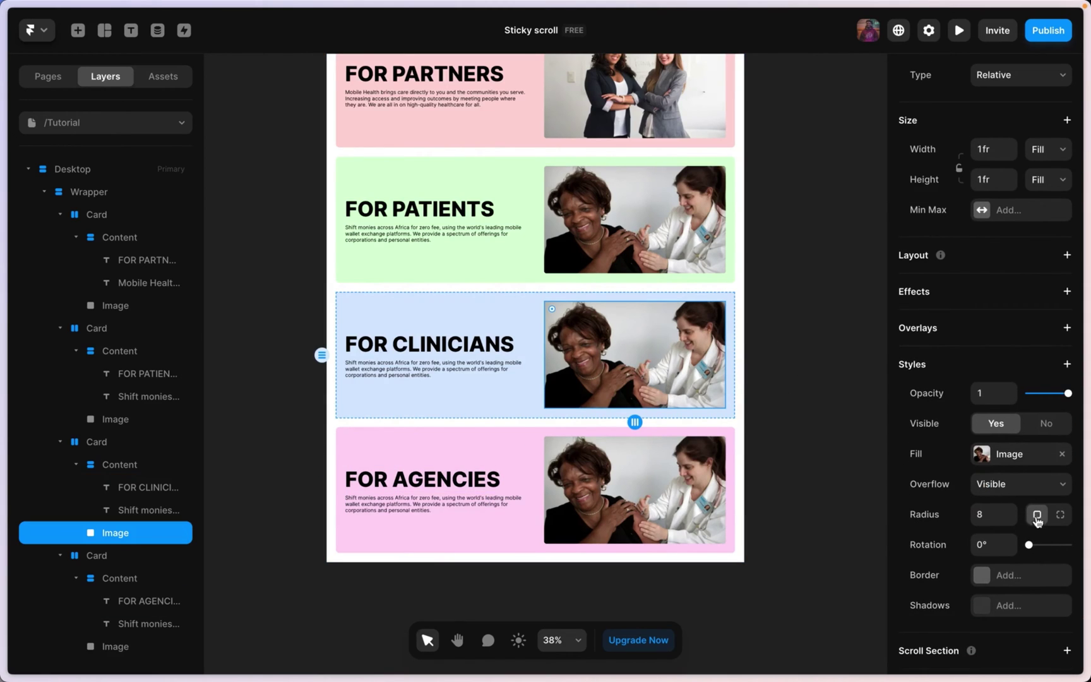
{"action": "left_click", "coordinate": [1007, 464]}
{"action": "left_click", "coordinate": [821, 639]}
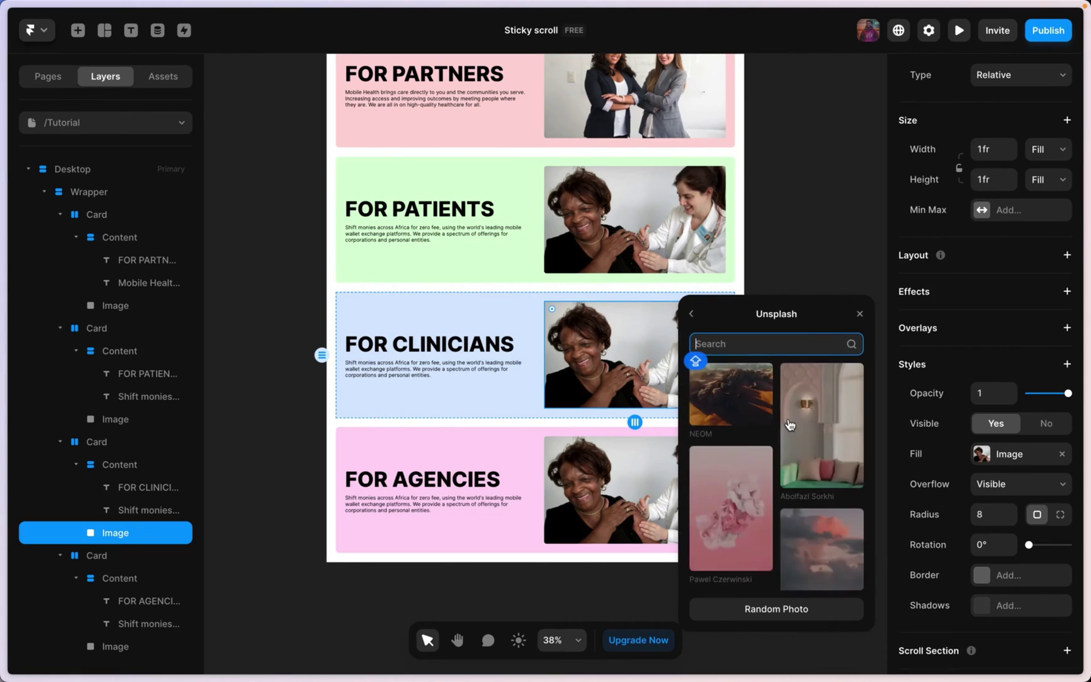
{"action": "type", "text": "Cl"}
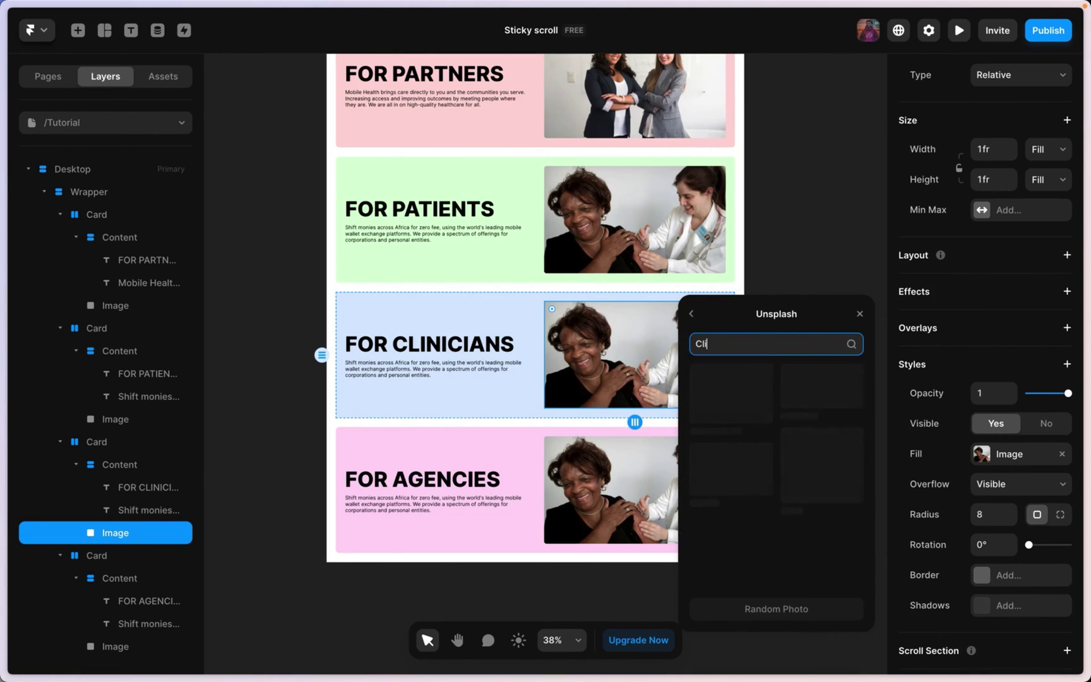
{"action": "type", "text": "inicians"}
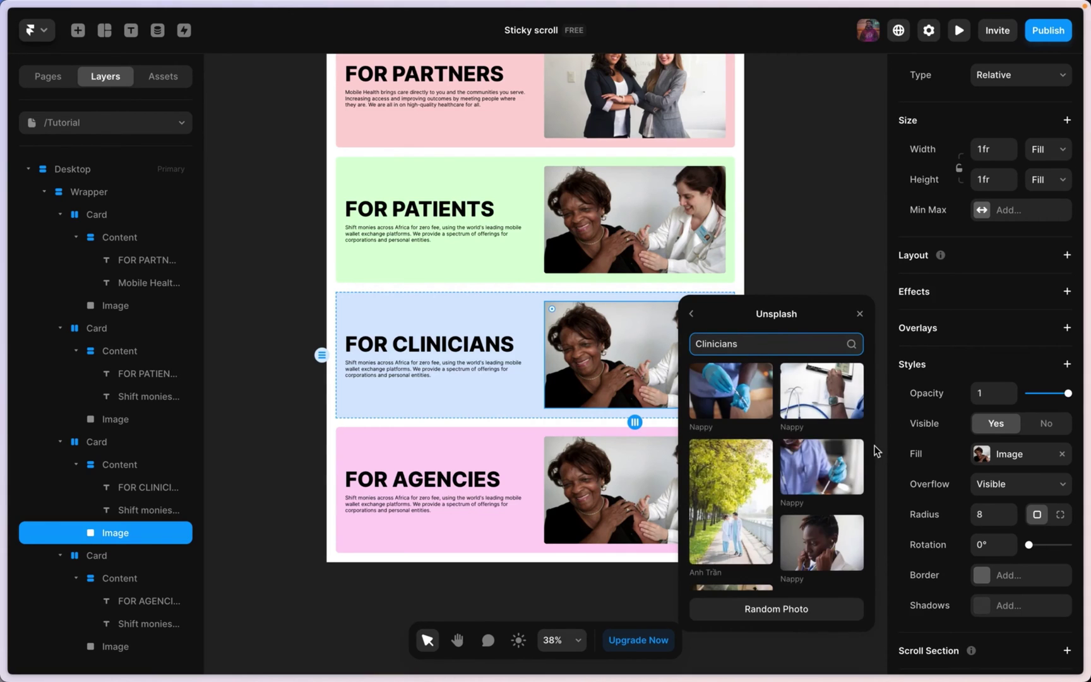
{"action": "left_click", "coordinate": [580, 346]}
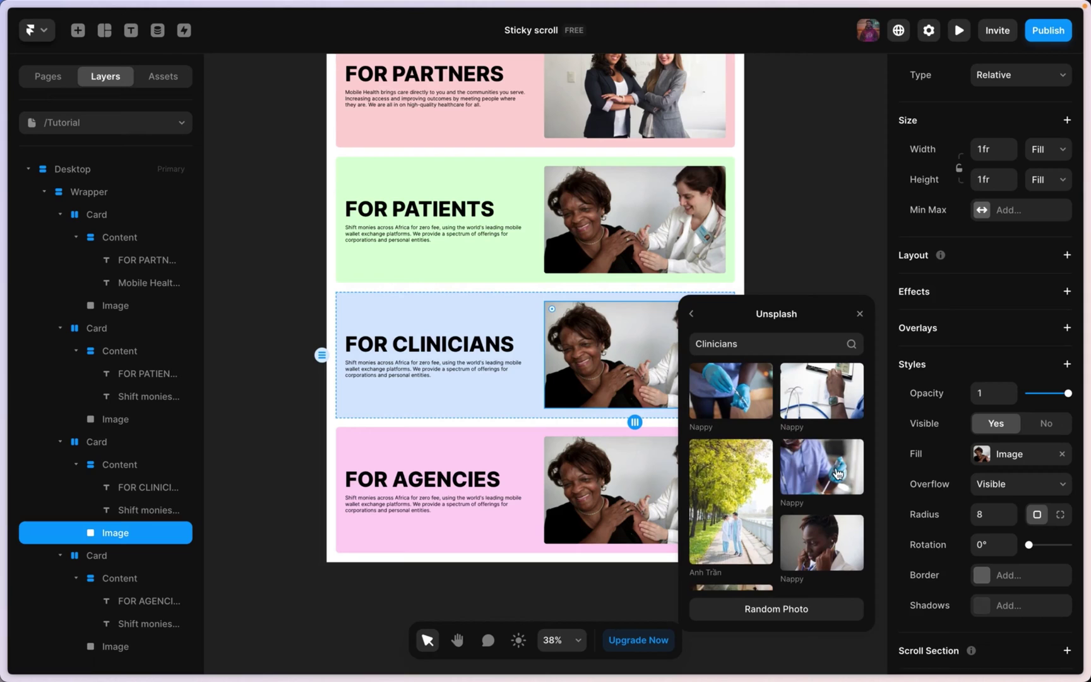
{"action": "scroll", "coordinate": [838, 474], "scroll_direction": "down", "scroll_amount": 1}
{"action": "left_click", "coordinate": [838, 470]}
- Replace the FOR AGENCIES card's photo with an Unsplash result for "startup" showing colleagues talking at an office desk
{"action": "scroll", "coordinate": [583, 412], "scroll_direction": "down", "scroll_amount": 3}
{"action": "scroll", "coordinate": [580, 422], "scroll_direction": "right", "scroll_amount": 3}
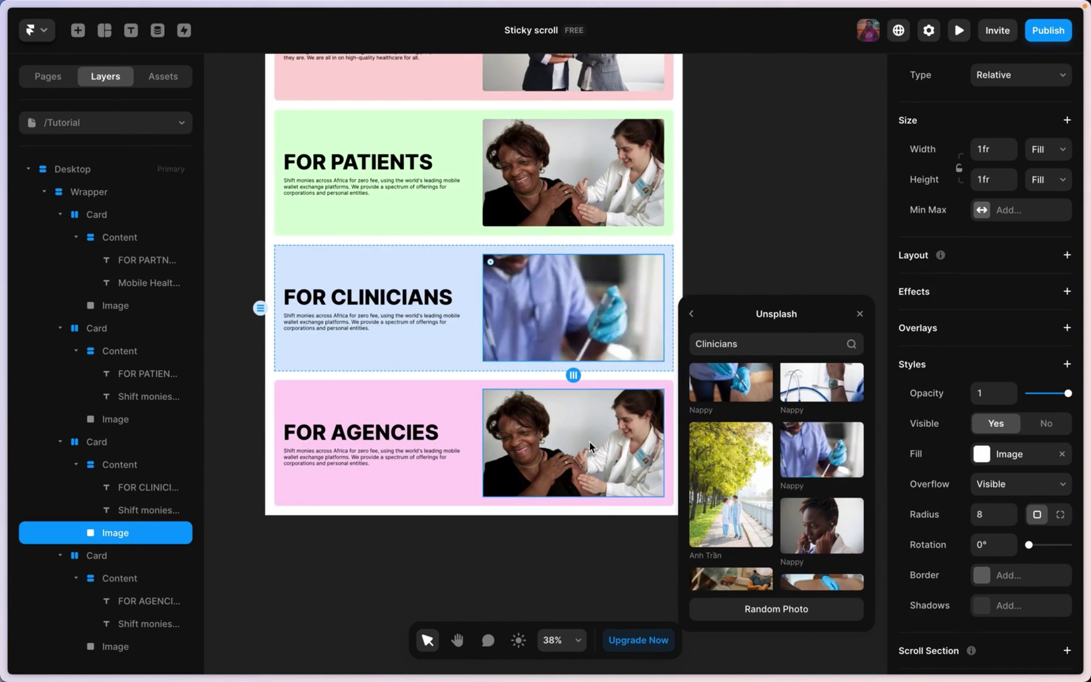
{"action": "left_click", "coordinate": [589, 441]}
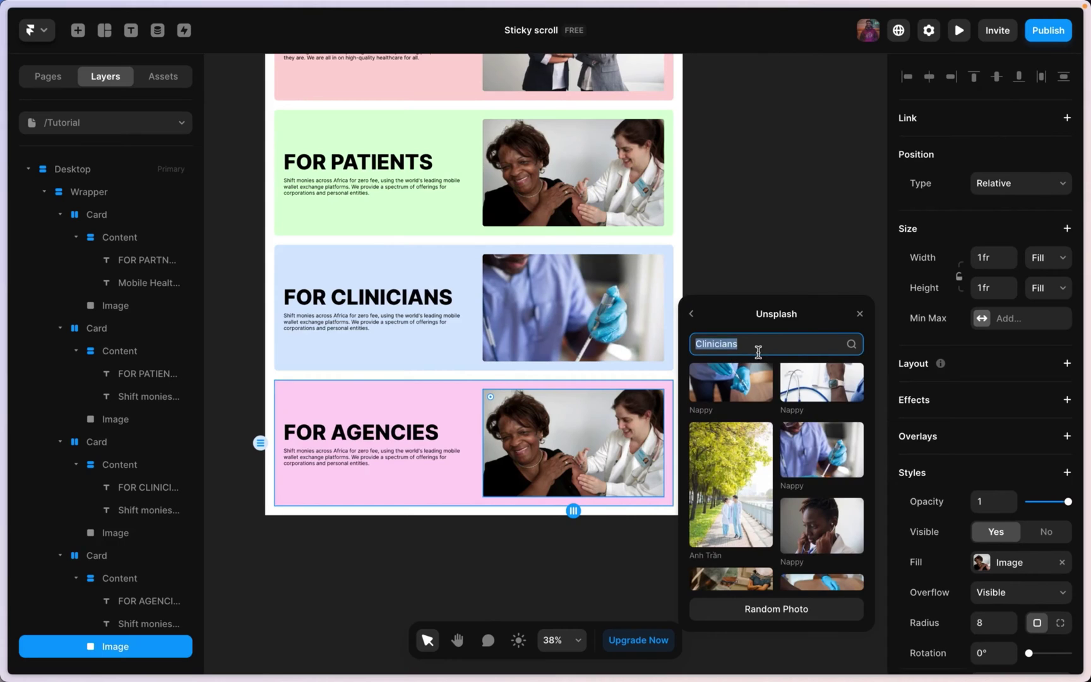
{"action": "type", "text": "startup"}
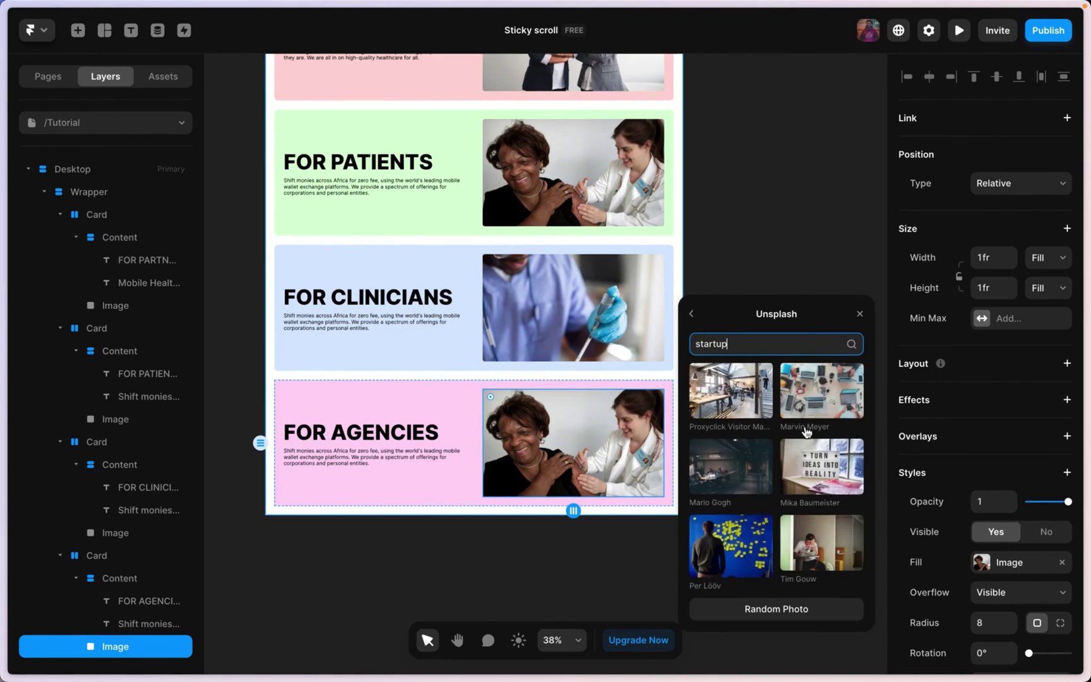
{"action": "scroll", "coordinate": [802, 462], "scroll_direction": "down", "scroll_amount": 2}
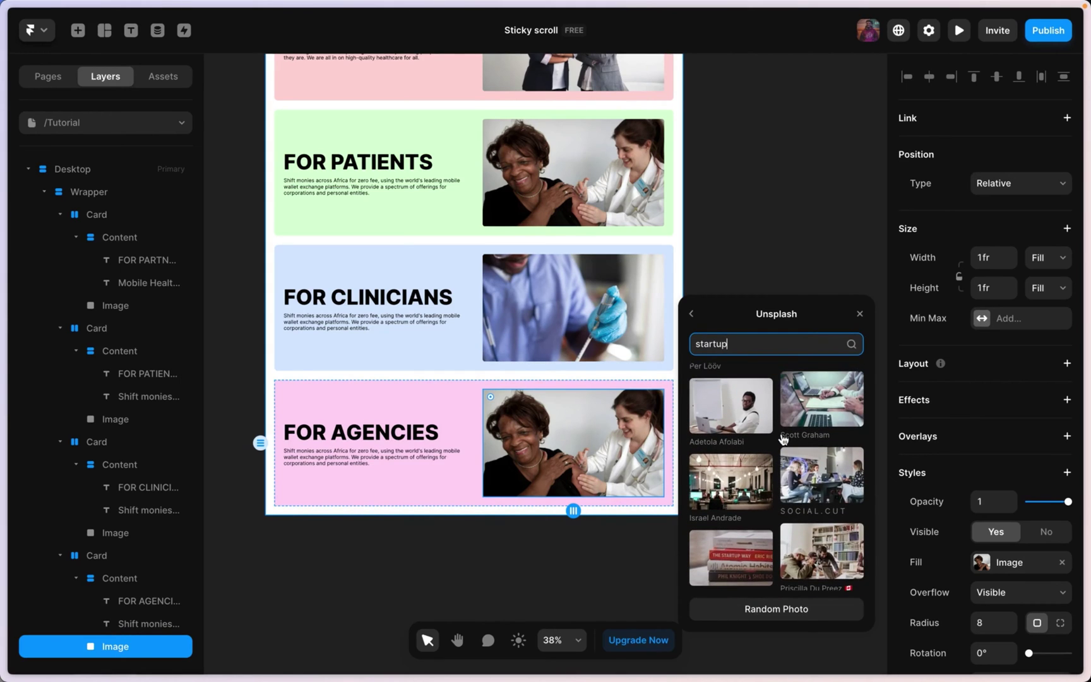
{"action": "scroll", "coordinate": [783, 439], "scroll_direction": "down", "scroll_amount": 1}
{"action": "scroll", "coordinate": [783, 438], "scroll_direction": "down", "scroll_amount": 5}
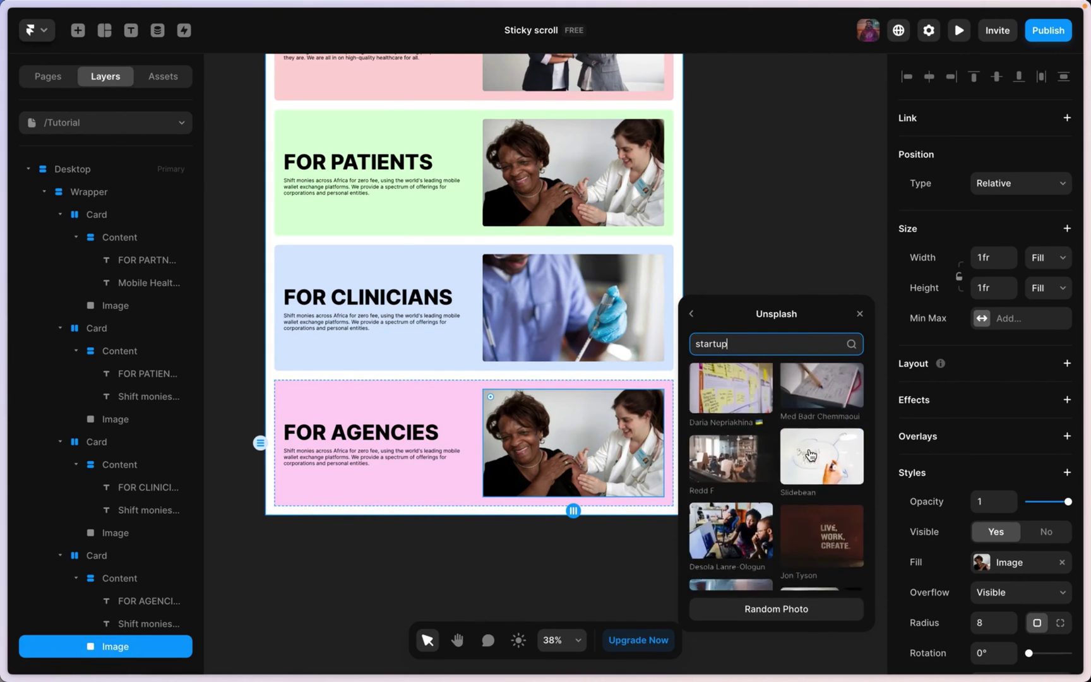
{"action": "scroll", "coordinate": [811, 455], "scroll_direction": "down", "scroll_amount": 5}
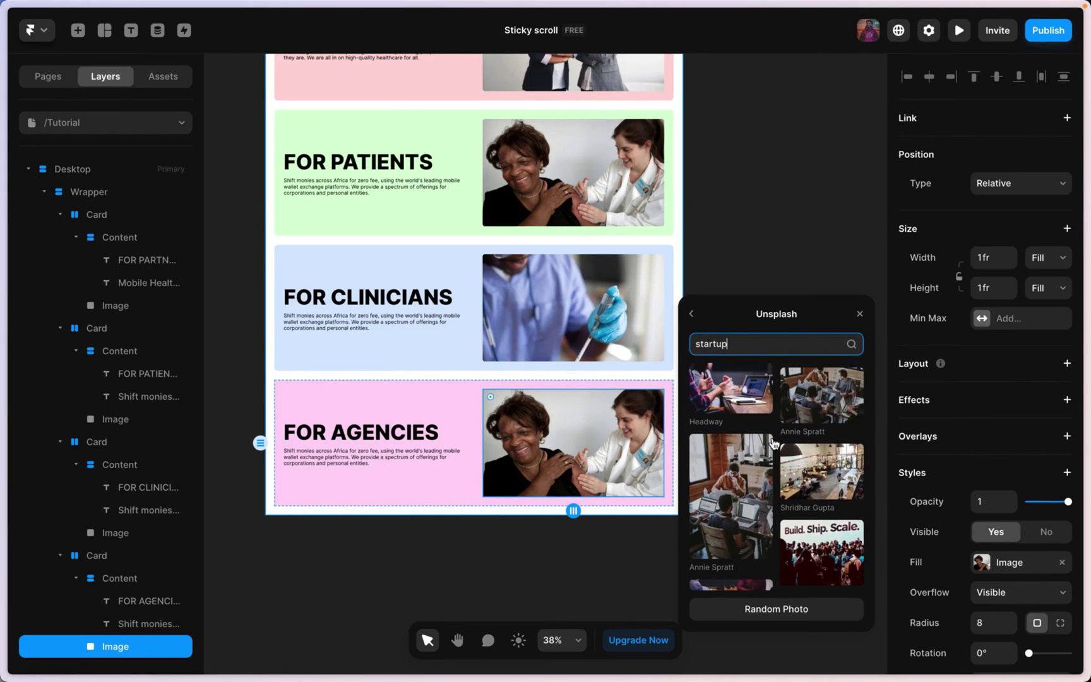
{"action": "scroll", "coordinate": [772, 443], "scroll_direction": "down", "scroll_amount": 10}
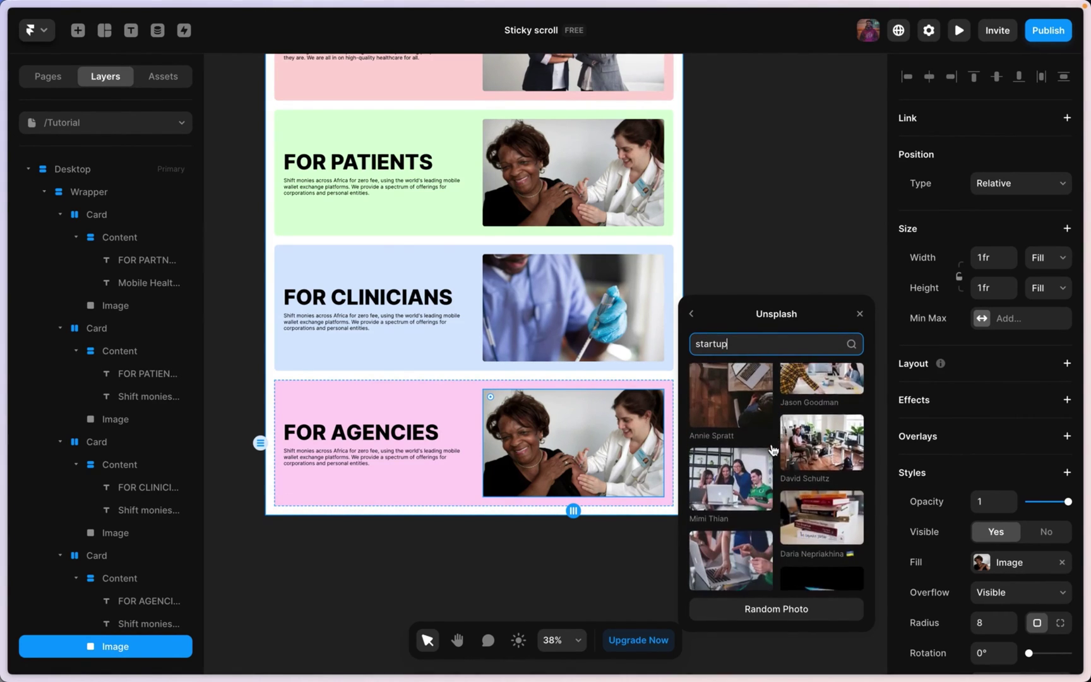
{"action": "scroll", "coordinate": [771, 444], "scroll_direction": "down", "scroll_amount": 3}
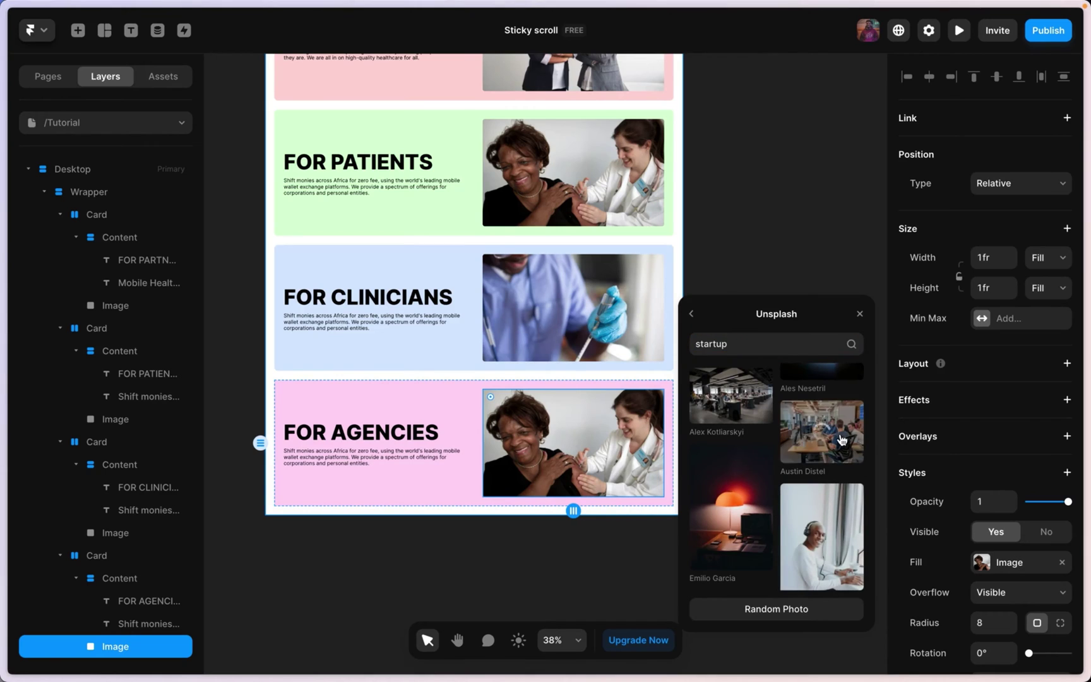
{"action": "left_click", "coordinate": [744, 127]}
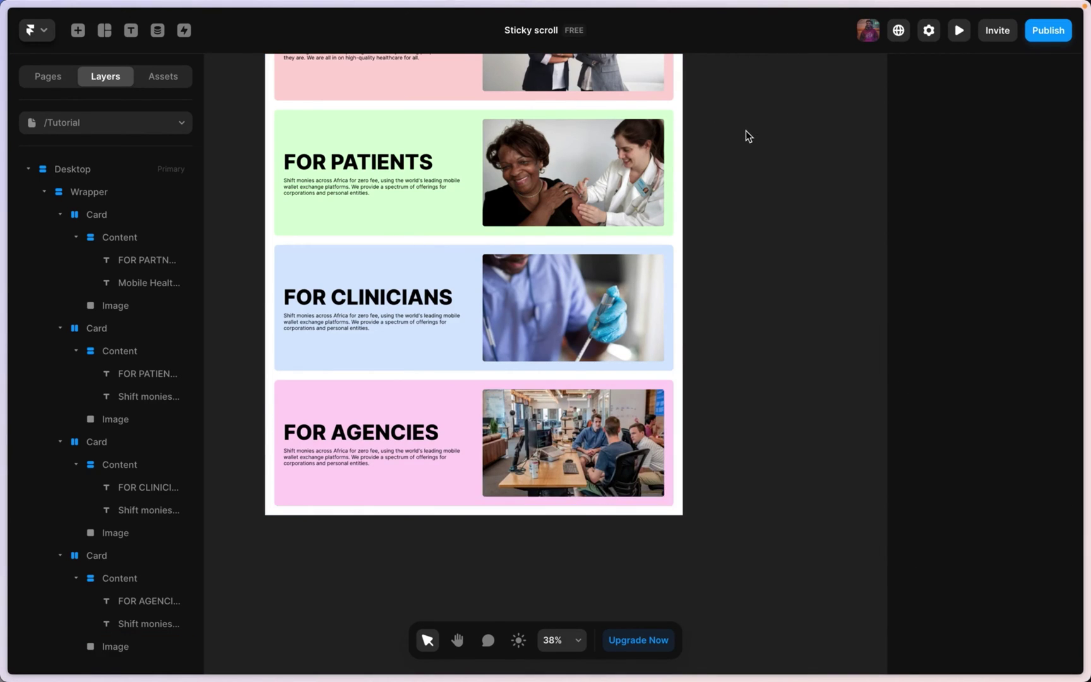
- Preview the page in fullscreen, check all four cards down to the last and back up, and leave the preview
{"action": "scroll", "coordinate": [782, 297], "scroll_direction": "up", "scroll_amount": 2}
{"action": "scroll", "coordinate": [780, 293], "scroll_direction": "up", "scroll_amount": 2}
{"action": "scroll", "coordinate": [721, 281], "scroll_direction": "down", "scroll_amount": 2}
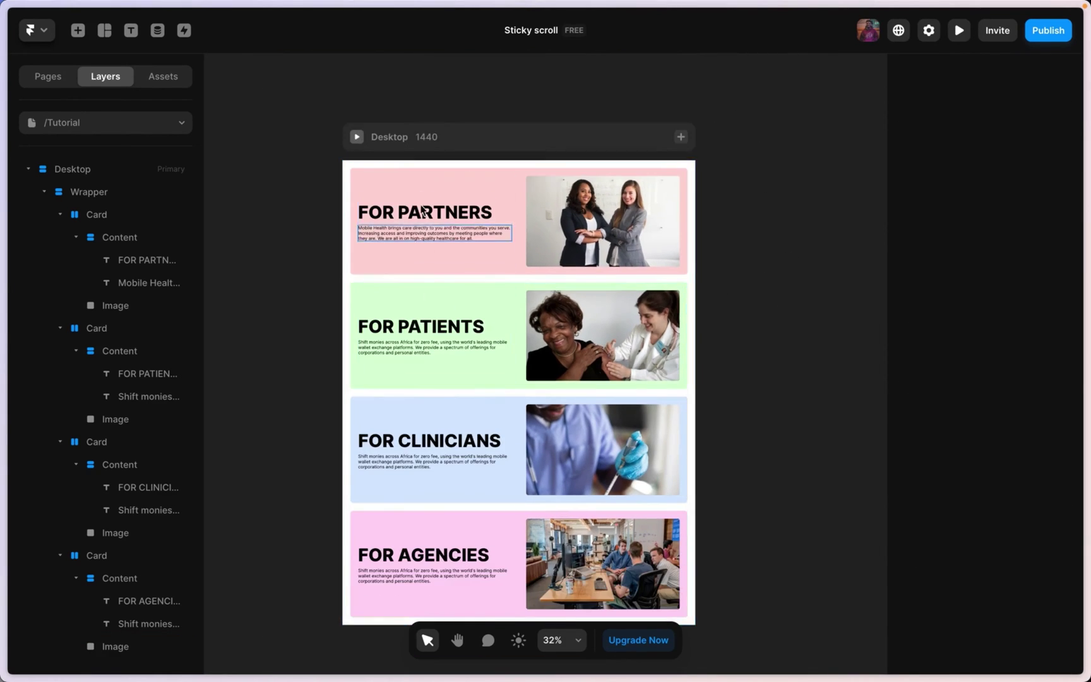
{"action": "scroll", "coordinate": [470, 483], "scroll_direction": "down", "scroll_amount": 3}
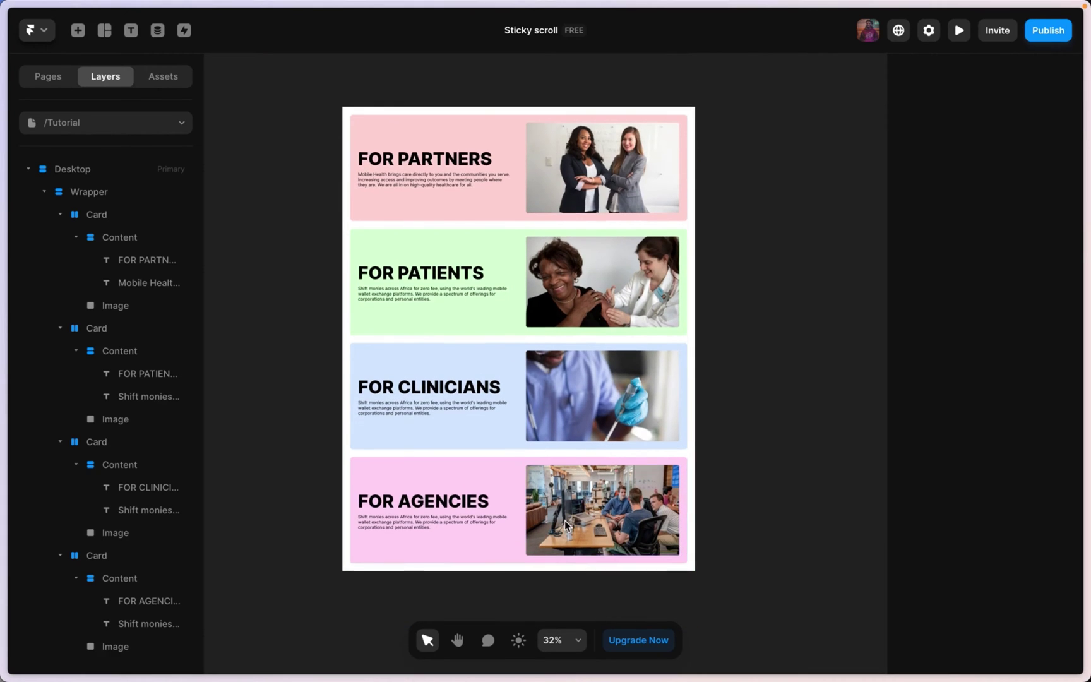
{"action": "scroll", "coordinate": [556, 326], "scroll_direction": "up", "scroll_amount": 2}
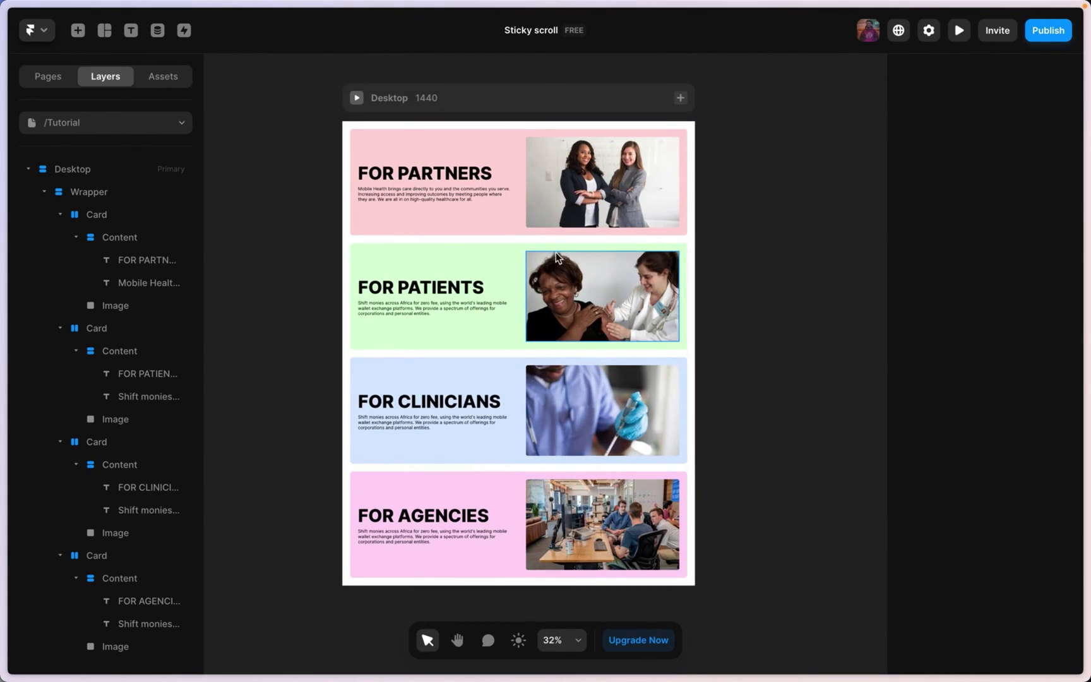
{"action": "key", "text": "super+p"}
{"action": "left_click", "coordinate": [170, 37]}
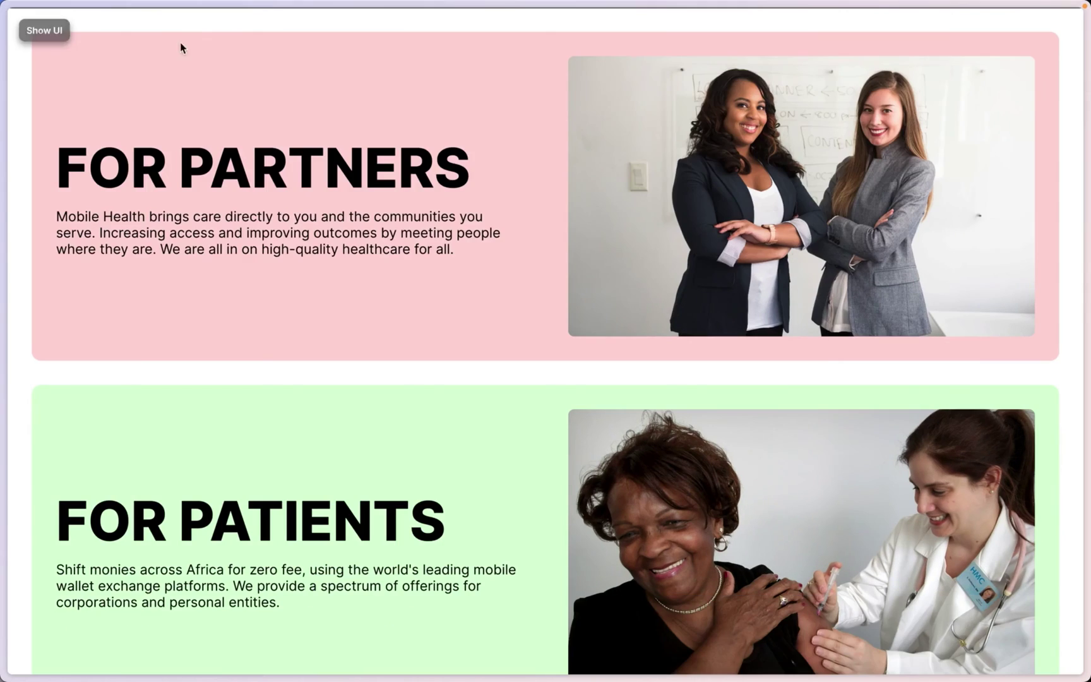
{"action": "scroll", "coordinate": [598, 294], "scroll_direction": "down", "scroll_amount": 12}
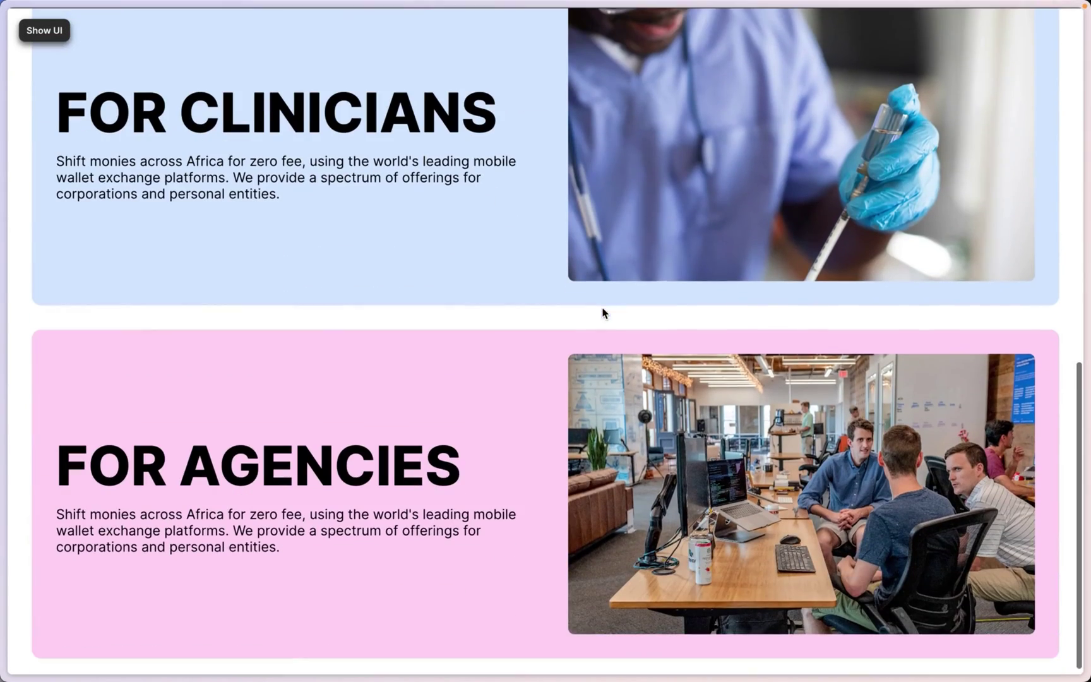
{"action": "scroll", "coordinate": [612, 271], "scroll_direction": "up", "scroll_amount": 12}
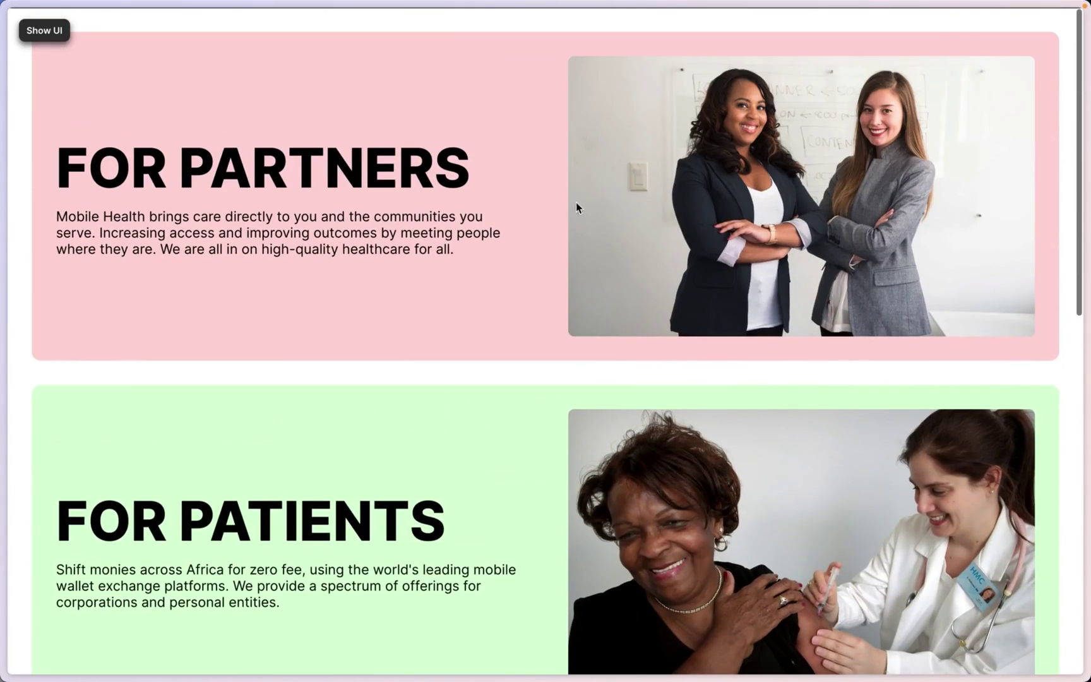
{"action": "left_click", "coordinate": [37, 30]}
{"action": "left_click", "coordinate": [30, 31]}
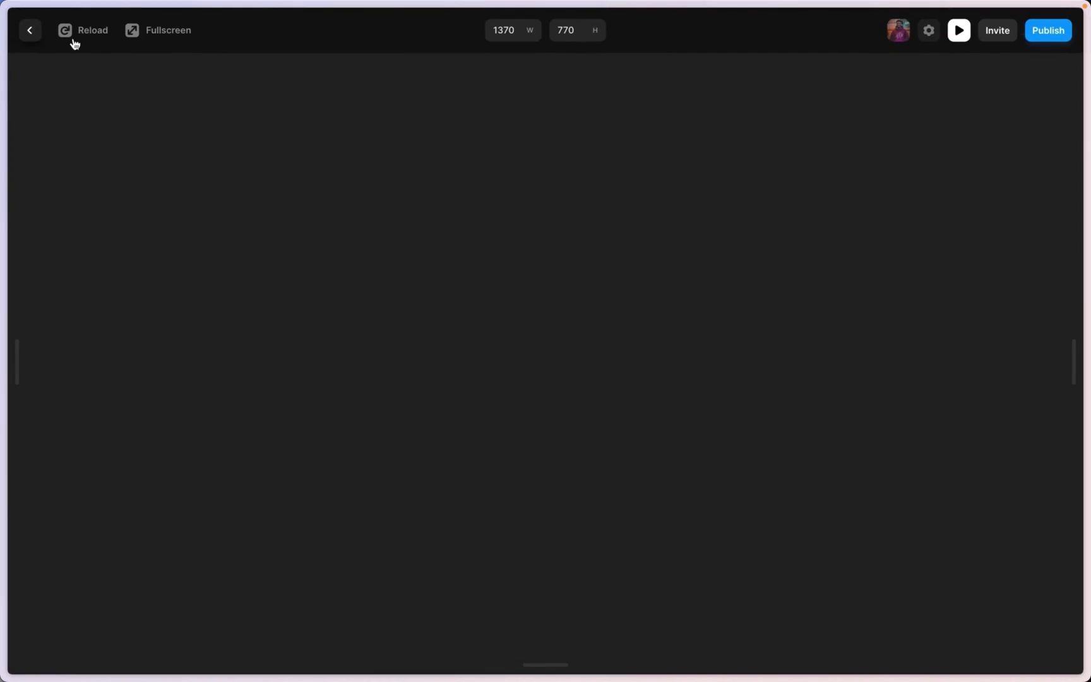
- Align the contents of all four cards to the top by setting their stack alignment together
{"action": "left_click", "coordinate": [514, 146]}
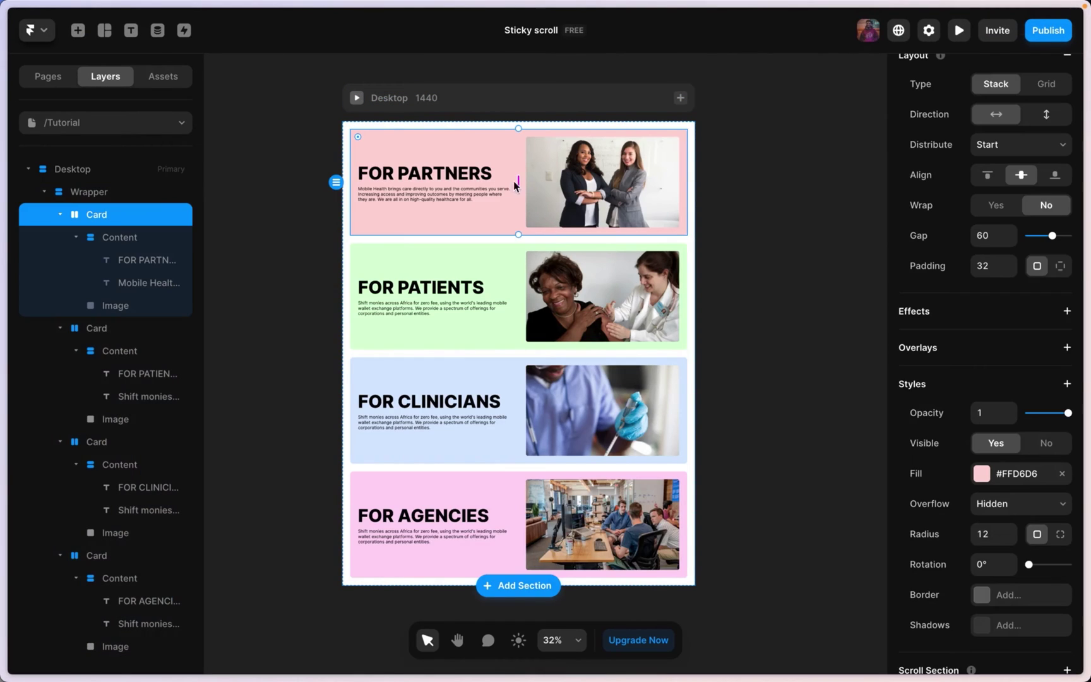
{"action": "left_click", "coordinate": [519, 275], "text": "shift"}
{"action": "left_click", "coordinate": [508, 371], "text": "shift"}
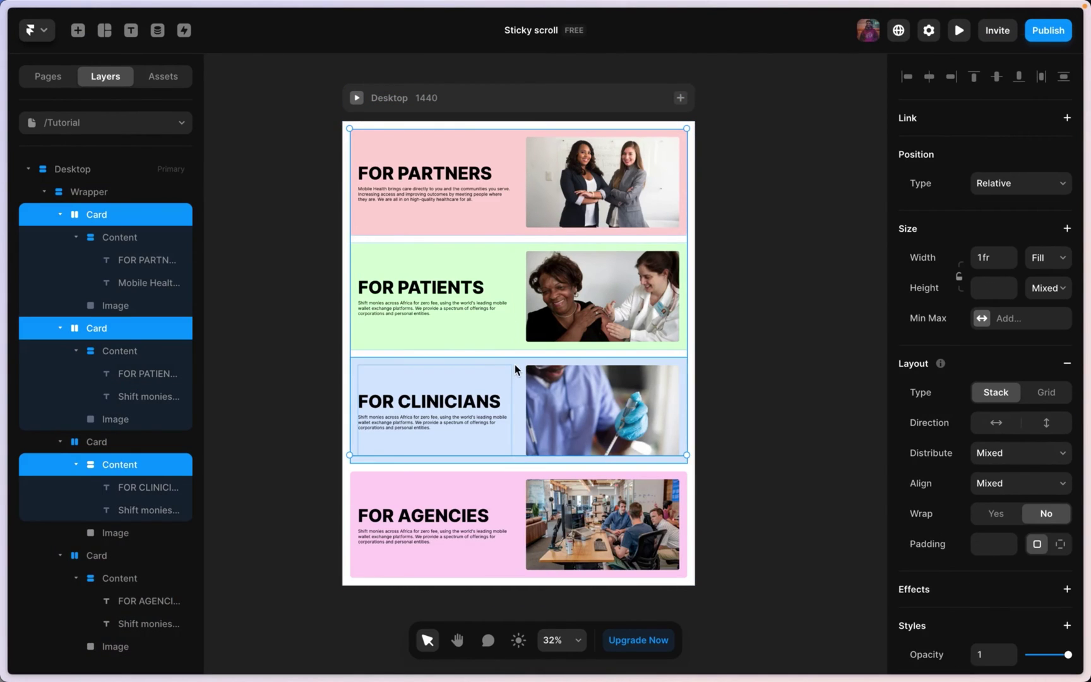
{"action": "left_click", "coordinate": [517, 366]}
{"action": "left_click", "coordinate": [519, 327], "text": "shift"}
{"action": "left_click", "coordinate": [518, 210], "text": "shift"}
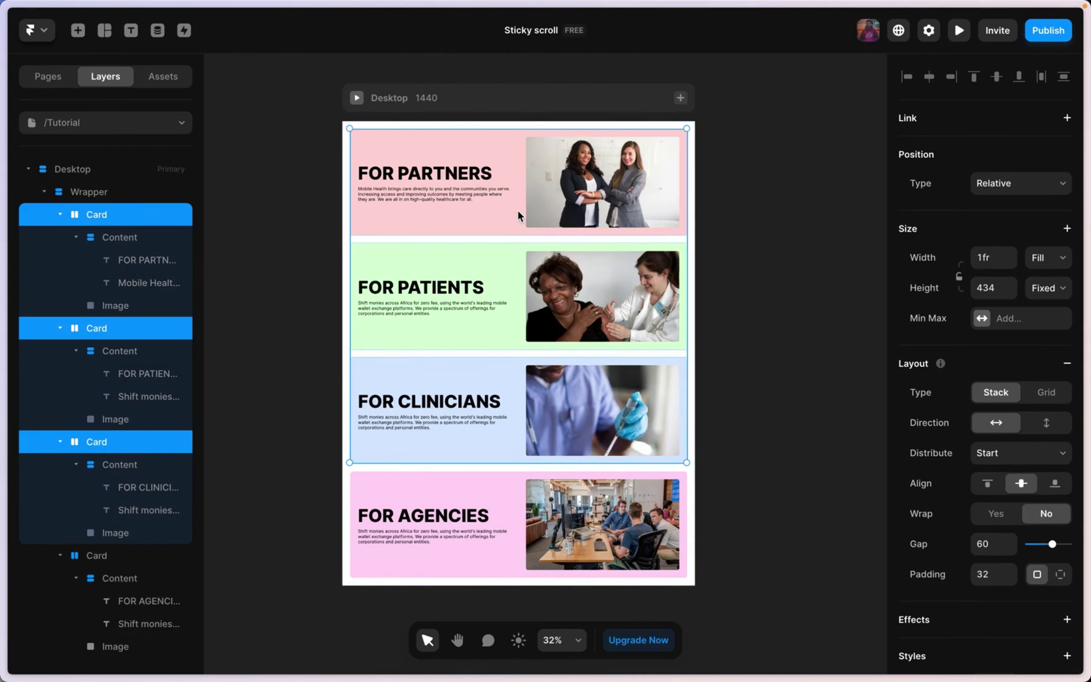
{"action": "left_click", "coordinate": [518, 486], "text": "shift"}
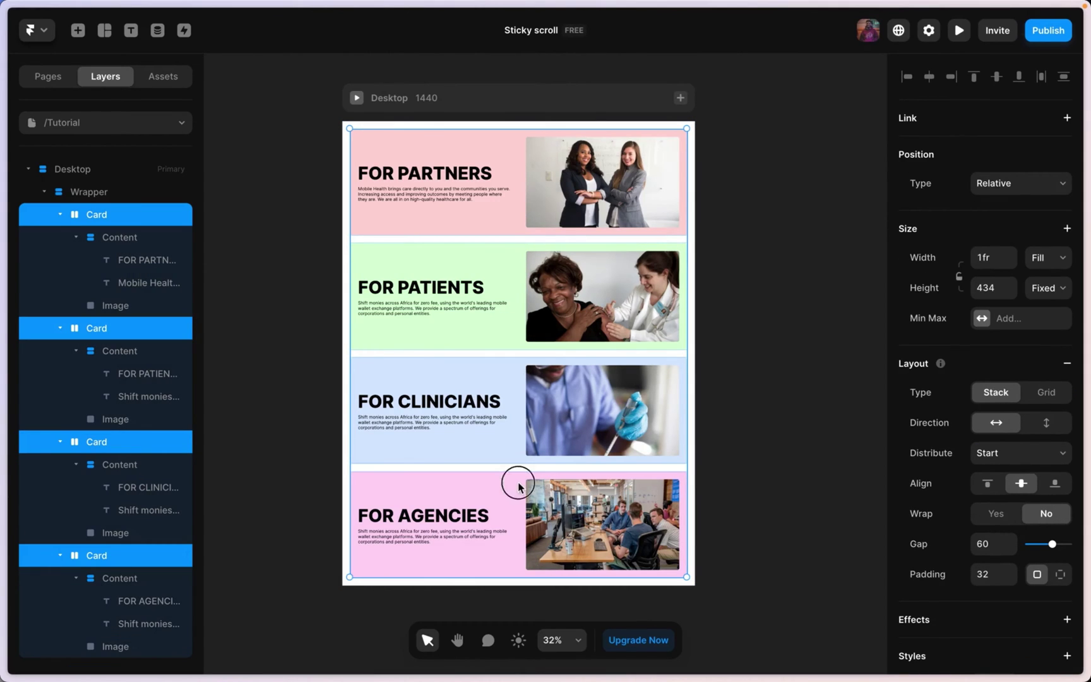
{"action": "left_click", "coordinate": [989, 484]}
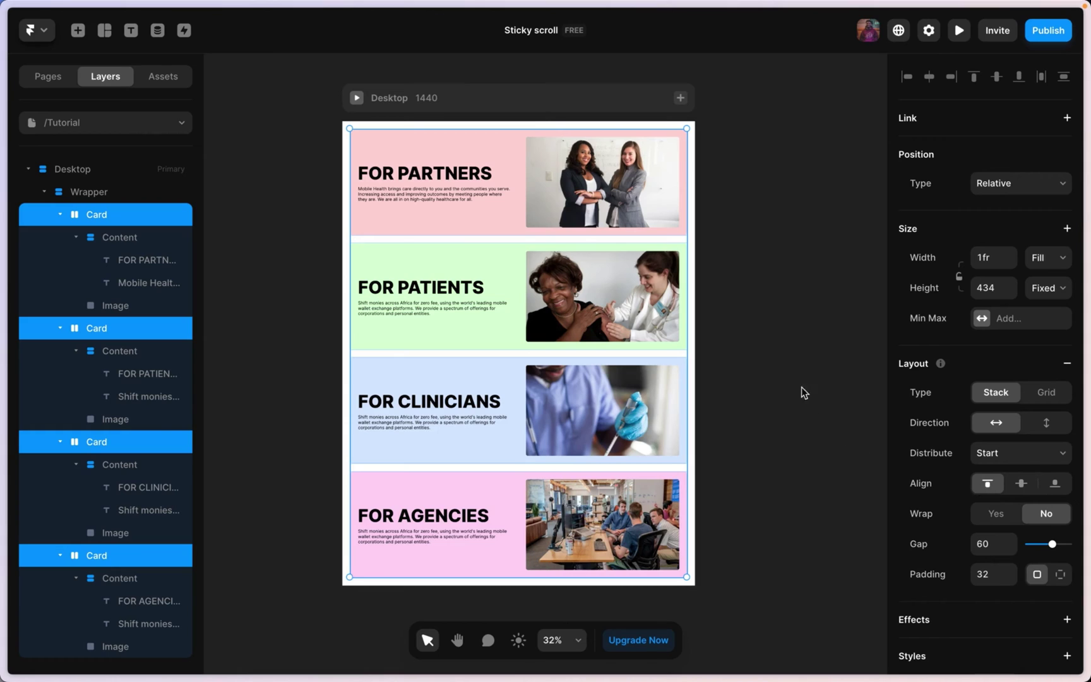
{"action": "left_click", "coordinate": [812, 363]}
- Set Distribute to Start on the Content stacks of all four cards so their text sits at the top
{"action": "scroll", "coordinate": [477, 296], "scroll_direction": "up", "scroll_amount": 2}
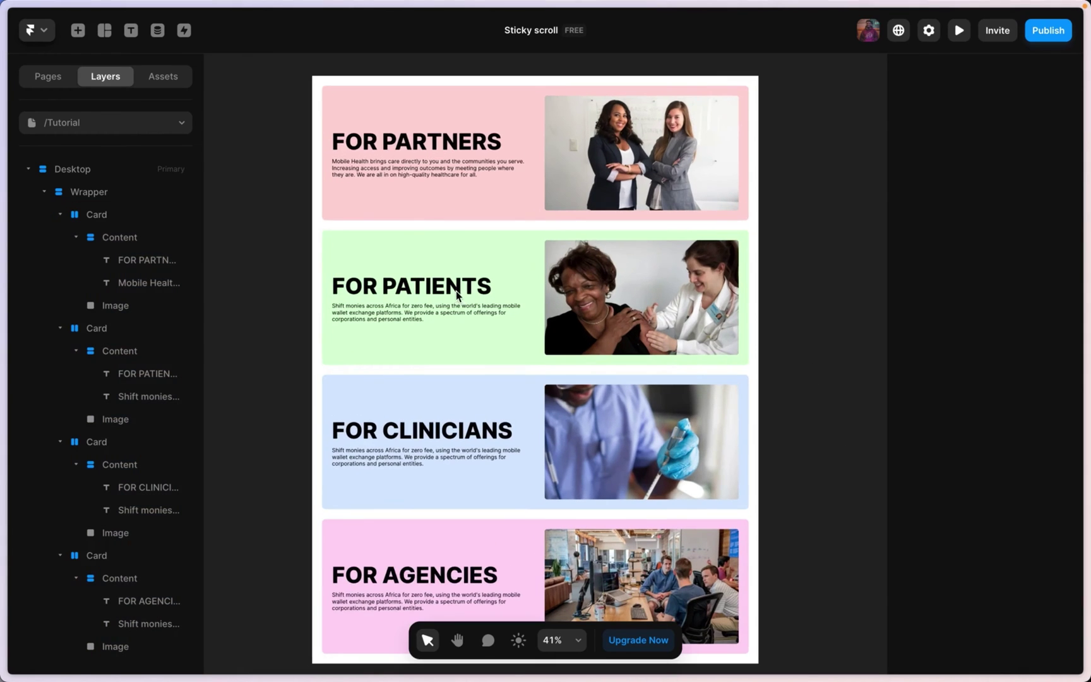
{"action": "left_click", "coordinate": [510, 272]}
{"action": "left_click", "coordinate": [516, 195], "text": "shift"}
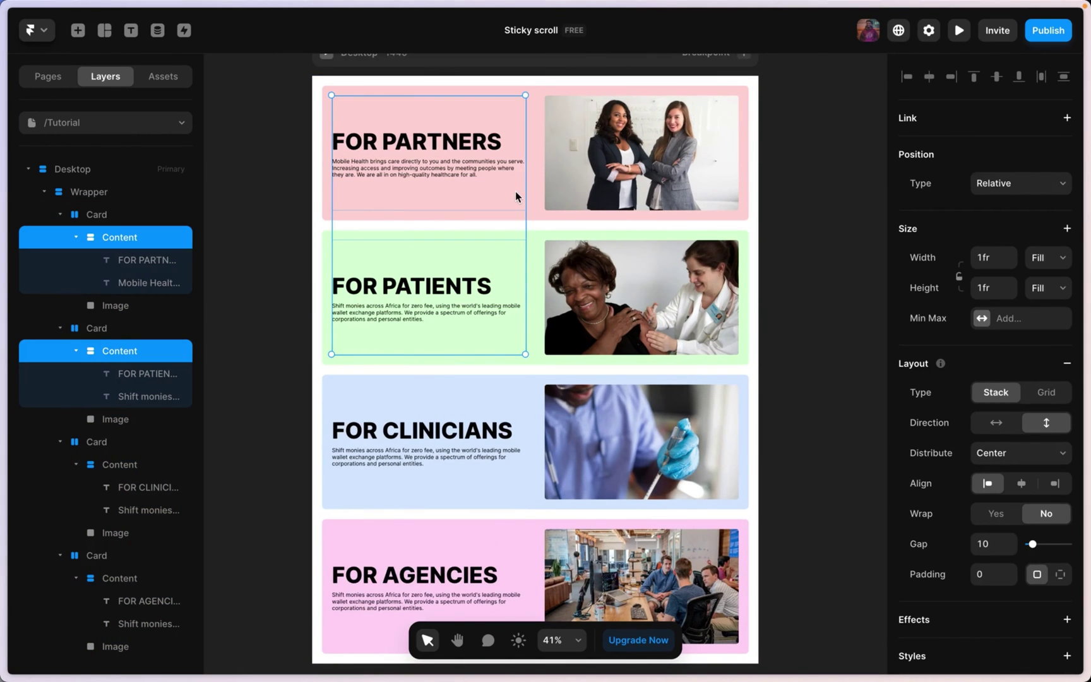
{"action": "left_click", "coordinate": [517, 407], "text": "shift"}
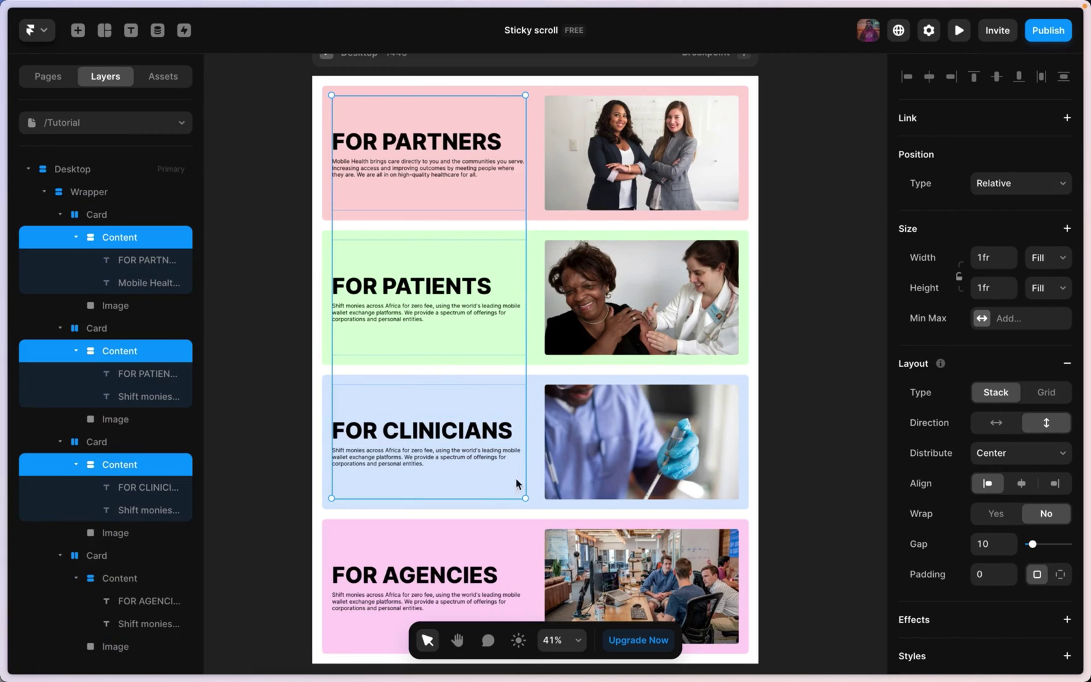
{"action": "scroll", "coordinate": [515, 486], "scroll_direction": "down", "scroll_amount": 2}
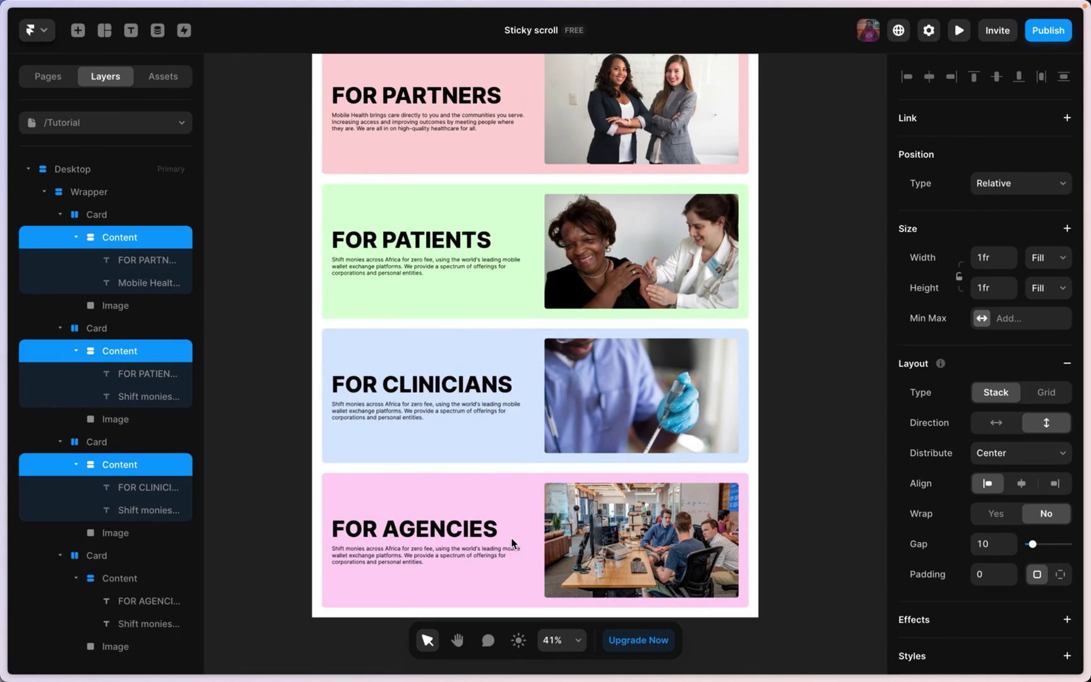
{"action": "left_click", "coordinate": [987, 454]}
{"action": "left_click", "coordinate": [990, 437]}
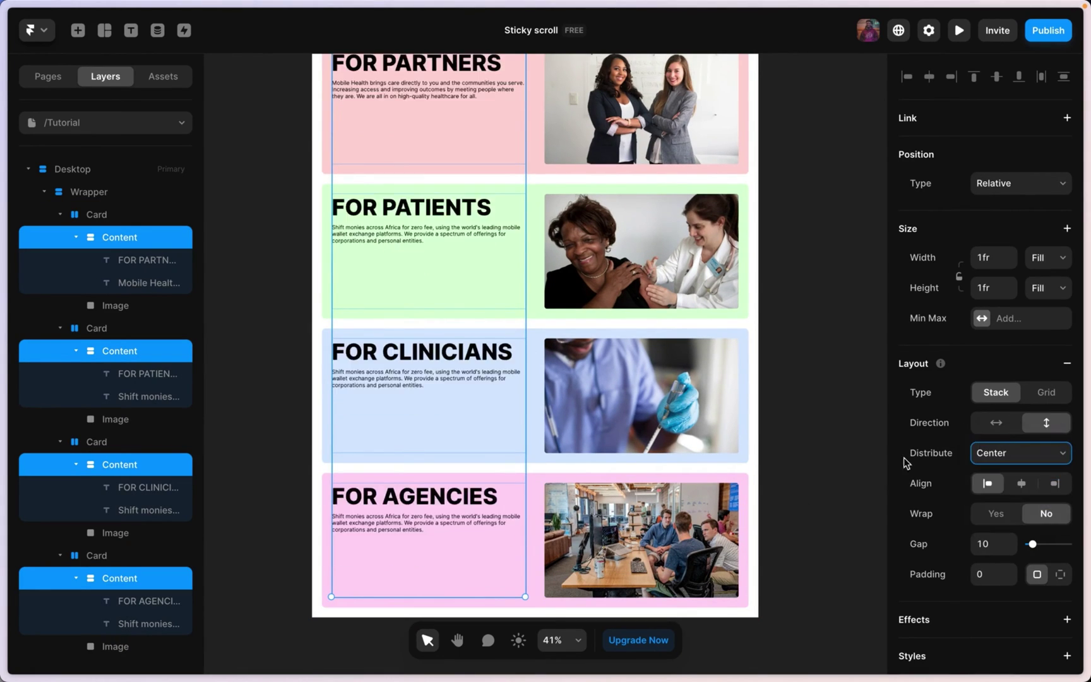
{"action": "scroll", "coordinate": [799, 277], "scroll_direction": "up", "scroll_amount": 2}
{"action": "left_click", "coordinate": [799, 277]}
{"action": "scroll", "coordinate": [548, 260], "scroll_direction": "up", "scroll_amount": 2}
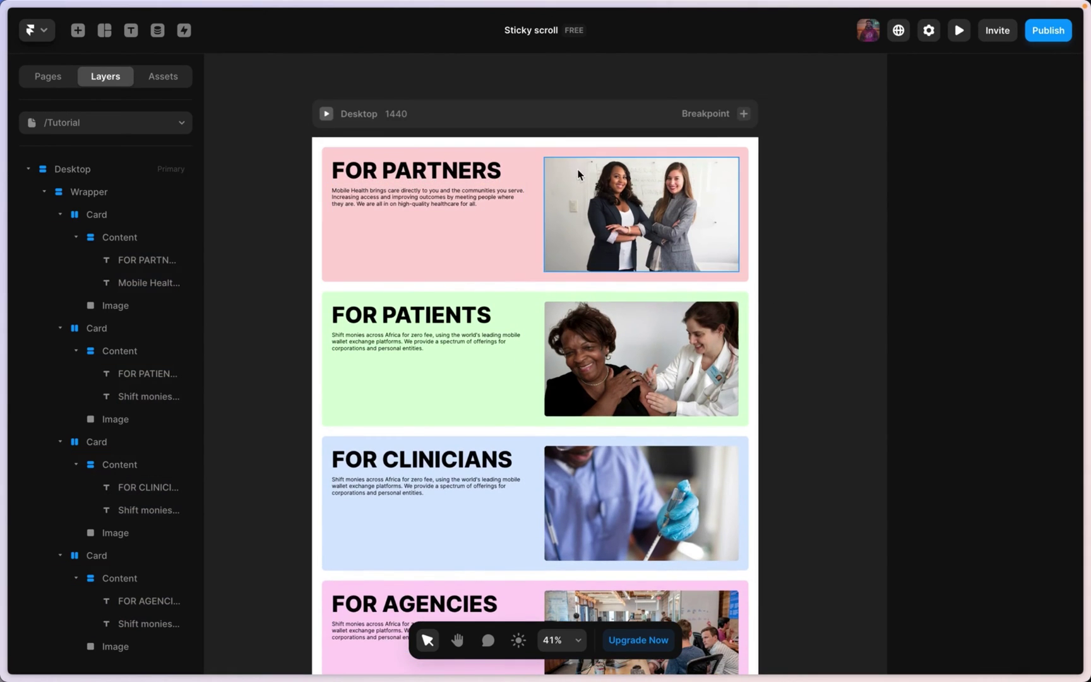
- Change the FOR PARTNERS card's position type to Sticky and dismiss the sticky positioning tip
{"action": "scroll", "coordinate": [593, 165], "scroll_direction": "down", "scroll_amount": 5}
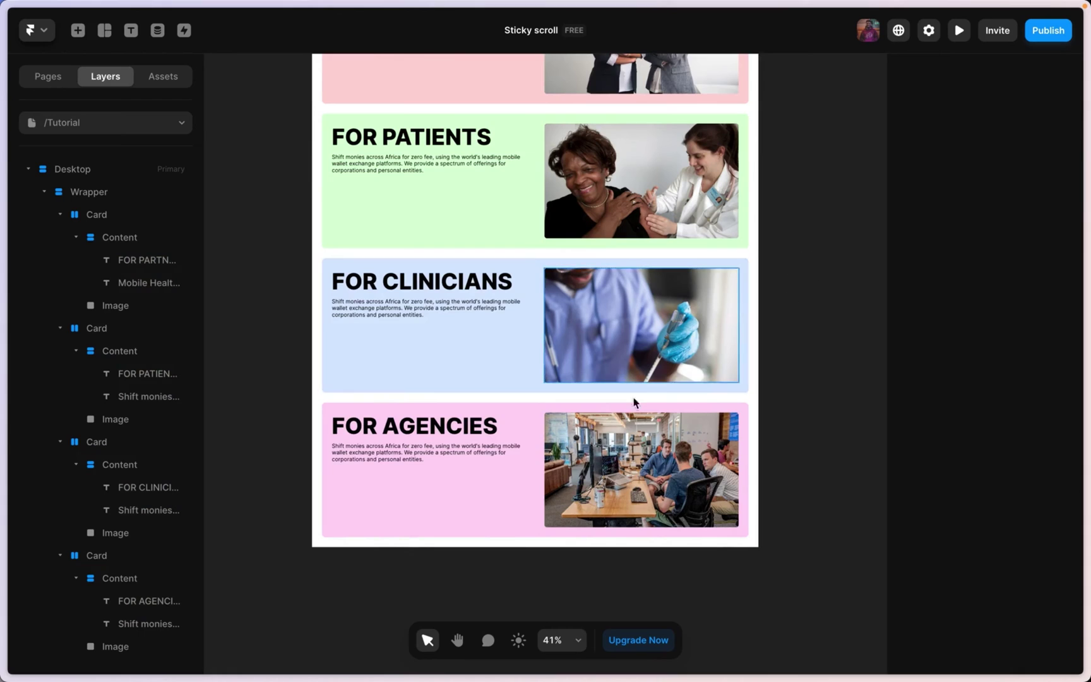
{"action": "scroll", "coordinate": [636, 401], "scroll_direction": "up", "scroll_amount": 5}
{"action": "scroll", "coordinate": [563, 151], "scroll_direction": "up", "scroll_amount": 2}
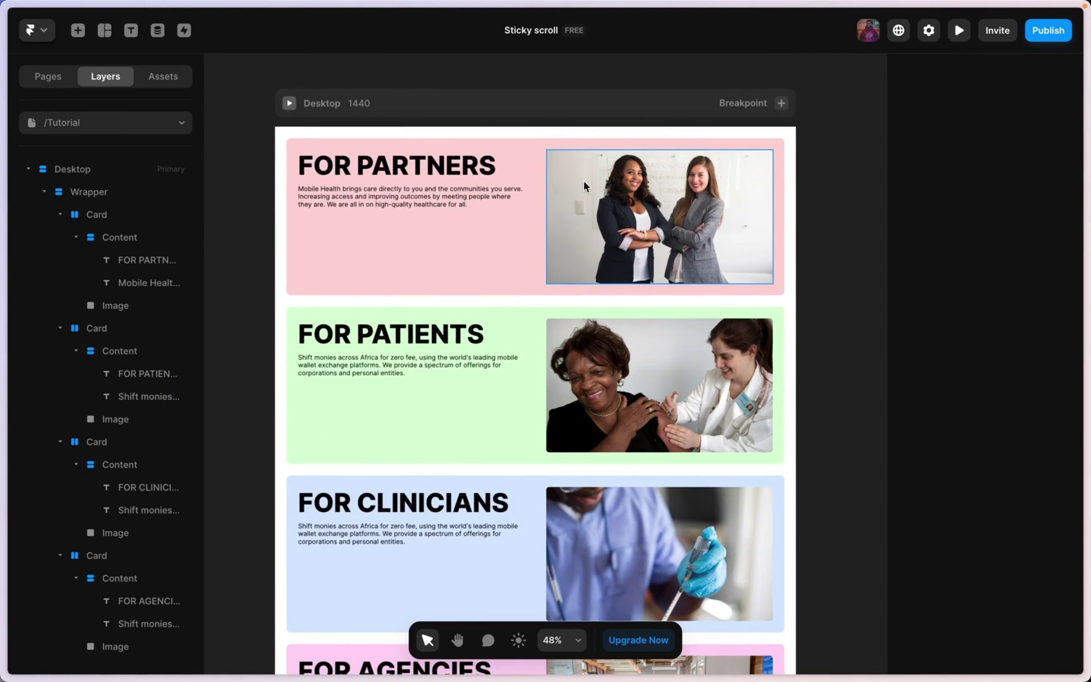
{"action": "left_click", "coordinate": [530, 285]}
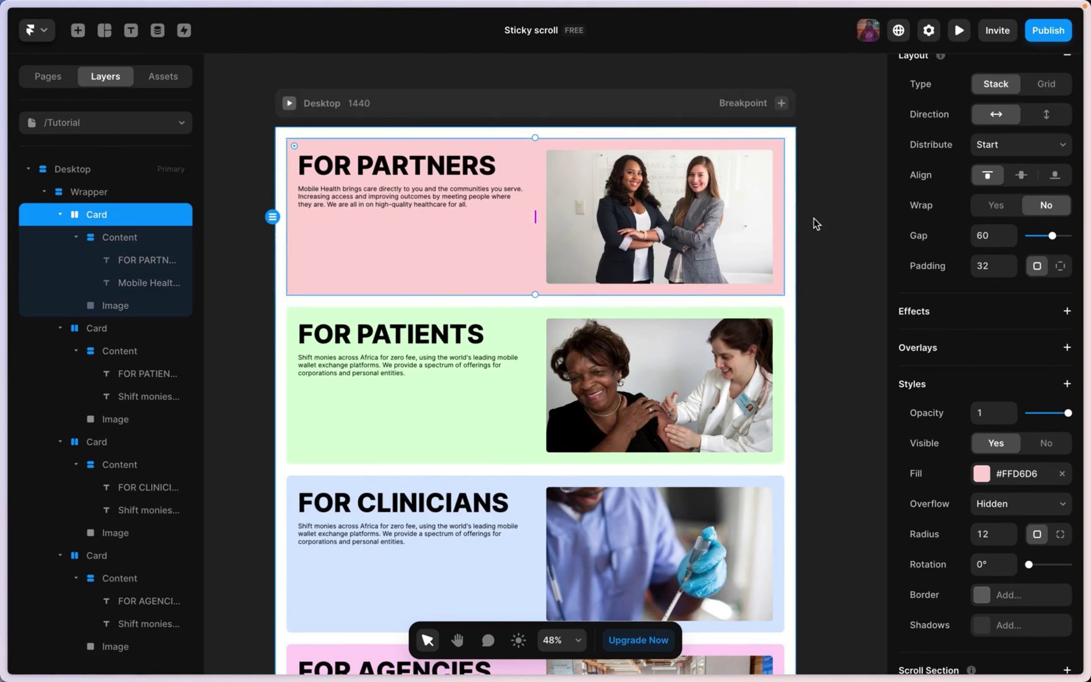
{"action": "scroll", "coordinate": [814, 222], "scroll_direction": "up", "scroll_amount": 3}
{"action": "scroll", "coordinate": [458, 415], "scroll_direction": "down", "scroll_amount": 1}
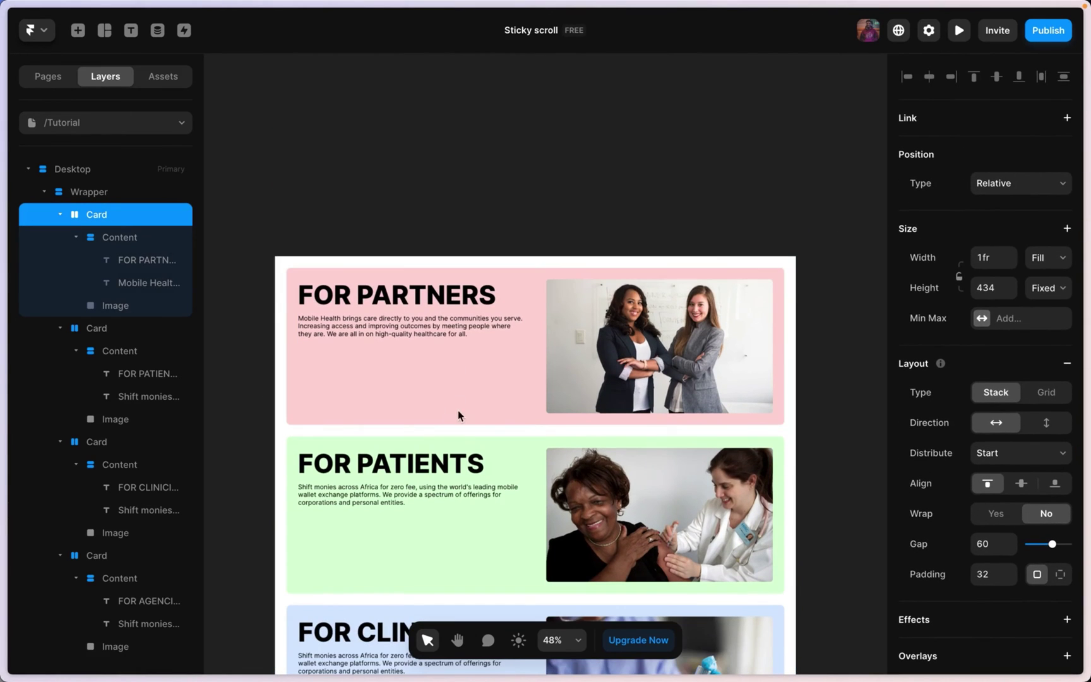
{"action": "left_click", "coordinate": [1006, 192]}
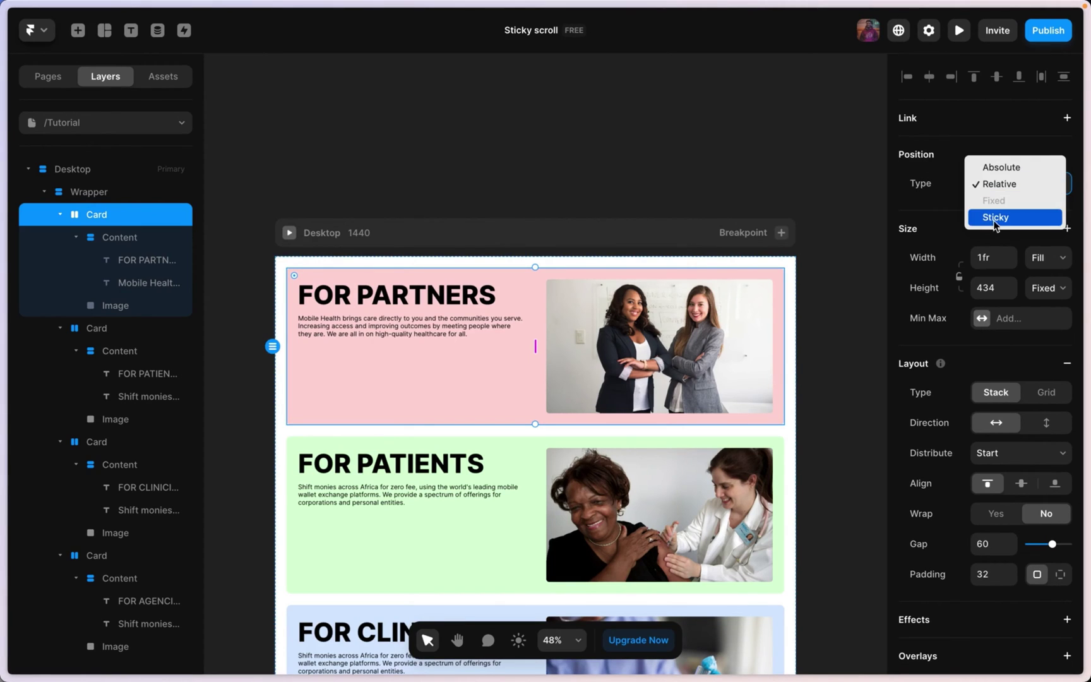
{"action": "left_click", "coordinate": [993, 218]}
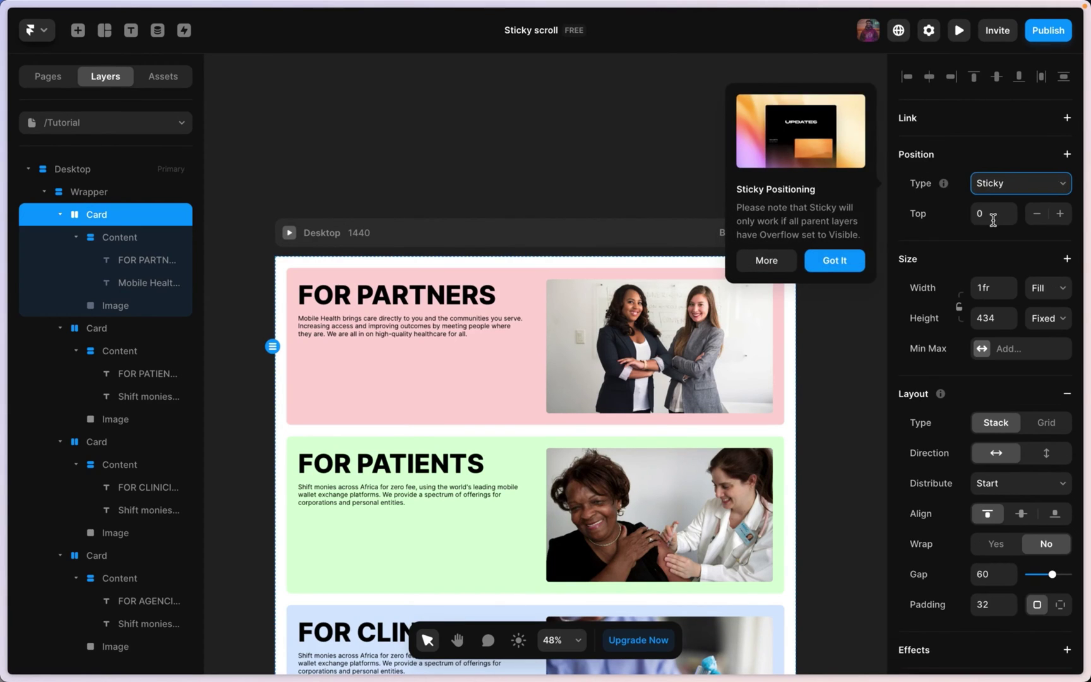
{"action": "left_click", "coordinate": [832, 261]}
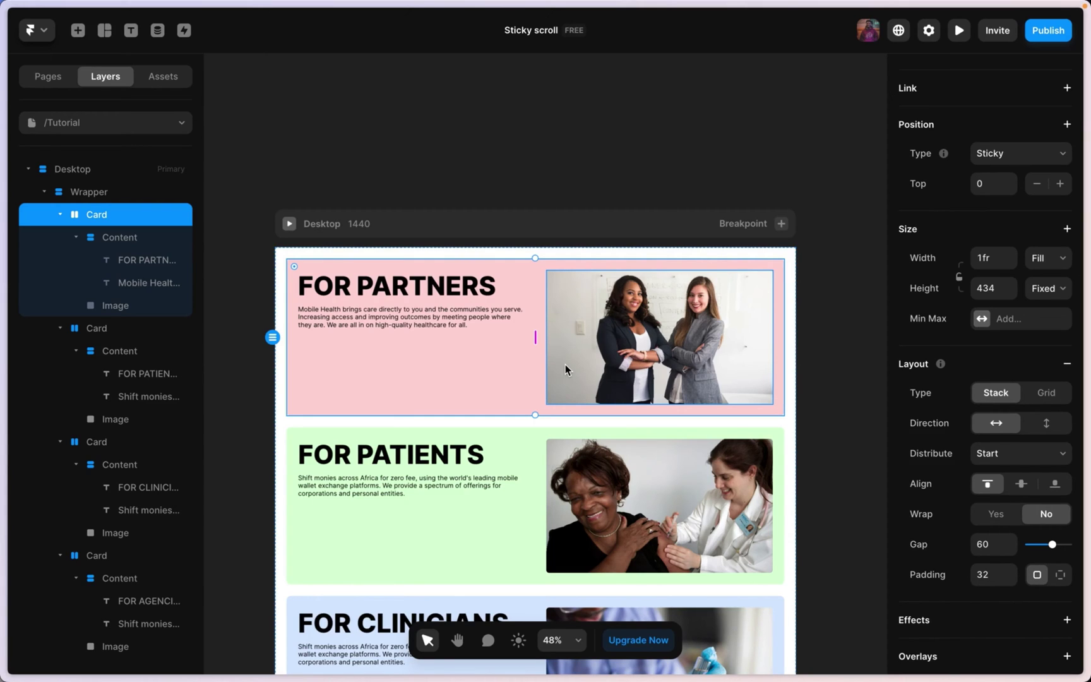
- Review the FOR PARTNERS card's position, layout and style settings, including its Overflow and Z Index
{"action": "scroll", "coordinate": [565, 369], "scroll_direction": "down", "scroll_amount": 3}
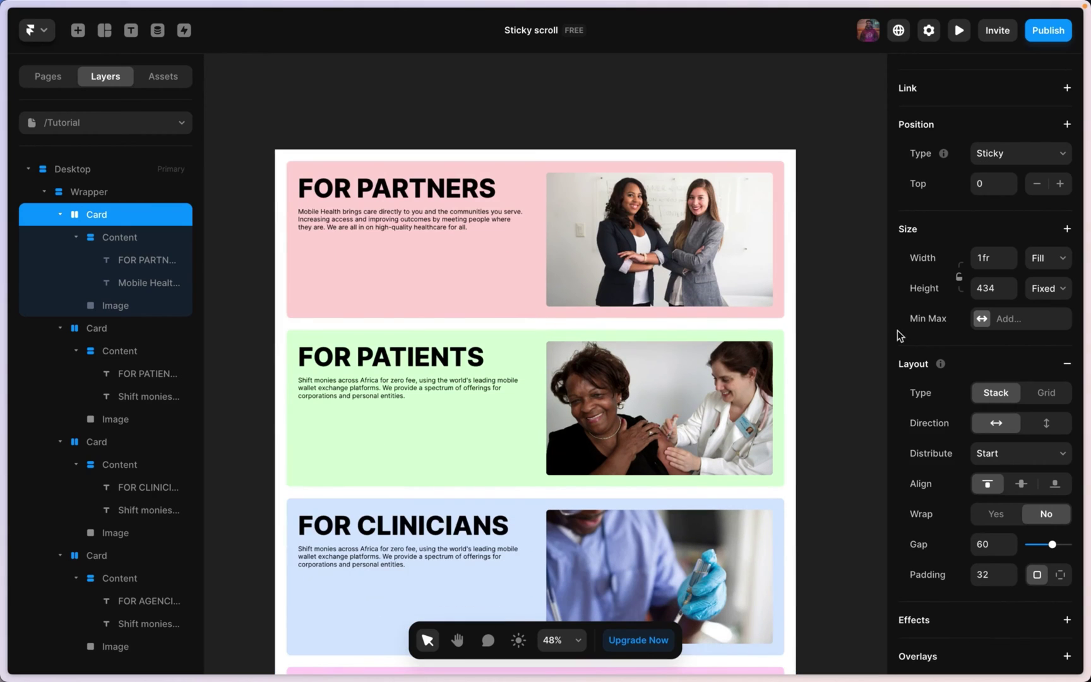
{"action": "scroll", "coordinate": [969, 358], "scroll_direction": "down", "scroll_amount": 10}
{"action": "scroll", "coordinate": [822, 365], "scroll_direction": "up", "scroll_amount": 3}
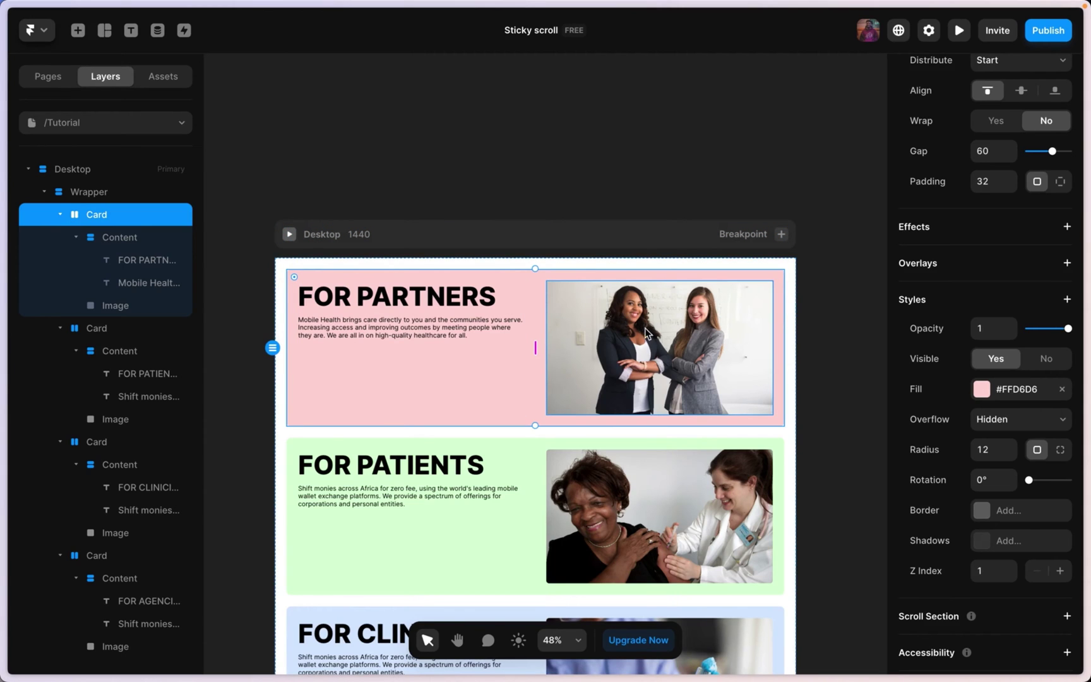
{"action": "scroll", "coordinate": [833, 295], "scroll_direction": "up", "scroll_amount": 1}
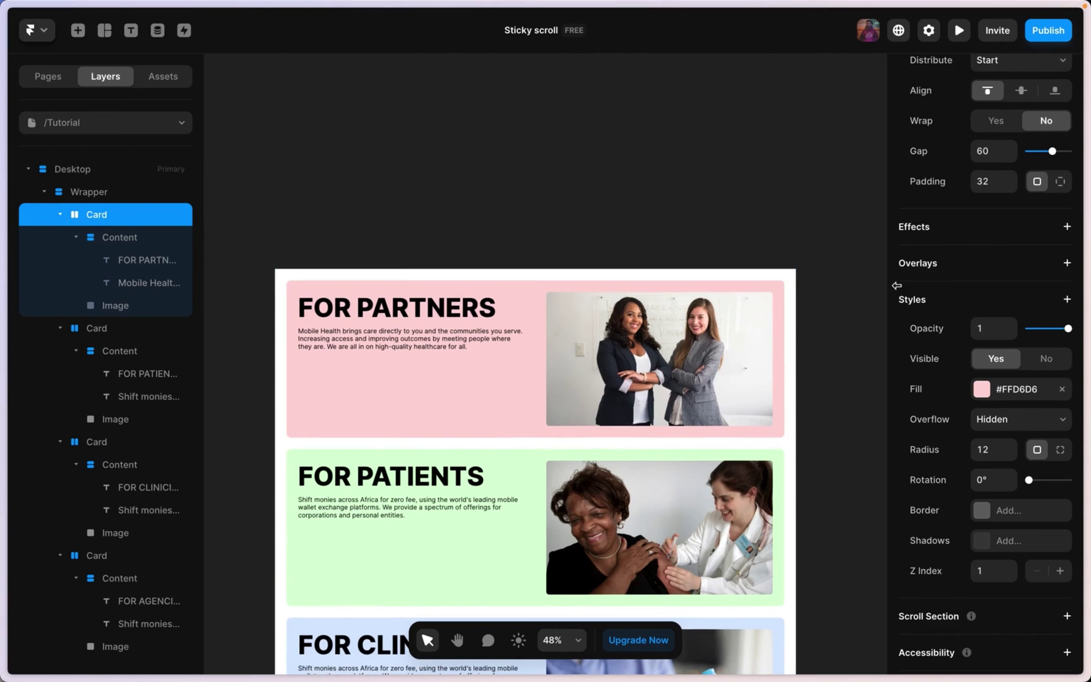
{"action": "scroll", "coordinate": [997, 249], "scroll_direction": "up", "scroll_amount": 5}
{"action": "scroll", "coordinate": [985, 265], "scroll_direction": "up", "scroll_amount": 5}
{"action": "scroll", "coordinate": [509, 356], "scroll_direction": "down", "scroll_amount": 2}
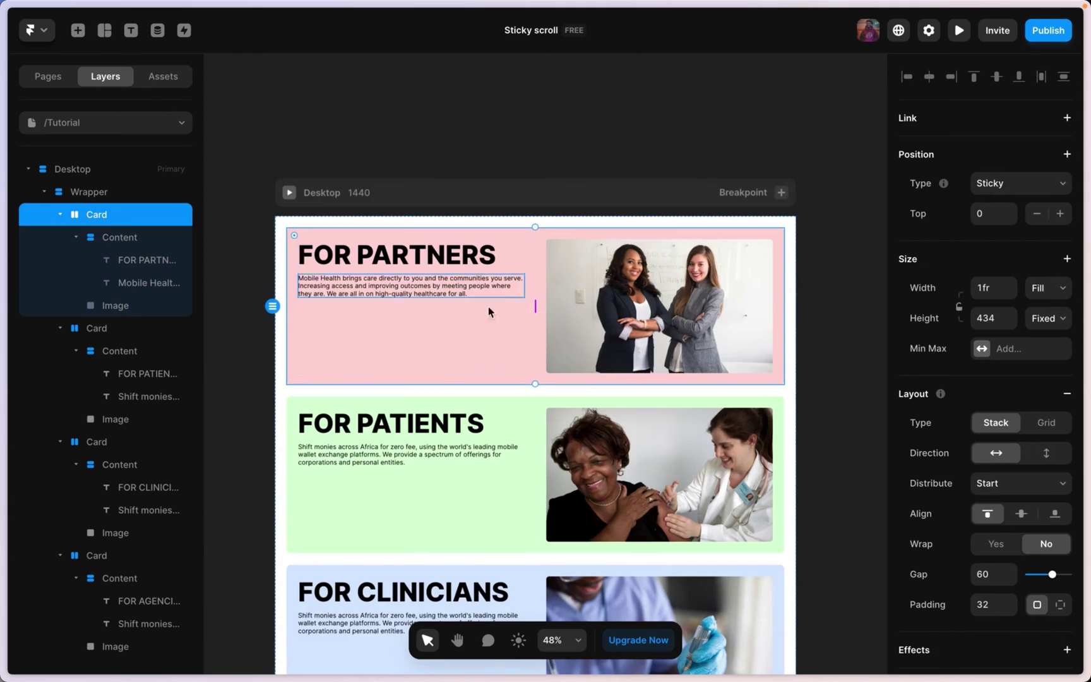
{"action": "scroll", "coordinate": [542, 367], "scroll_direction": "down", "scroll_amount": 1}
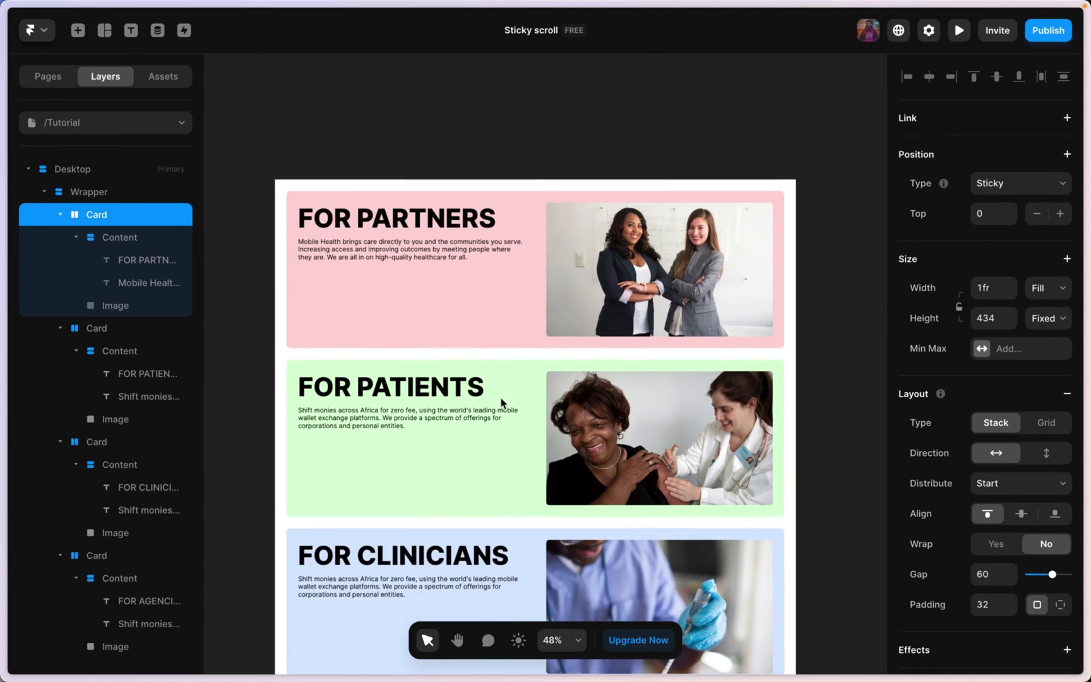
- Change the green FOR PATIENTS card's position type to Sticky
{"action": "left_click", "coordinate": [542, 368]}
{"action": "scroll", "coordinate": [989, 238], "scroll_direction": "up", "scroll_amount": 3}
{"action": "scroll", "coordinate": [989, 239], "scroll_direction": "up", "scroll_amount": 3}
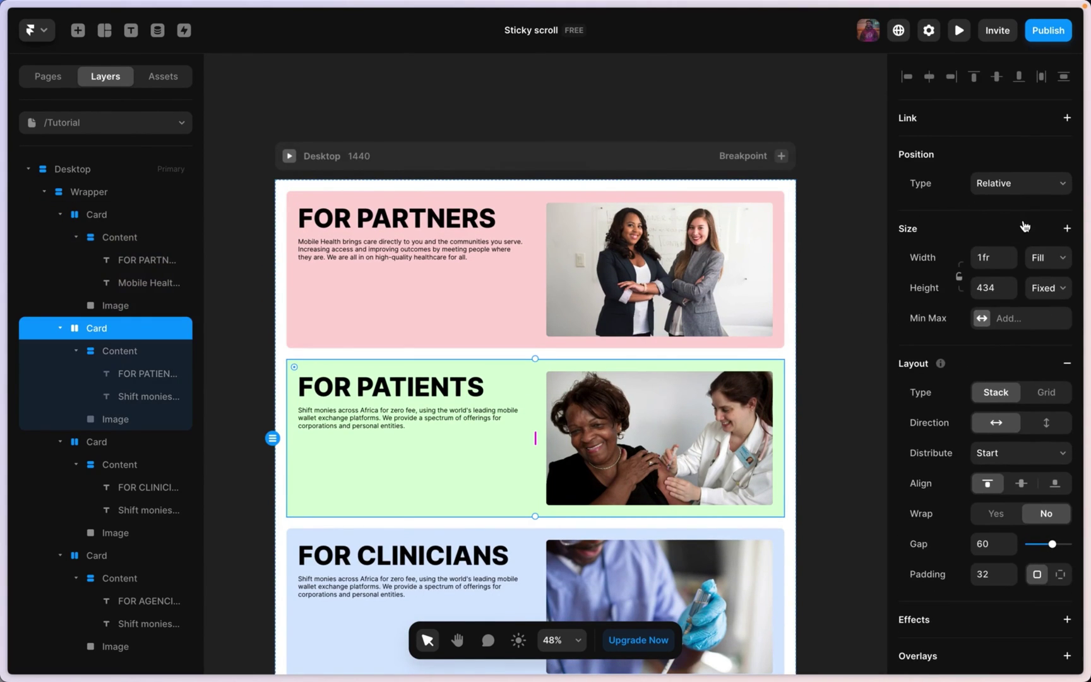
{"action": "left_click", "coordinate": [1022, 183]}
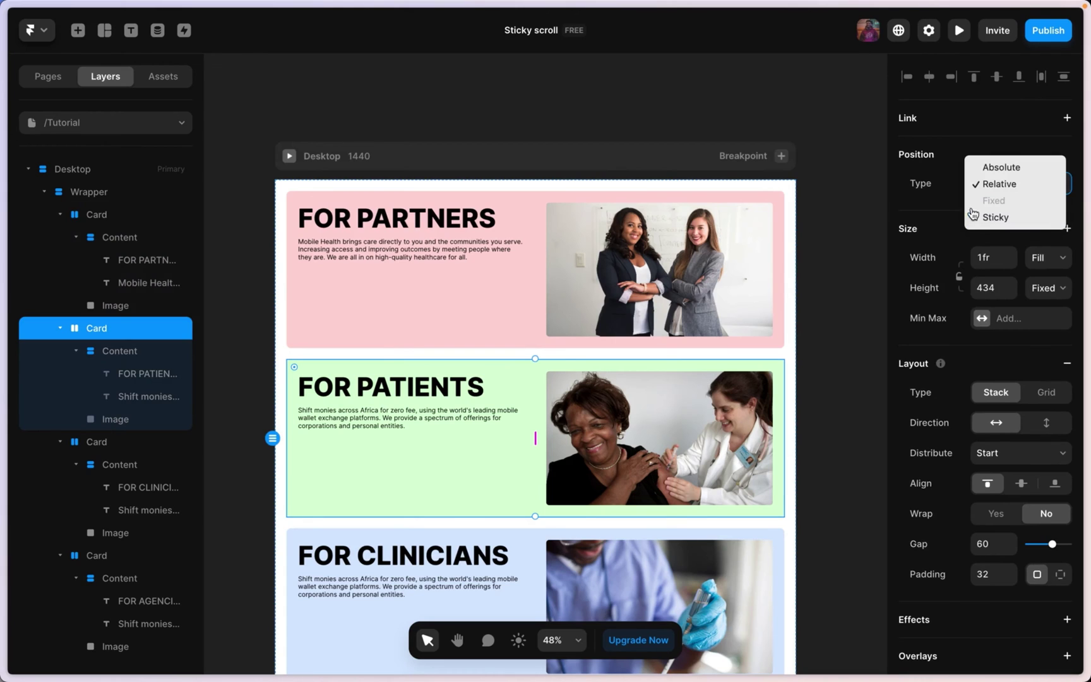
{"action": "left_click", "coordinate": [1001, 218]}
- Change the blue FOR CLINICIANS card's position type to Sticky
{"action": "scroll", "coordinate": [678, 423], "scroll_direction": "down", "scroll_amount": 5}
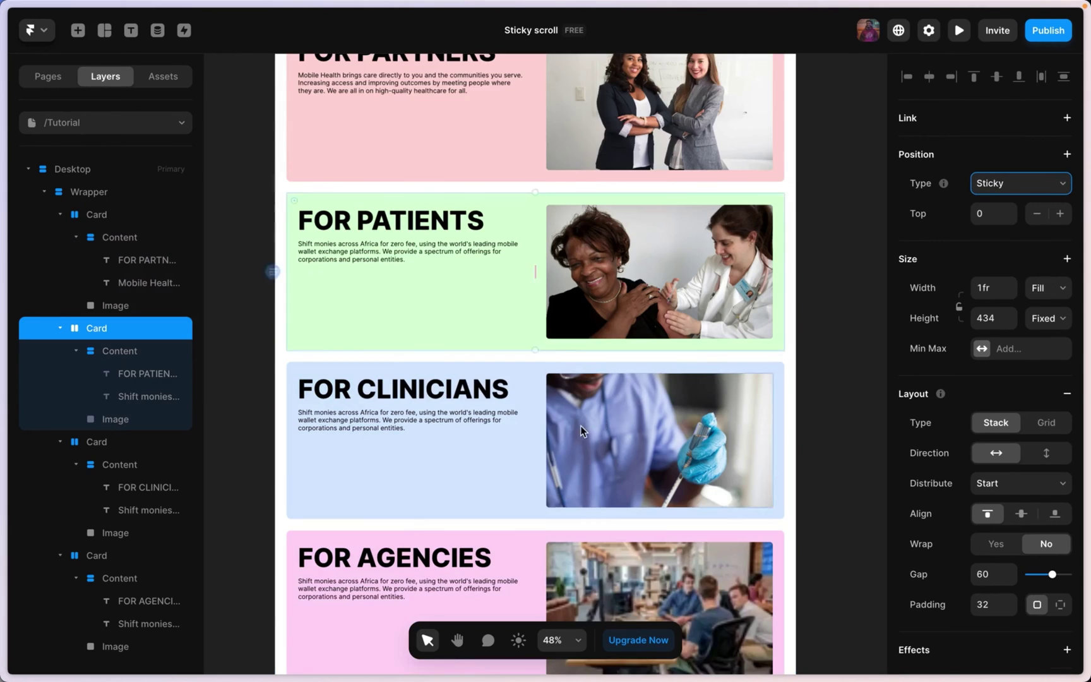
{"action": "left_click", "coordinate": [541, 344]}
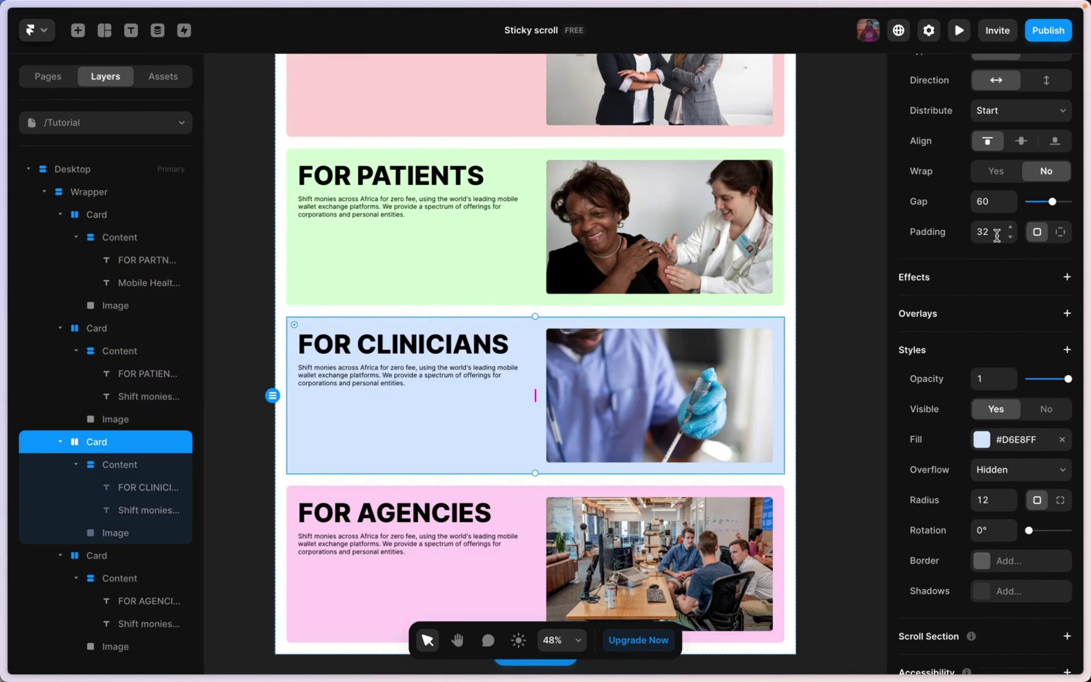
{"action": "scroll", "coordinate": [1008, 195], "scroll_direction": "up", "scroll_amount": 5}
{"action": "left_click", "coordinate": [1007, 193]}
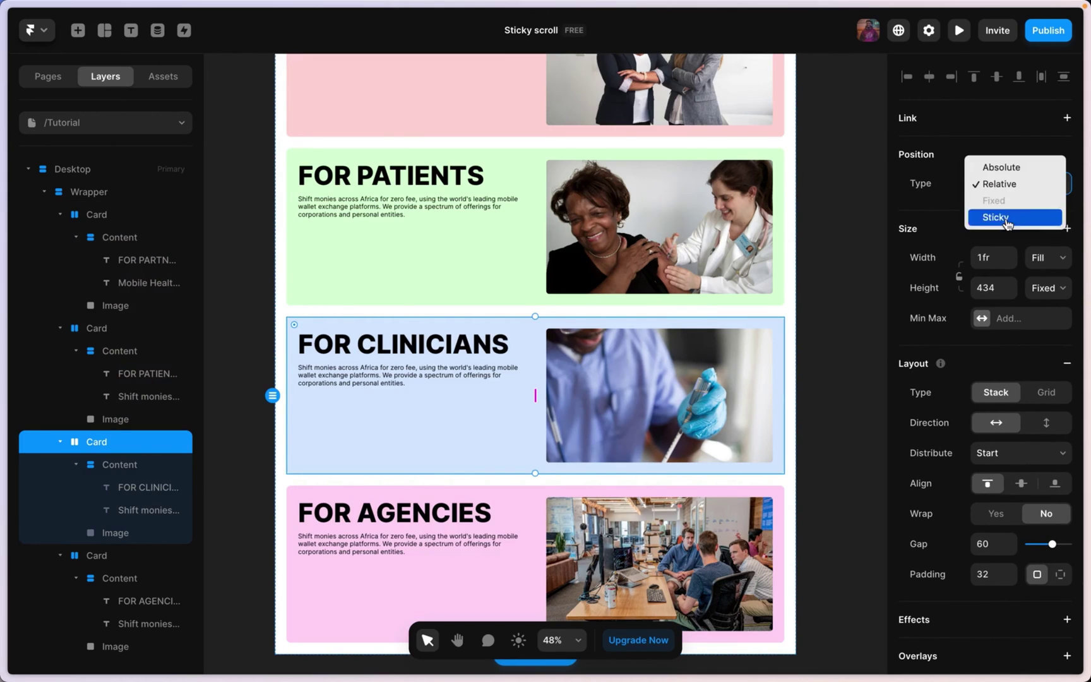
{"action": "left_click", "coordinate": [1001, 217]}
- Change the pink FOR AGENCIES card's position type to Sticky
{"action": "scroll", "coordinate": [532, 421], "scroll_direction": "down", "scroll_amount": 3}
{"action": "left_click", "coordinate": [532, 422]}
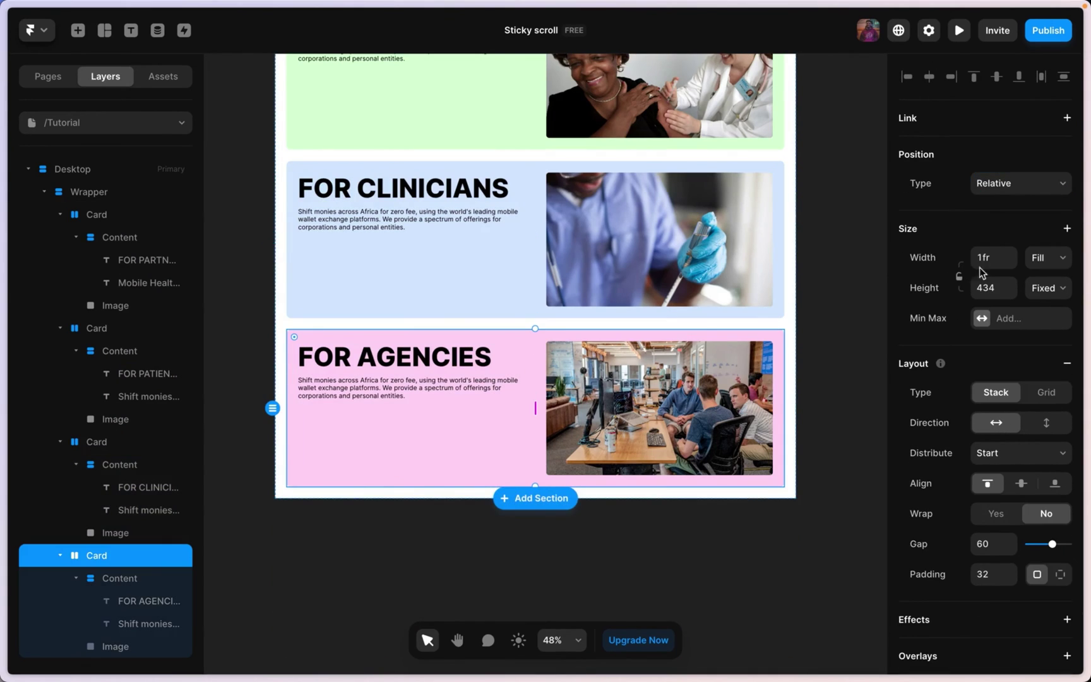
{"action": "left_click", "coordinate": [1002, 194]}
{"action": "left_click", "coordinate": [1001, 215]}
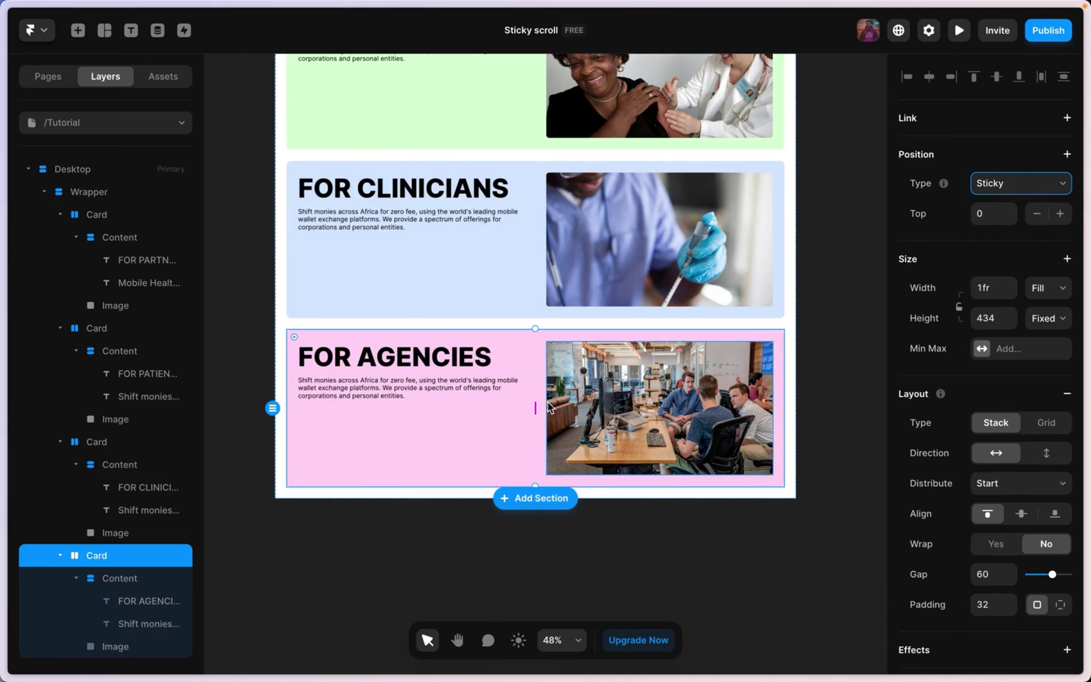
- Preview the page in fullscreen, check the scroll behaviour of the sticky cards down to the last and back, and leave the preview
{"action": "scroll", "coordinate": [525, 253], "scroll_direction": "up", "scroll_amount": 5}
{"action": "left_click", "coordinate": [289, 211]}
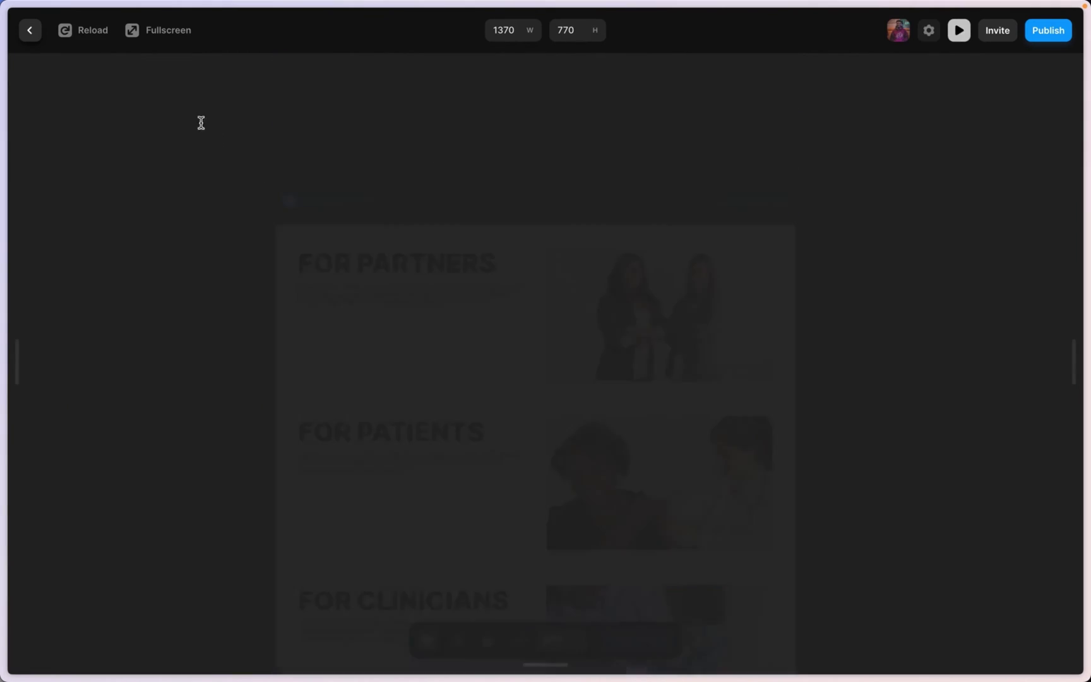
{"action": "left_click", "coordinate": [174, 43]}
{"action": "scroll", "coordinate": [480, 234], "scroll_direction": "down", "scroll_amount": 10}
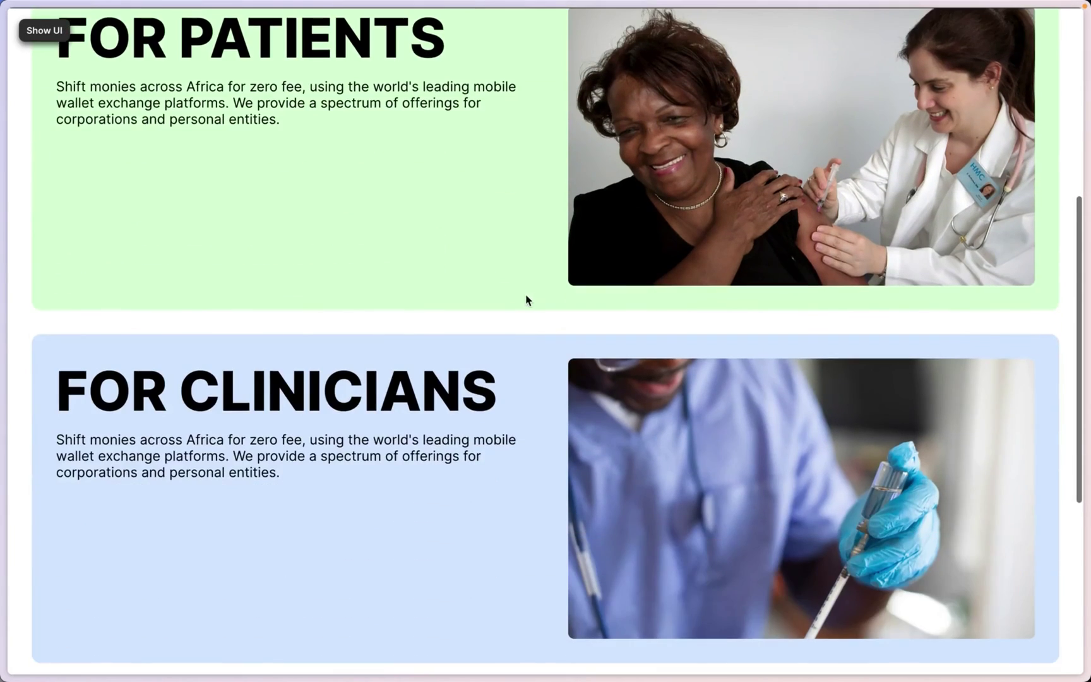
{"action": "scroll", "coordinate": [650, 299], "scroll_direction": "down", "scroll_amount": 2}
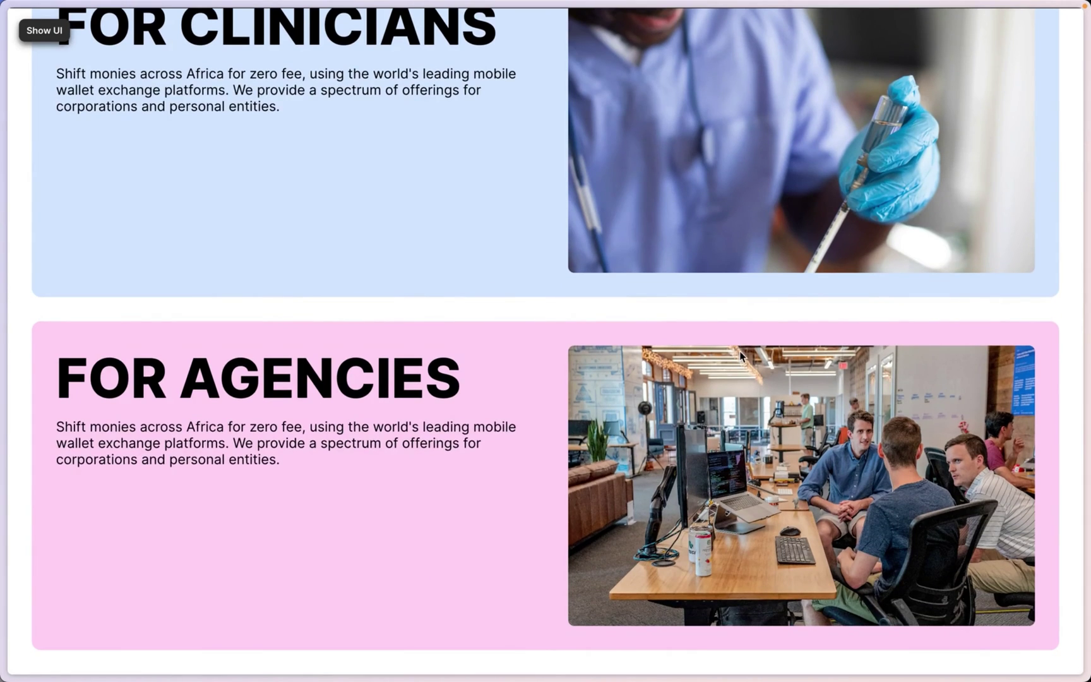
{"action": "scroll", "coordinate": [739, 347], "scroll_direction": "up", "scroll_amount": 3}
{"action": "scroll", "coordinate": [740, 353], "scroll_direction": "up", "scroll_amount": 10}
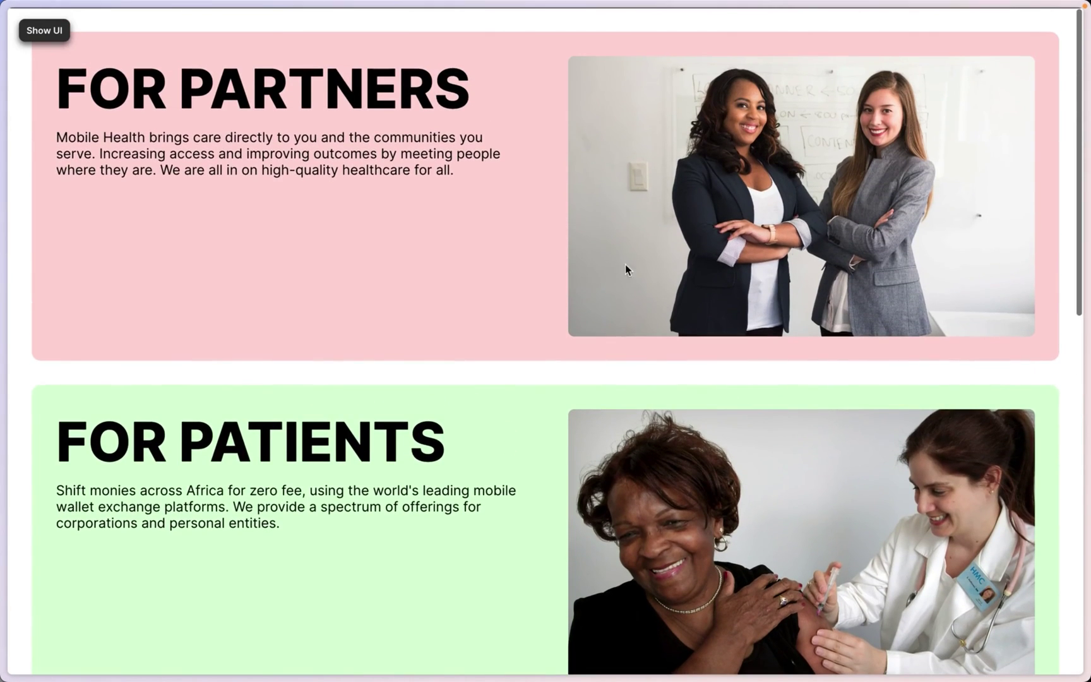
{"action": "left_click", "coordinate": [42, 33]}
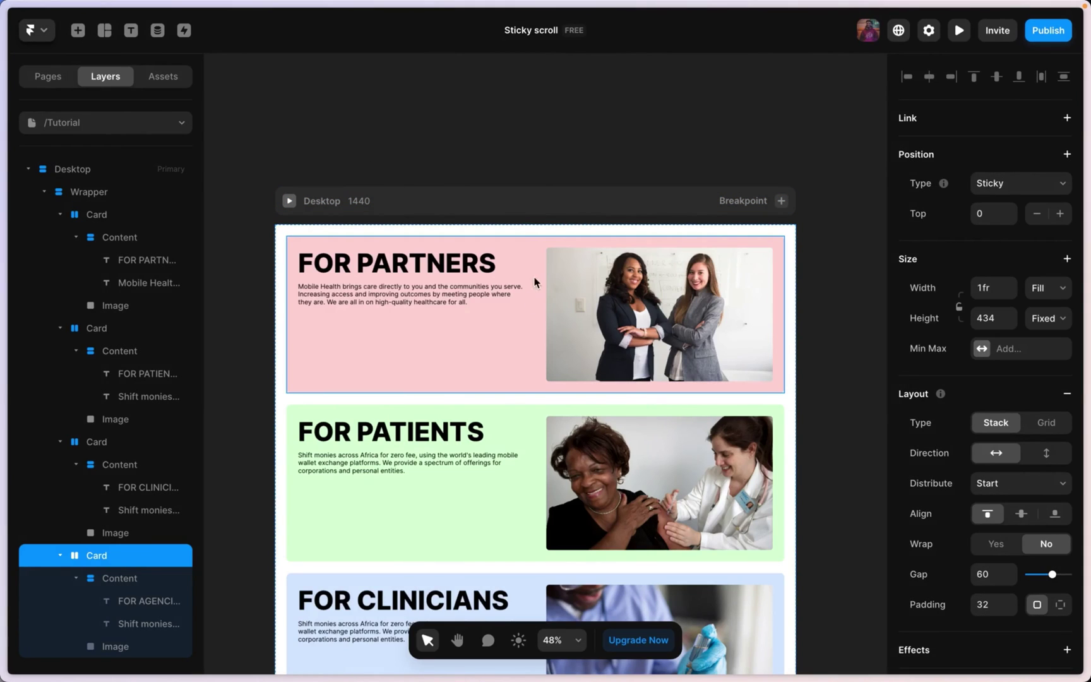
- Check the style settings of the FOR PARTNERS card and collapse all four Card layers in the layer tree
{"action": "left_click", "coordinate": [538, 245]}
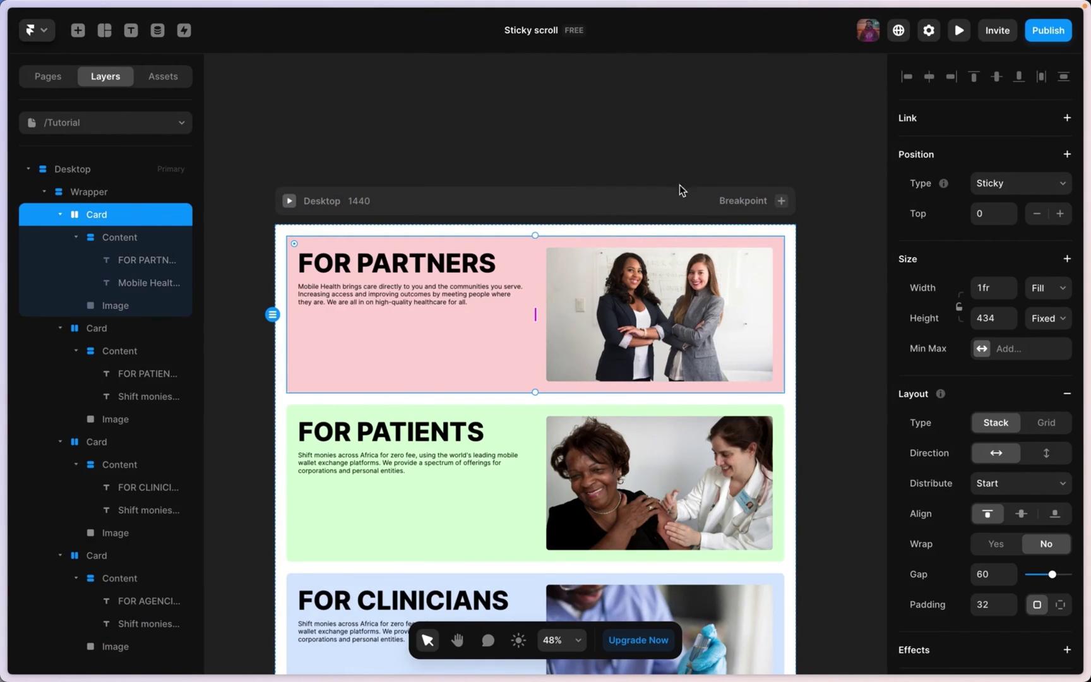
{"action": "scroll", "coordinate": [940, 262], "scroll_direction": "down", "scroll_amount": 5}
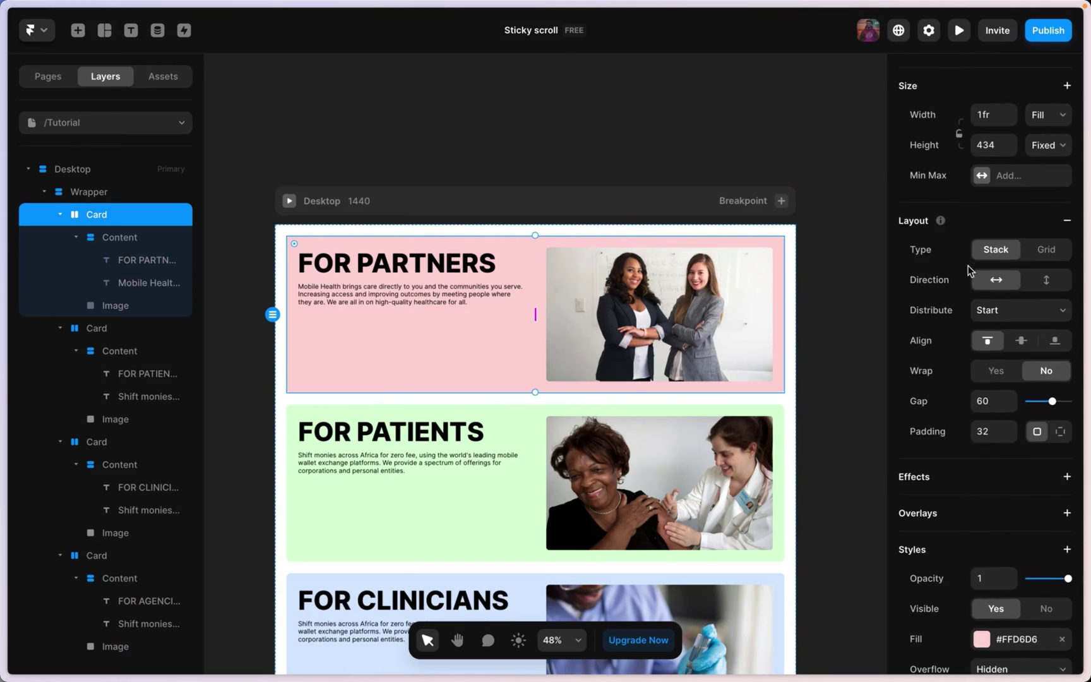
{"action": "scroll", "coordinate": [804, 273], "scroll_direction": "down", "scroll_amount": 2}
{"action": "scroll", "coordinate": [942, 260], "scroll_direction": "down", "scroll_amount": 2}
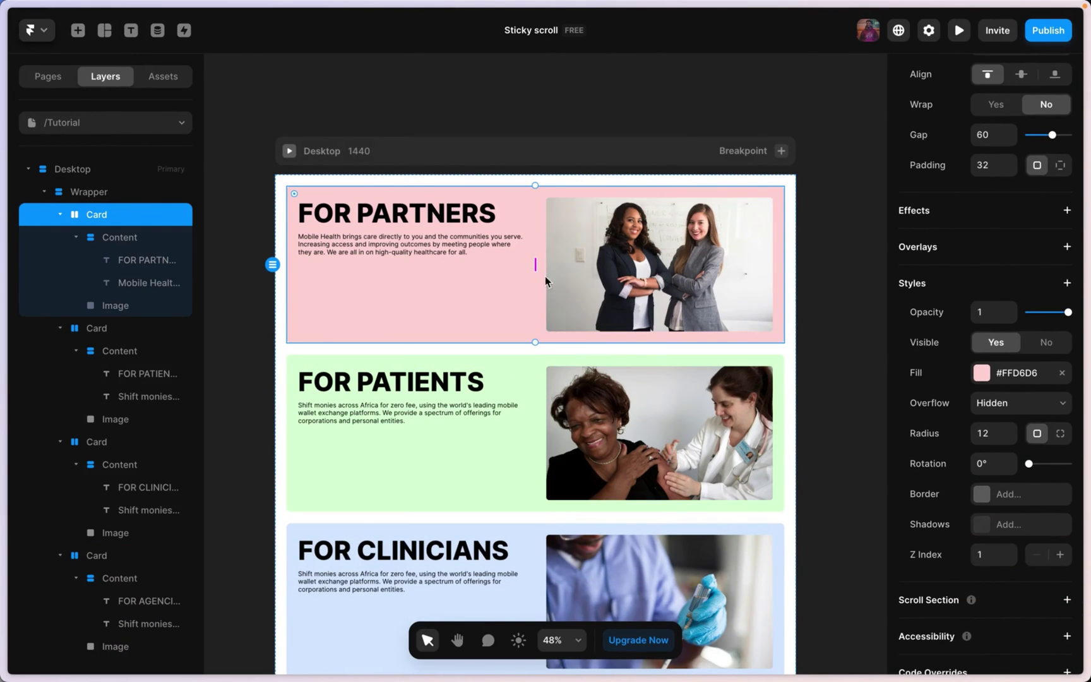
{"action": "left_click", "coordinate": [60, 214]}
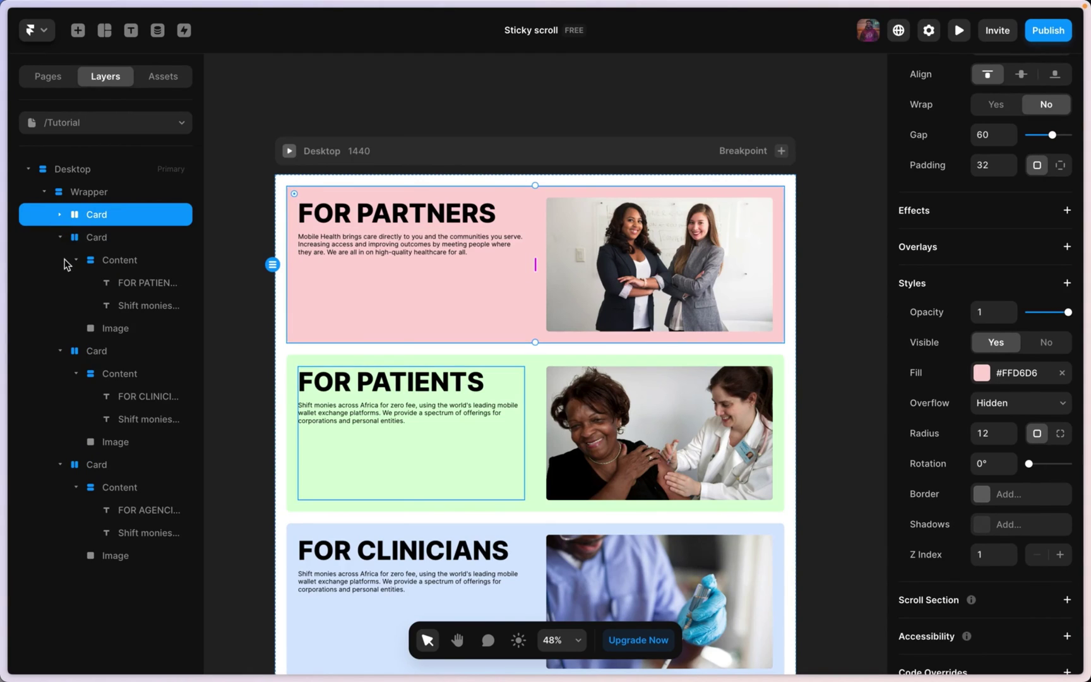
{"action": "left_click", "coordinate": [60, 237]}
{"action": "left_click", "coordinate": [59, 260]}
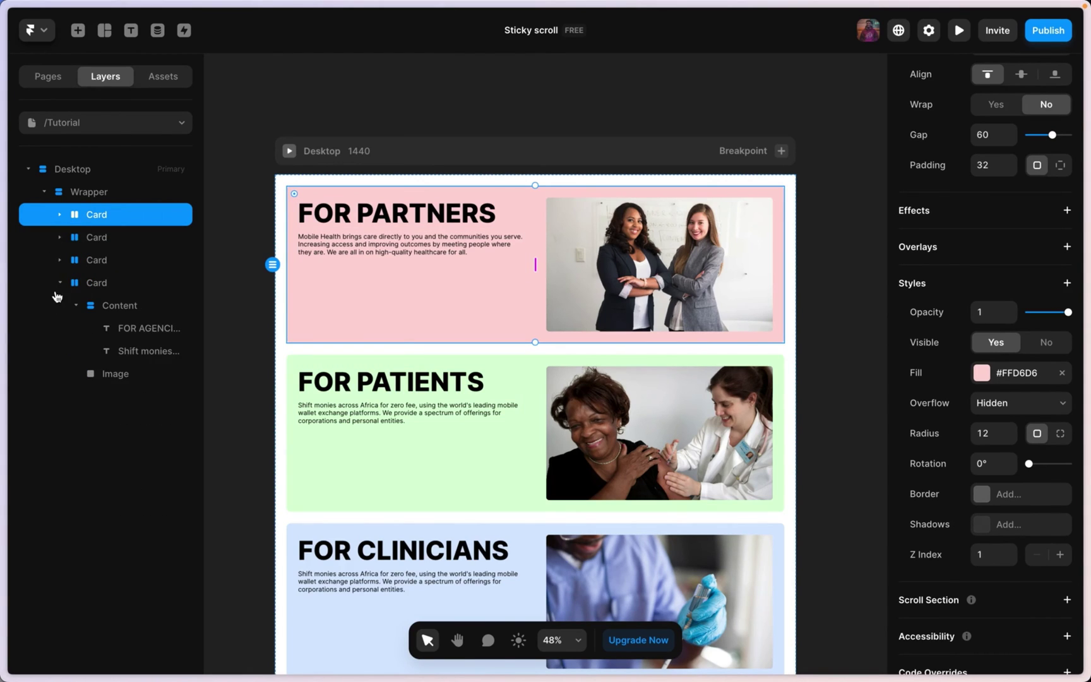
{"action": "left_click", "coordinate": [60, 283]}
- Set the overflow of the Wrapper stack to Visible
{"action": "left_click", "coordinate": [109, 191]}
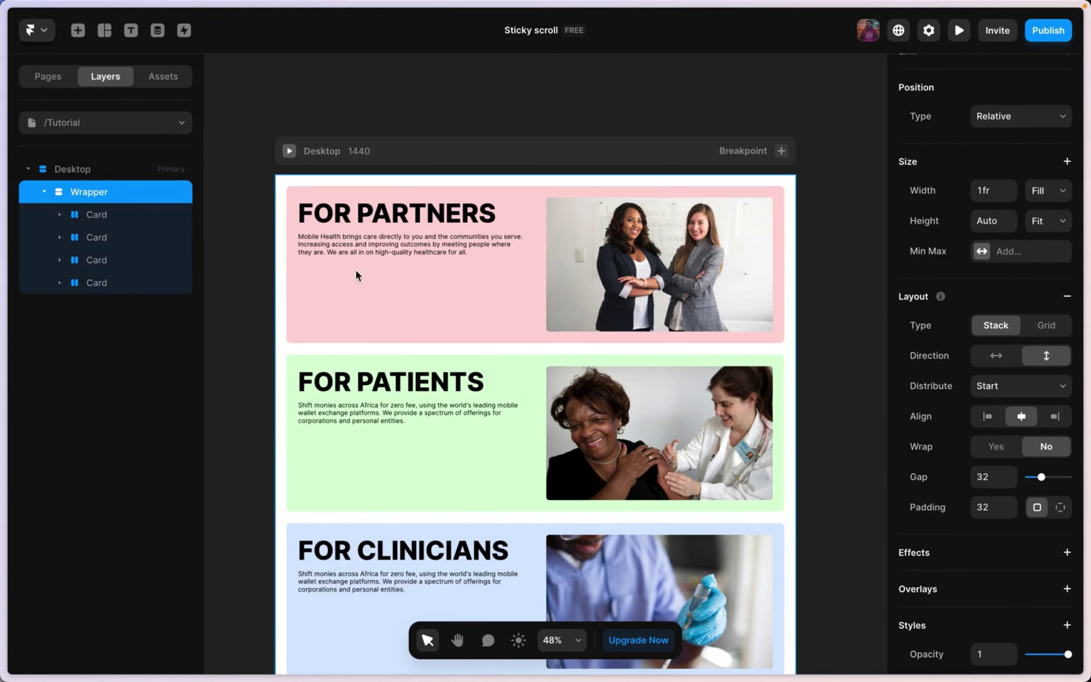
{"action": "scroll", "coordinate": [1010, 451], "scroll_direction": "down", "scroll_amount": 5}
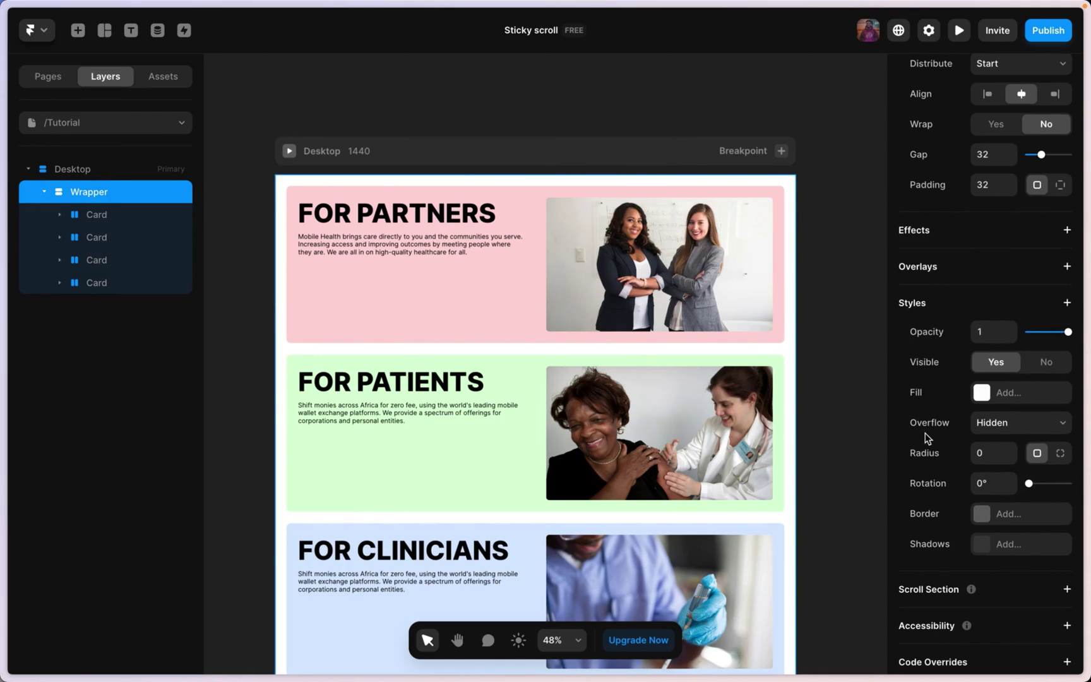
{"action": "left_click", "coordinate": [983, 430]}
{"action": "left_click", "coordinate": [991, 438]}
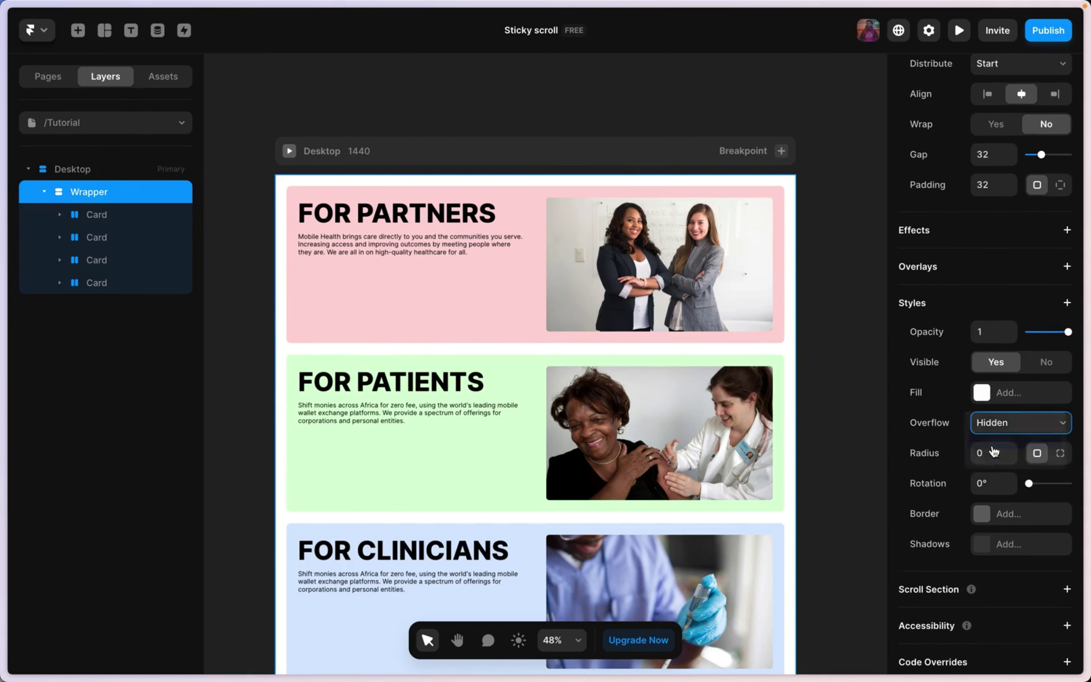
- Set the overflow of the Desktop breakpoint to Visible
{"action": "left_click", "coordinate": [102, 170]}
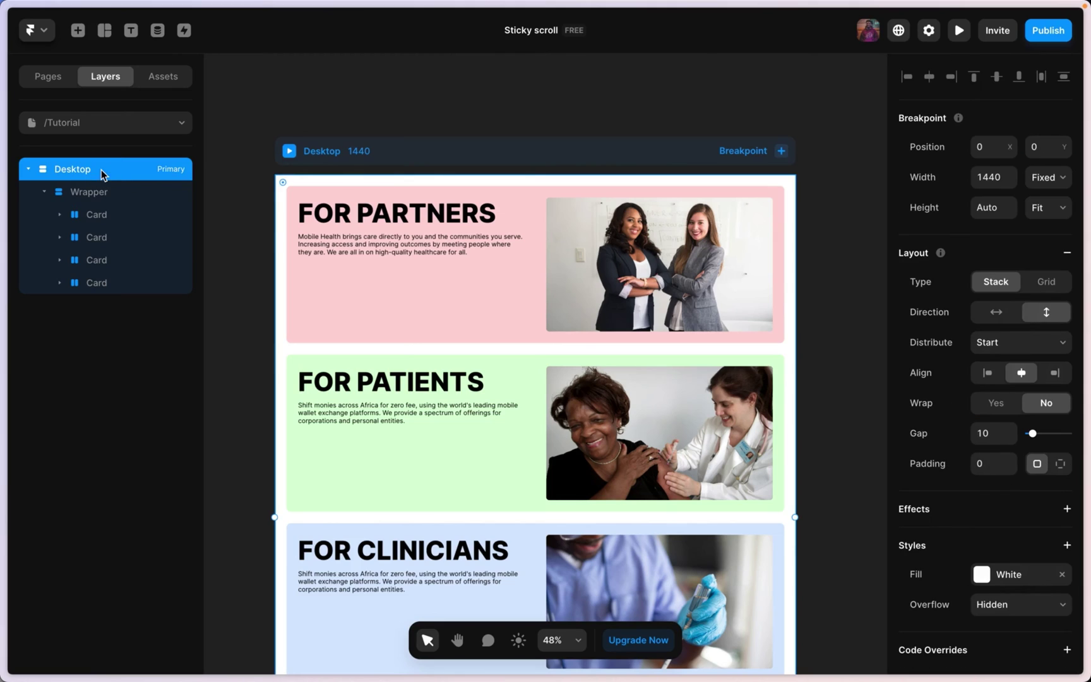
{"action": "scroll", "coordinate": [1073, 416], "scroll_direction": "down", "scroll_amount": 1}
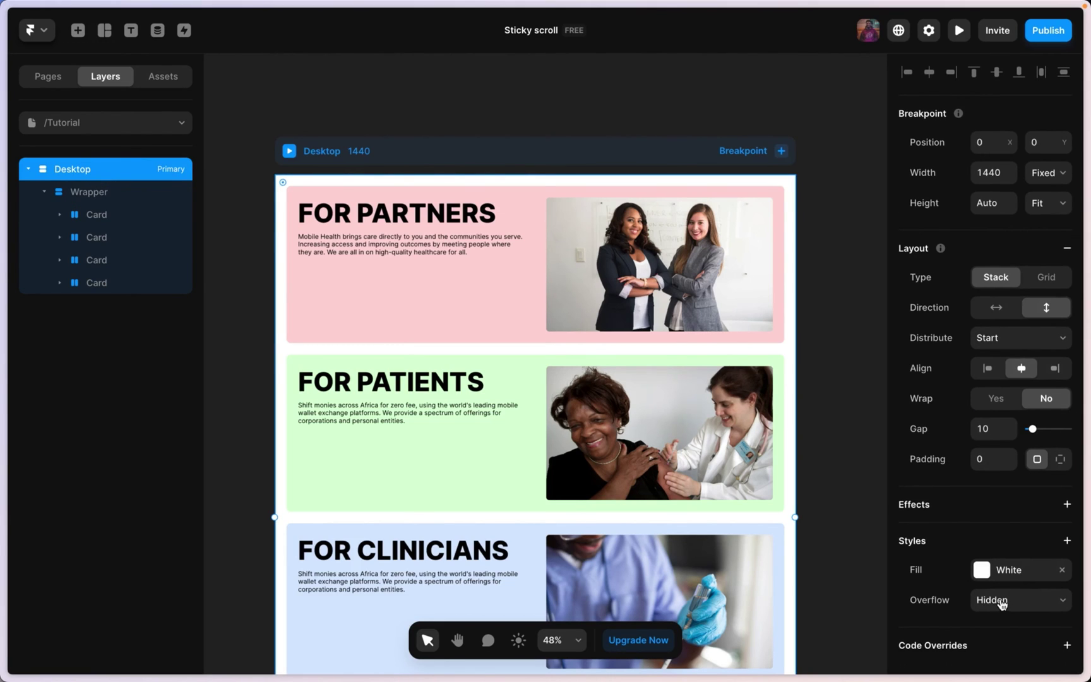
{"action": "left_click", "coordinate": [995, 602]}
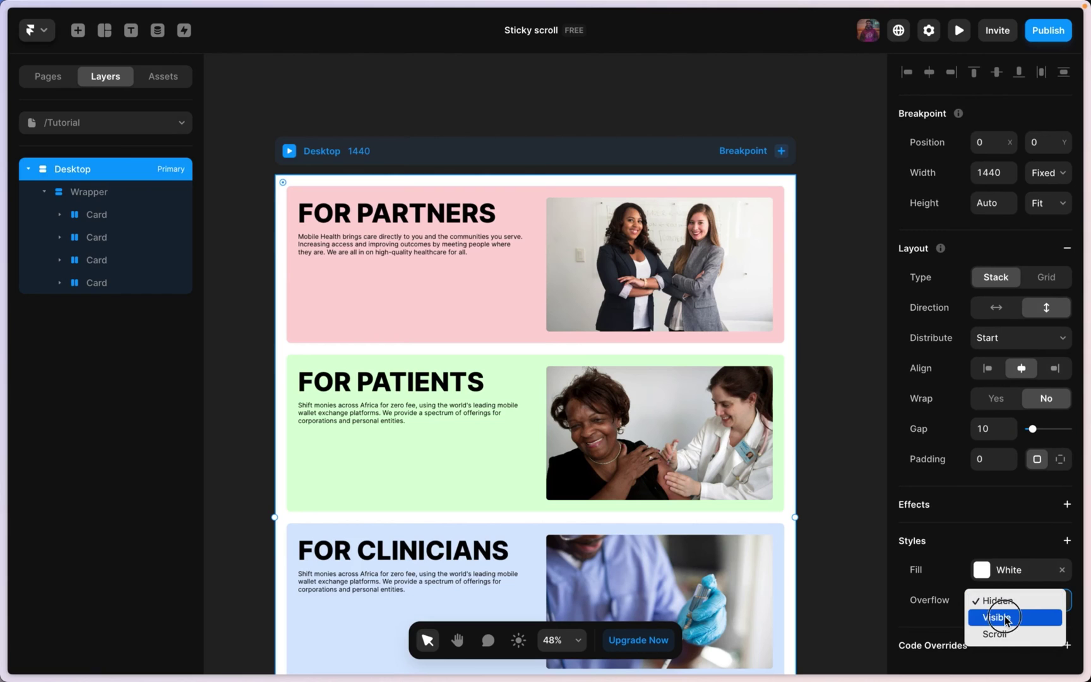
{"action": "left_click", "coordinate": [1005, 618]}
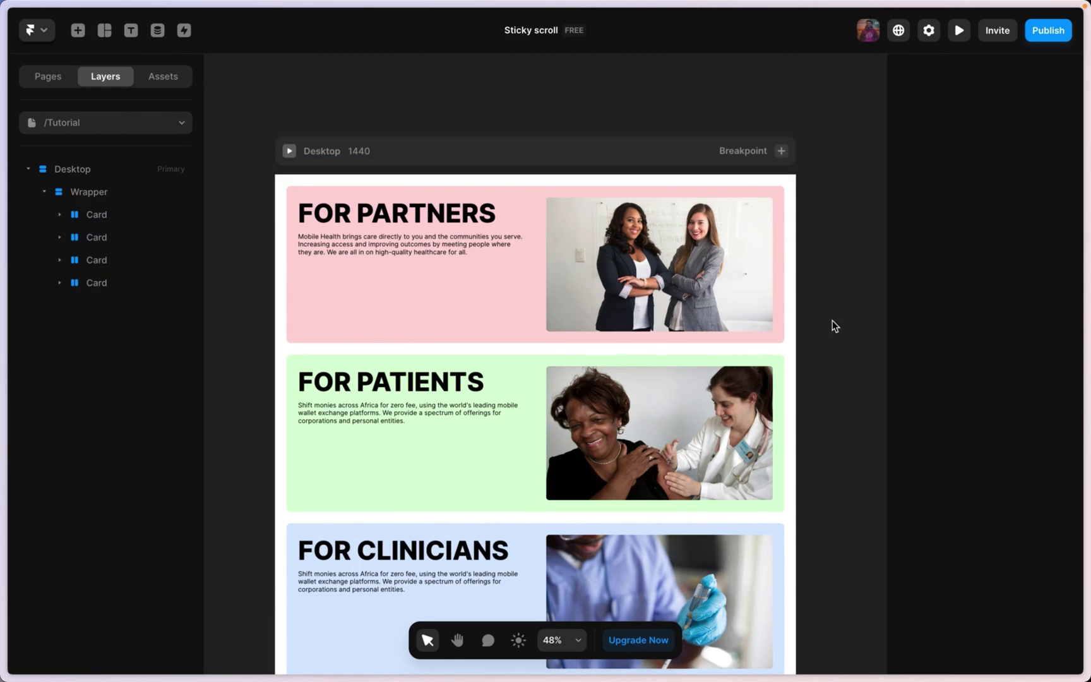
- Preview the page in fullscreen, scroll through the cards and back to test the stacking, and return to the canvas
{"action": "left_click", "coordinate": [289, 150]}
{"action": "left_click", "coordinate": [167, 30]}
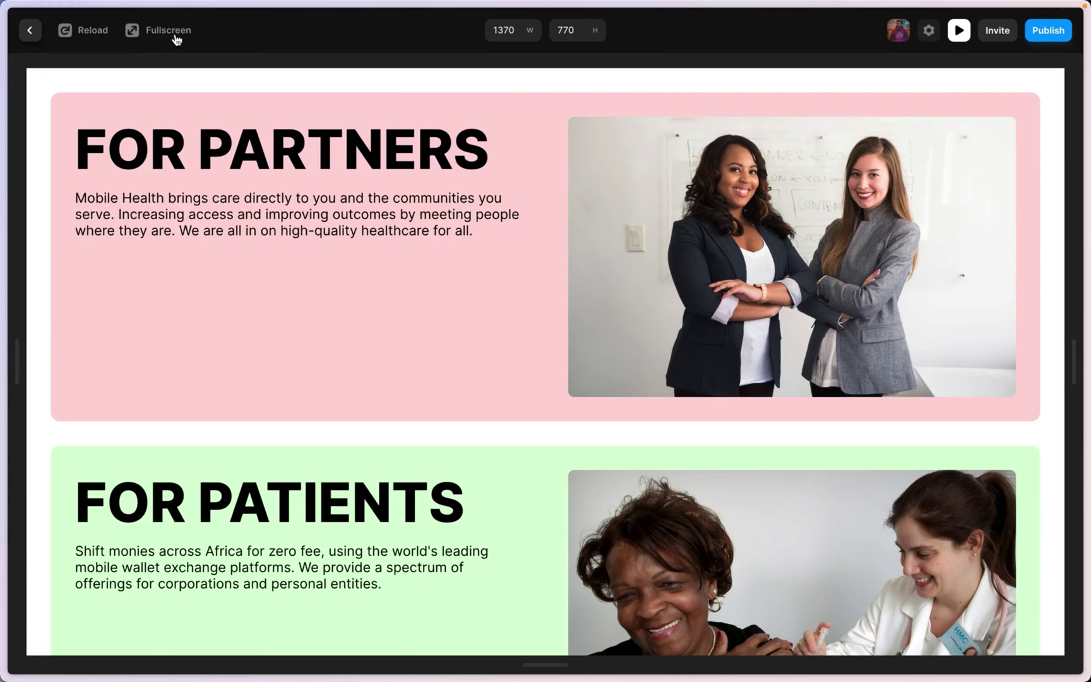
{"action": "scroll", "coordinate": [664, 216], "scroll_direction": "down", "scroll_amount": 5}
{"action": "scroll", "coordinate": [664, 217], "scroll_direction": "down", "scroll_amount": 5}
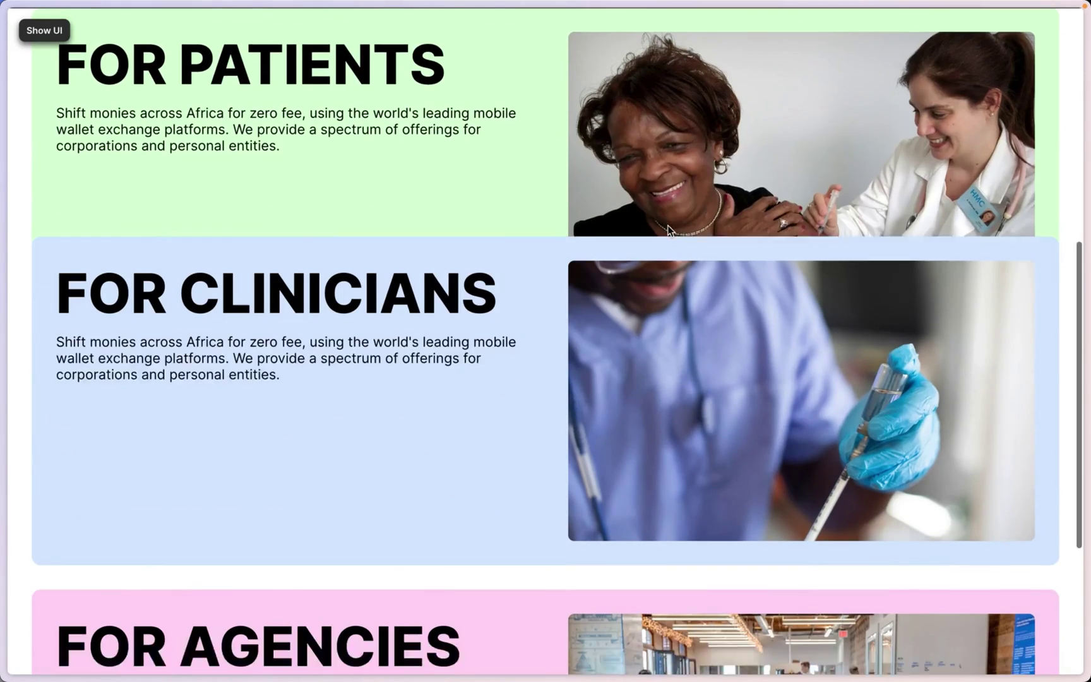
{"action": "scroll", "coordinate": [672, 268], "scroll_direction": "up", "scroll_amount": 10}
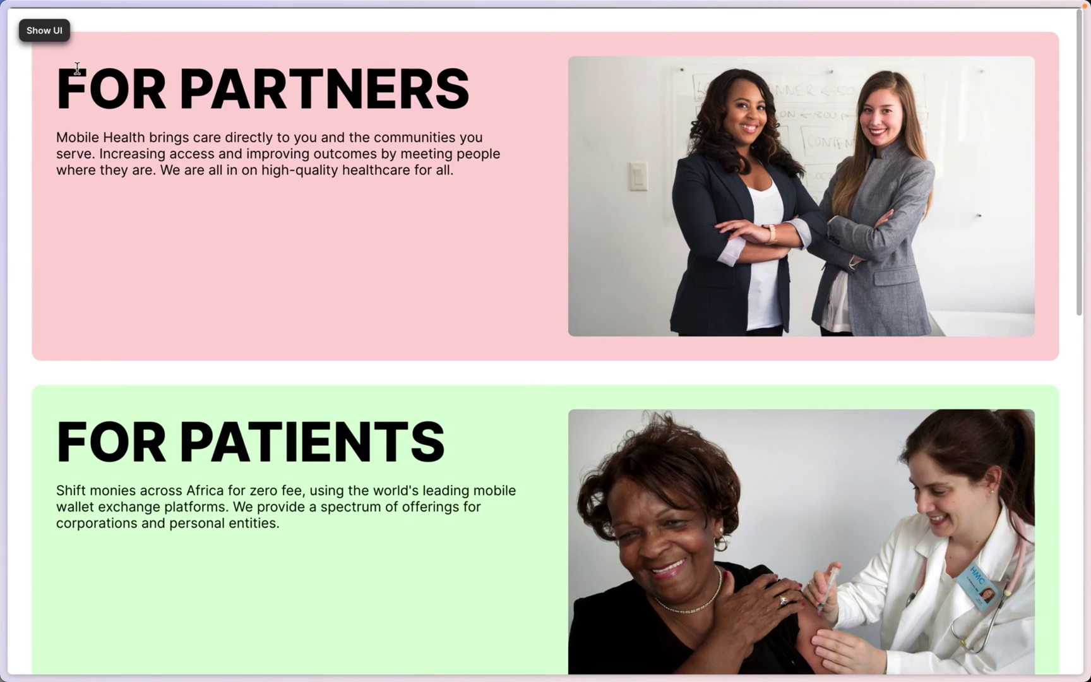
{"action": "left_click", "coordinate": [46, 32]}
{"action": "left_click", "coordinate": [31, 31]}
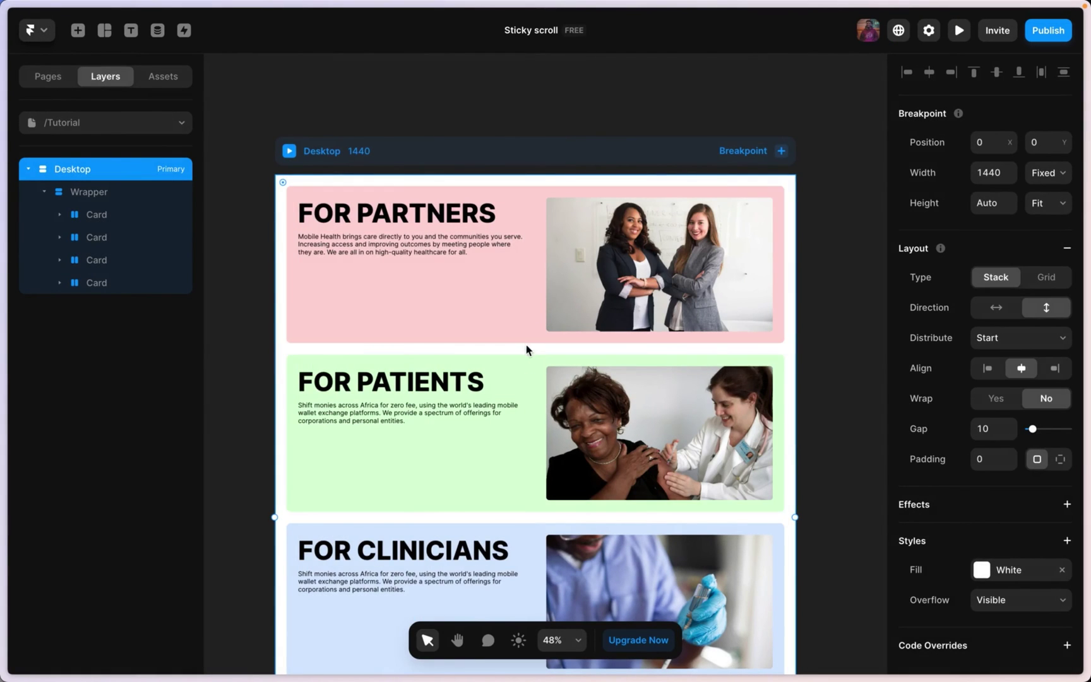
- Set the sticky top offset of the FOR PARTNERS card to 32
{"action": "scroll", "coordinate": [527, 372], "scroll_direction": "down", "scroll_amount": 1}
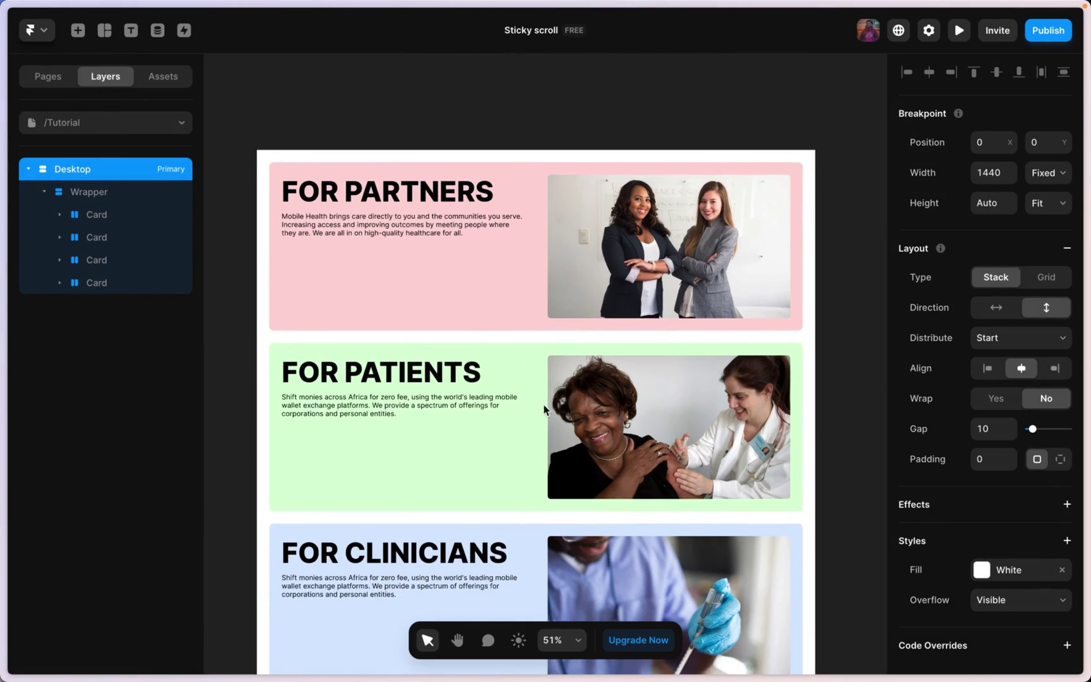
{"action": "left_click", "coordinate": [537, 301]}
{"action": "scroll", "coordinate": [523, 318], "scroll_direction": "up", "scroll_amount": 3}
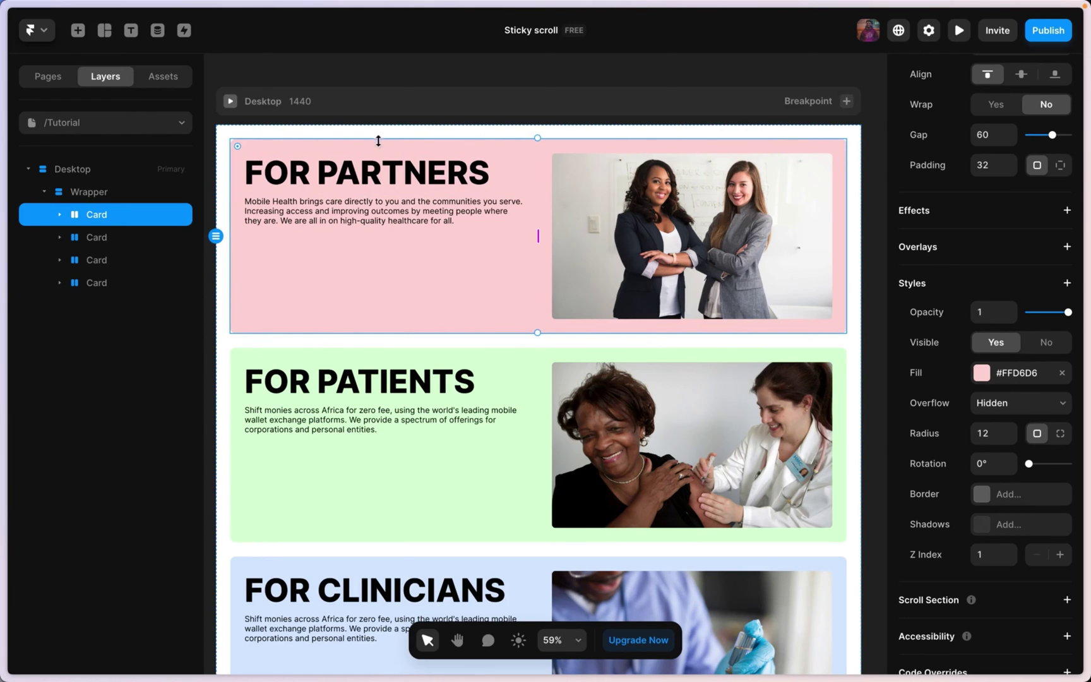
{"action": "scroll", "coordinate": [779, 156], "scroll_direction": "down", "scroll_amount": 1}
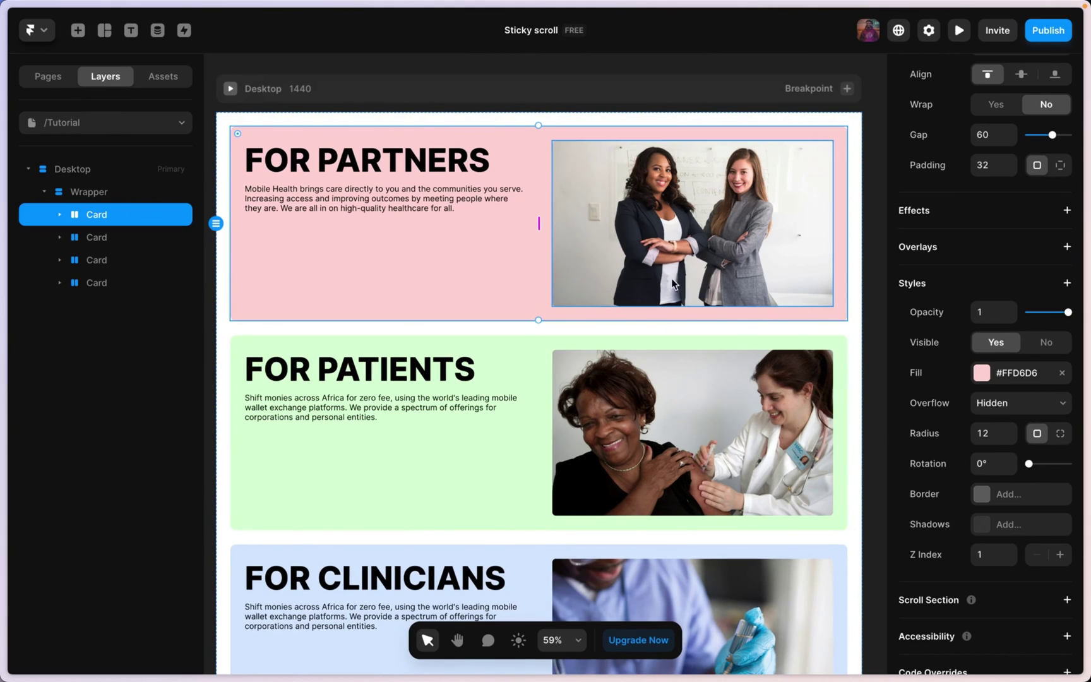
{"action": "scroll", "coordinate": [1008, 194], "scroll_direction": "up", "scroll_amount": 7}
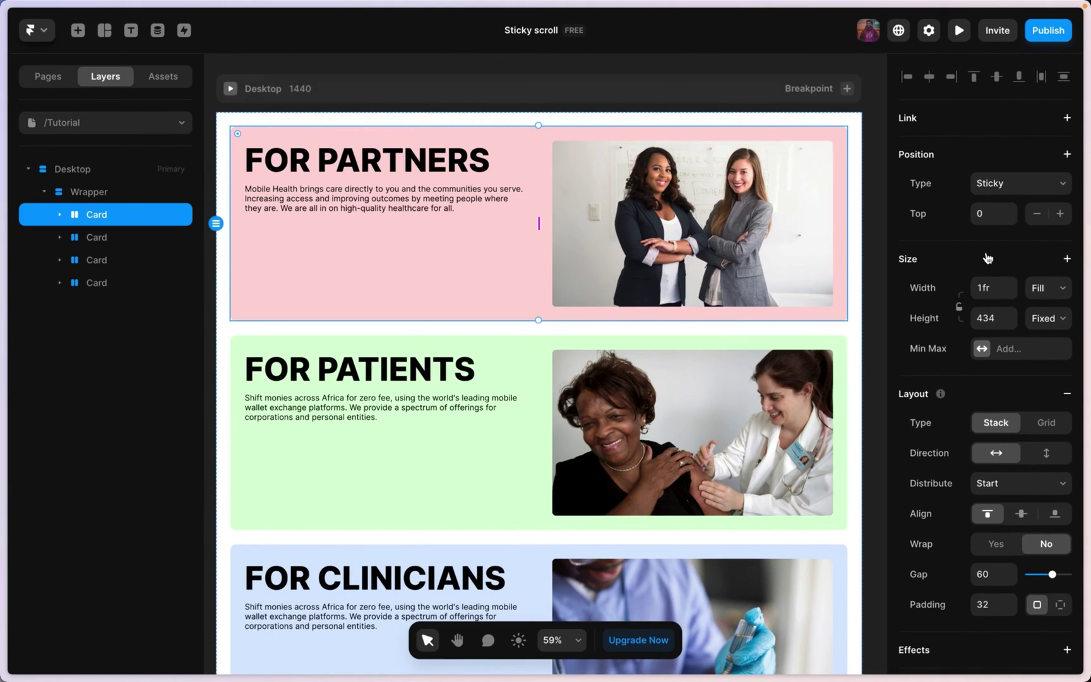
{"action": "left_click", "coordinate": [990, 215]}
{"action": "type", "text": "32"}
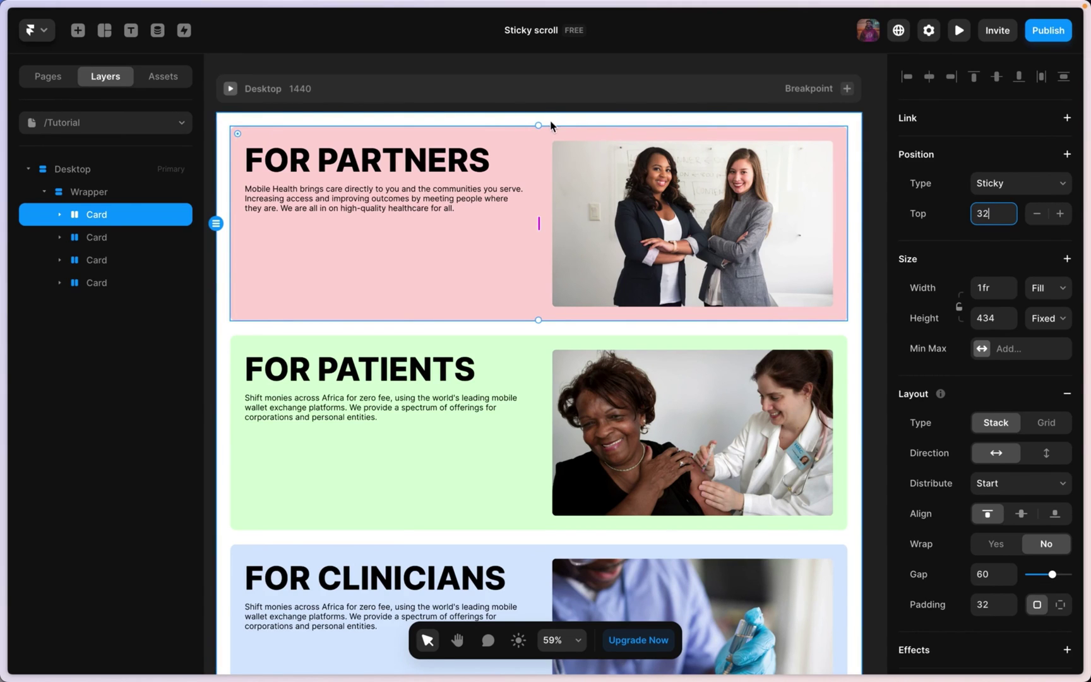
- Set the sticky top offset of the green FOR PATIENTS card to 64
{"action": "scroll", "coordinate": [549, 189], "scroll_direction": "down", "scroll_amount": 3}
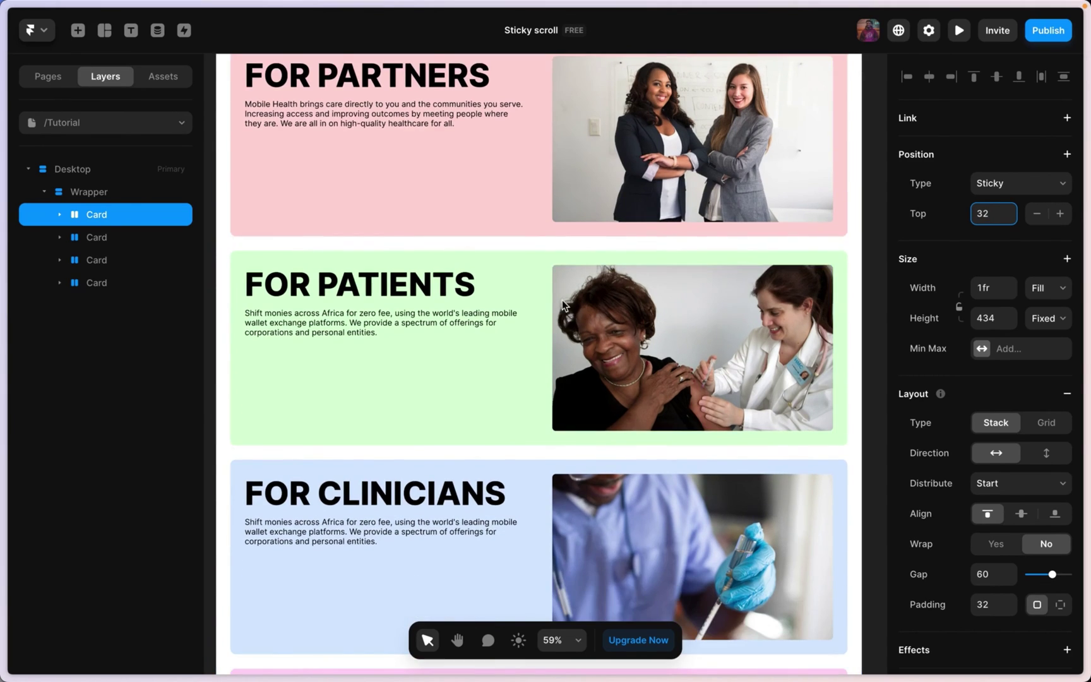
{"action": "left_click", "coordinate": [543, 258]}
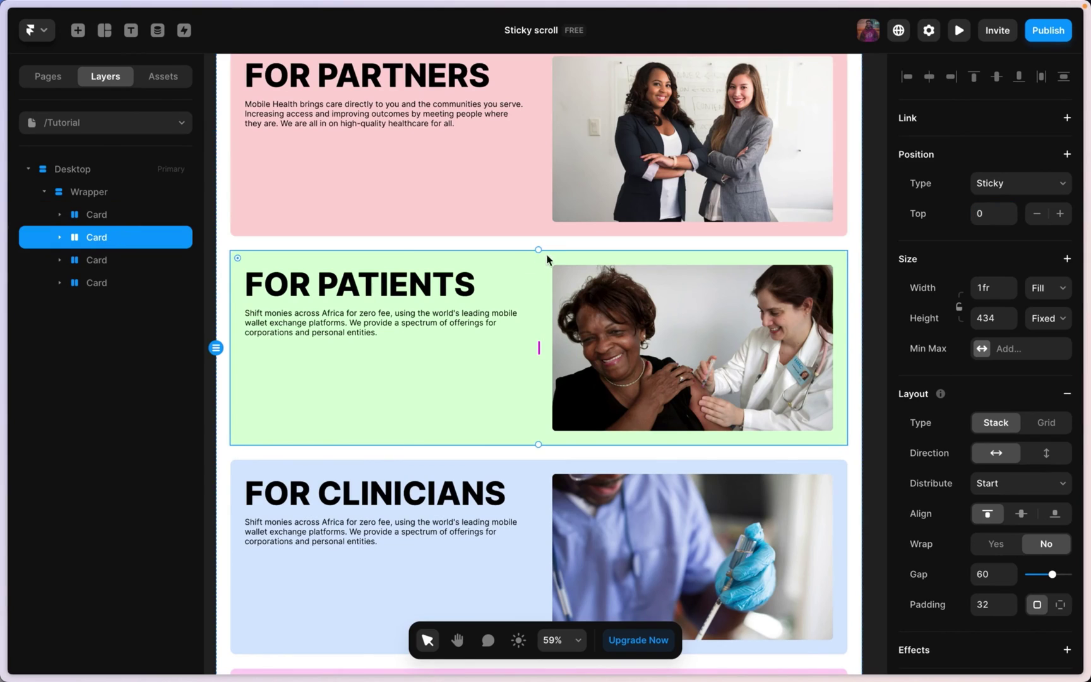
{"action": "left_click", "coordinate": [996, 215]}
{"action": "scroll", "coordinate": [849, 273], "scroll_direction": "up", "scroll_amount": 2}
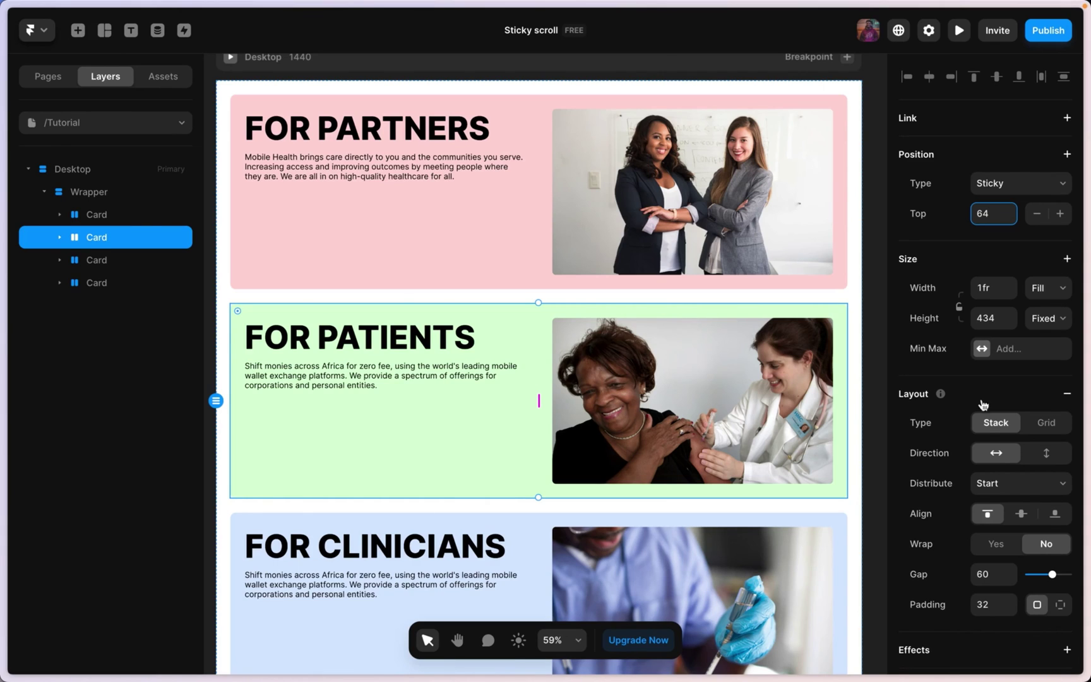
- Set the sticky top offset of the blue FOR CLINICIANS card to 96
{"action": "left_click", "coordinate": [559, 535]}
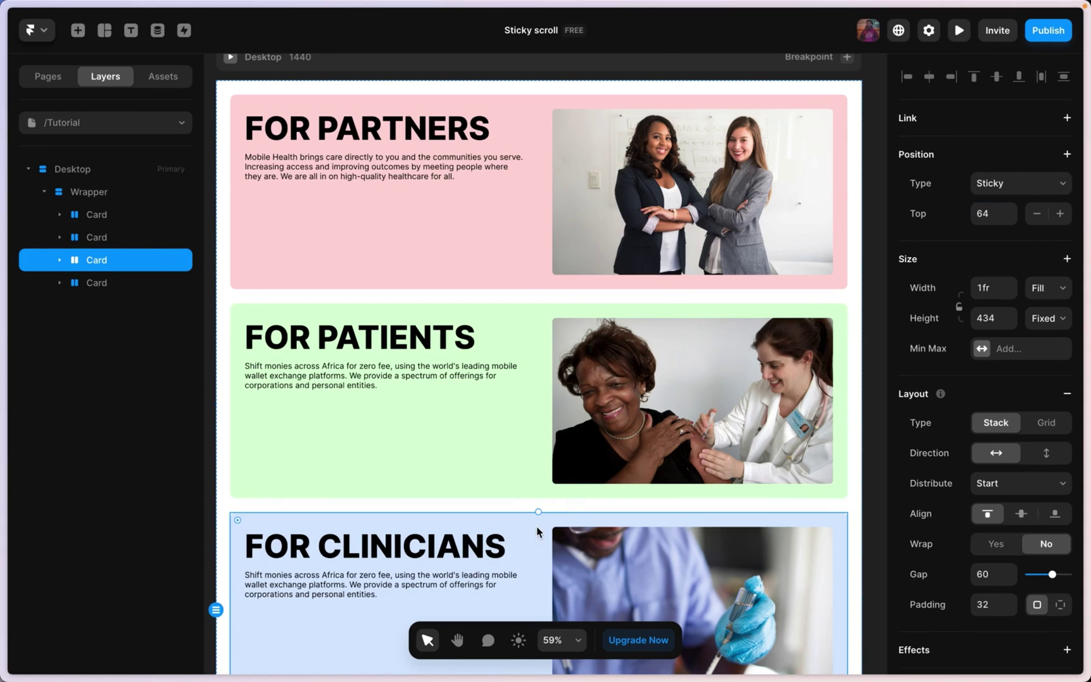
{"action": "left_click", "coordinate": [996, 221]}
{"action": "type", "text": "9"}
- Set the sticky top offset of the pink FOR AGENCIES card to 128
{"action": "scroll", "coordinate": [917, 292], "scroll_direction": "down", "scroll_amount": 3}
{"action": "scroll", "coordinate": [517, 524], "scroll_direction": "down", "scroll_amount": 5}
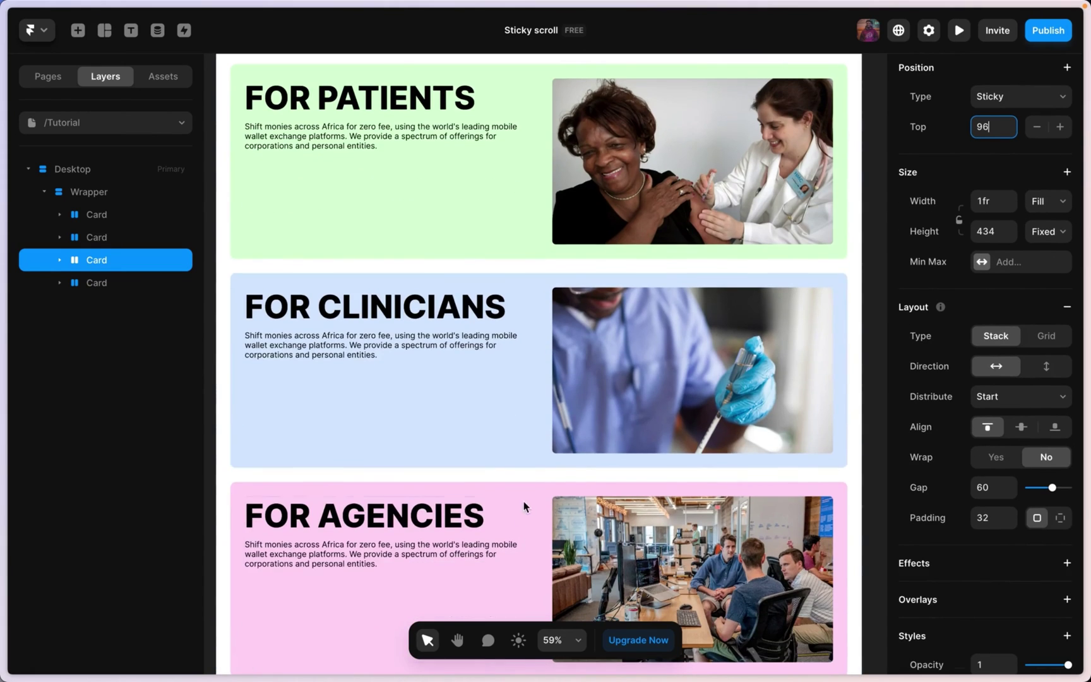
{"action": "left_click", "coordinate": [527, 506]}
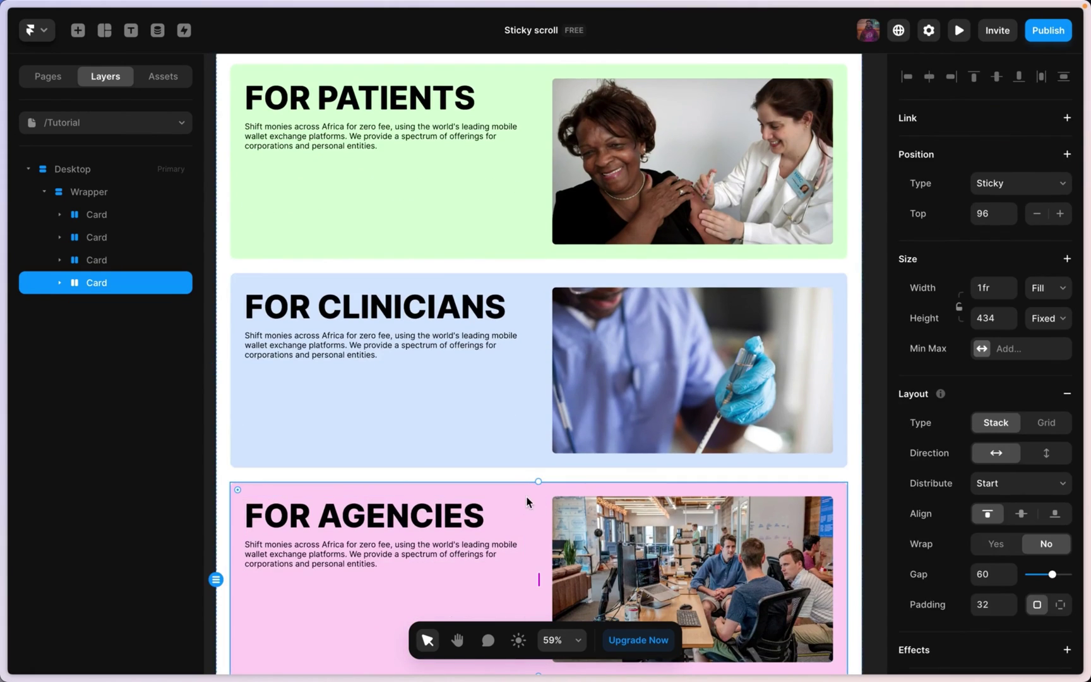
{"action": "left_click", "coordinate": [996, 218]}
{"action": "type", "text": "128"}
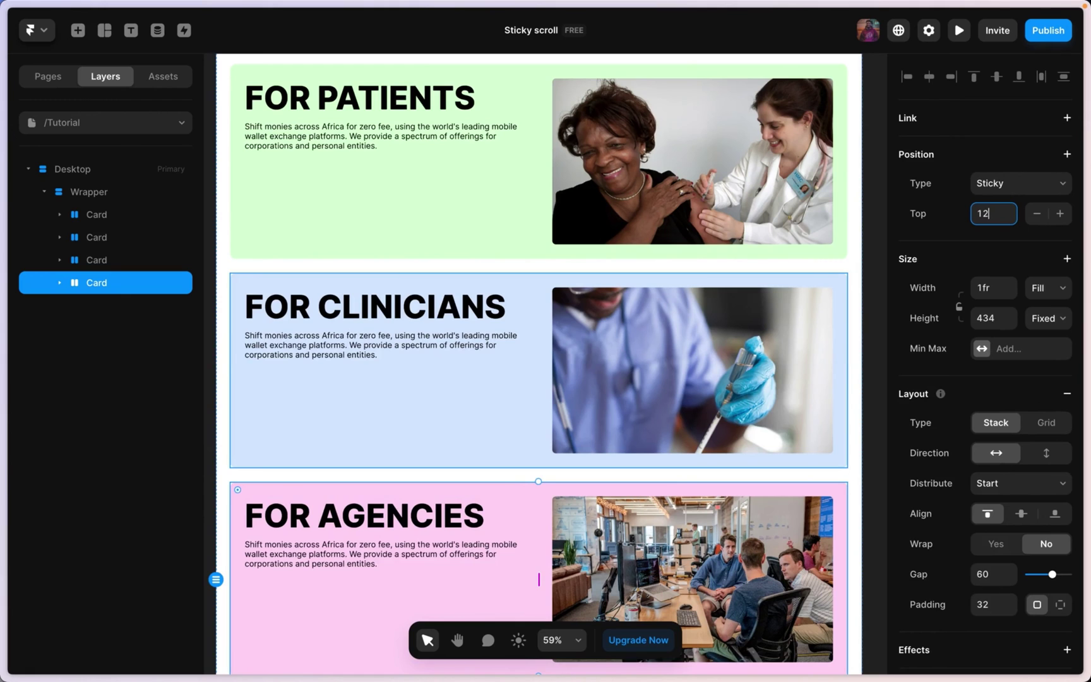
- Review the cards on the canvas and compare the sticky top offsets of the FOR PARTNERS and FOR PATIENTS cards
{"action": "scroll", "coordinate": [820, 271], "scroll_direction": "up", "scroll_amount": 1}
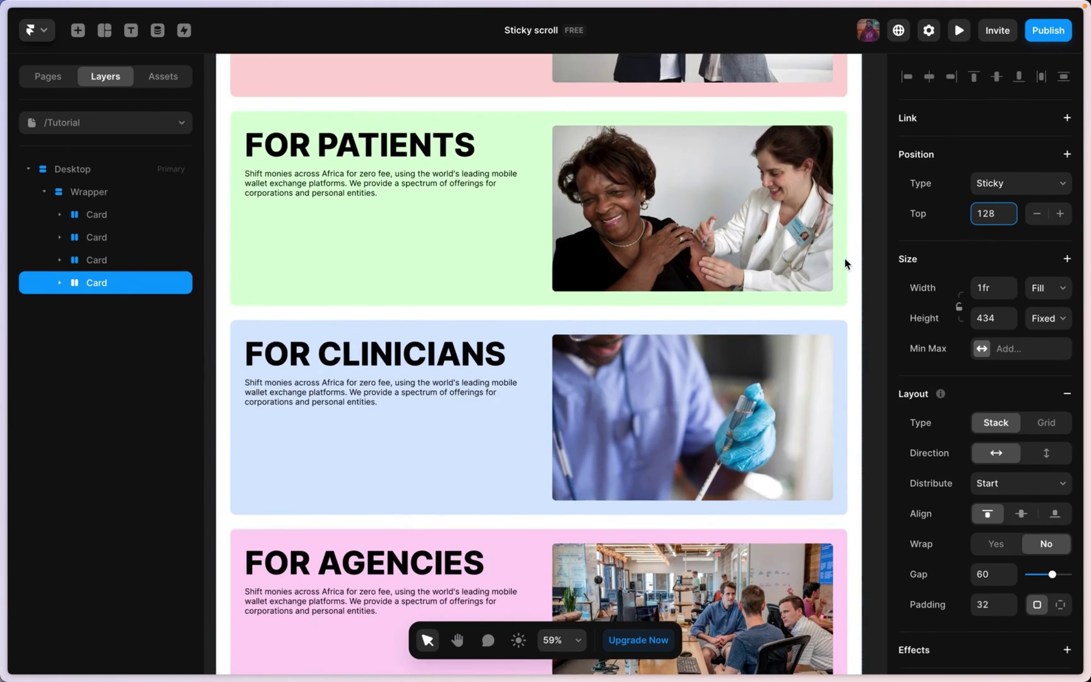
{"action": "scroll", "coordinate": [798, 266], "scroll_direction": "down", "scroll_amount": 2}
{"action": "left_click", "coordinate": [859, 243]}
{"action": "scroll", "coordinate": [585, 255], "scroll_direction": "up", "scroll_amount": 2}
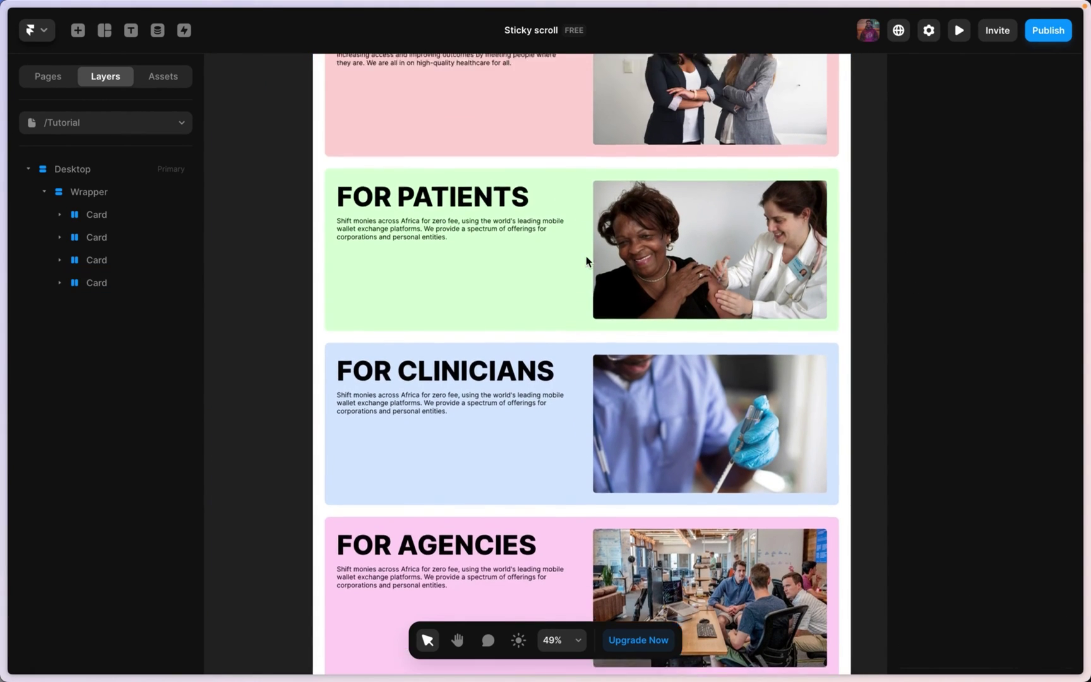
{"action": "scroll", "coordinate": [576, 236], "scroll_direction": "up", "scroll_amount": 1}
{"action": "scroll", "coordinate": [577, 236], "scroll_direction": "up", "scroll_amount": 2}
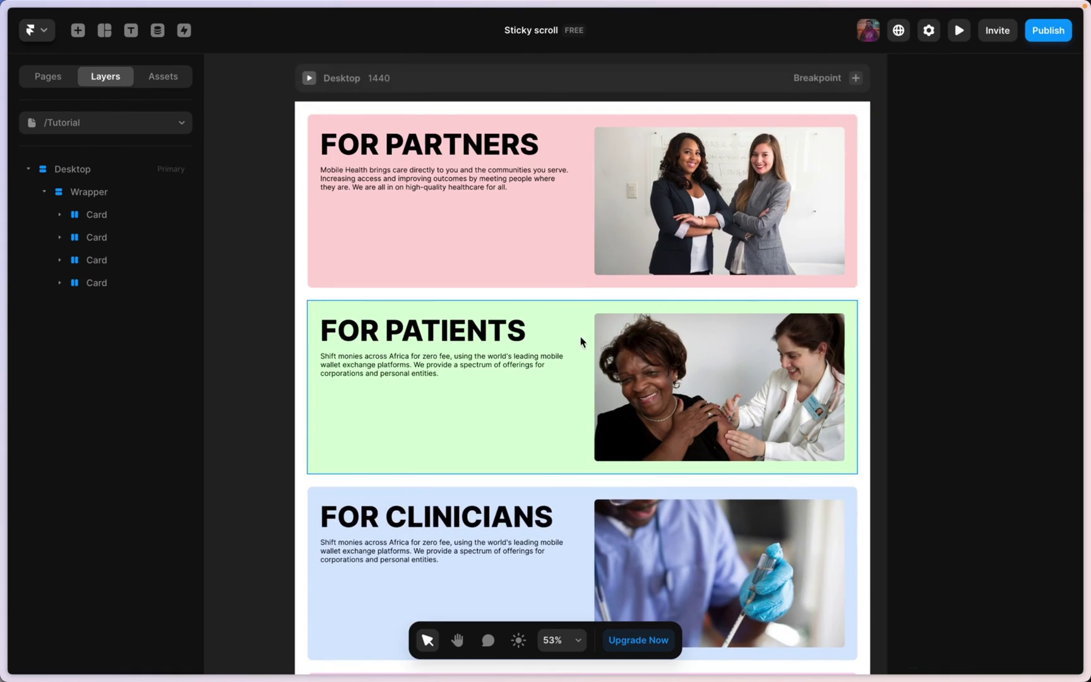
{"action": "left_click", "coordinate": [586, 253]}
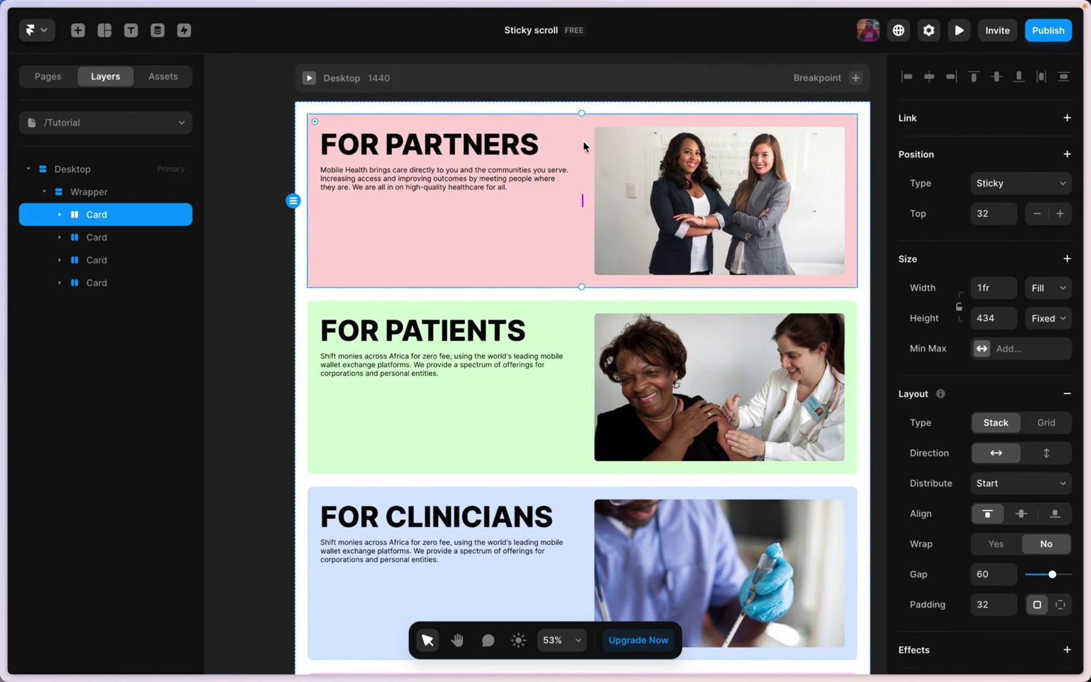
{"action": "left_click", "coordinate": [581, 307]}
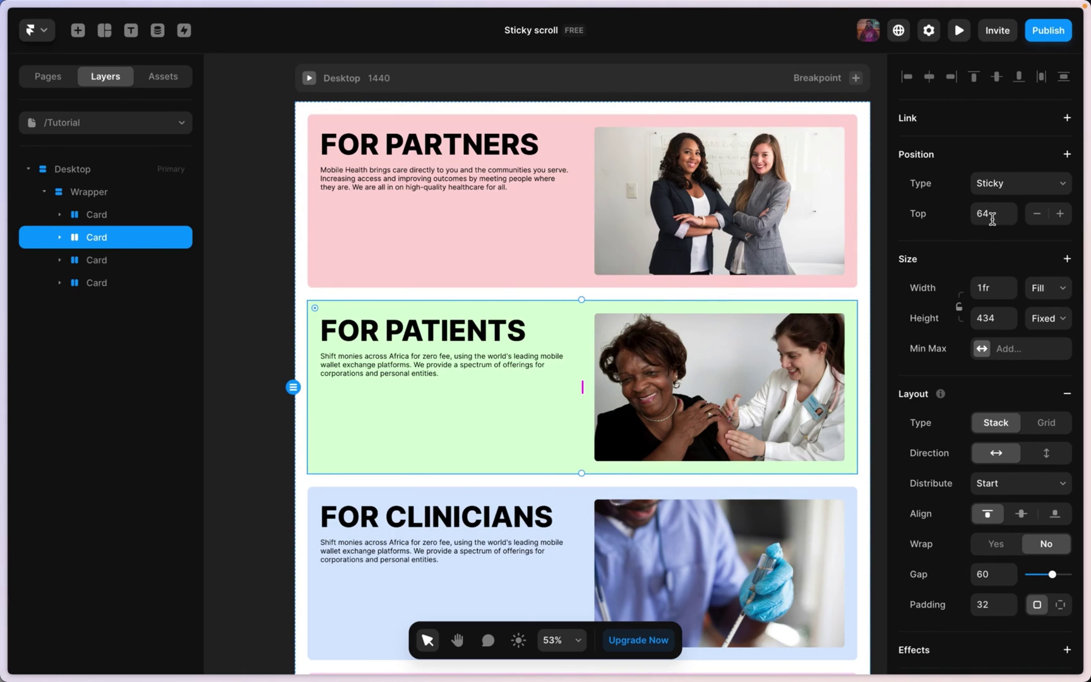
{"action": "left_click", "coordinate": [597, 118]}
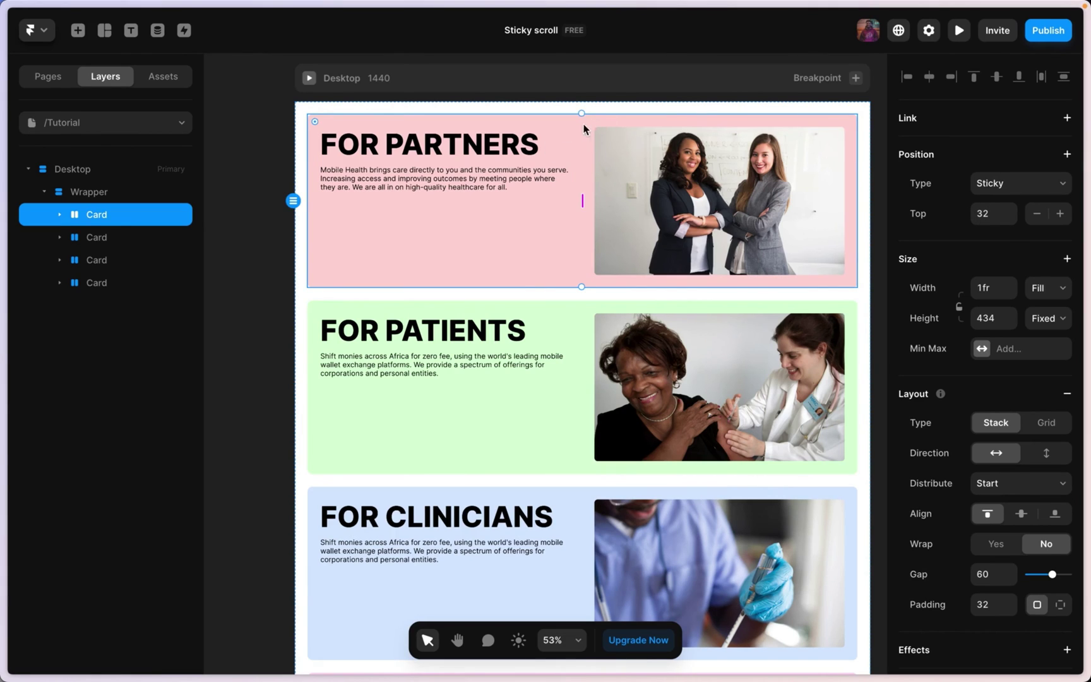
{"action": "scroll", "coordinate": [572, 146], "scroll_direction": "down", "scroll_amount": 3}
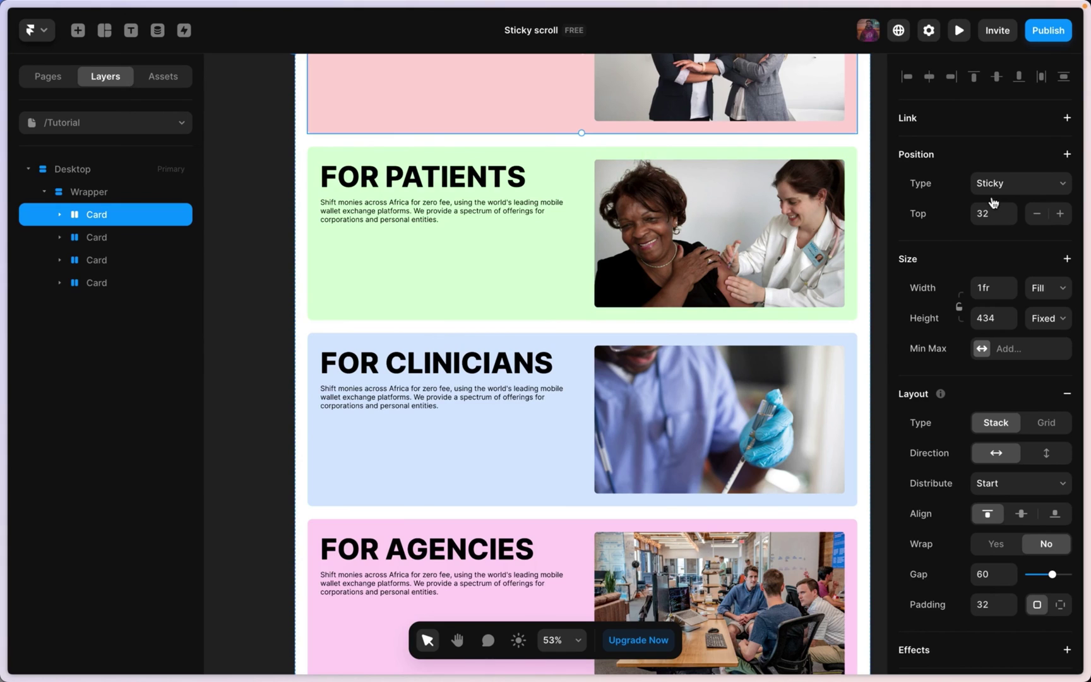
- Compare the sticky top offsets of the FOR PATIENTS, FOR CLINICIANS and FOR AGENCIES cards, and clear the selection
{"action": "left_click", "coordinate": [584, 159]}
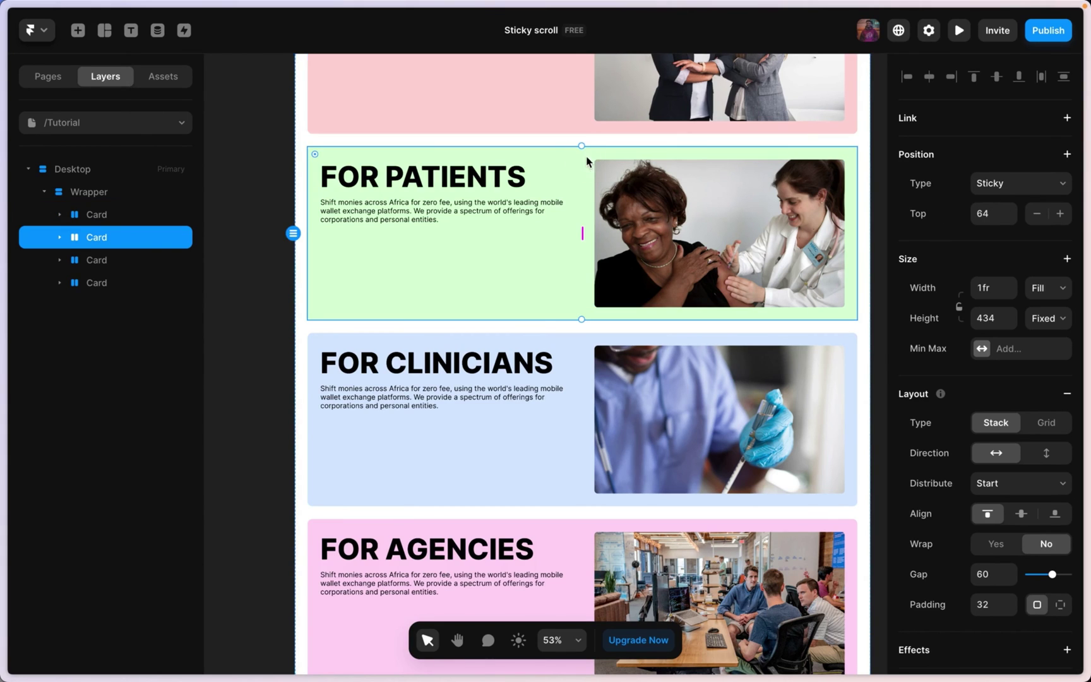
{"action": "scroll", "coordinate": [581, 237], "scroll_direction": "down", "scroll_amount": 2}
{"action": "left_click", "coordinate": [581, 238]}
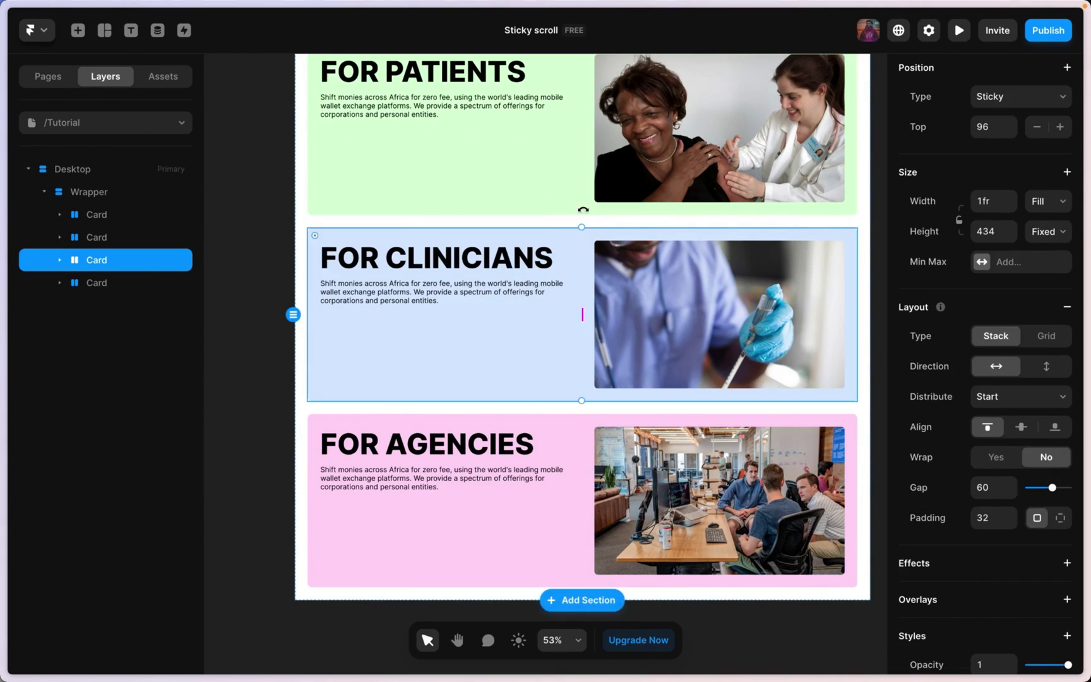
{"action": "scroll", "coordinate": [577, 238], "scroll_direction": "up", "scroll_amount": 2}
{"action": "scroll", "coordinate": [575, 239], "scroll_direction": "down", "scroll_amount": 1}
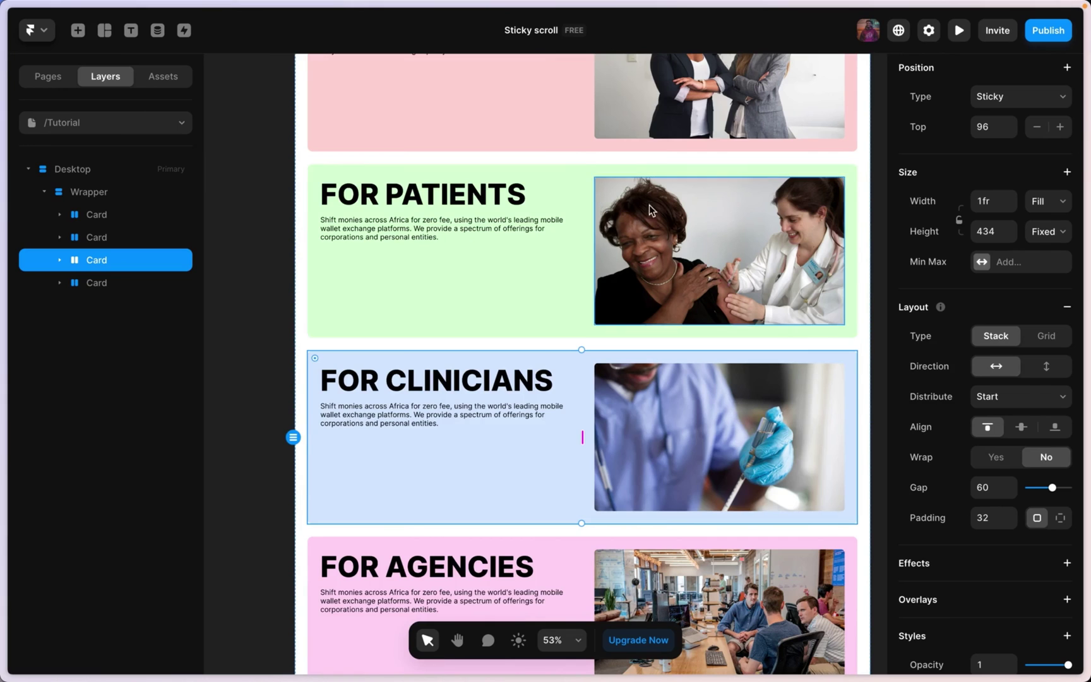
{"action": "left_click", "coordinate": [579, 173]}
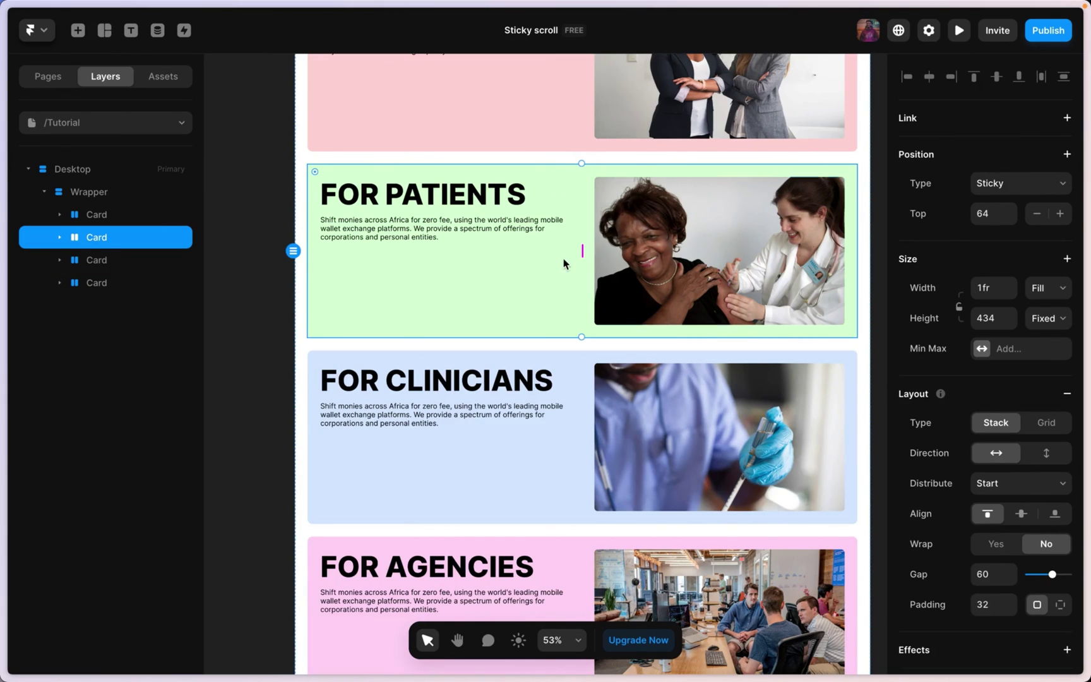
{"action": "scroll", "coordinate": [571, 259], "scroll_direction": "down", "scroll_amount": 2}
{"action": "left_click", "coordinate": [580, 259]}
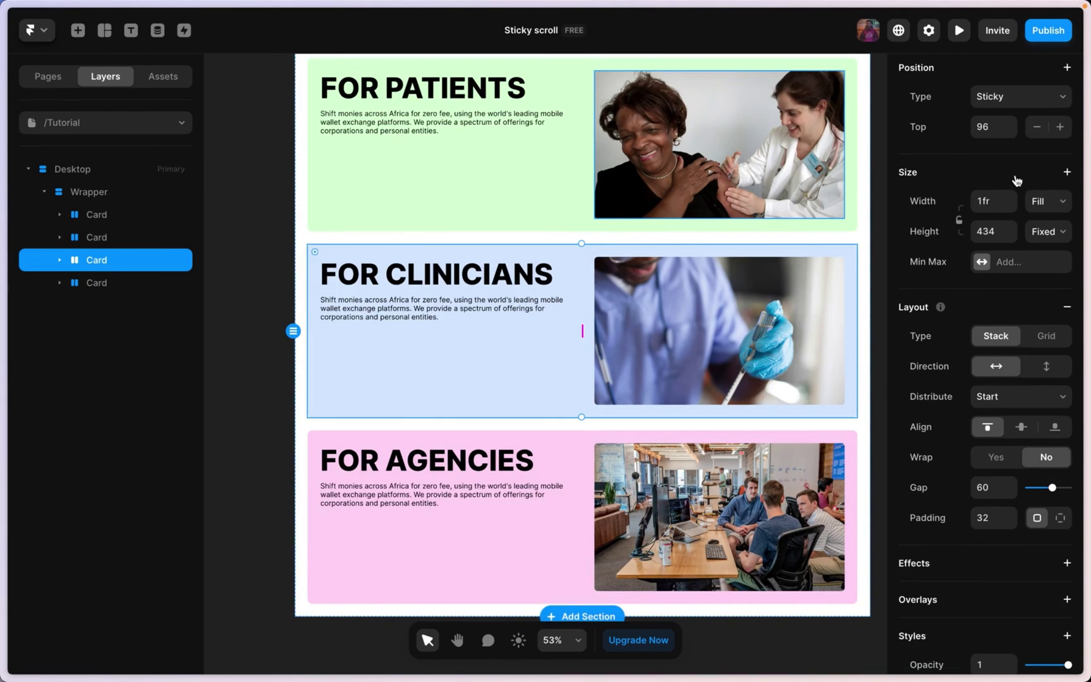
{"action": "scroll", "coordinate": [625, 253], "scroll_direction": "down", "scroll_amount": 3}
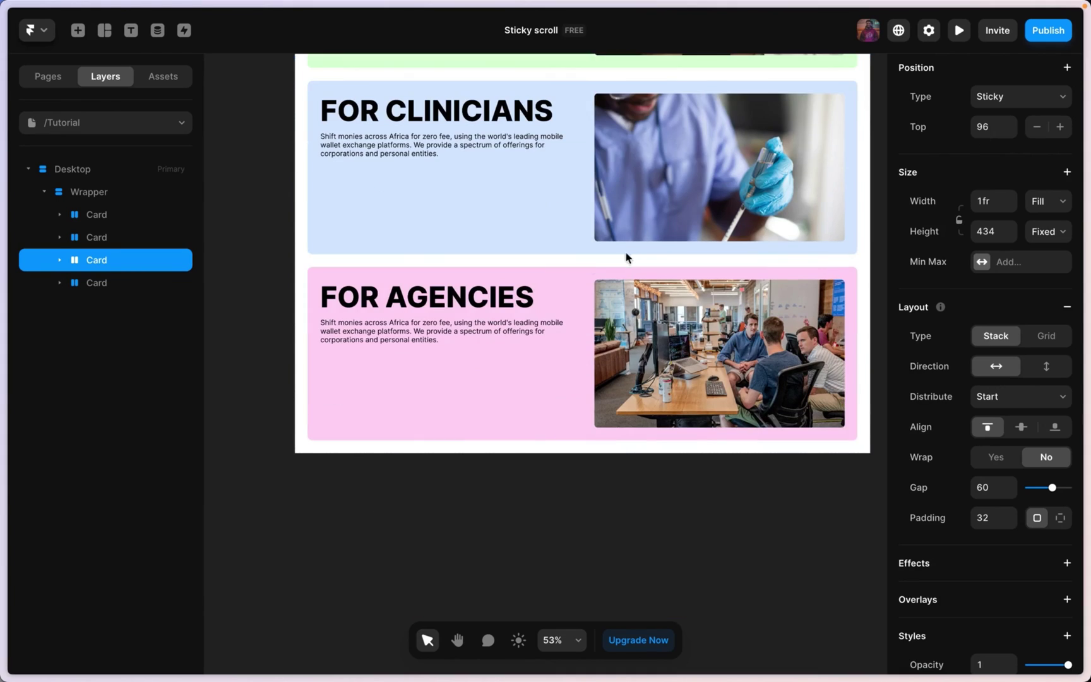
{"action": "left_click", "coordinate": [565, 272]}
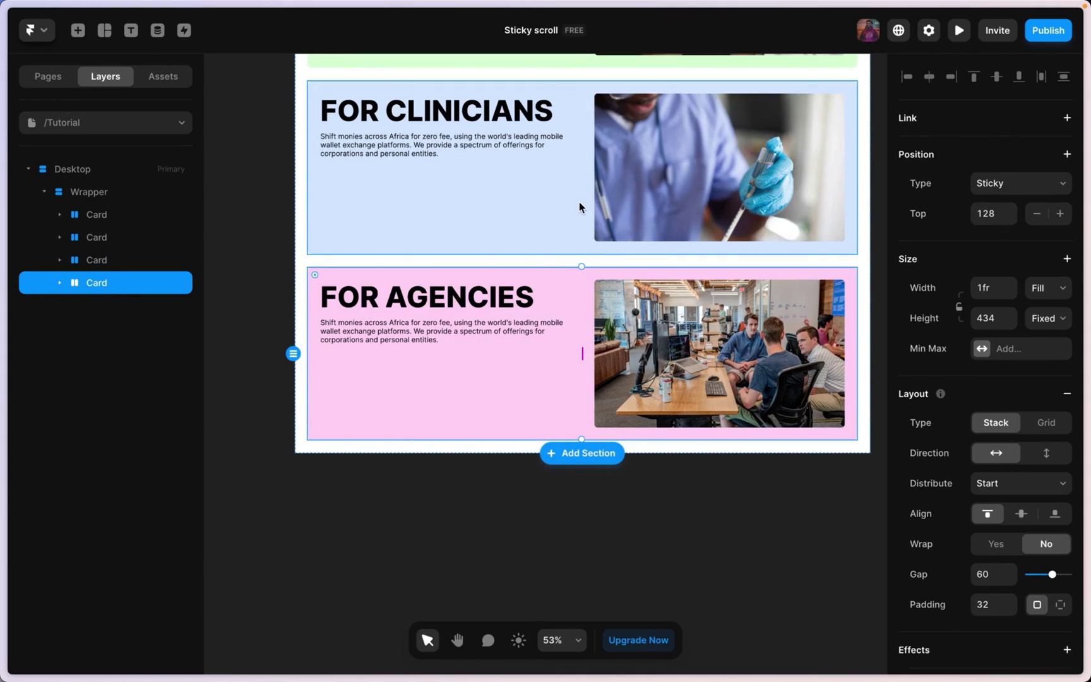
{"action": "scroll", "coordinate": [514, 378], "scroll_direction": "down", "scroll_amount": 1}
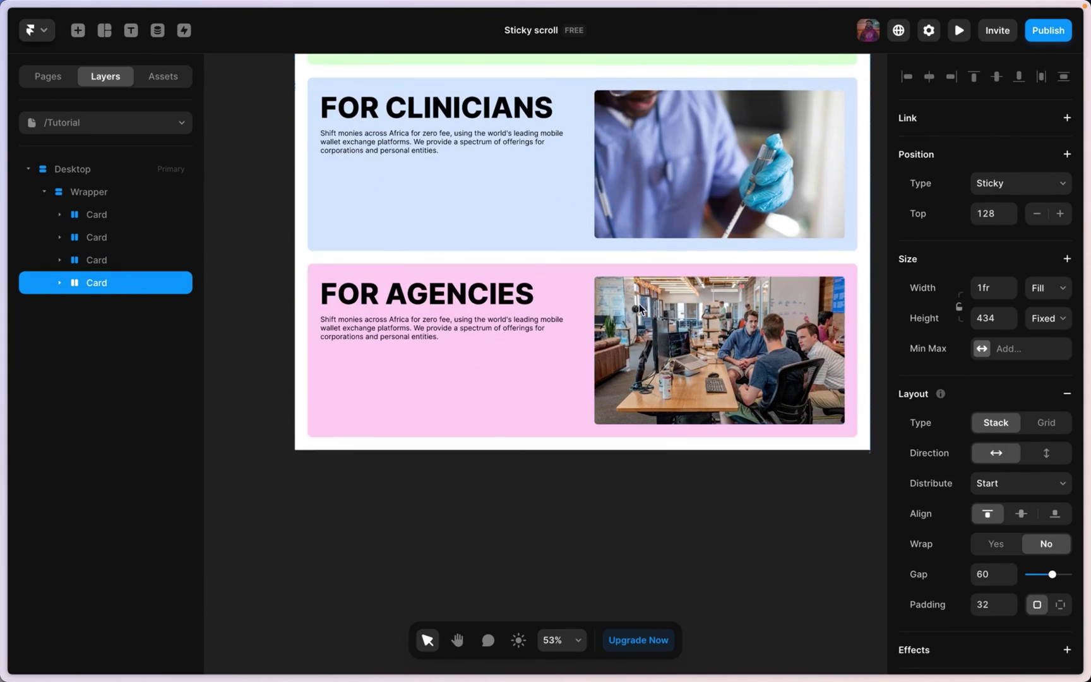
{"action": "scroll", "coordinate": [514, 374], "scroll_direction": "down", "scroll_amount": 3}
{"action": "left_click", "coordinate": [820, 227]}
- Preview the Desktop frame with the preview interface hidden and scroll to the page's end to check how the four sticky cards stack
{"action": "scroll", "coordinate": [820, 227], "scroll_direction": "up", "scroll_amount": 5}
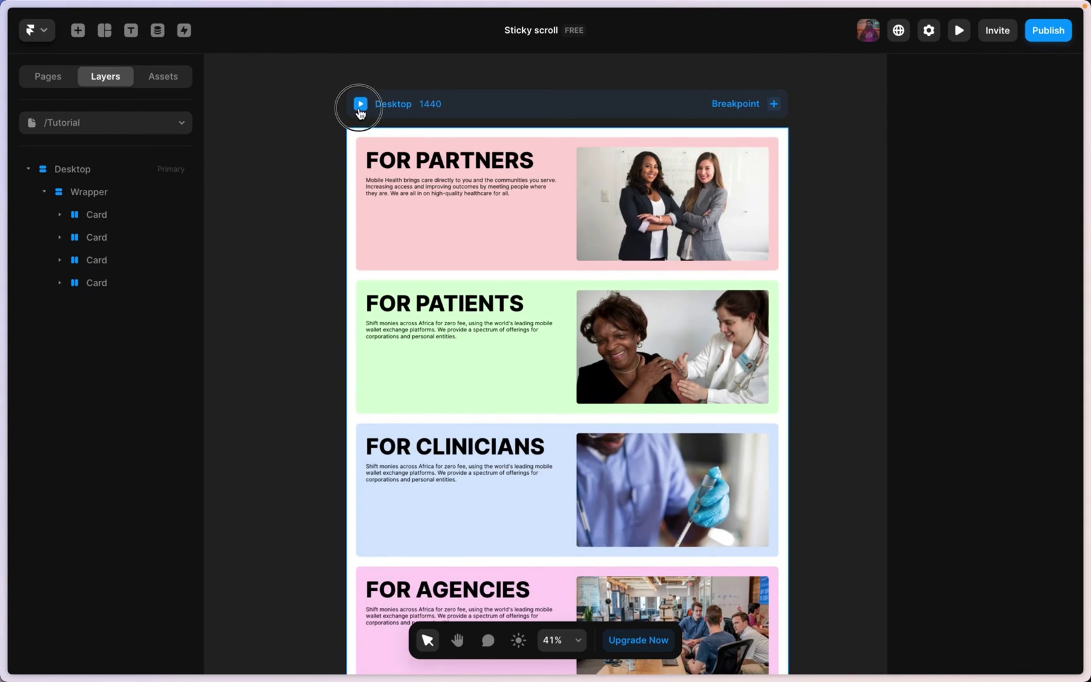
{"action": "left_click", "coordinate": [360, 104]}
{"action": "left_click", "coordinate": [189, 33]}
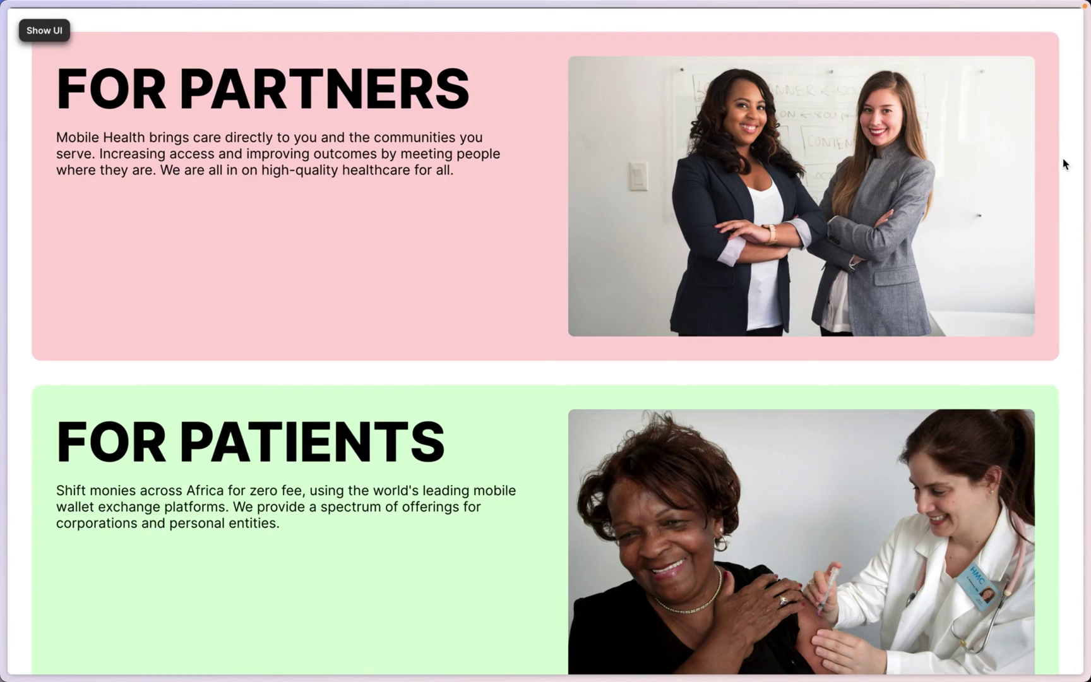
{"action": "scroll", "coordinate": [1063, 165], "scroll_direction": "down", "scroll_amount": 3}
{"action": "scroll", "coordinate": [1063, 168], "scroll_direction": "down", "scroll_amount": 3}
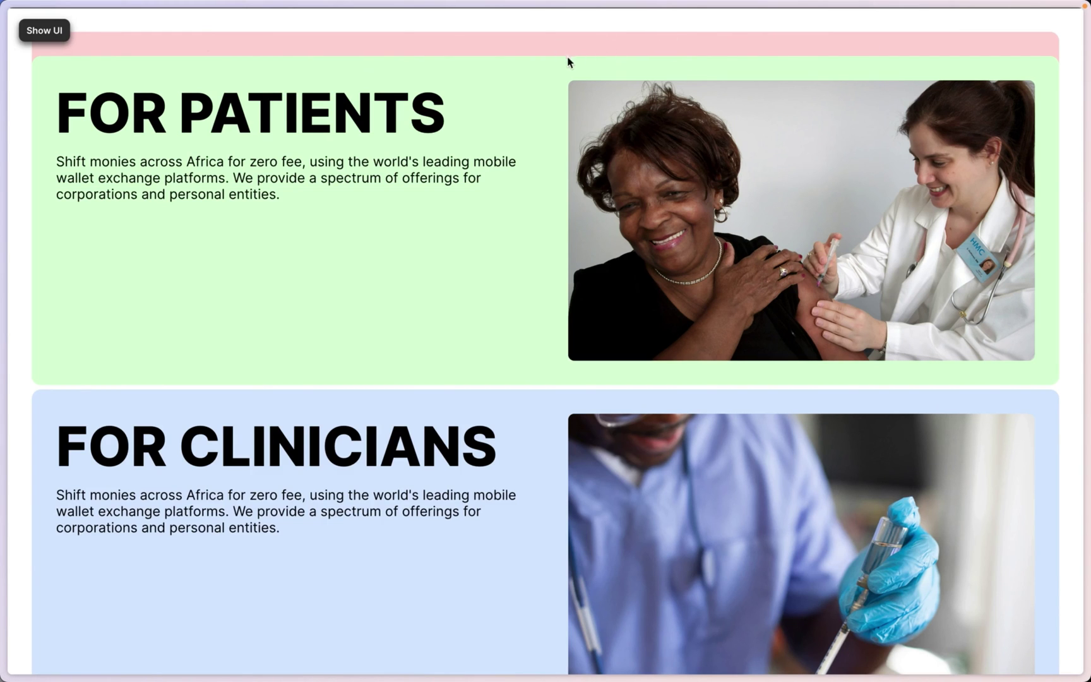
{"action": "scroll", "coordinate": [520, 90], "scroll_direction": "down", "scroll_amount": 1}
{"action": "scroll", "coordinate": [520, 90], "scroll_direction": "down", "scroll_amount": 5}
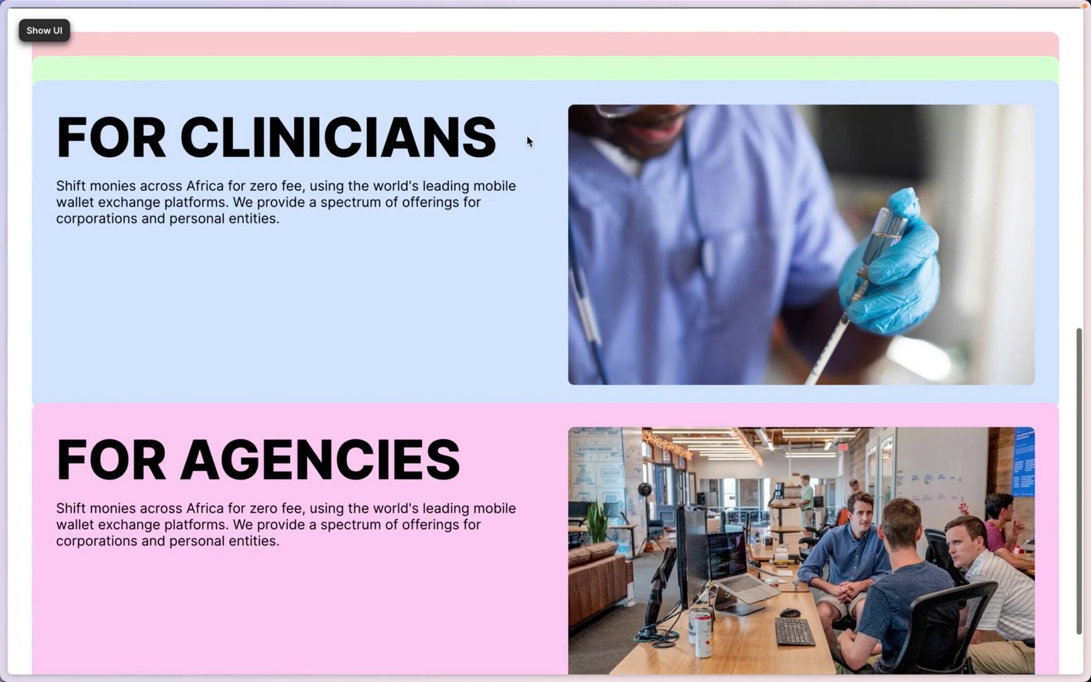
{"action": "scroll", "coordinate": [526, 136], "scroll_direction": "down", "scroll_amount": 2}
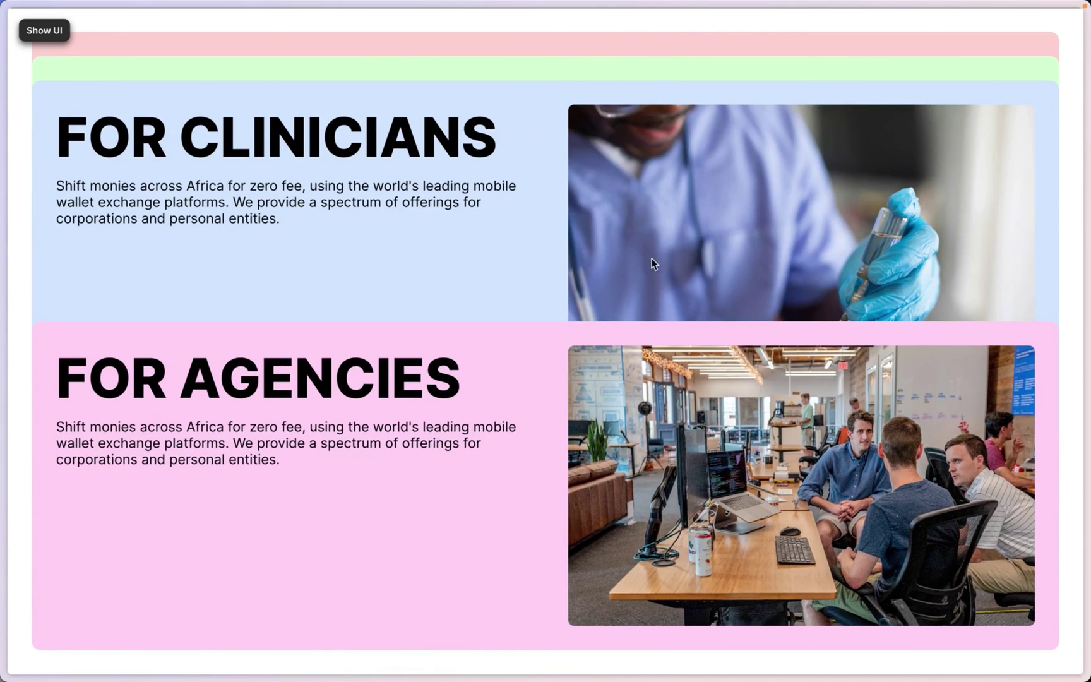